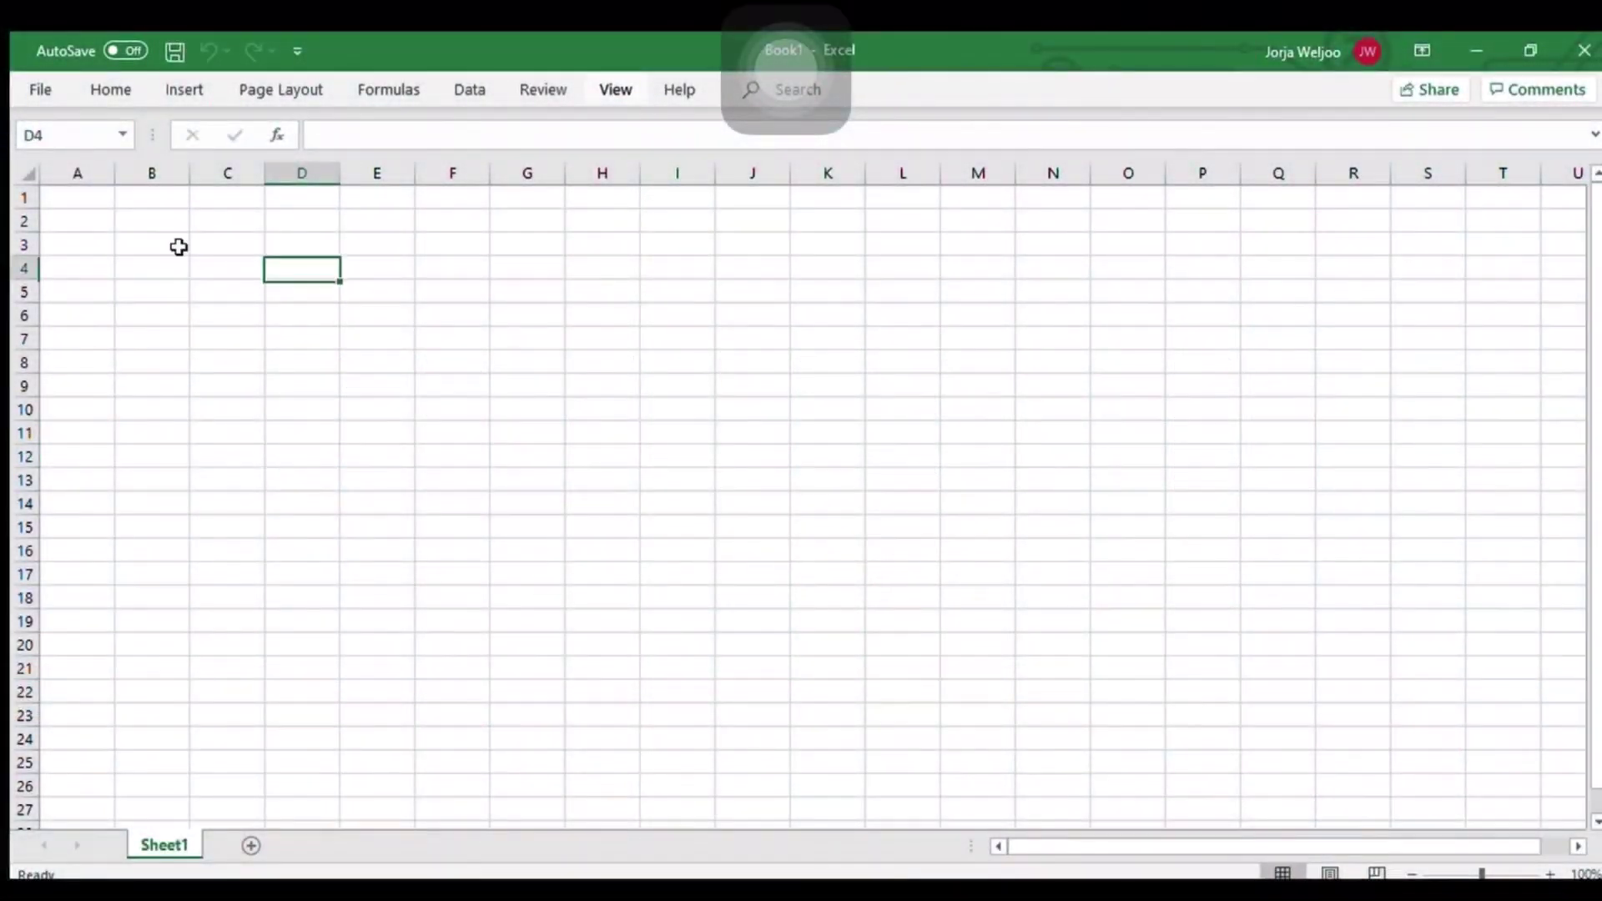
Step: Enter COMPANY NAME in A1 and make row 1 taller
left_click(83, 202)
type("CO")
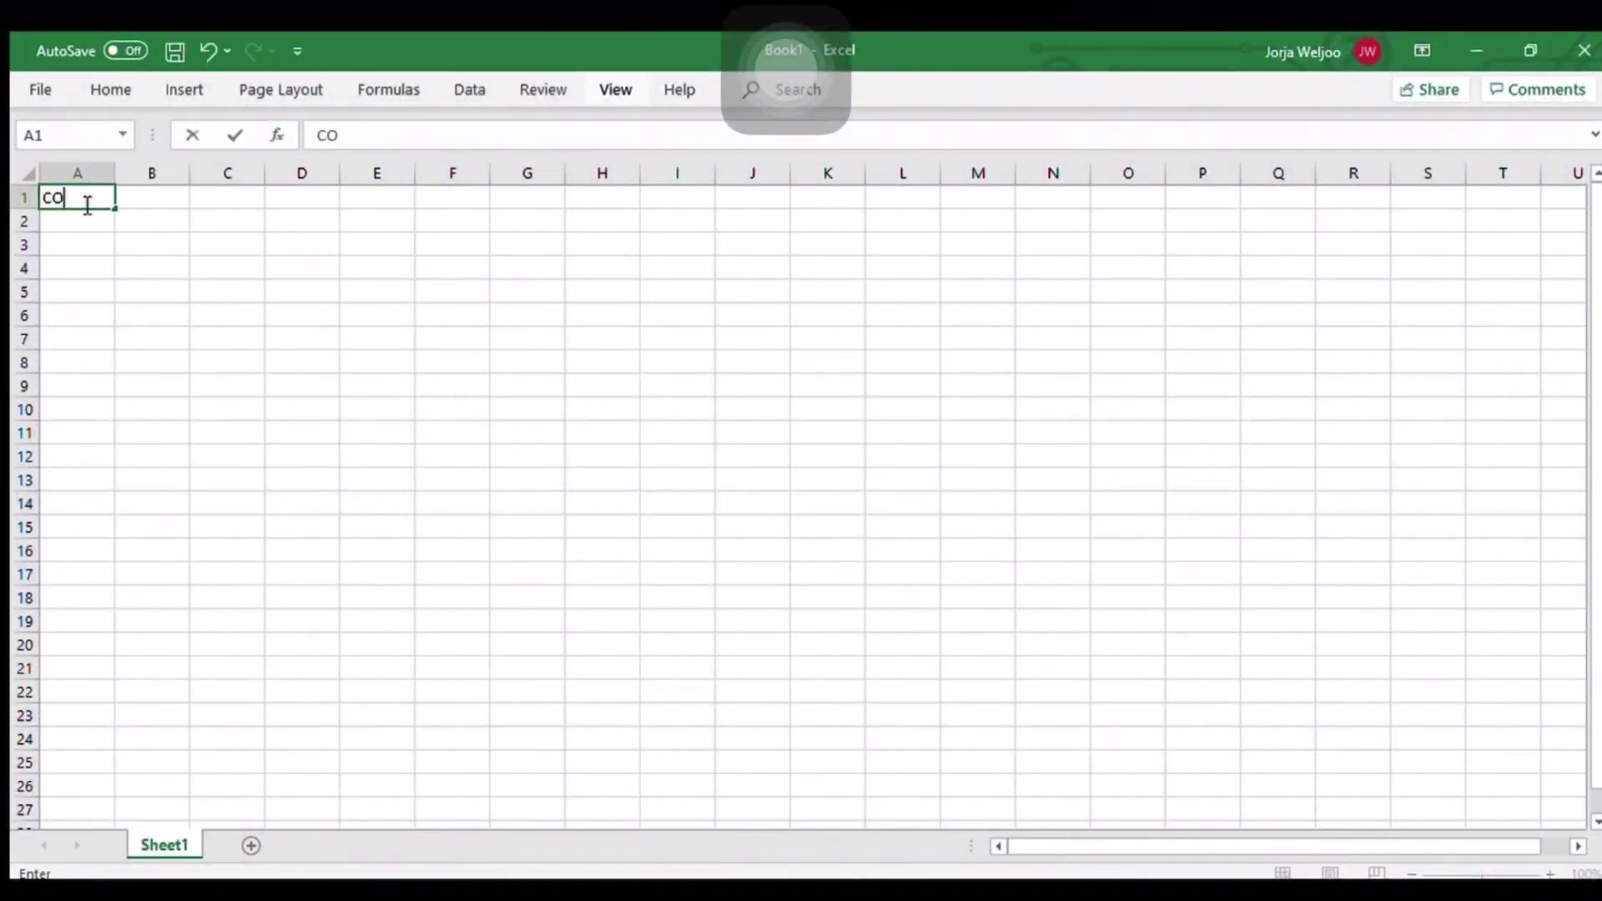
type("MPANY NAME")
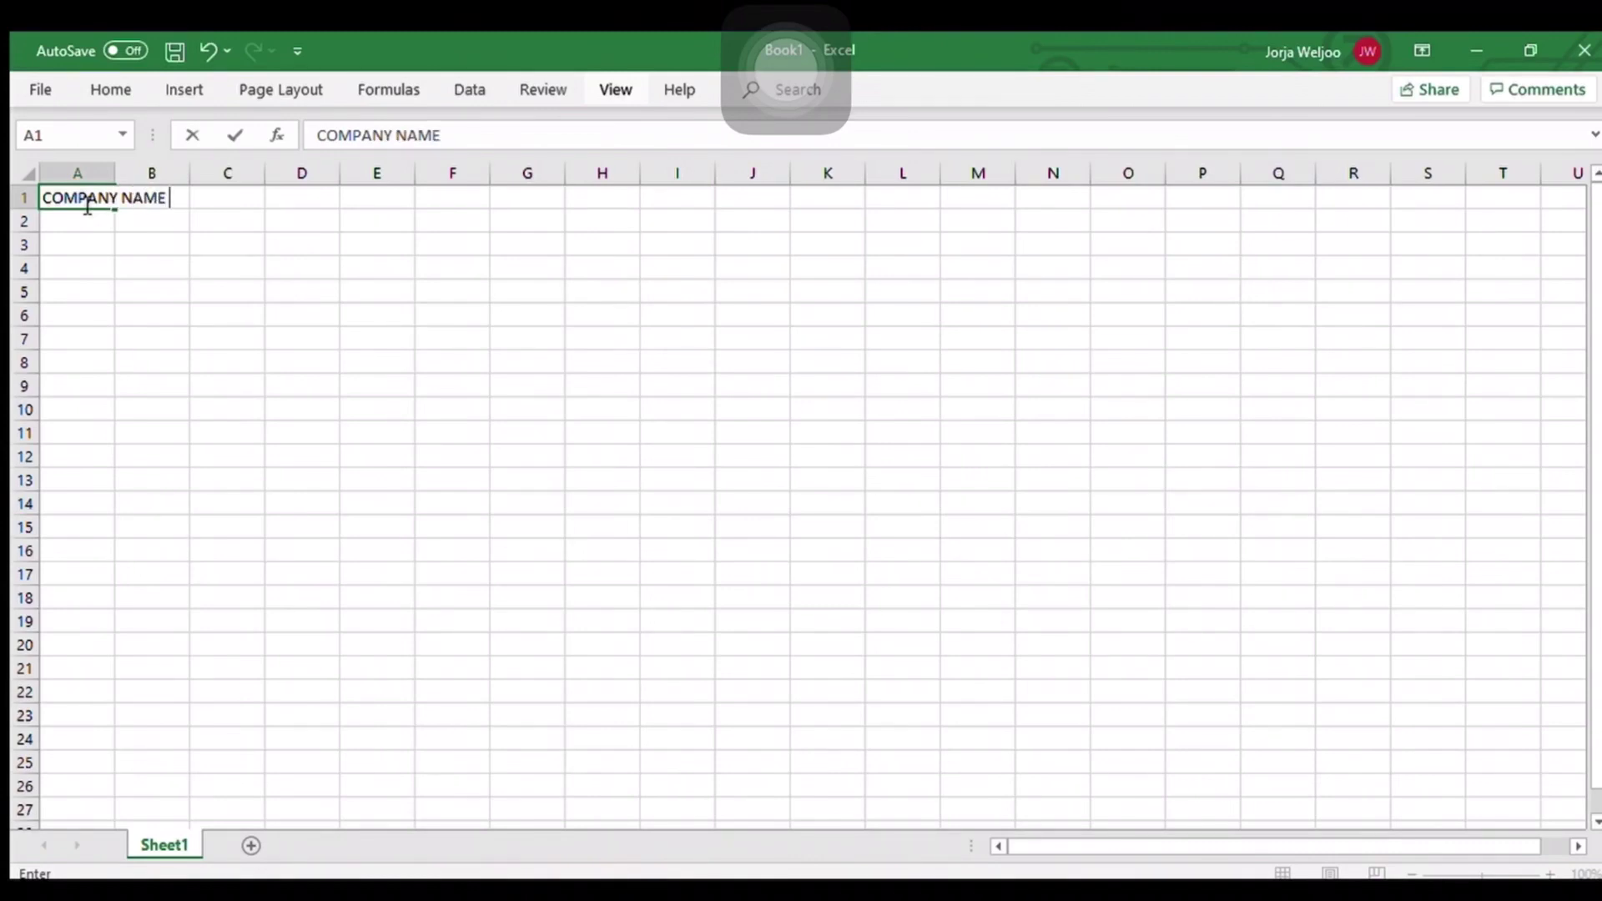
key("Return")
left_click_drag(25, 208, 25, 249)
key("Up")
left_click_drag(249, 230, 696, 227)
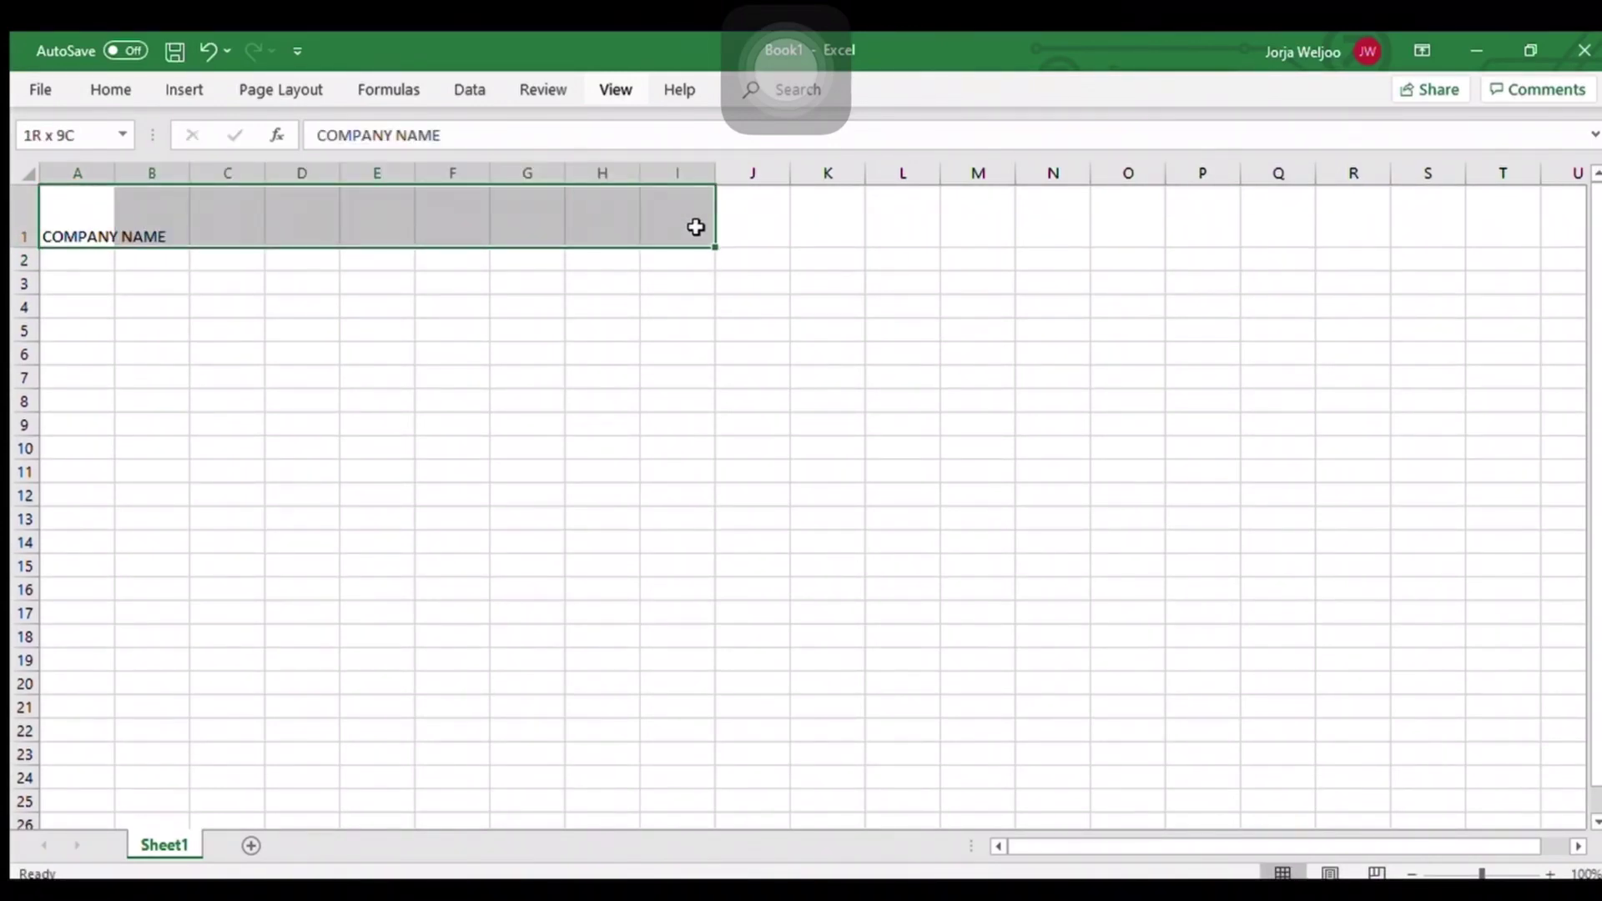
left_click(257, 352)
left_click(136, 306)
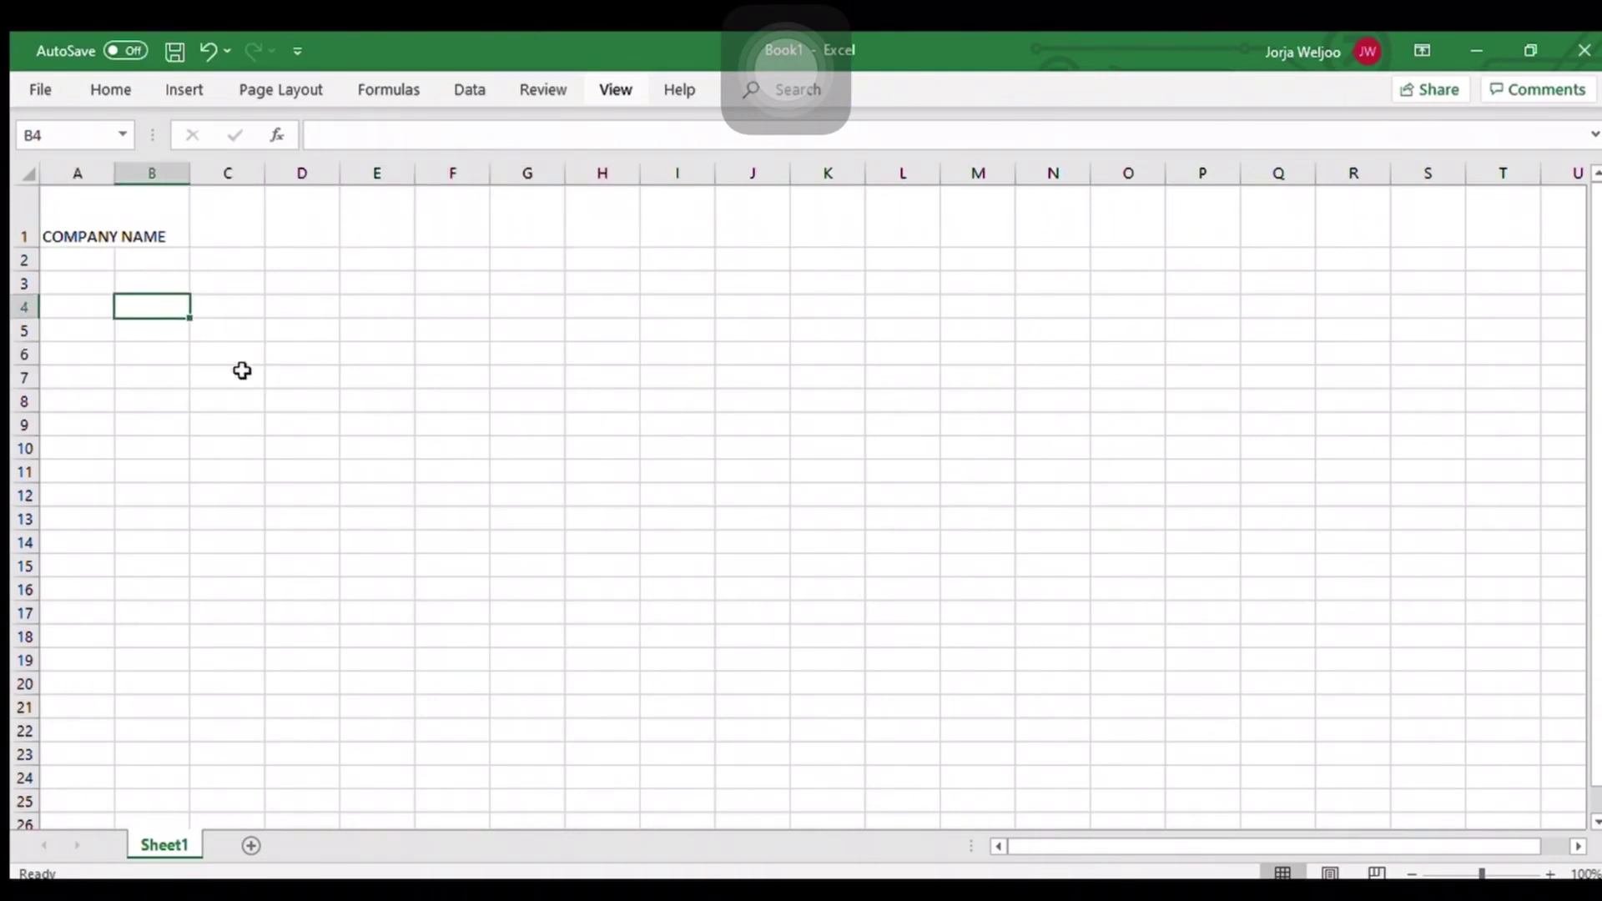
Step: Type PETTY CASH into cell A3
left_click(72, 282)
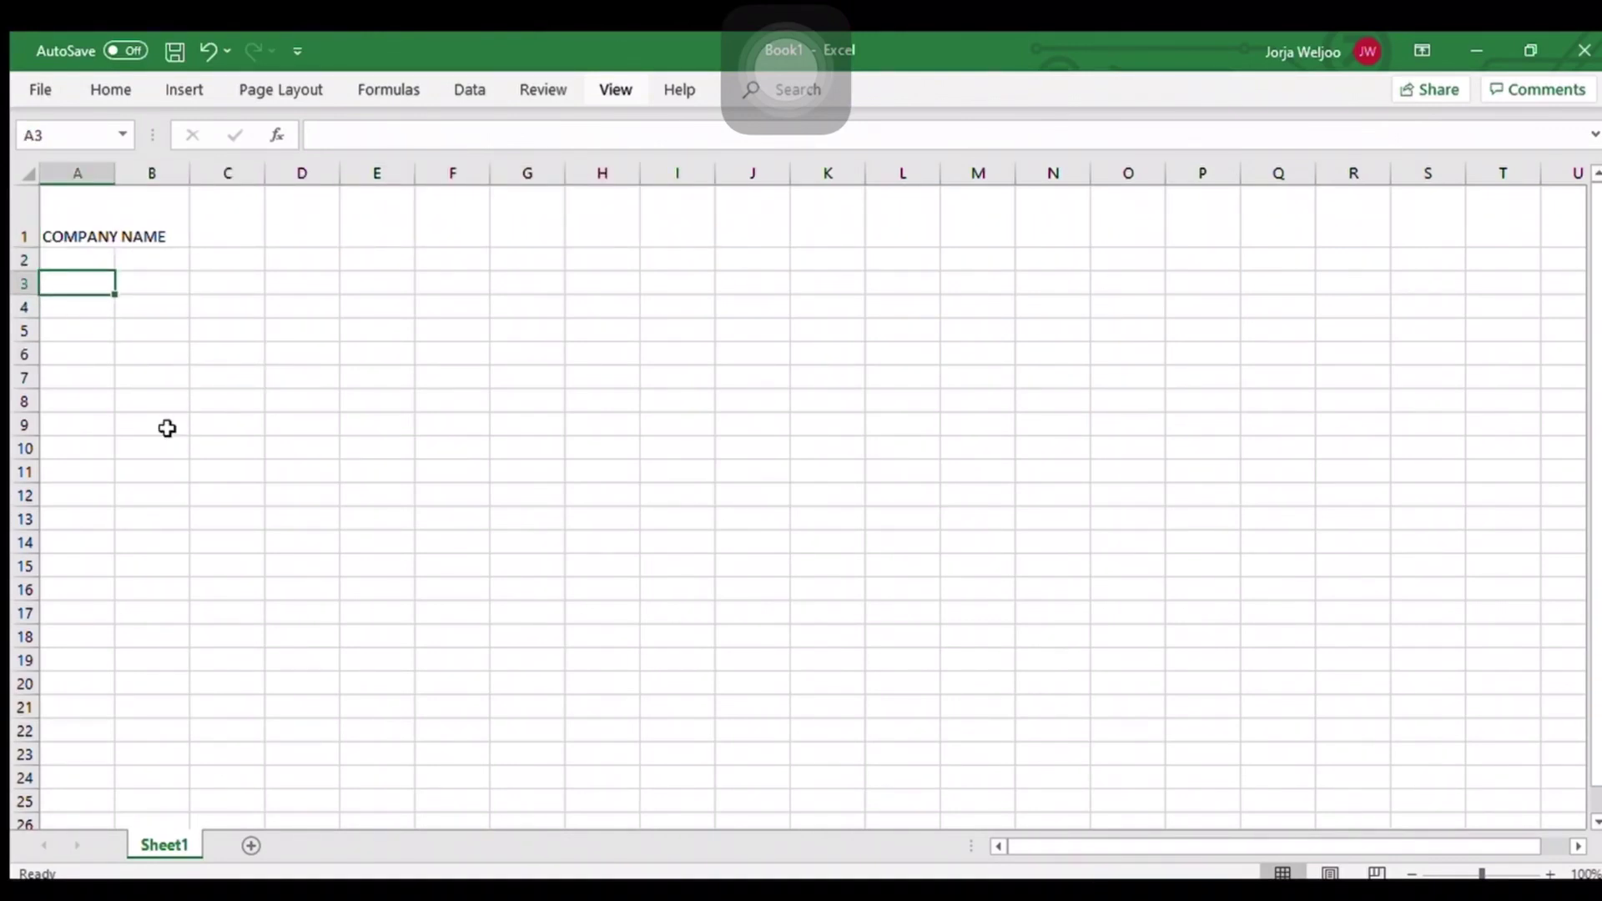
type("PETTY CASH")
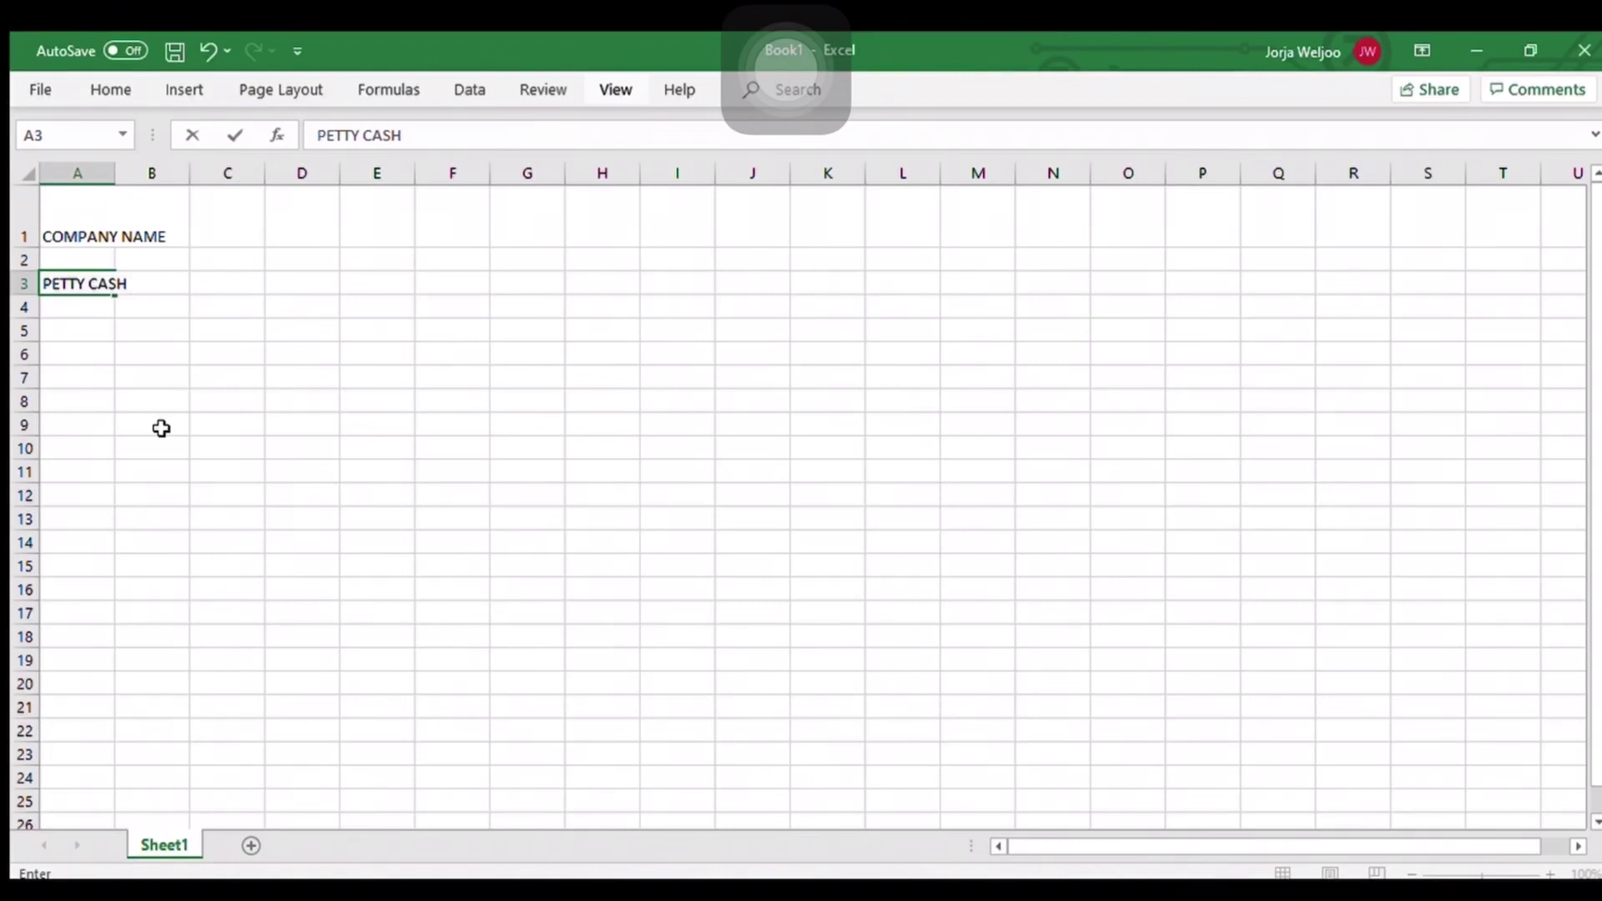
left_click(161, 428, "shift")
type("S")
key("BackSpace")
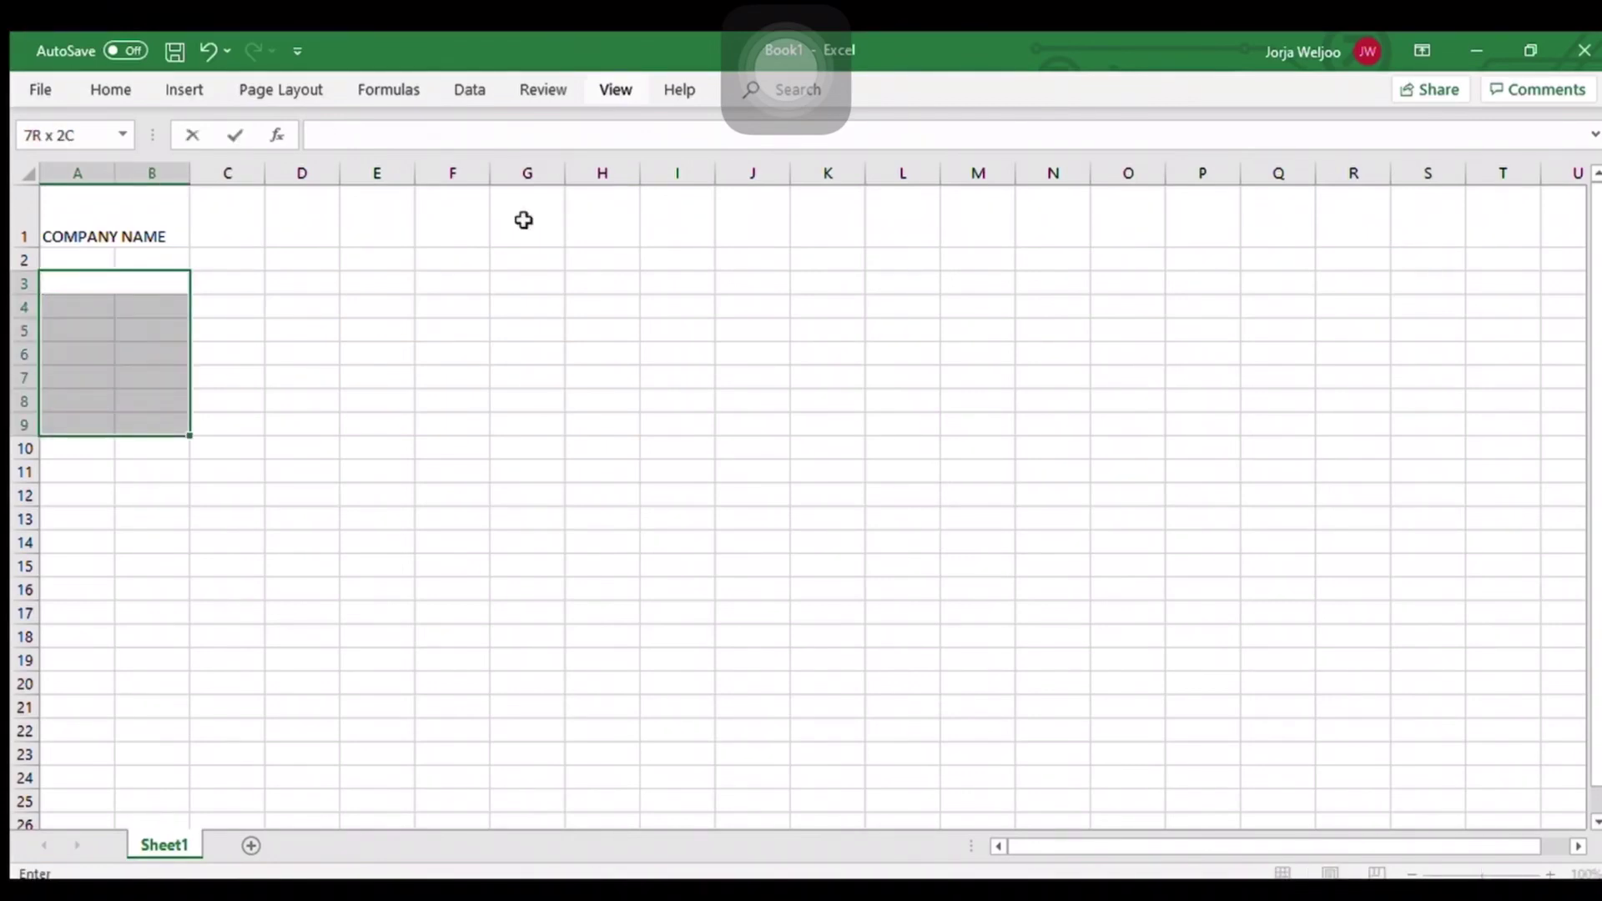
left_click(346, 472)
left_click(207, 50)
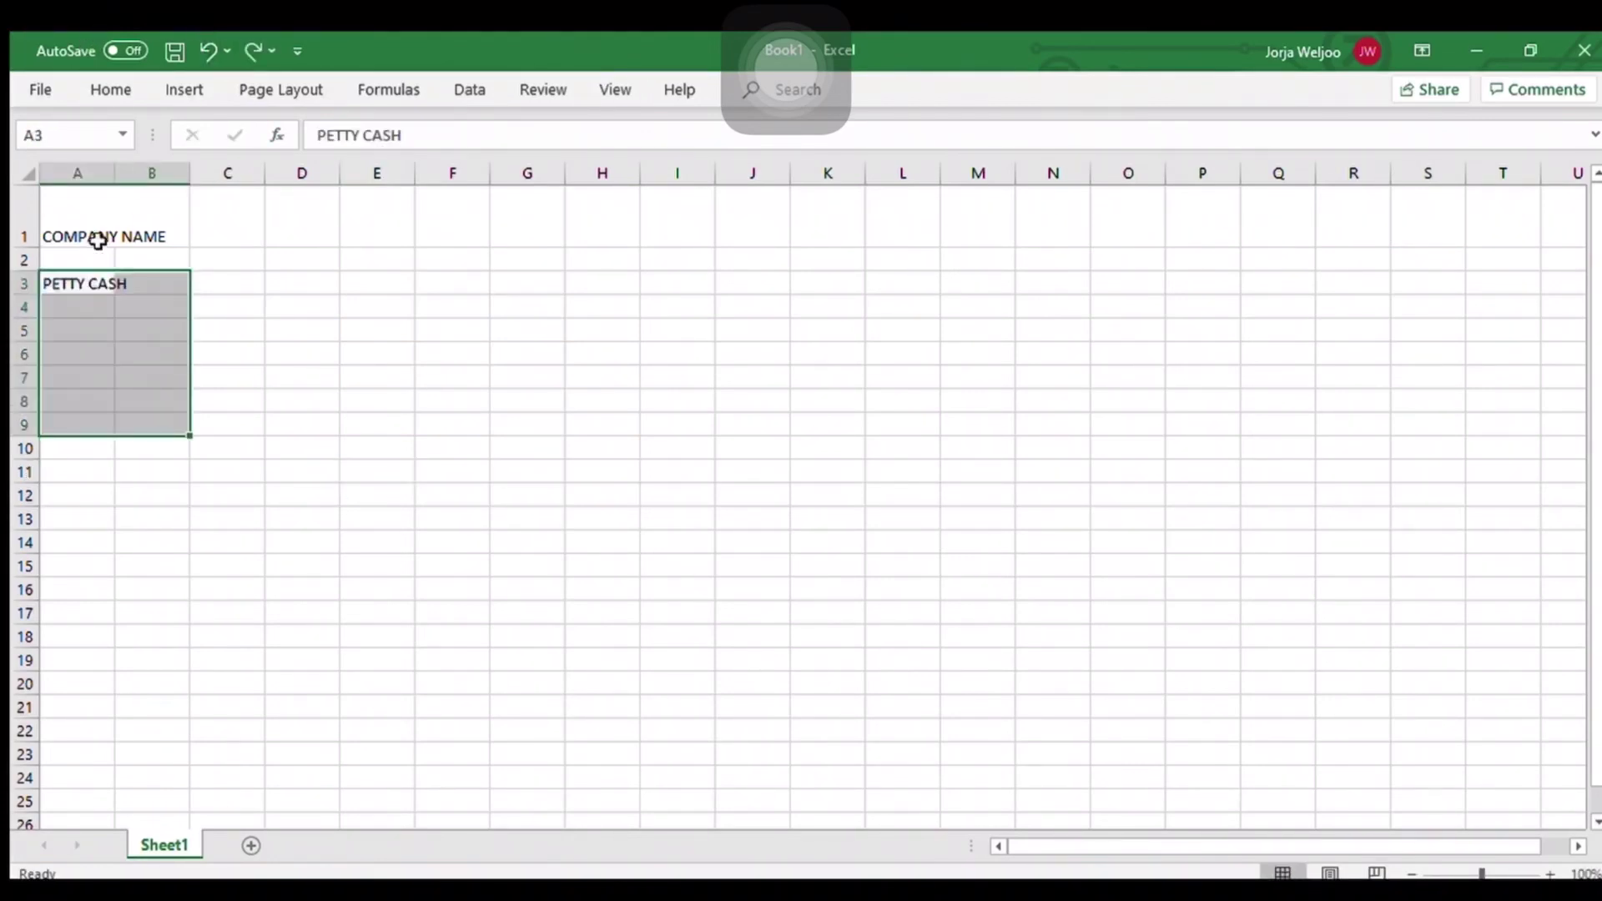
Step: Extend the A3 heading so it reads PETTY CASH REPLENISHMENT
double_click(84, 283)
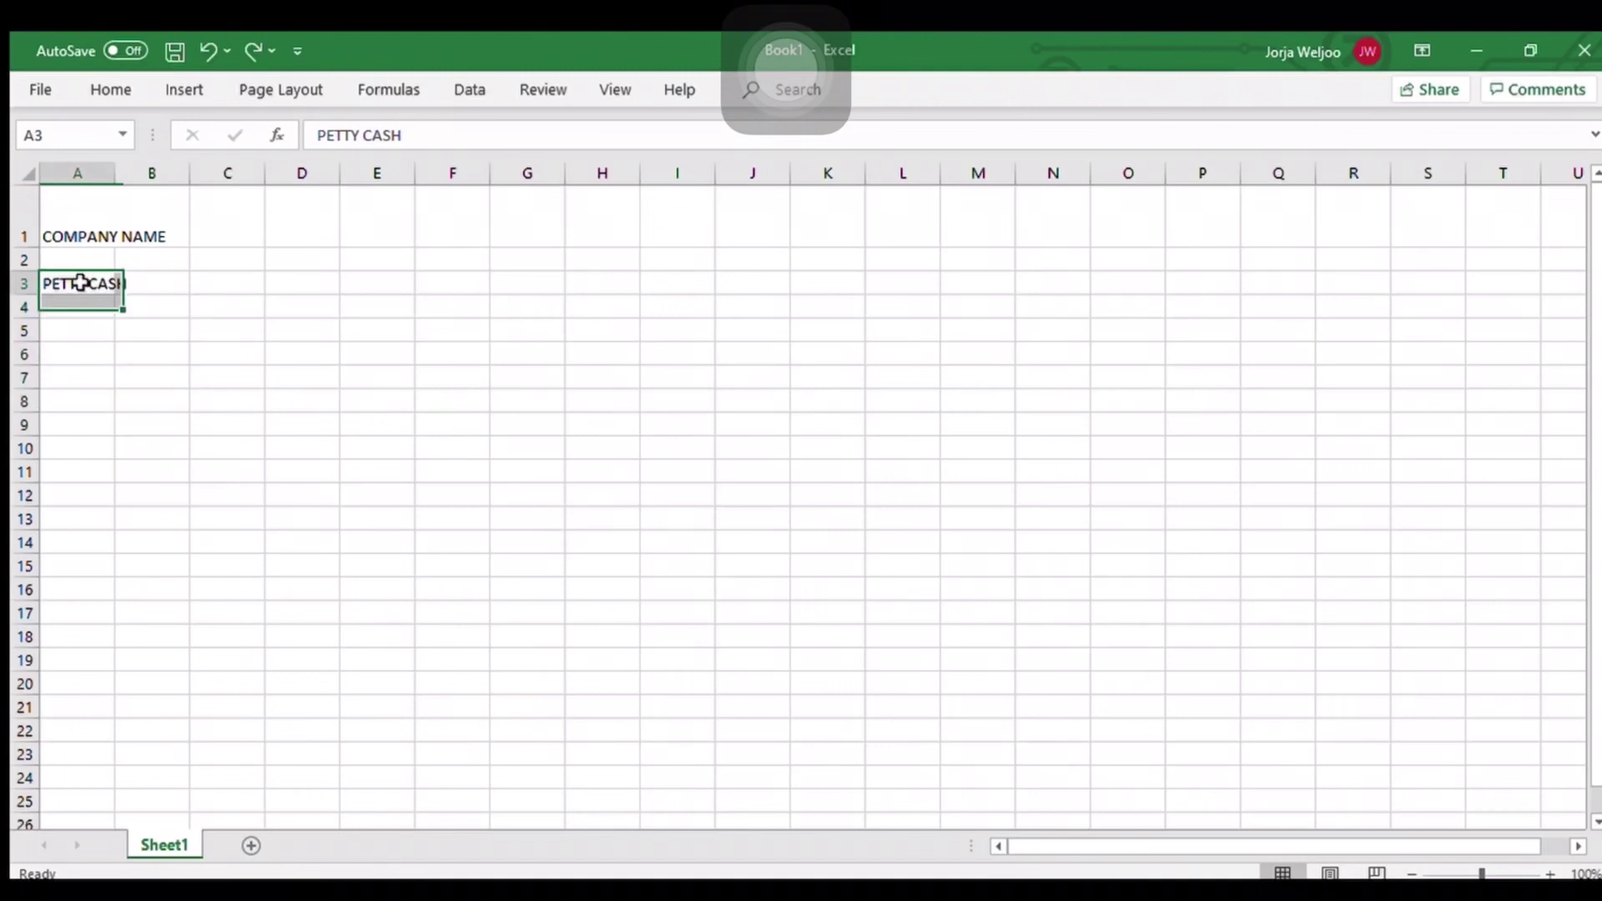
left_click(416, 136)
type("RE")
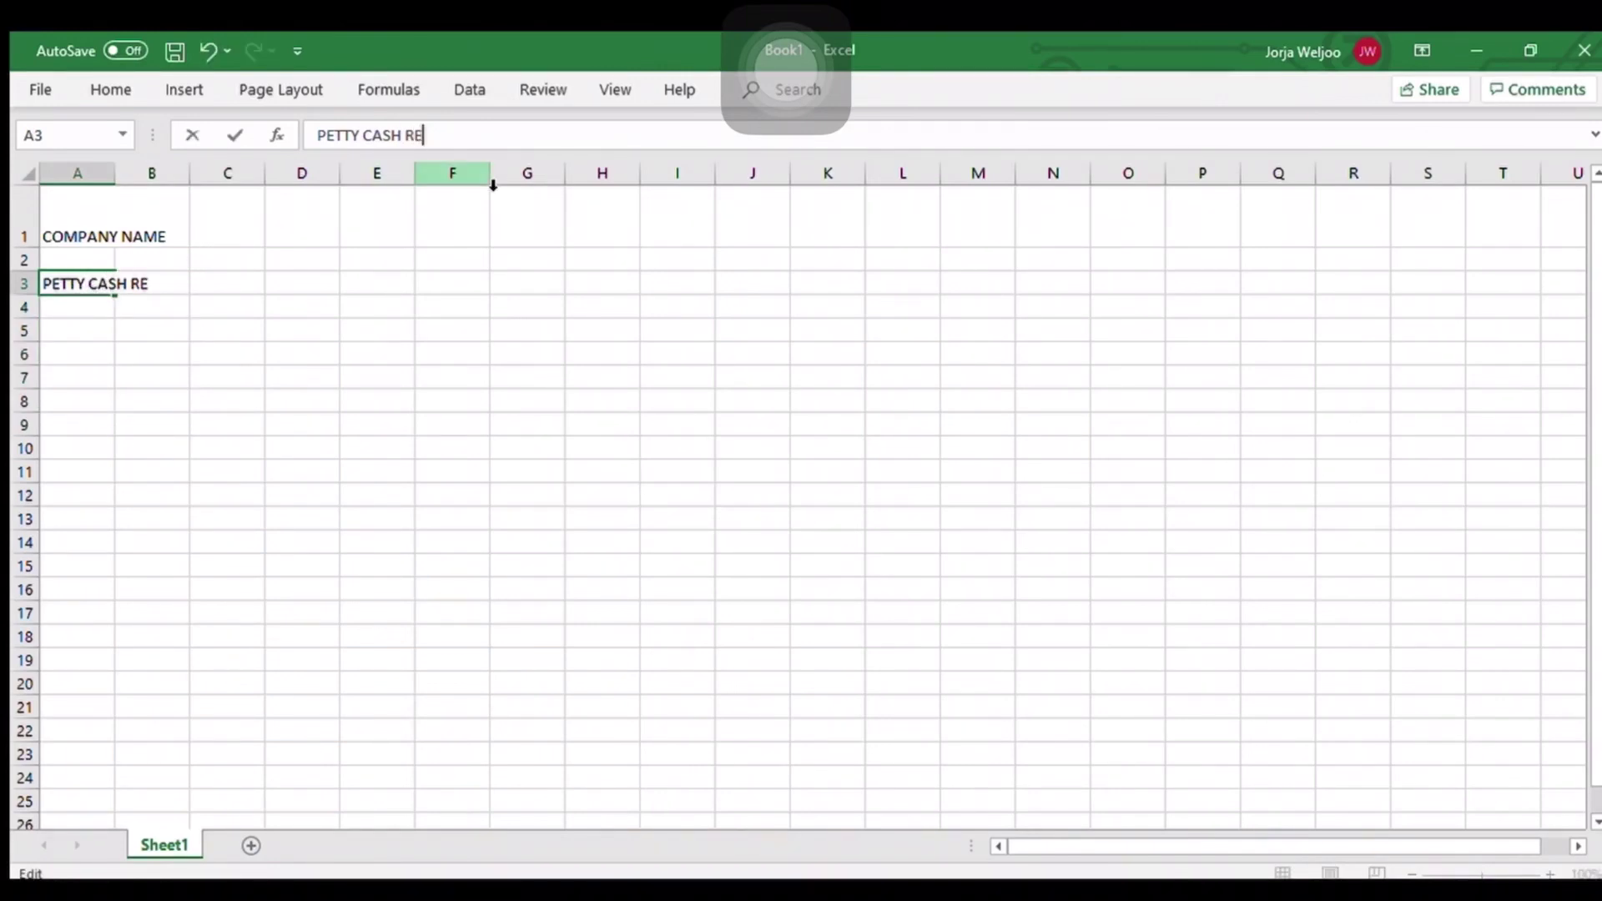
type("PLENISHE")
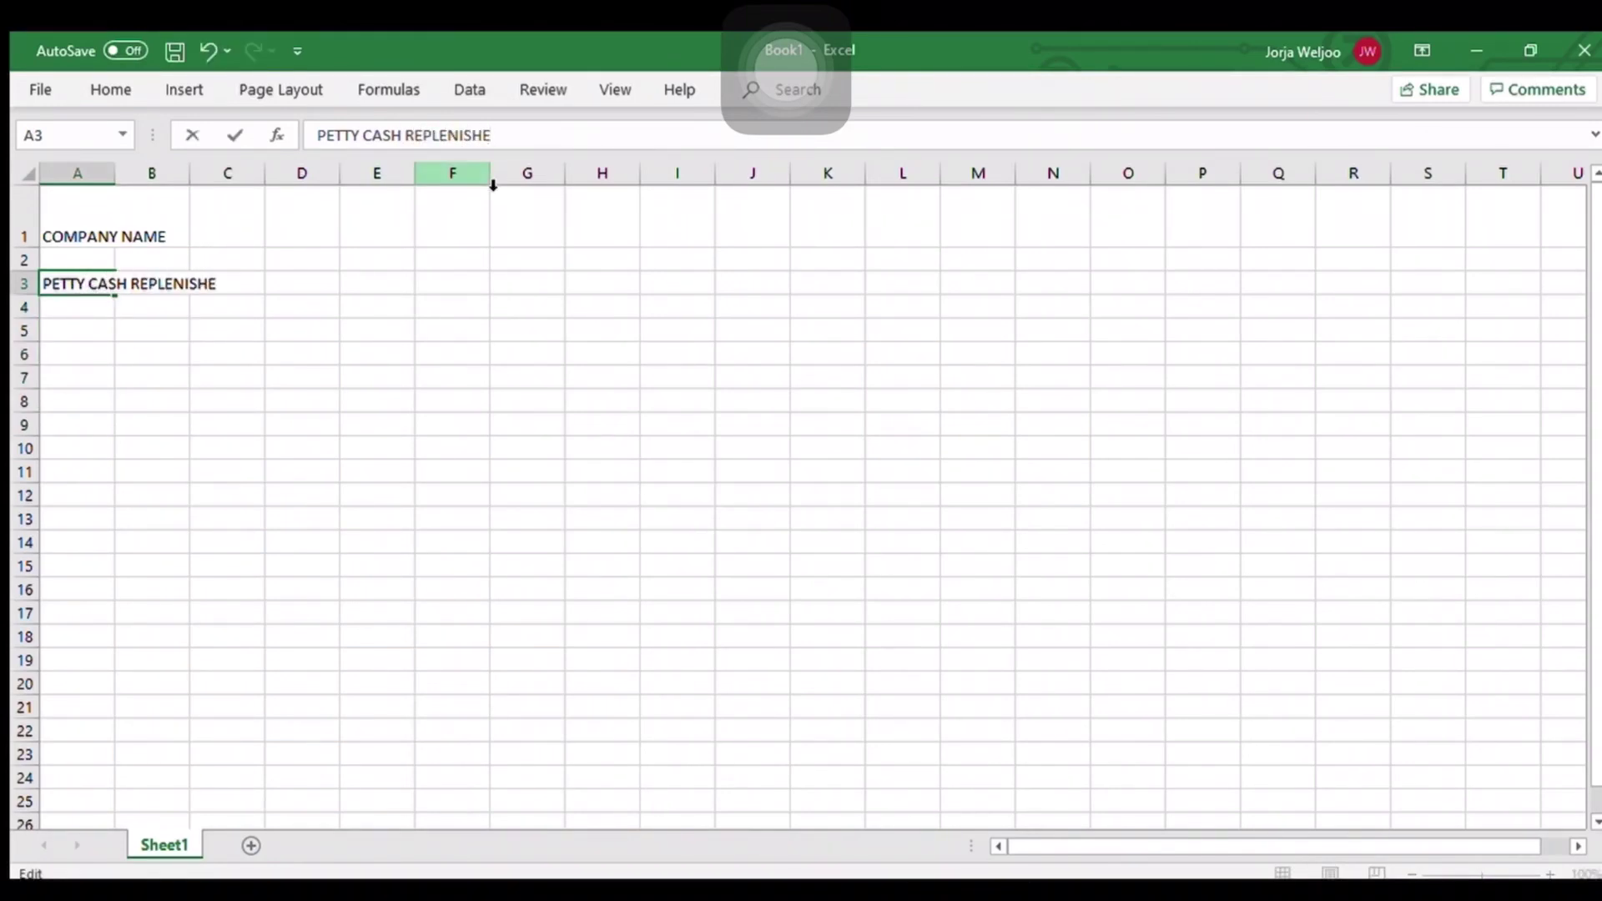
key("BackSpace")
type("MENT")
key("Return")
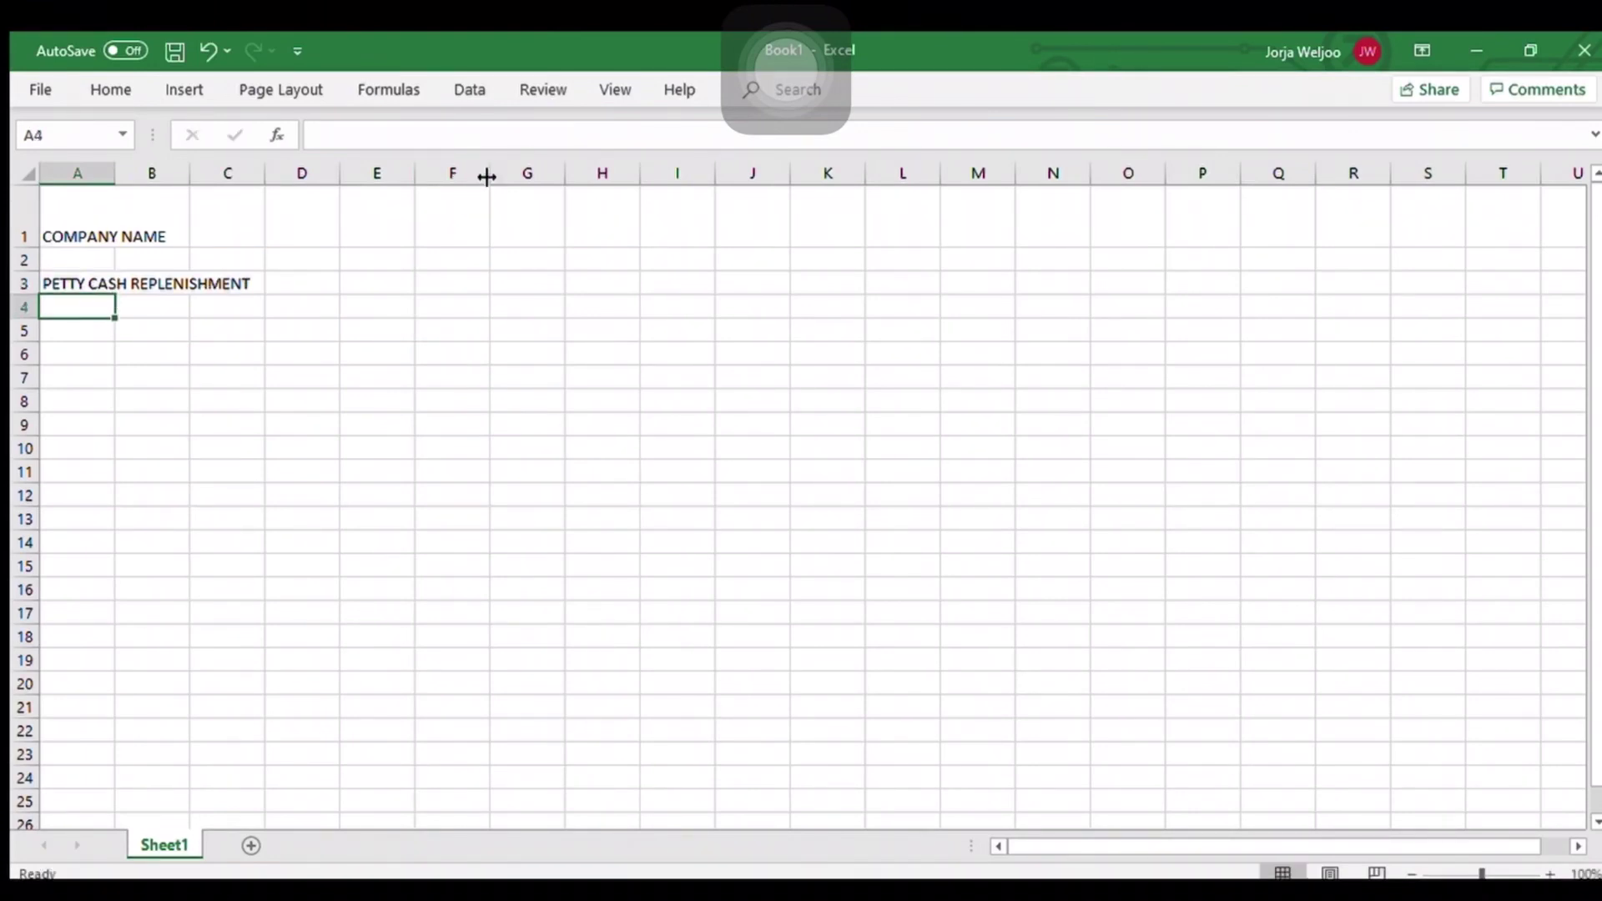
left_click(59, 332)
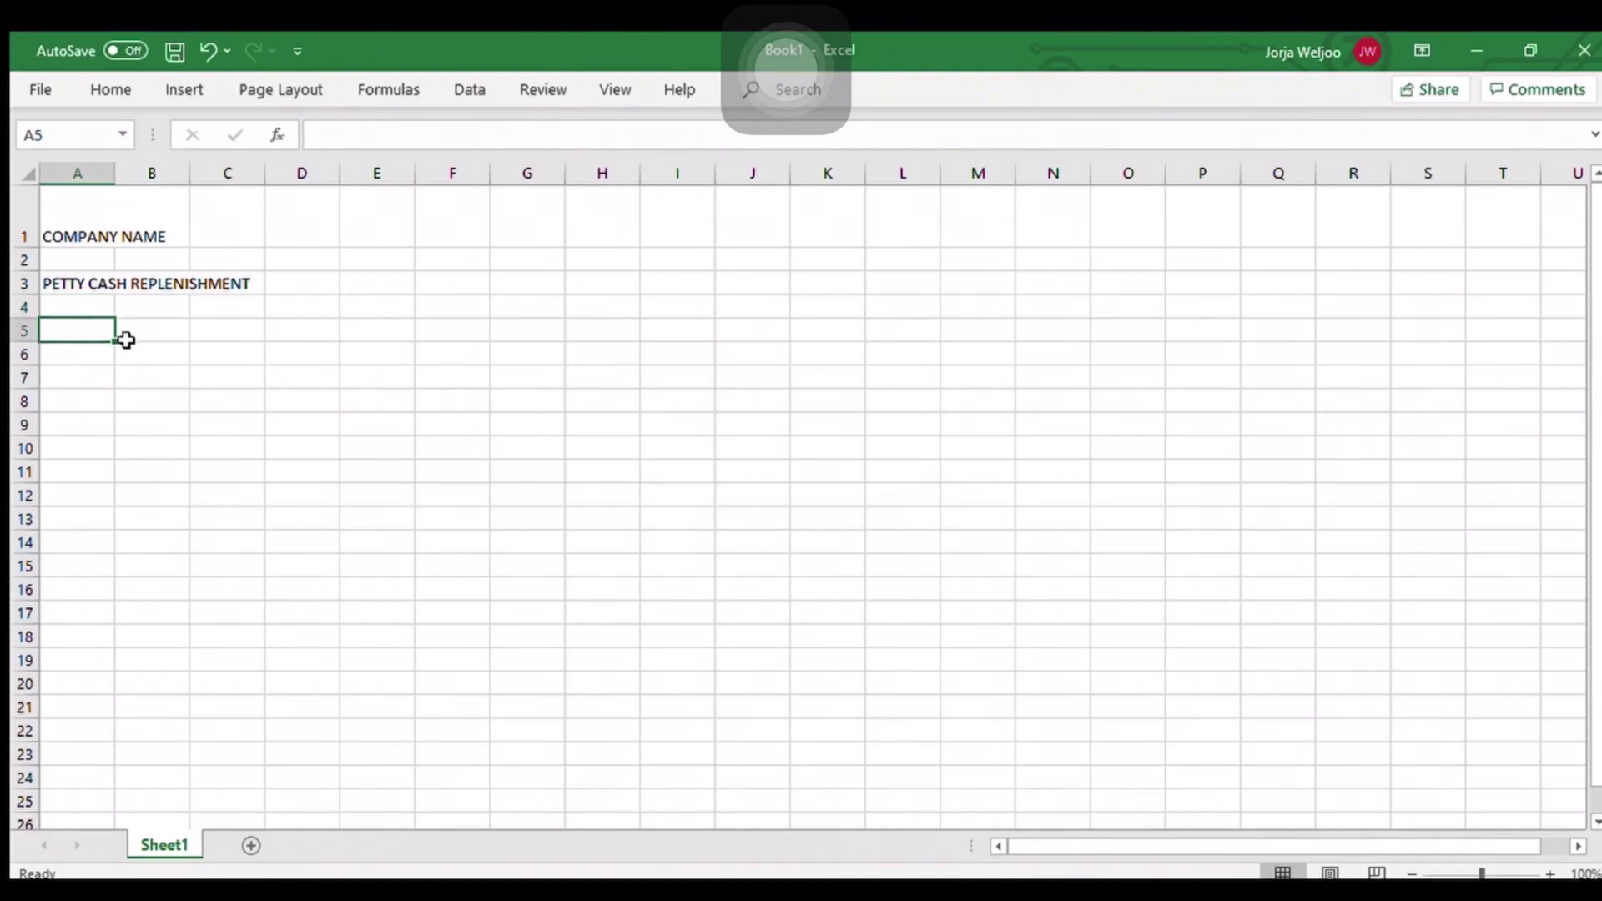
left_click(138, 405)
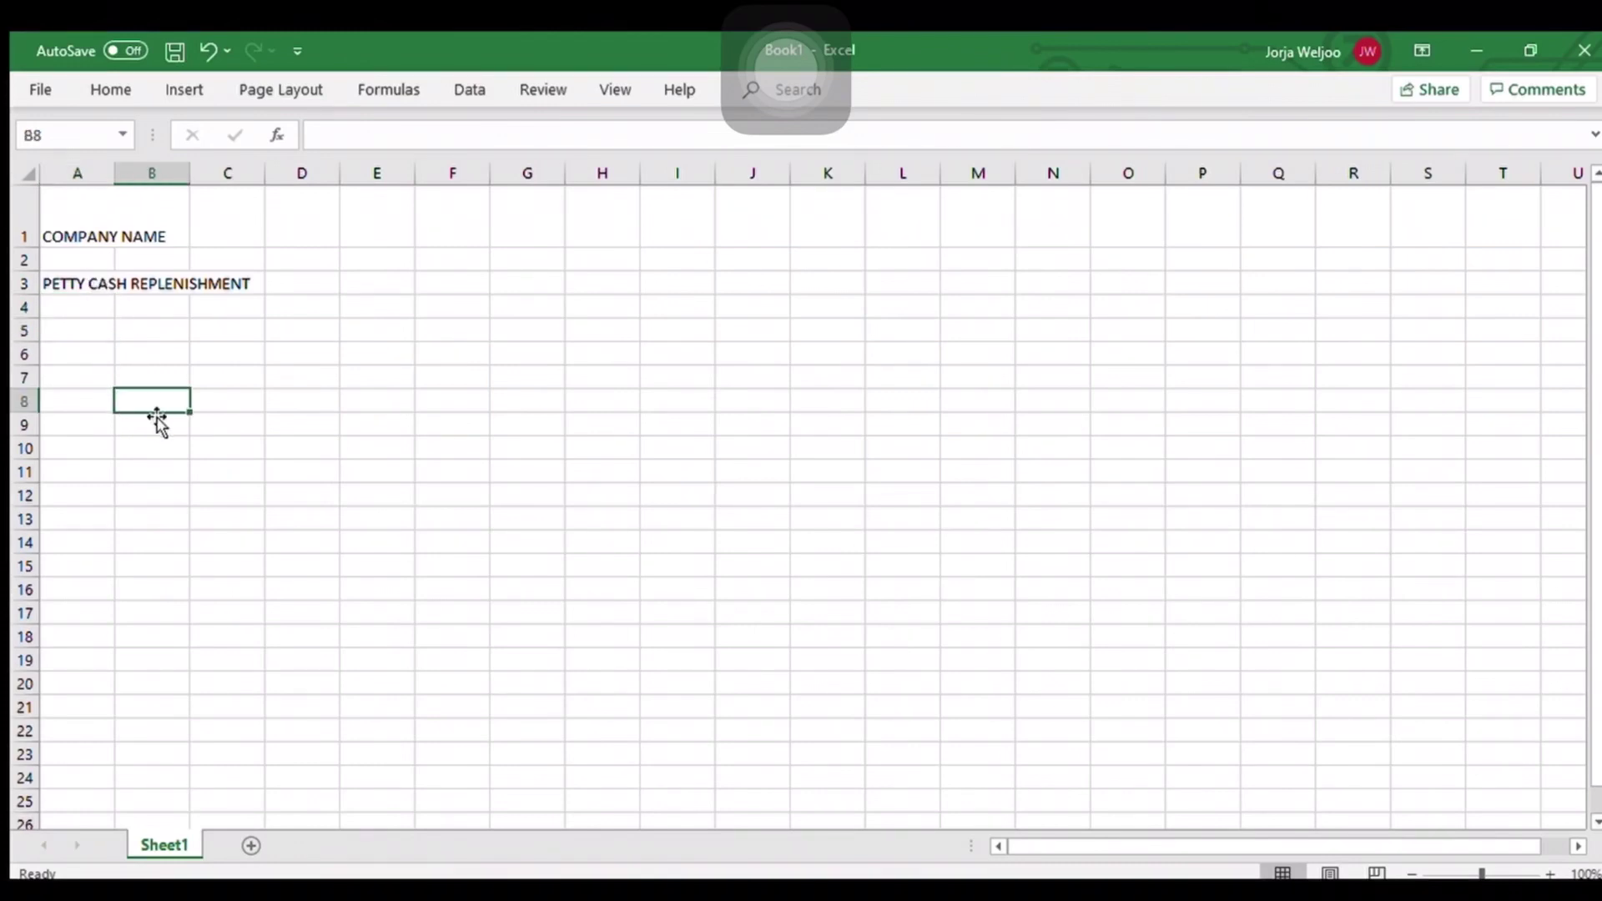
Step: Enter the label Beginning Petty Cash in A5
left_click(60, 313)
left_click(65, 330)
type("Beg")
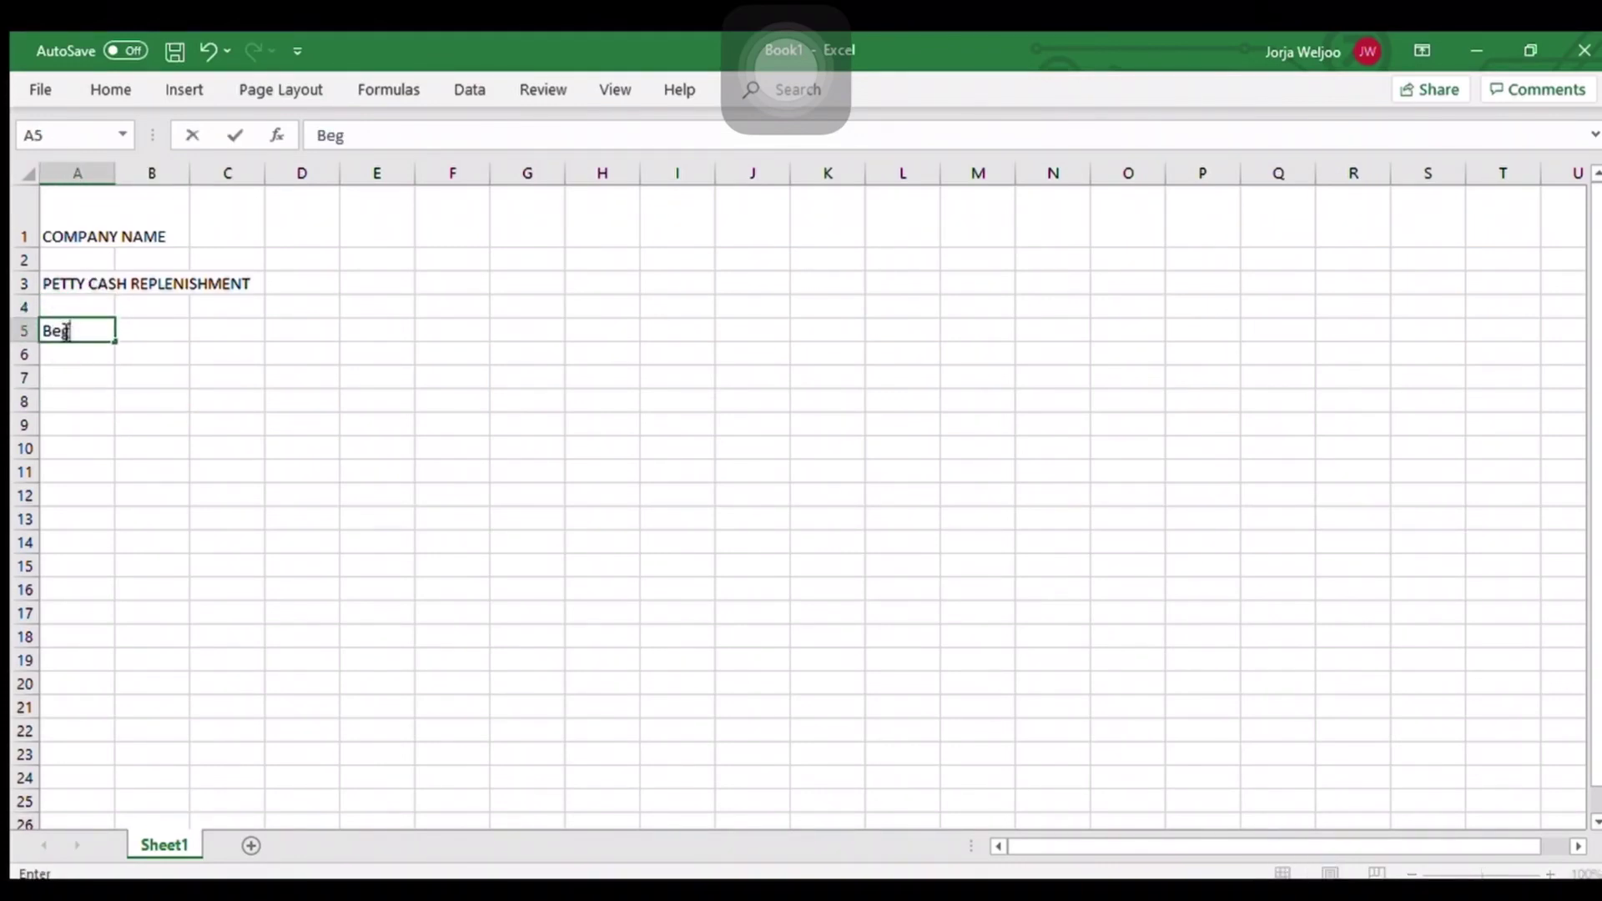
type("inning Petty Cash")
key("Return")
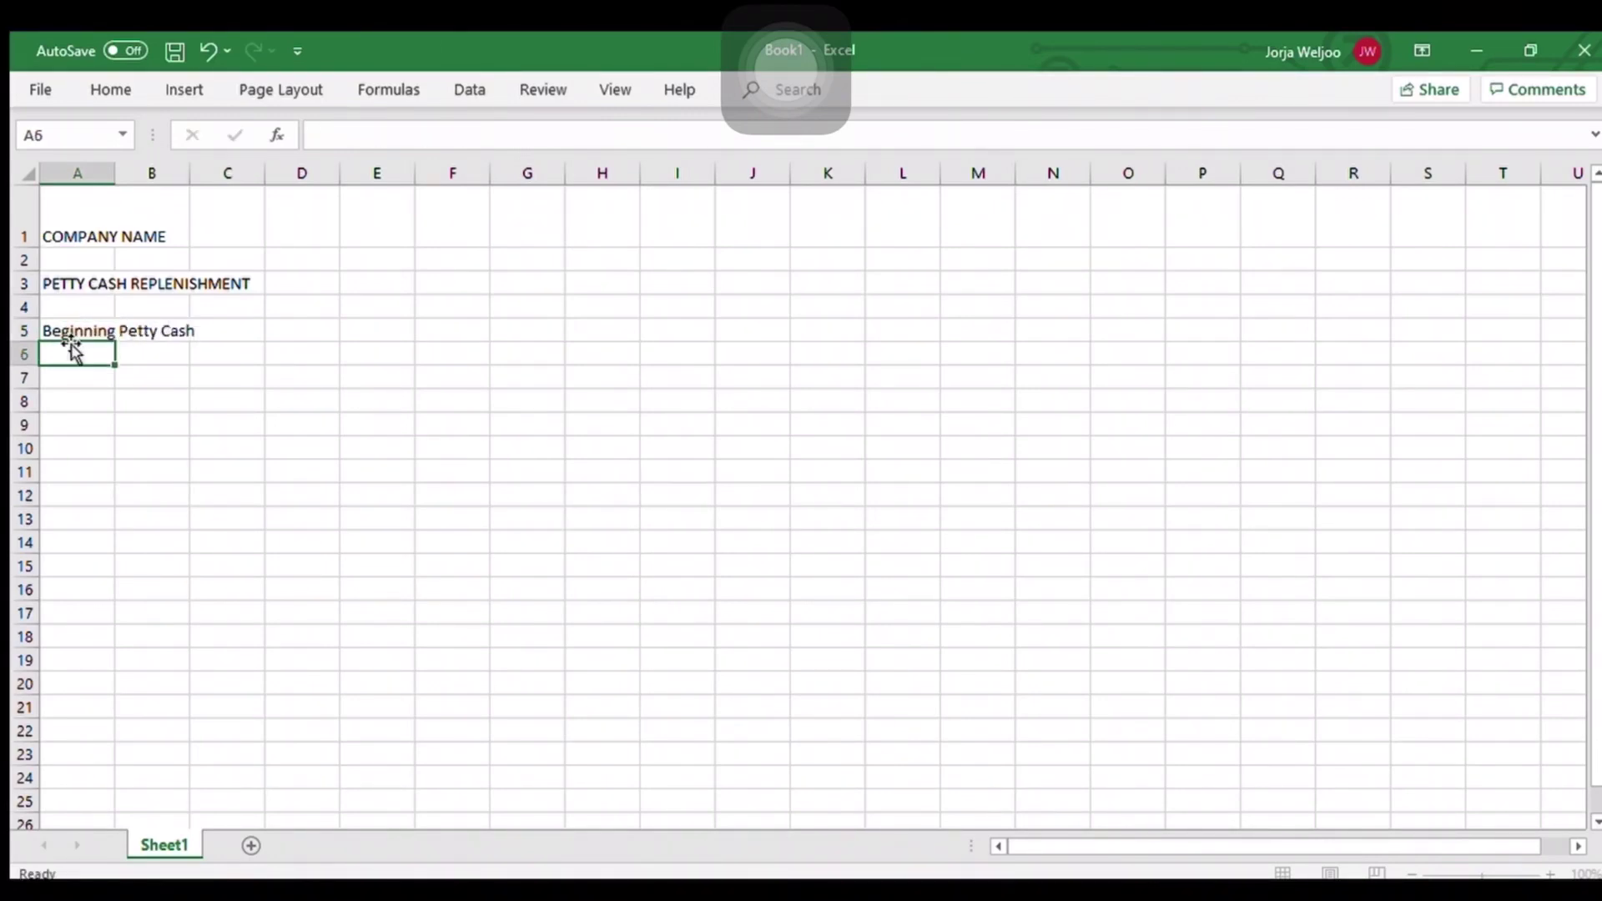
Step: Clear the stray text accidentally typed into C7
left_click(98, 417)
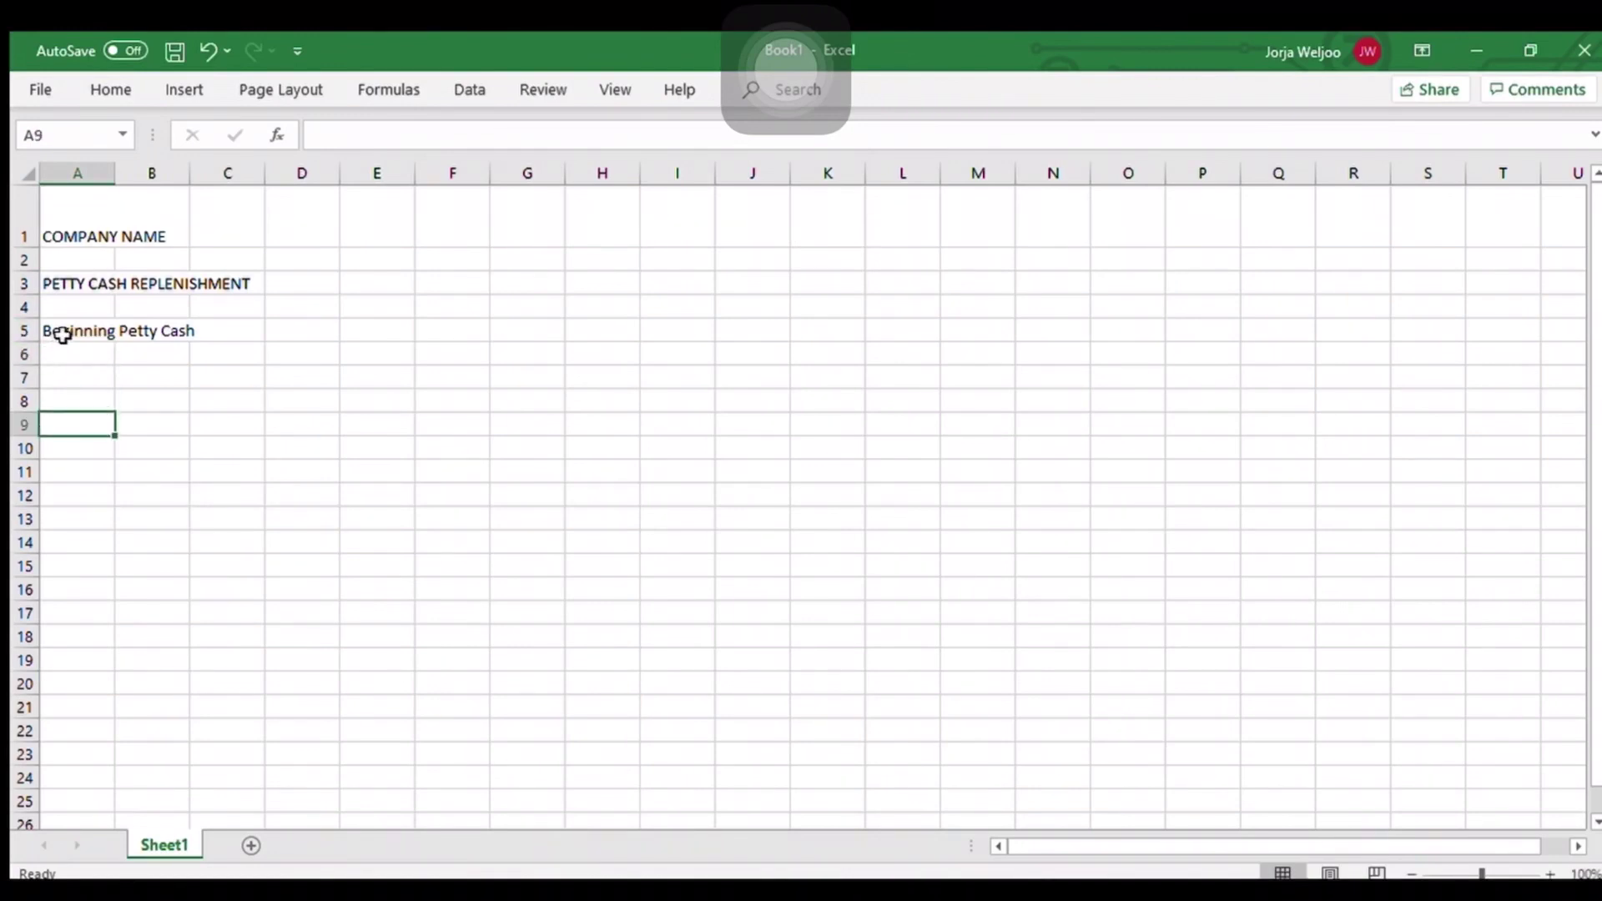
left_click(74, 352)
left_click_drag(229, 371, 227, 355)
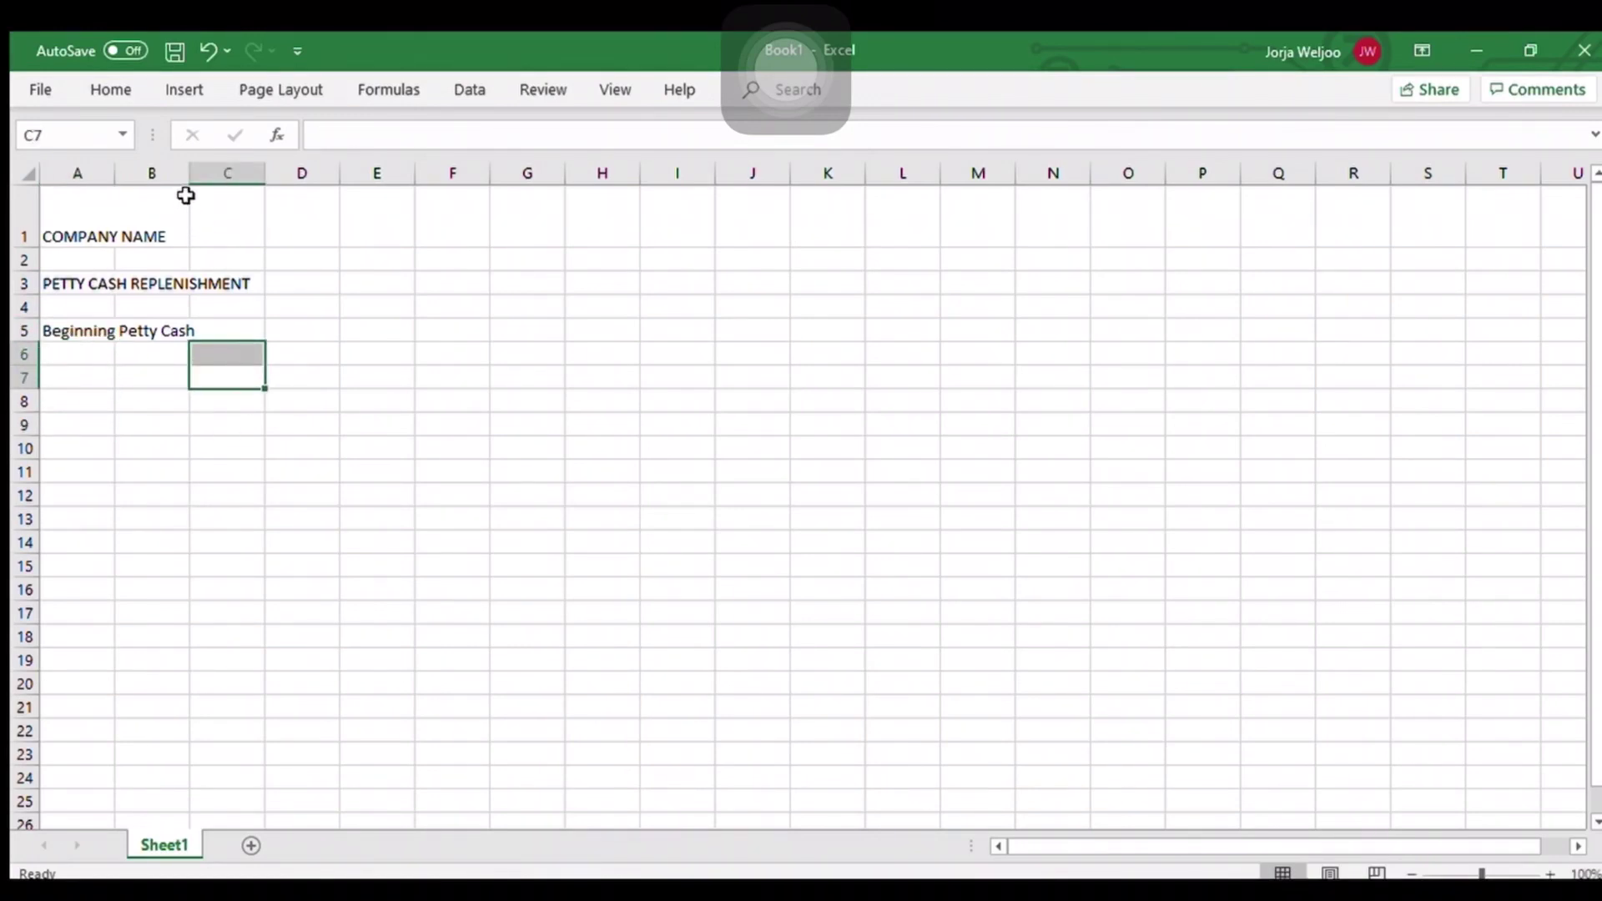
type("sa")
left_click(227, 493)
left_click(198, 371)
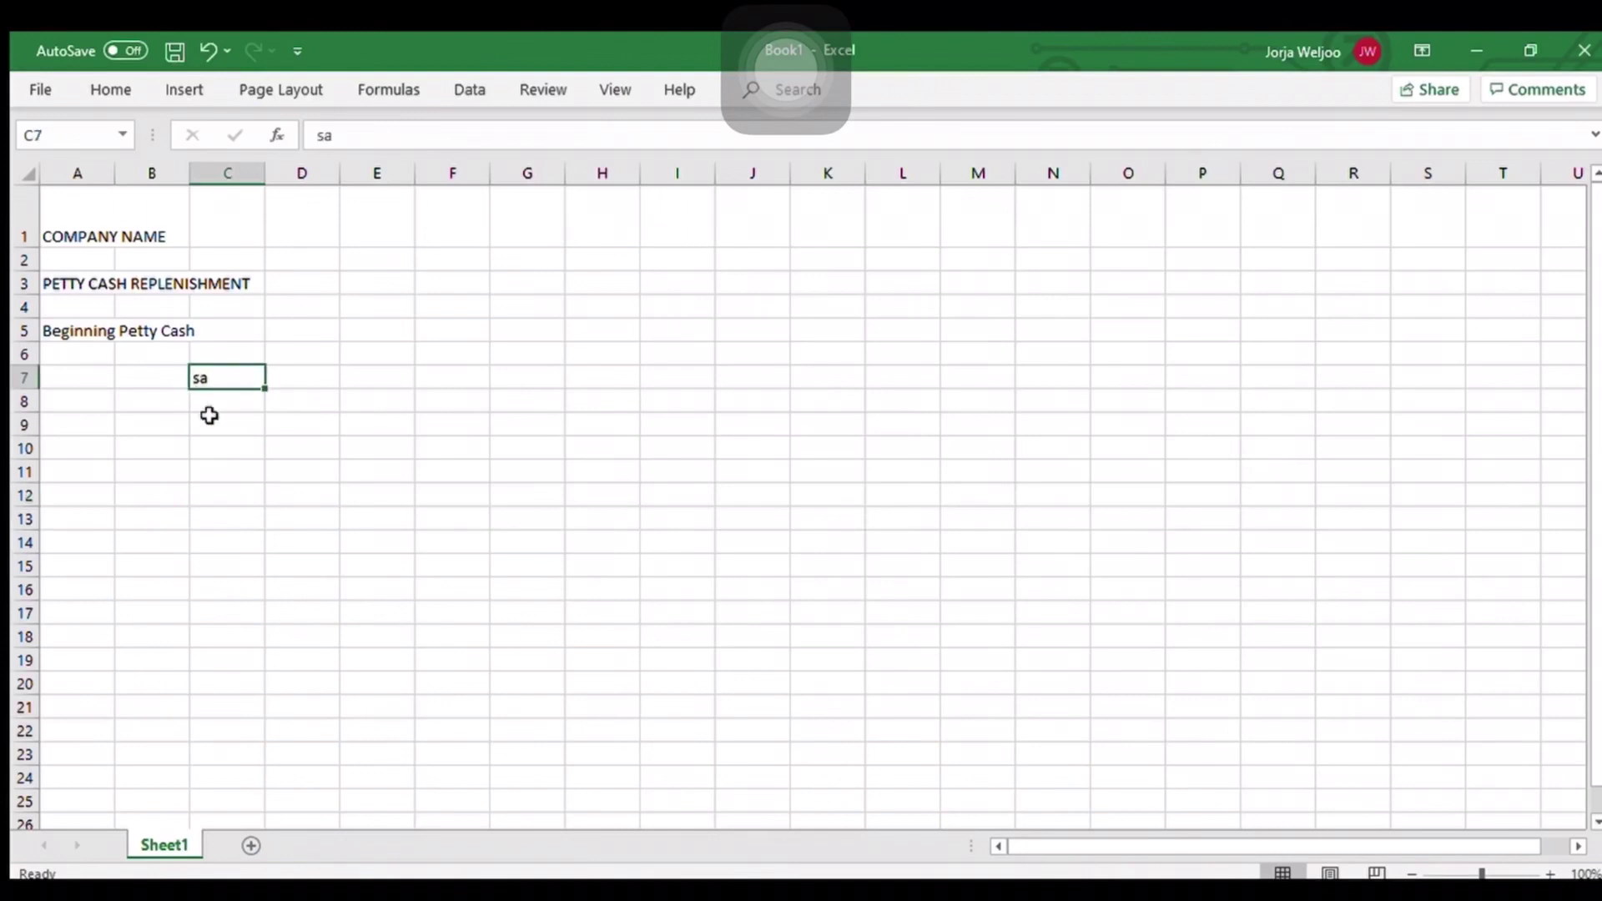
key("Delete")
left_click(250, 468)
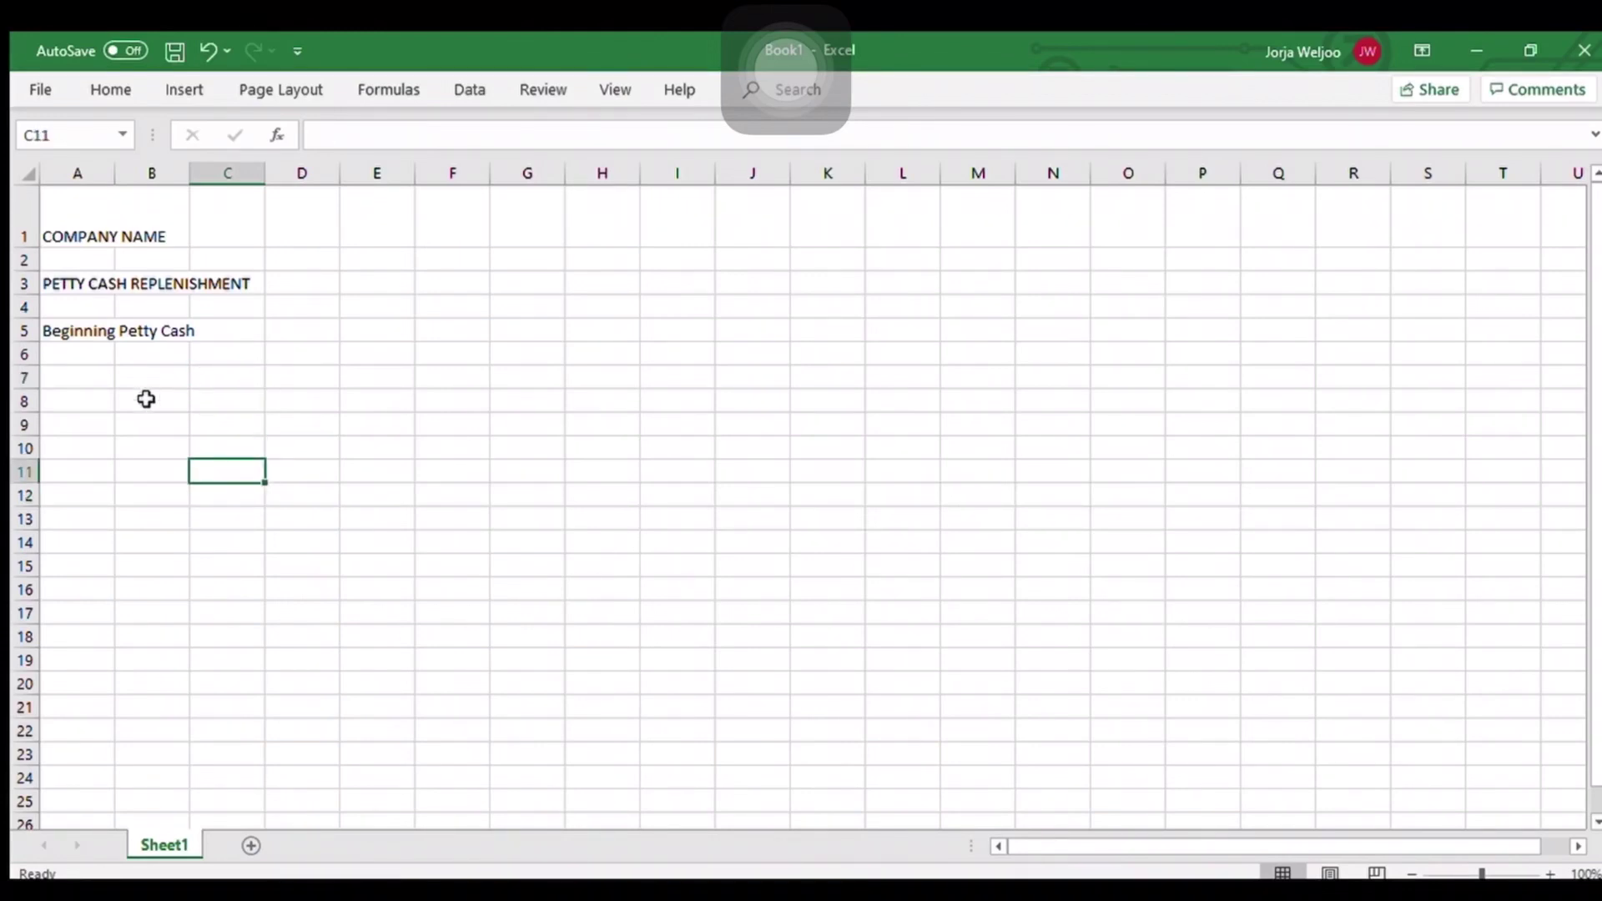
Step: Enter Transaction from 1-31 October, 2020 in A8
left_click(63, 377)
left_click(71, 445)
left_click(72, 379)
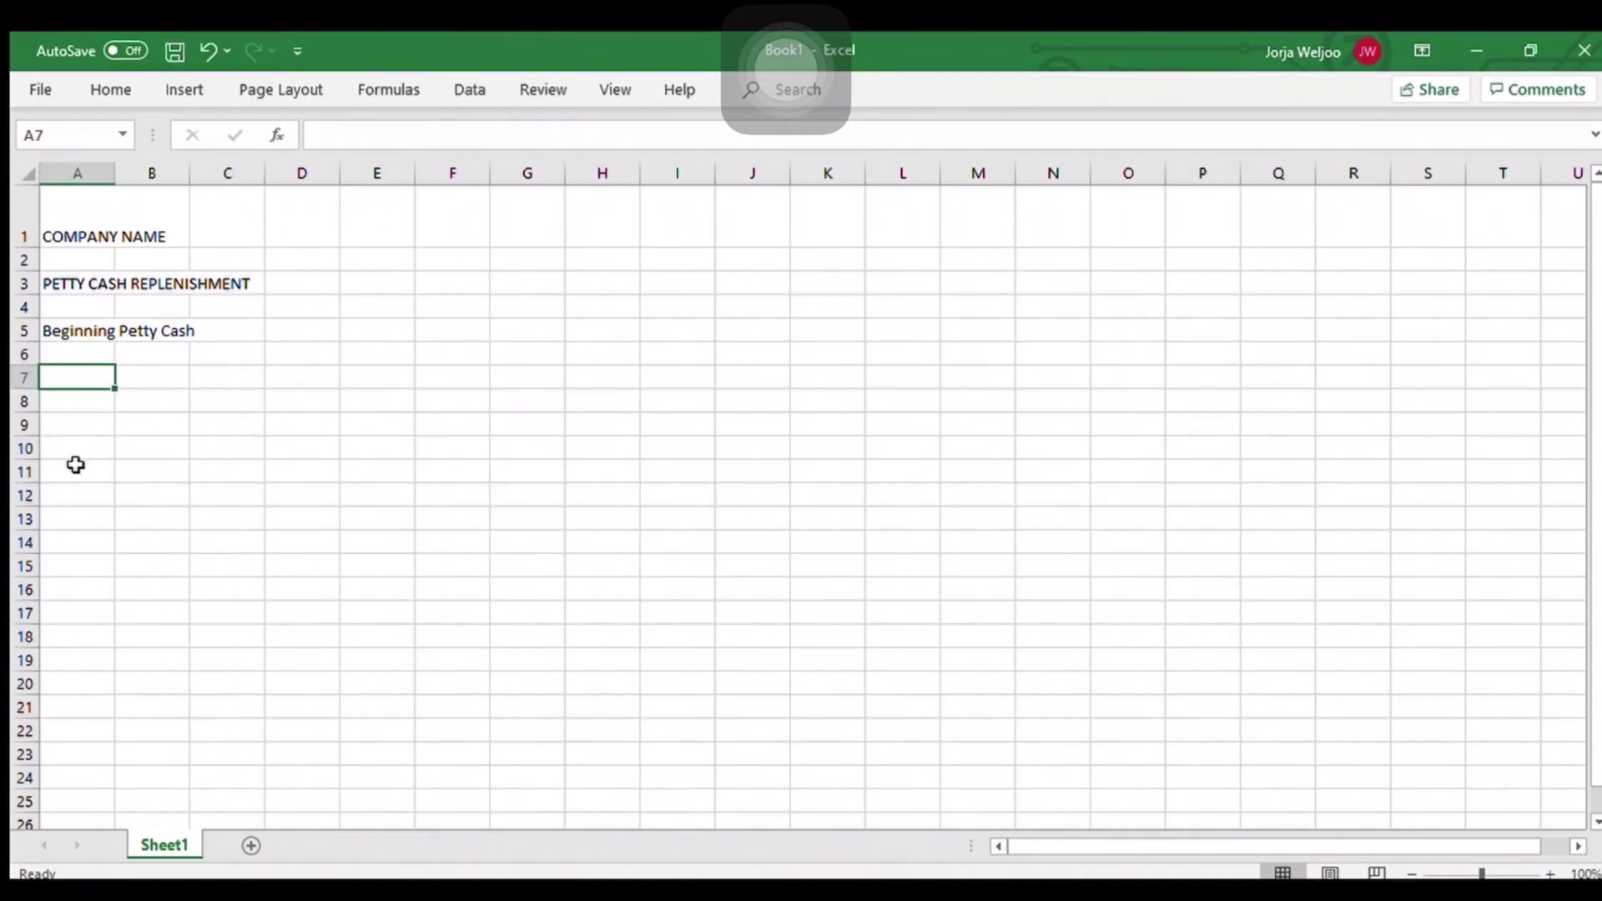
key("Down")
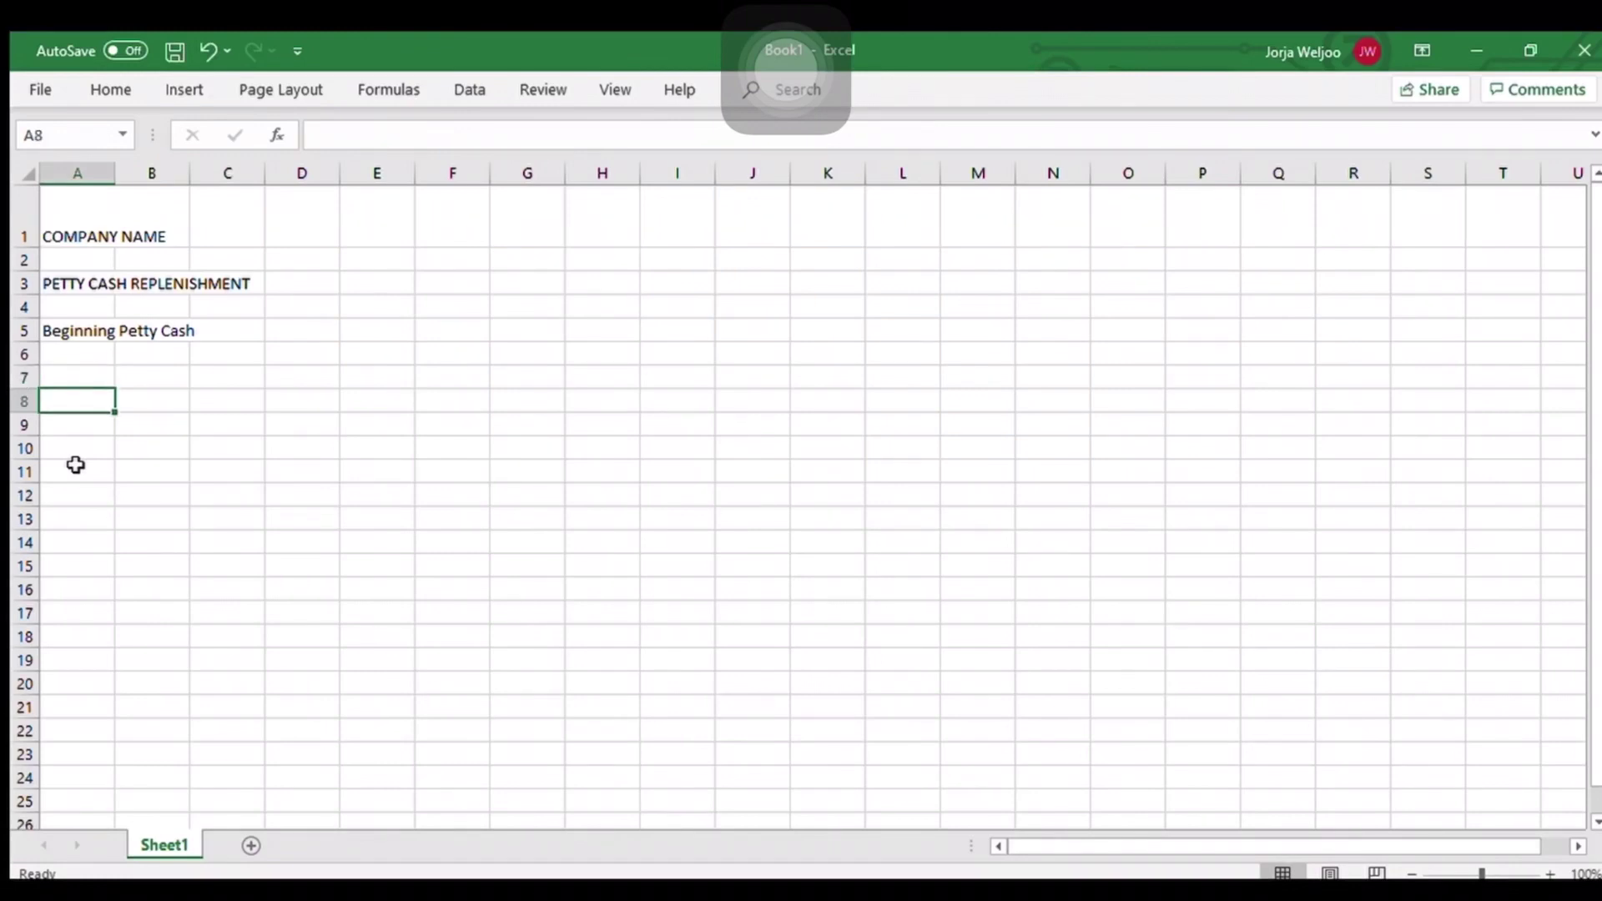
type("Traks")
key("BackSpace")
key("BackSpace")
type("ns")
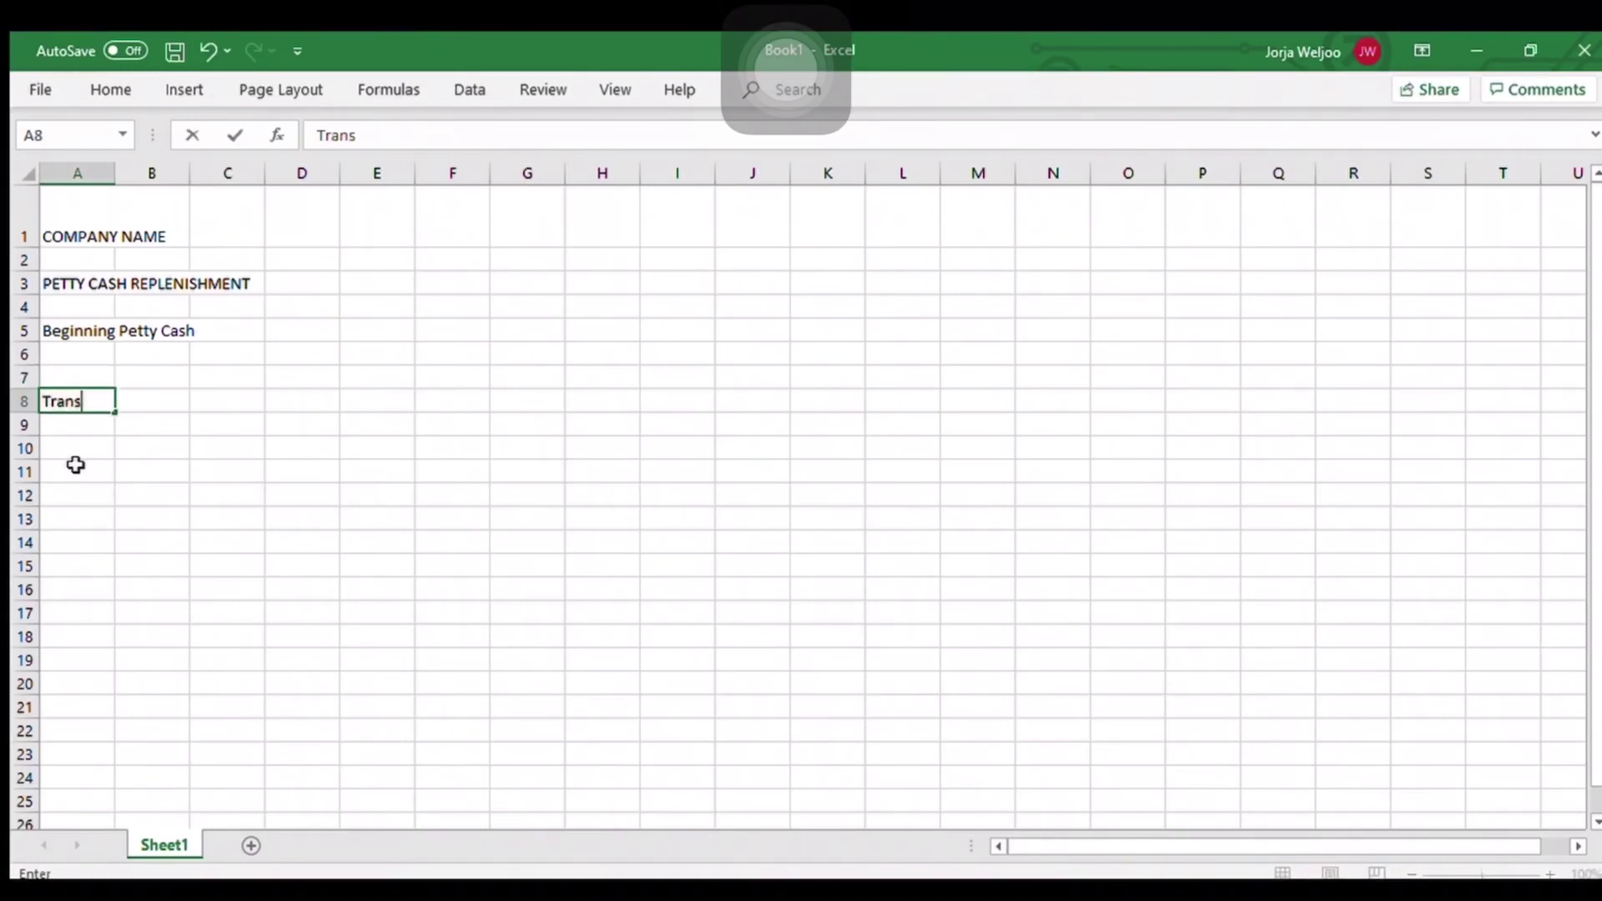
type("acto")
type("ion")
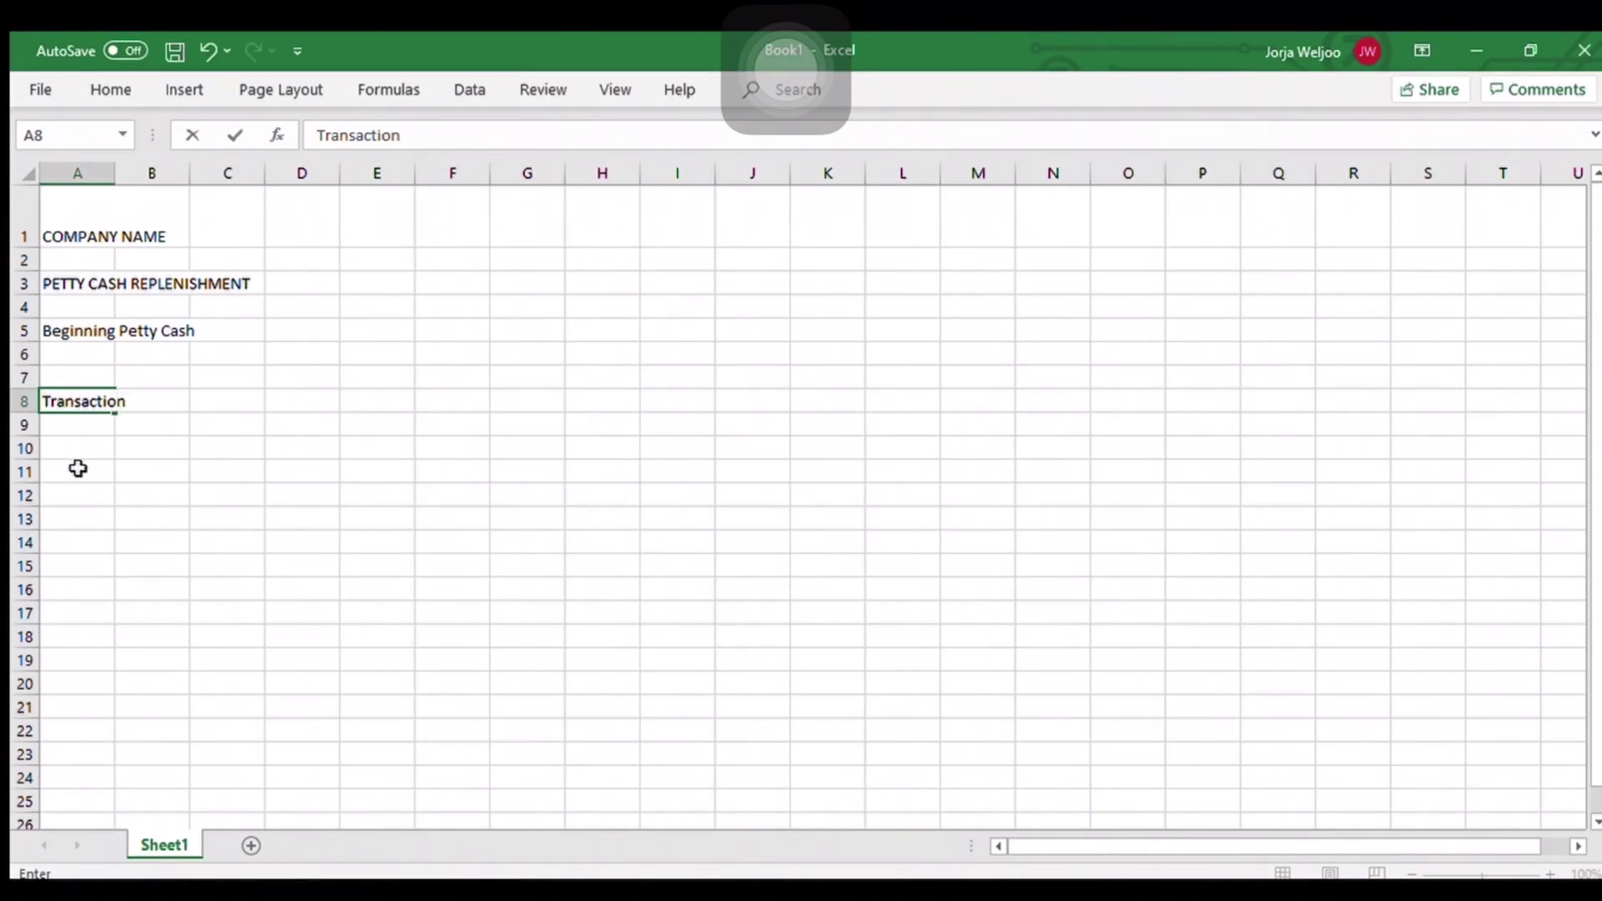
type(" from 1")
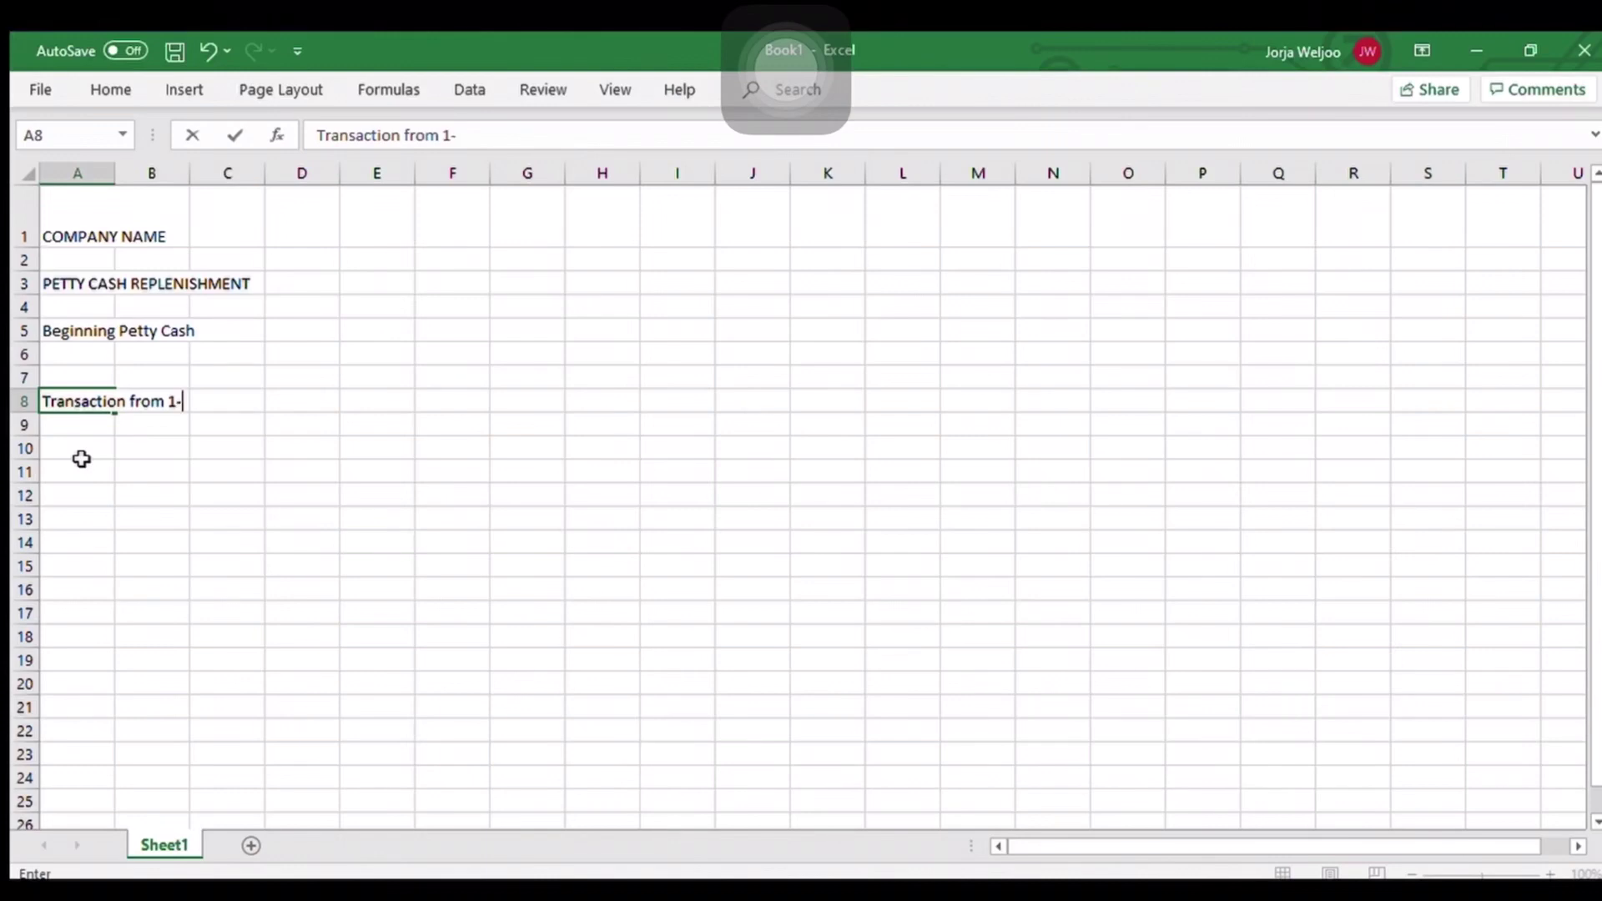
type("-31")
type(",")
type(" October")
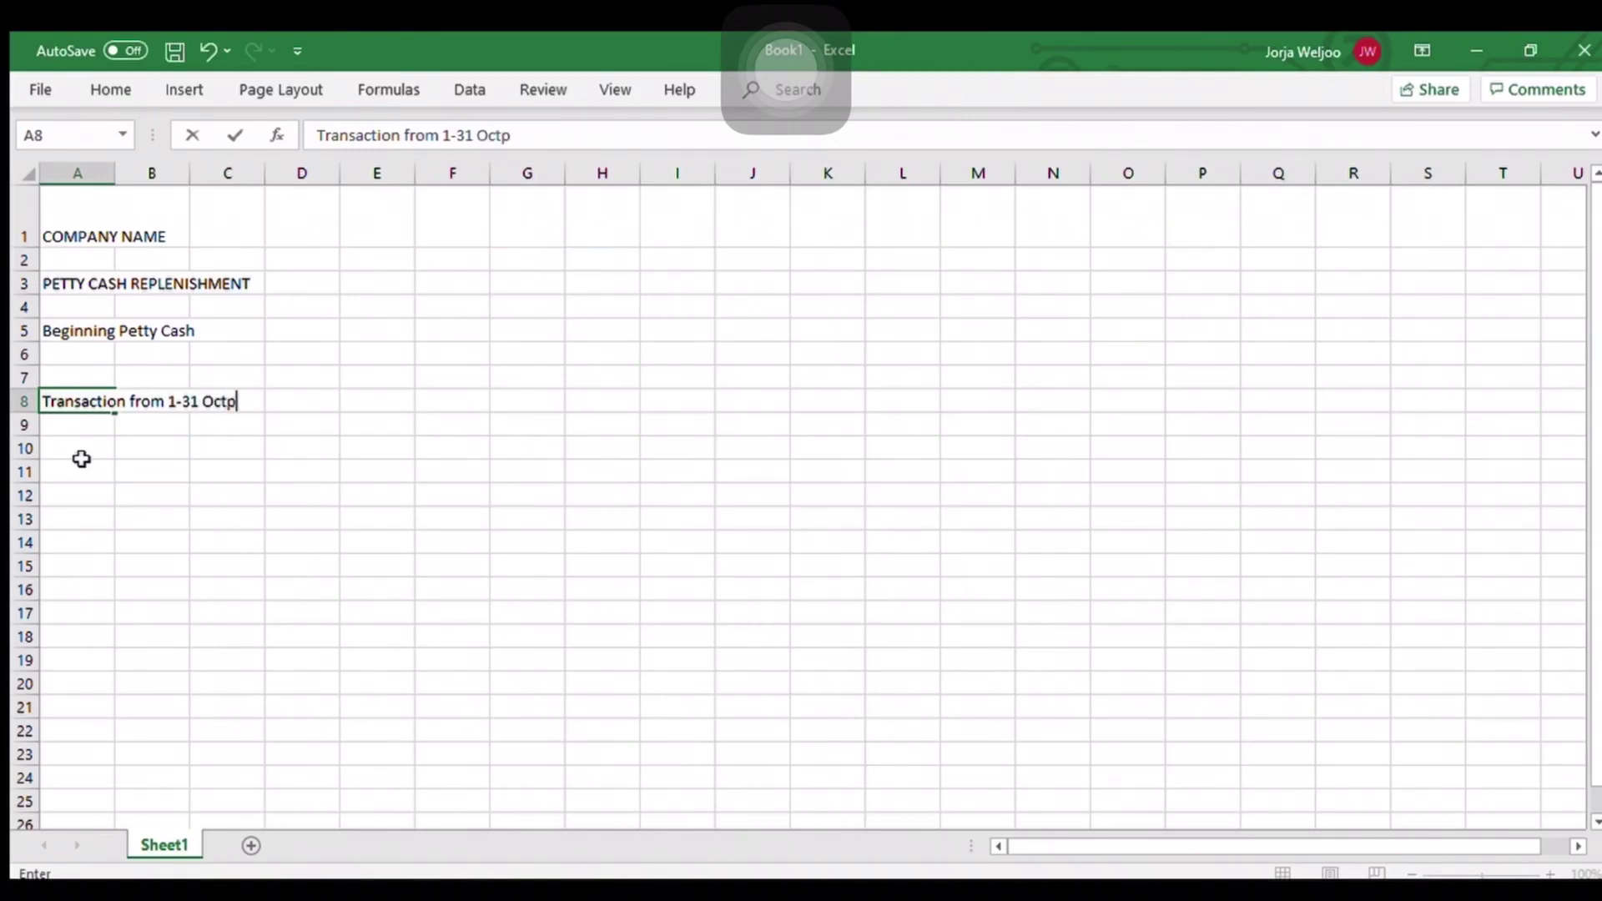
key("BackSpace")
key("BackSpace")
key("BackSpace")
key("BackSpace")
key("BackSpace")
type("tober, 20202")
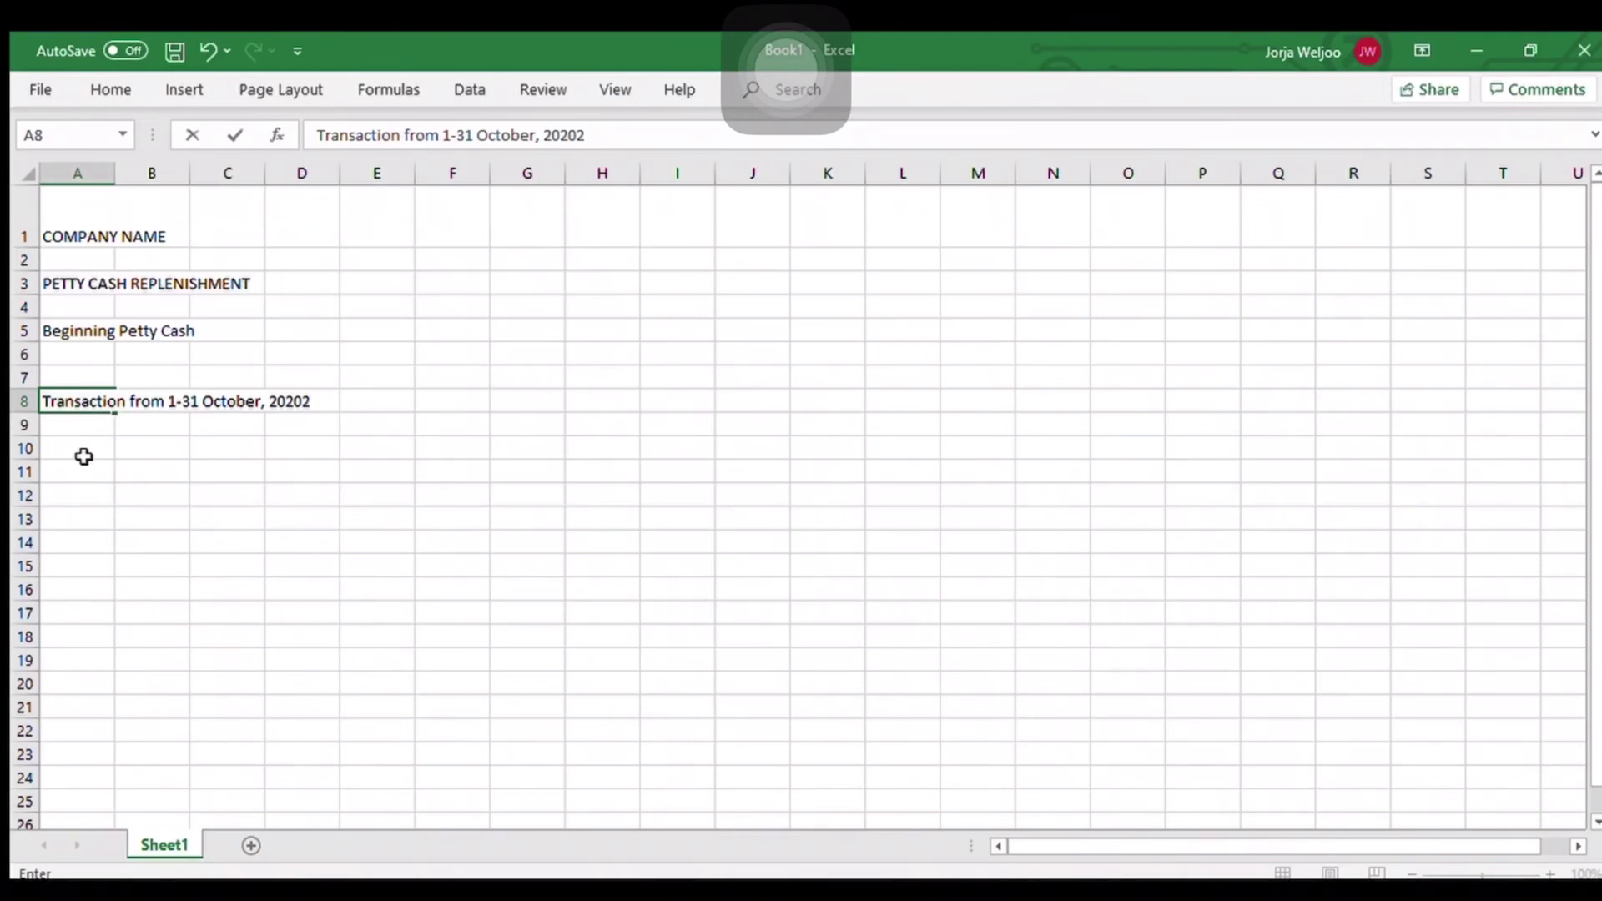
key("BackSpace")
key("Return")
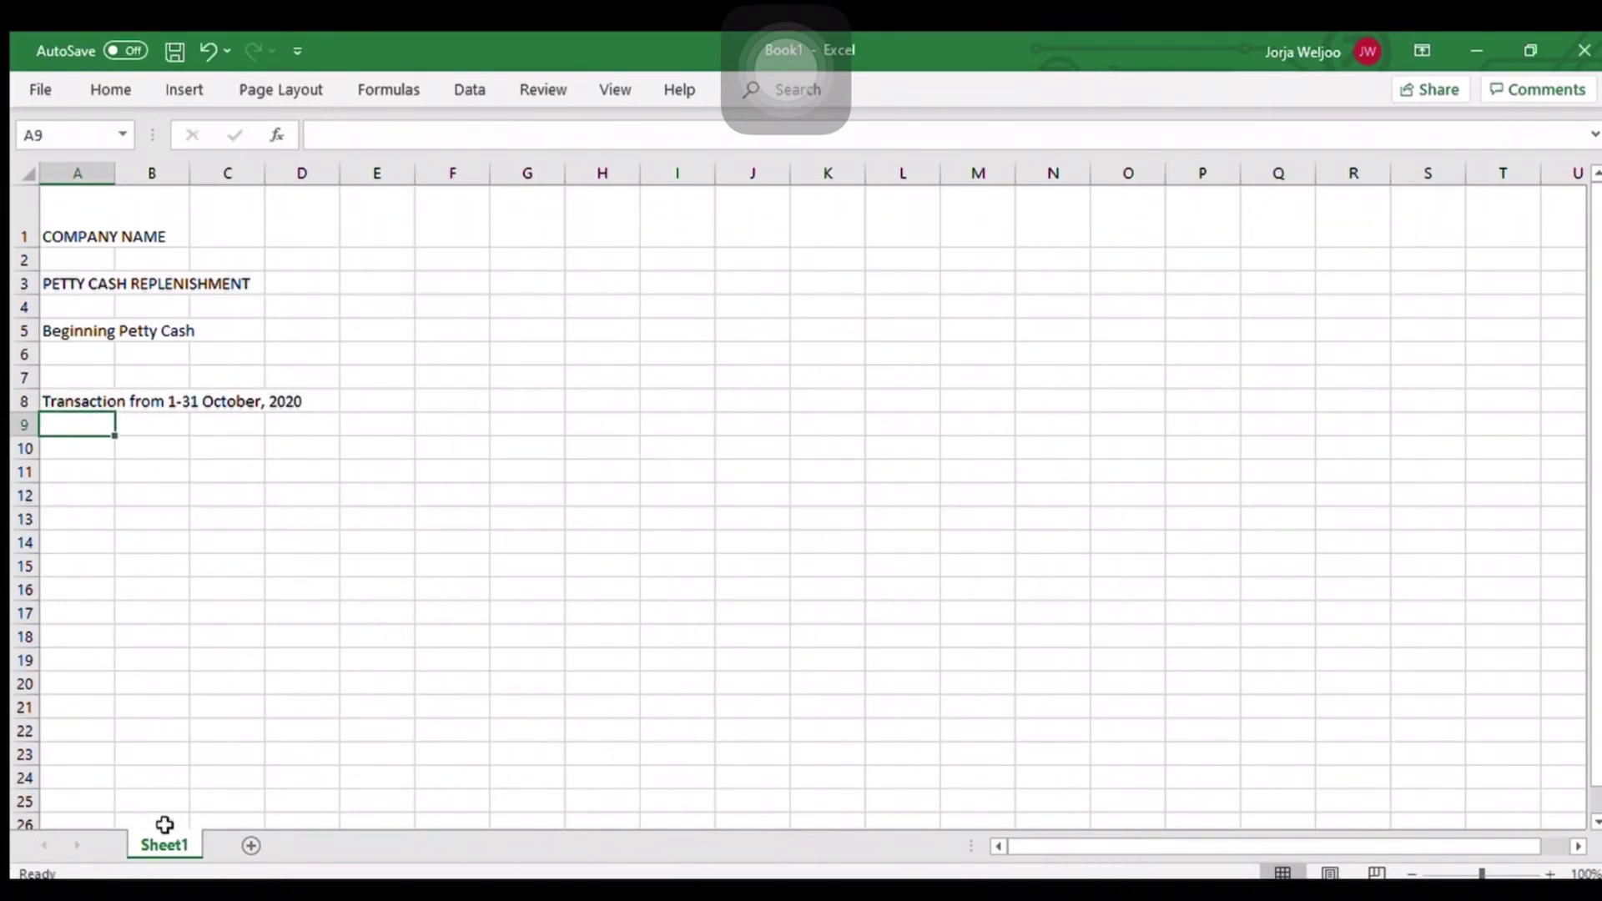
left_click(208, 546)
Step: Enter the headers Date in A10 and PCF Voucher No. in B10
left_click(79, 450)
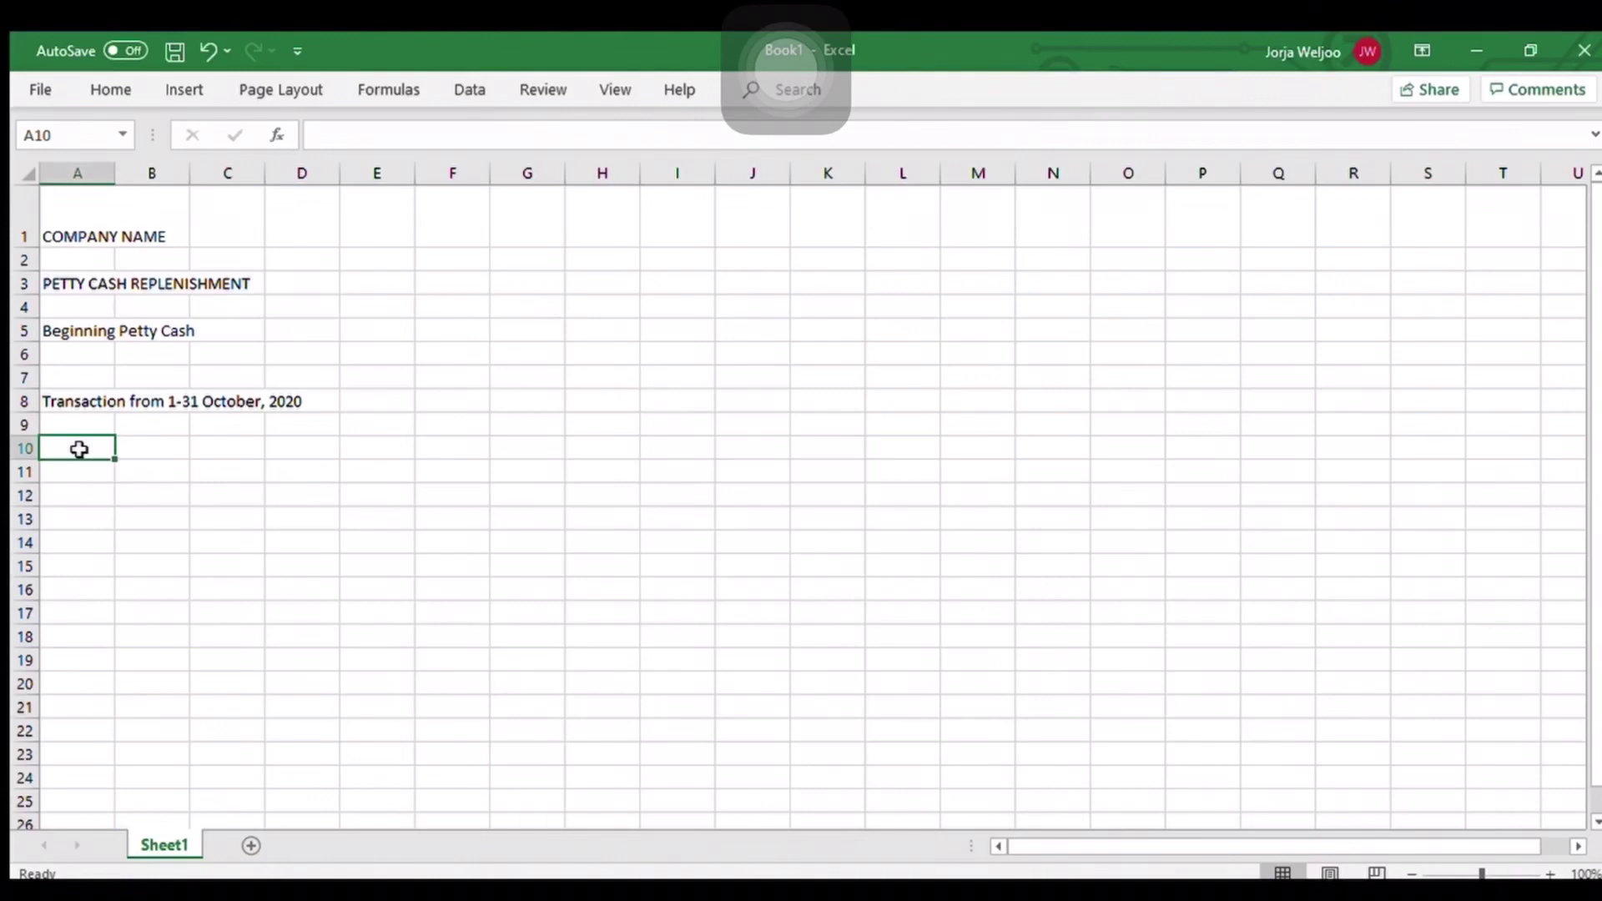
type("Date")
key("Tab")
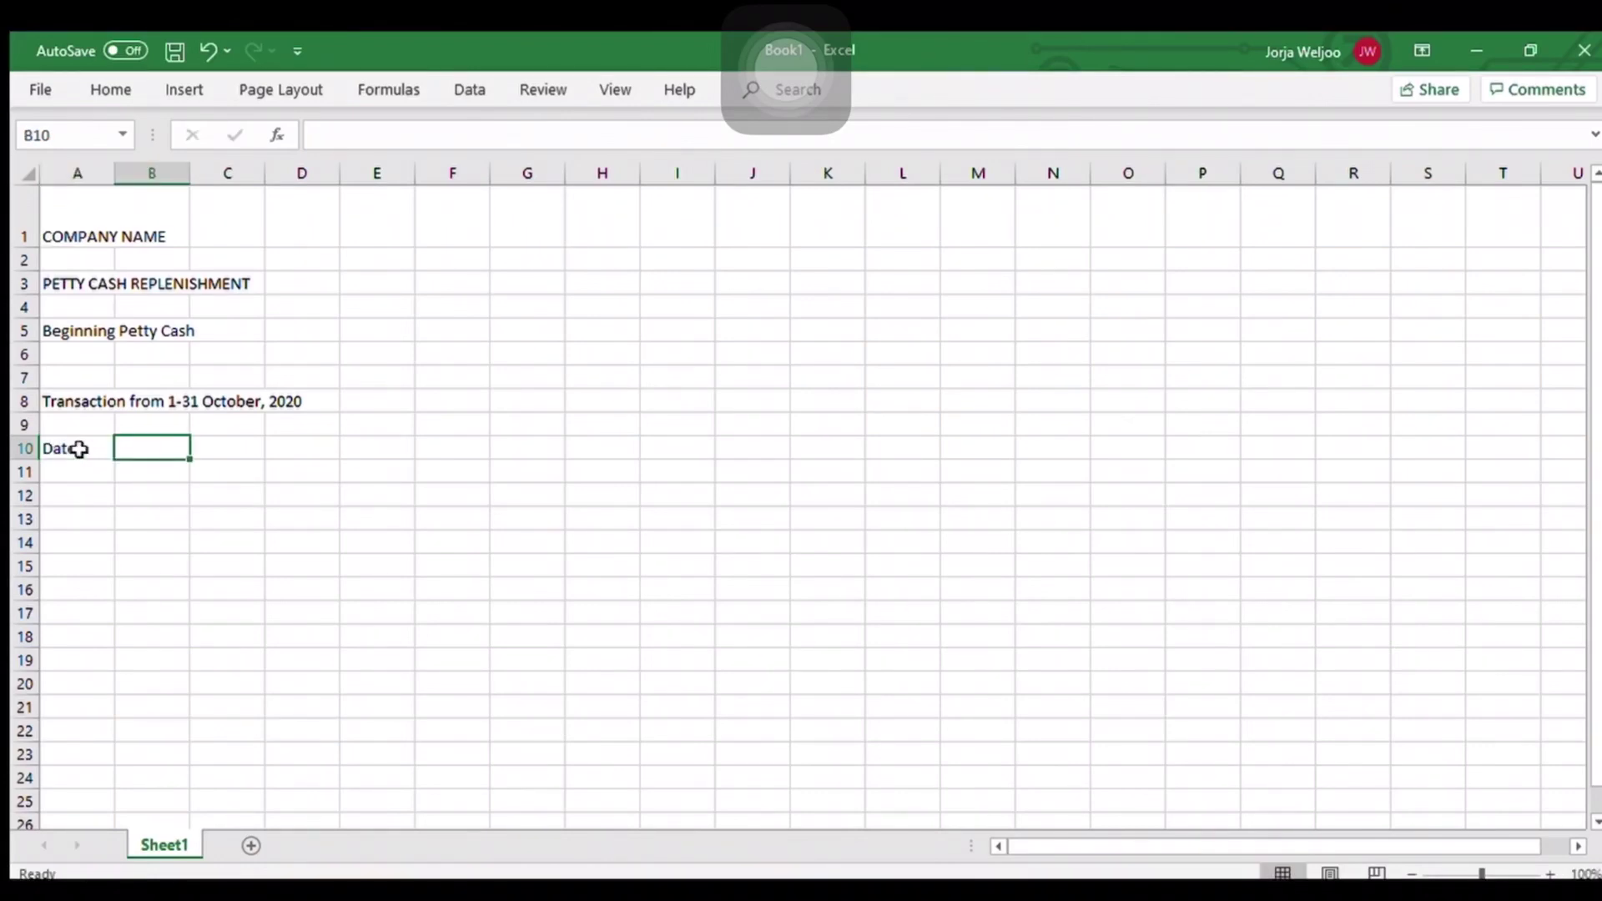
type("Pe")
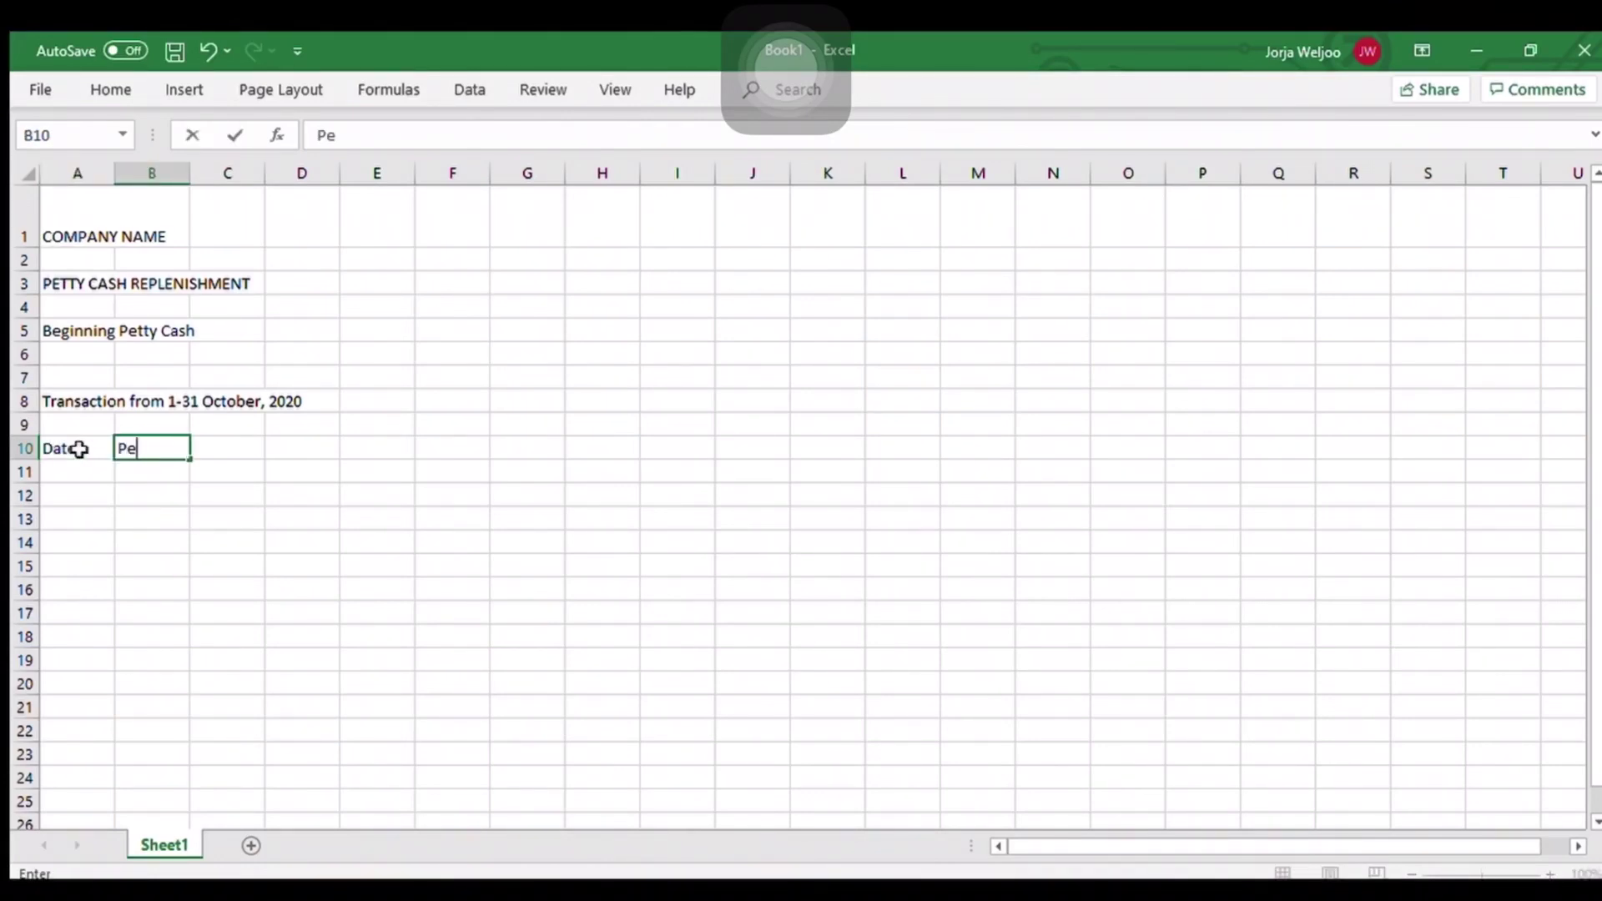
key("BackSpace")
type("CF Voucher No")
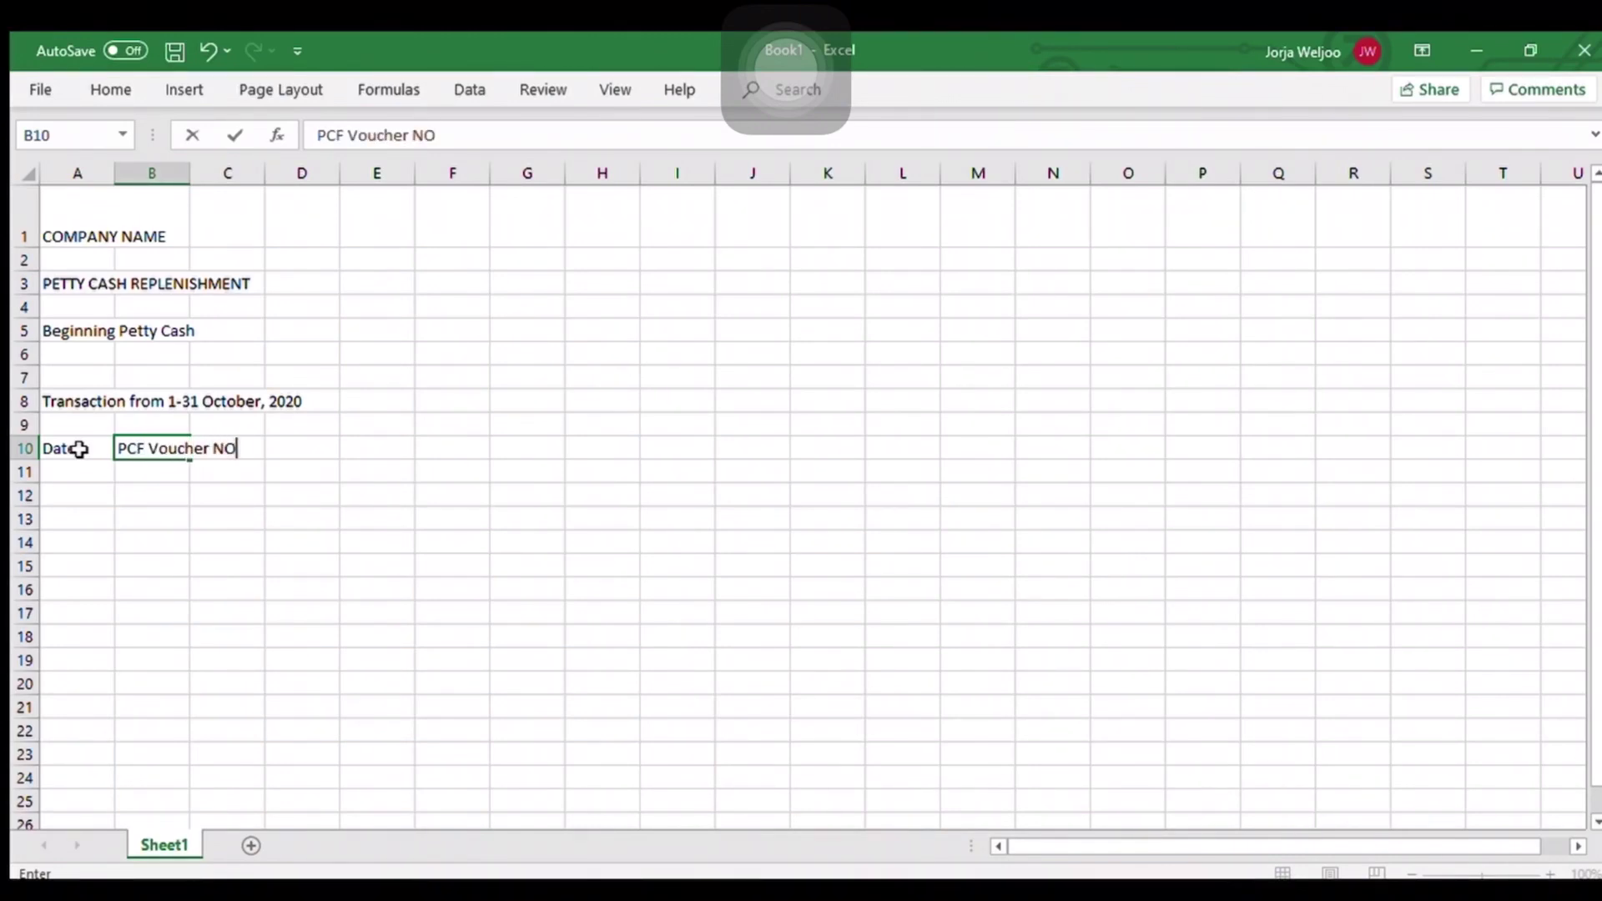
type(".")
key("BackSpace")
type(",")
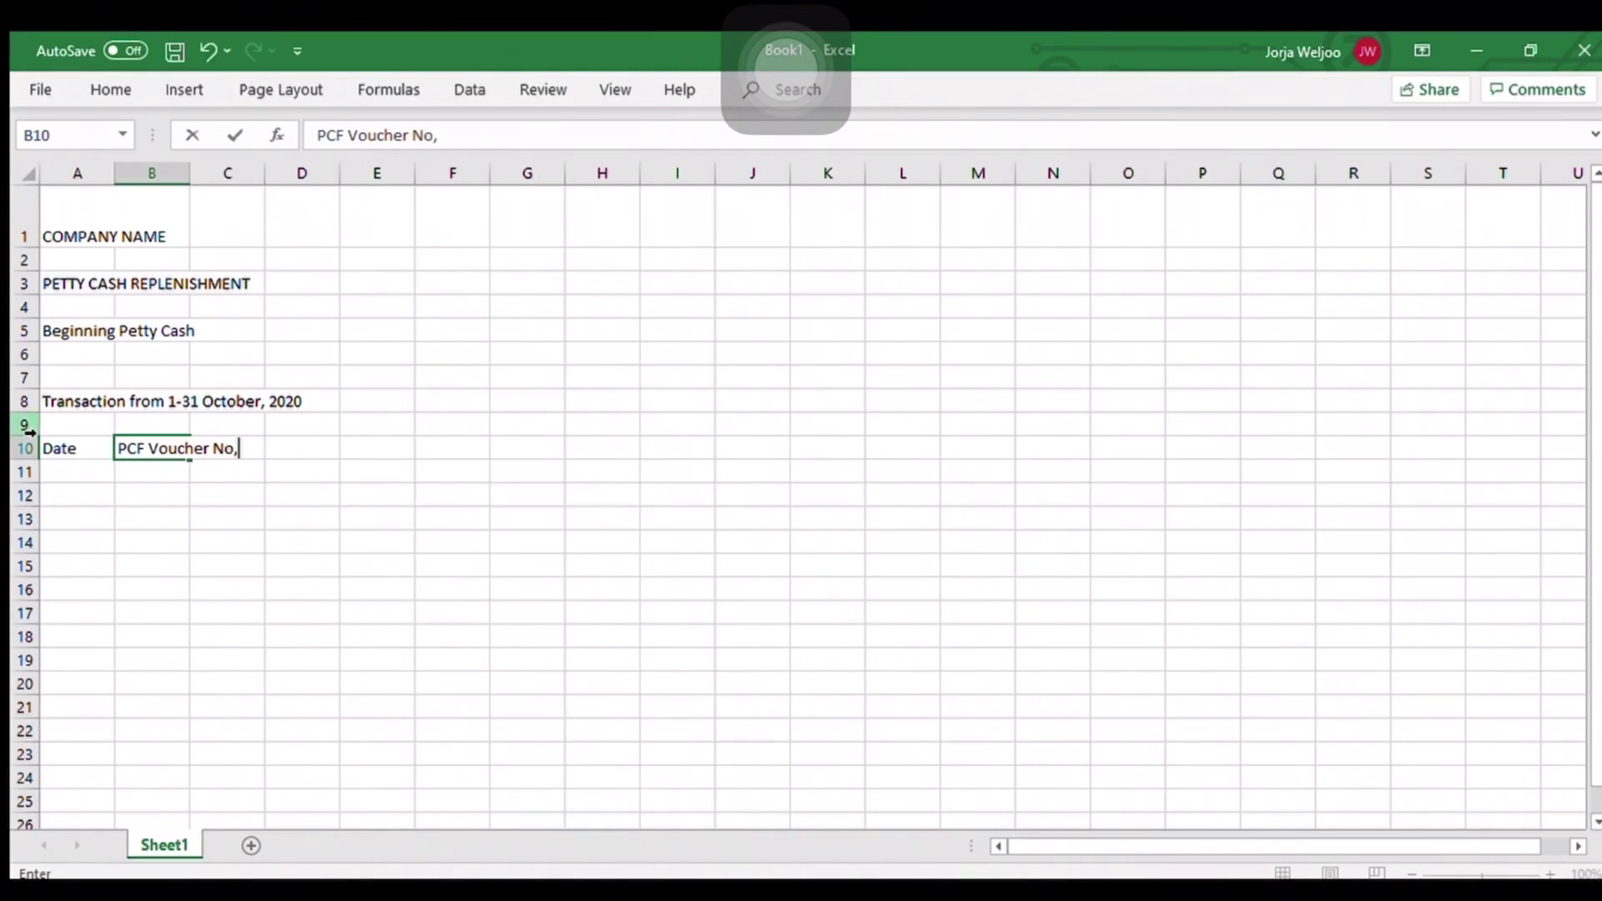
key("BackSpace")
type(".")
key("Return")
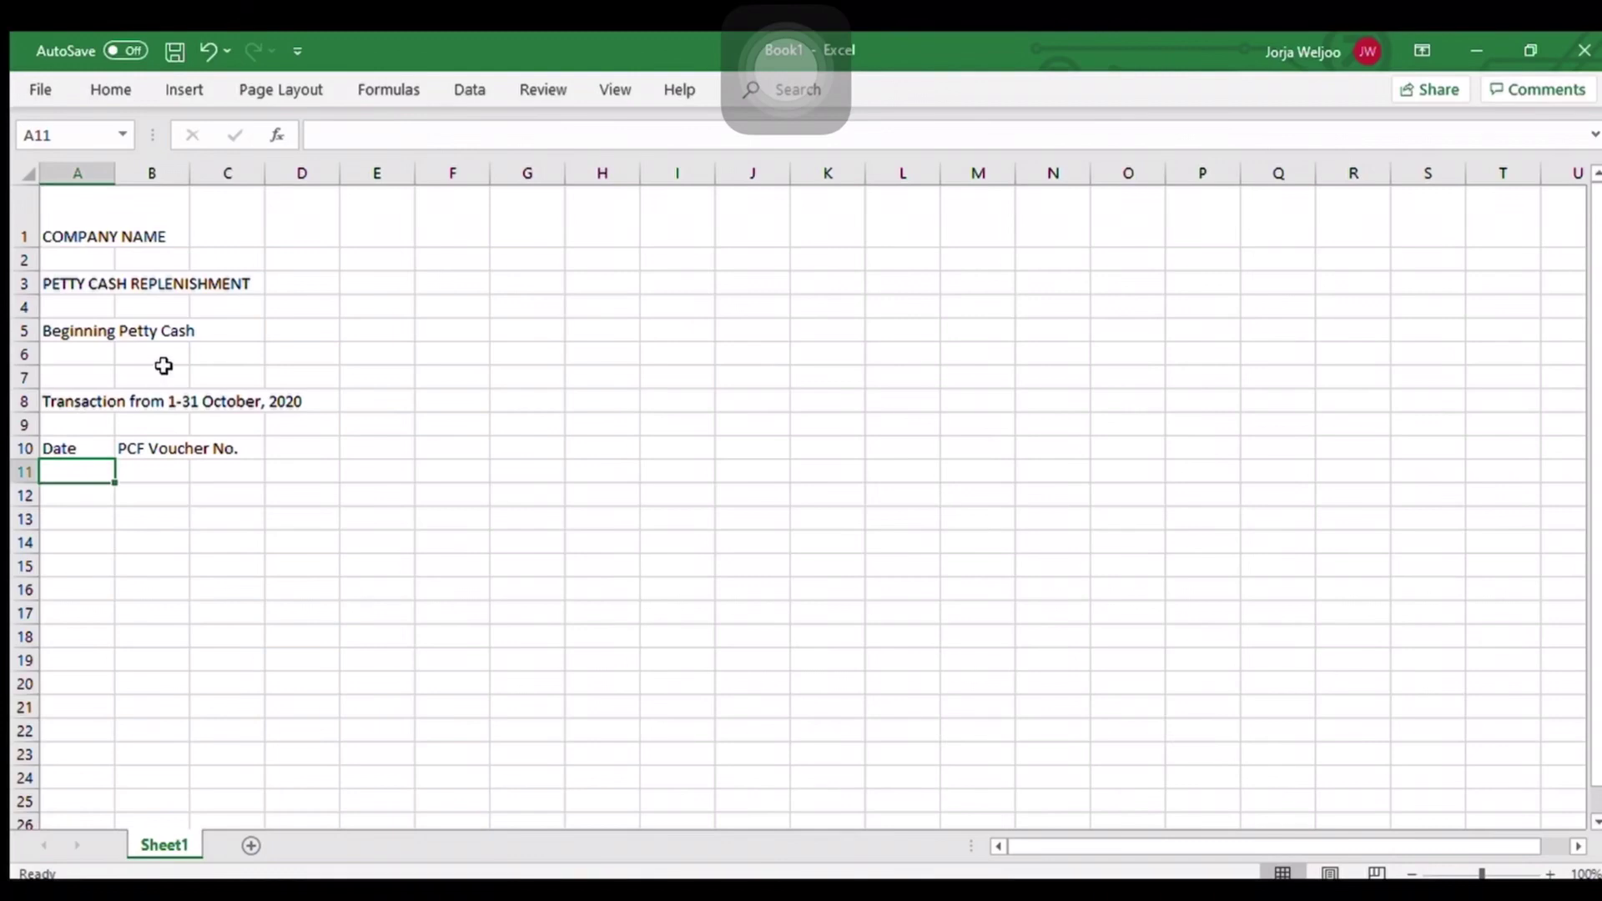
Step: Widen columns B and C, then add Description in C10 and Payee in D10
left_click_drag(190, 172, 255, 209)
left_click_drag(329, 173, 481, 175)
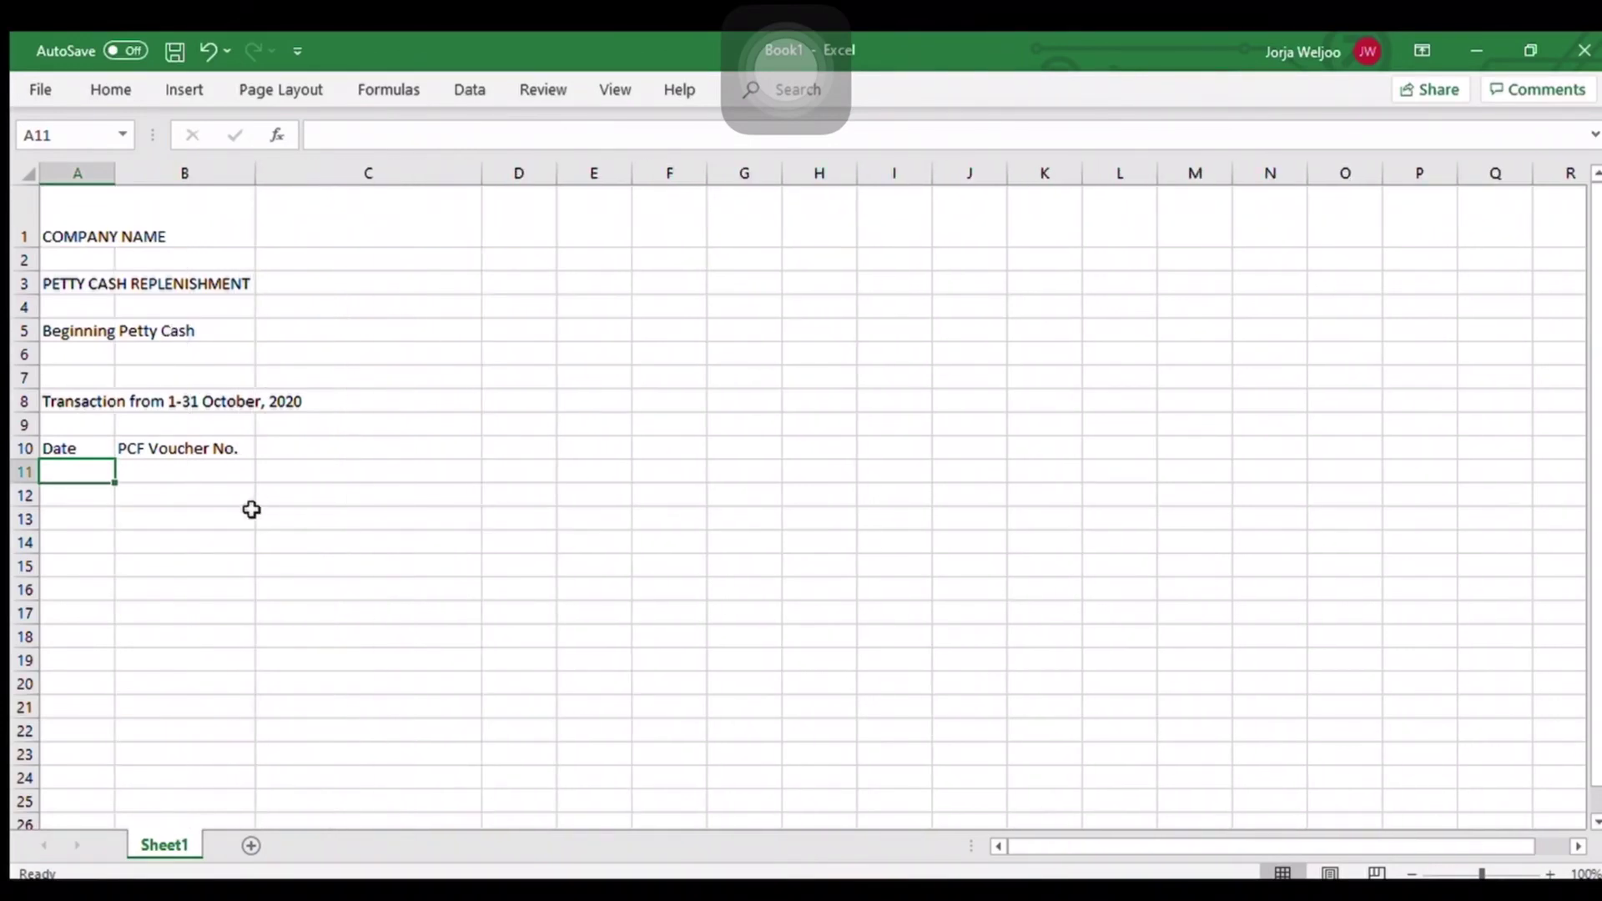
left_click(372, 447)
type("Descr")
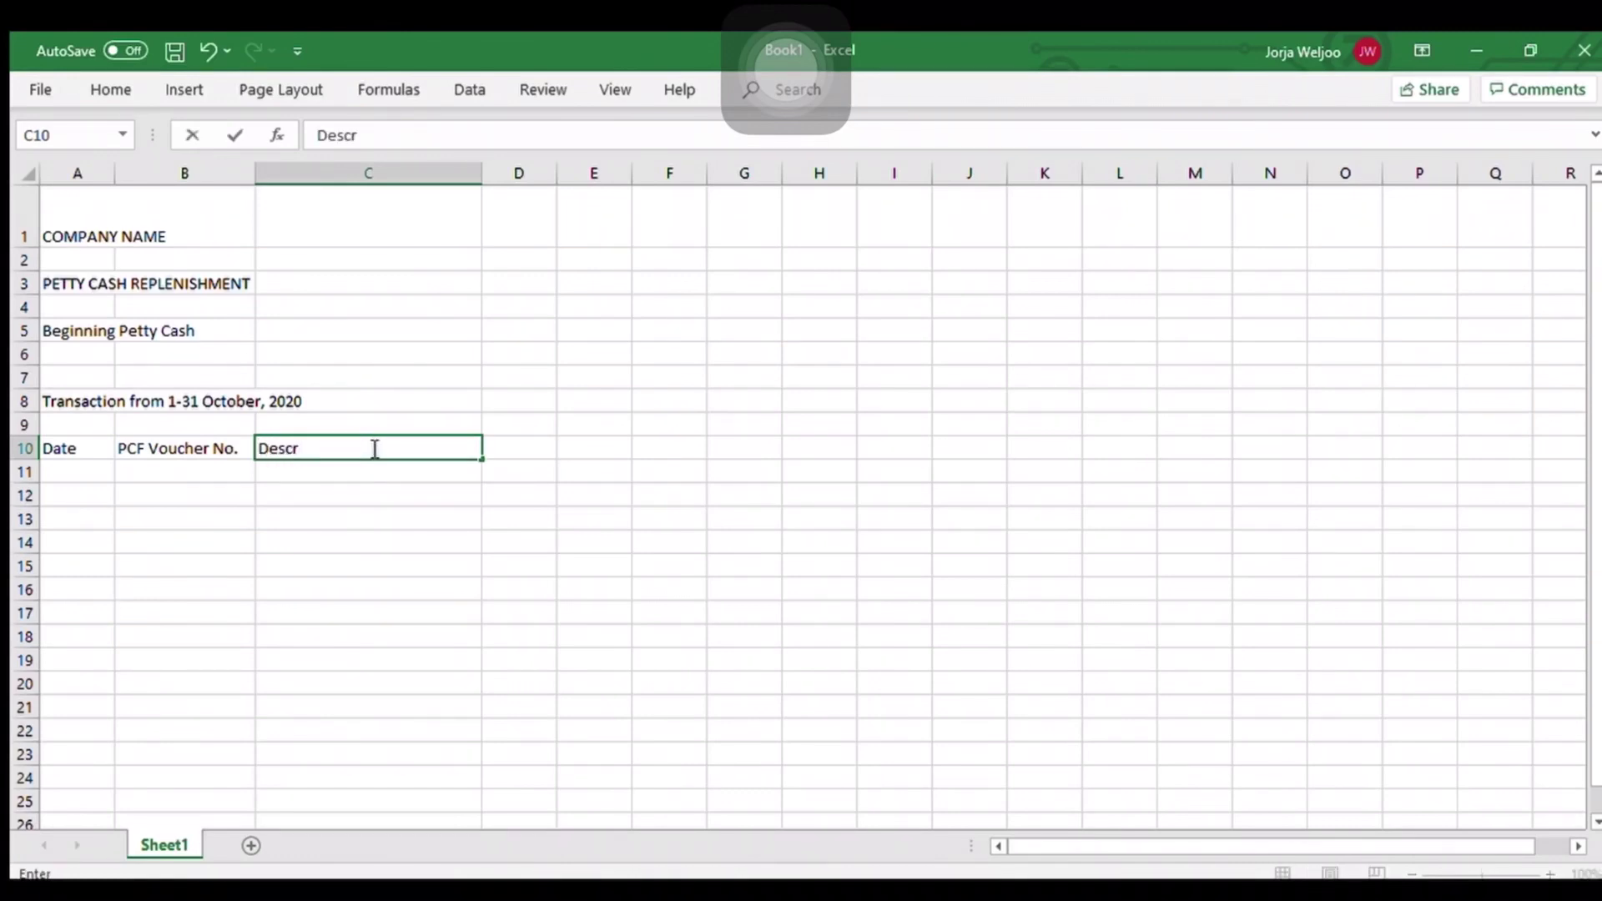
type("iption")
key("Return")
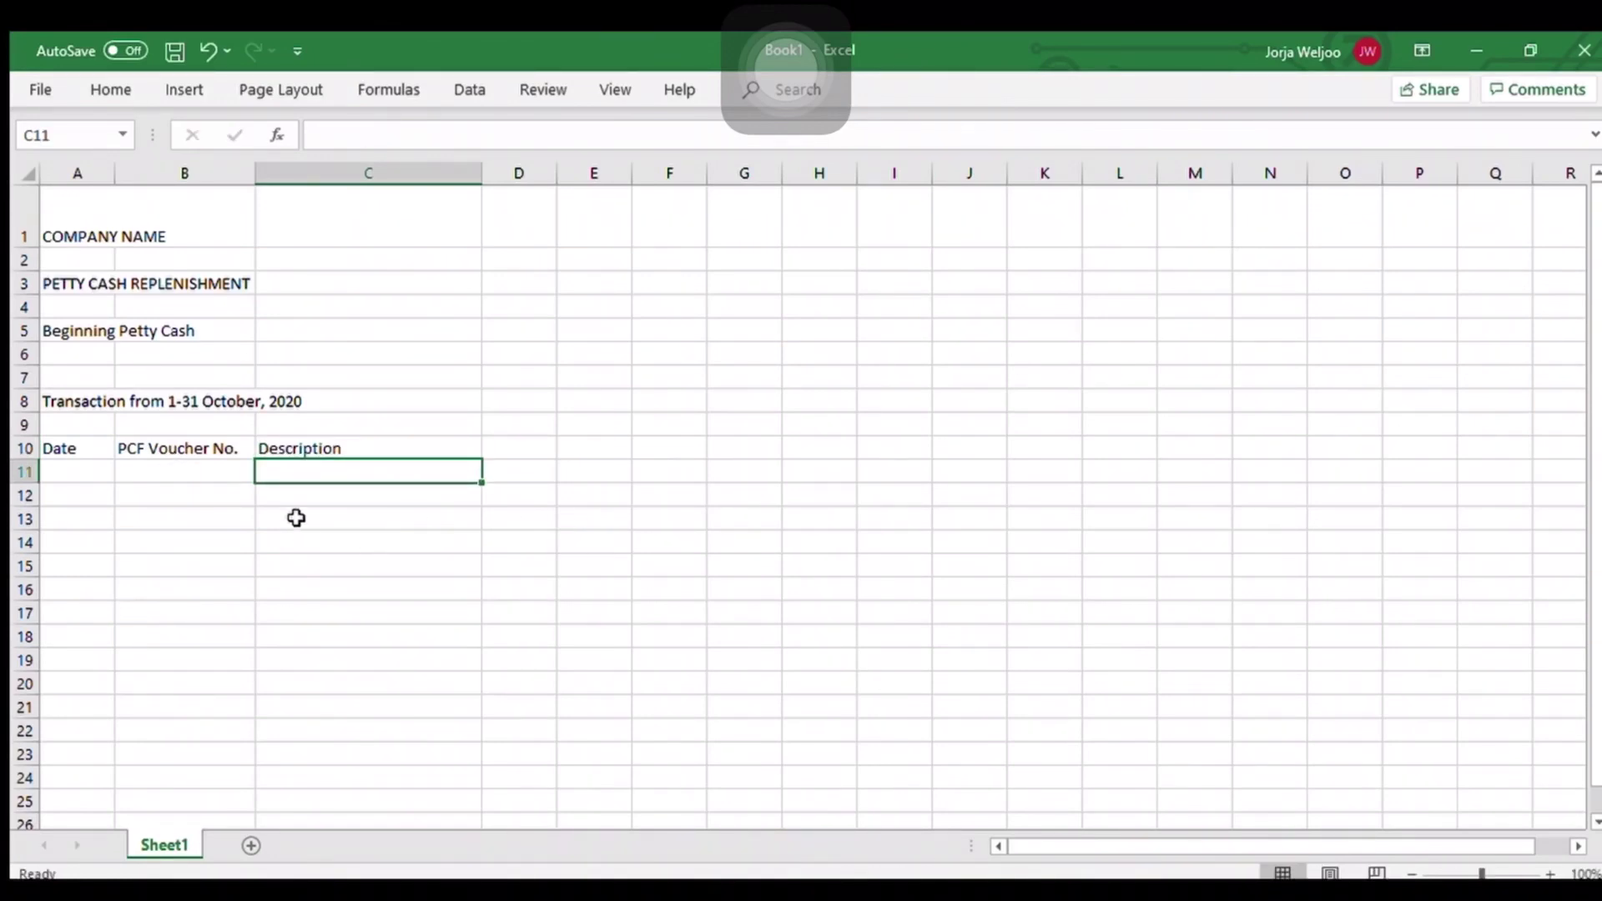
left_click(522, 444)
type("Payees")
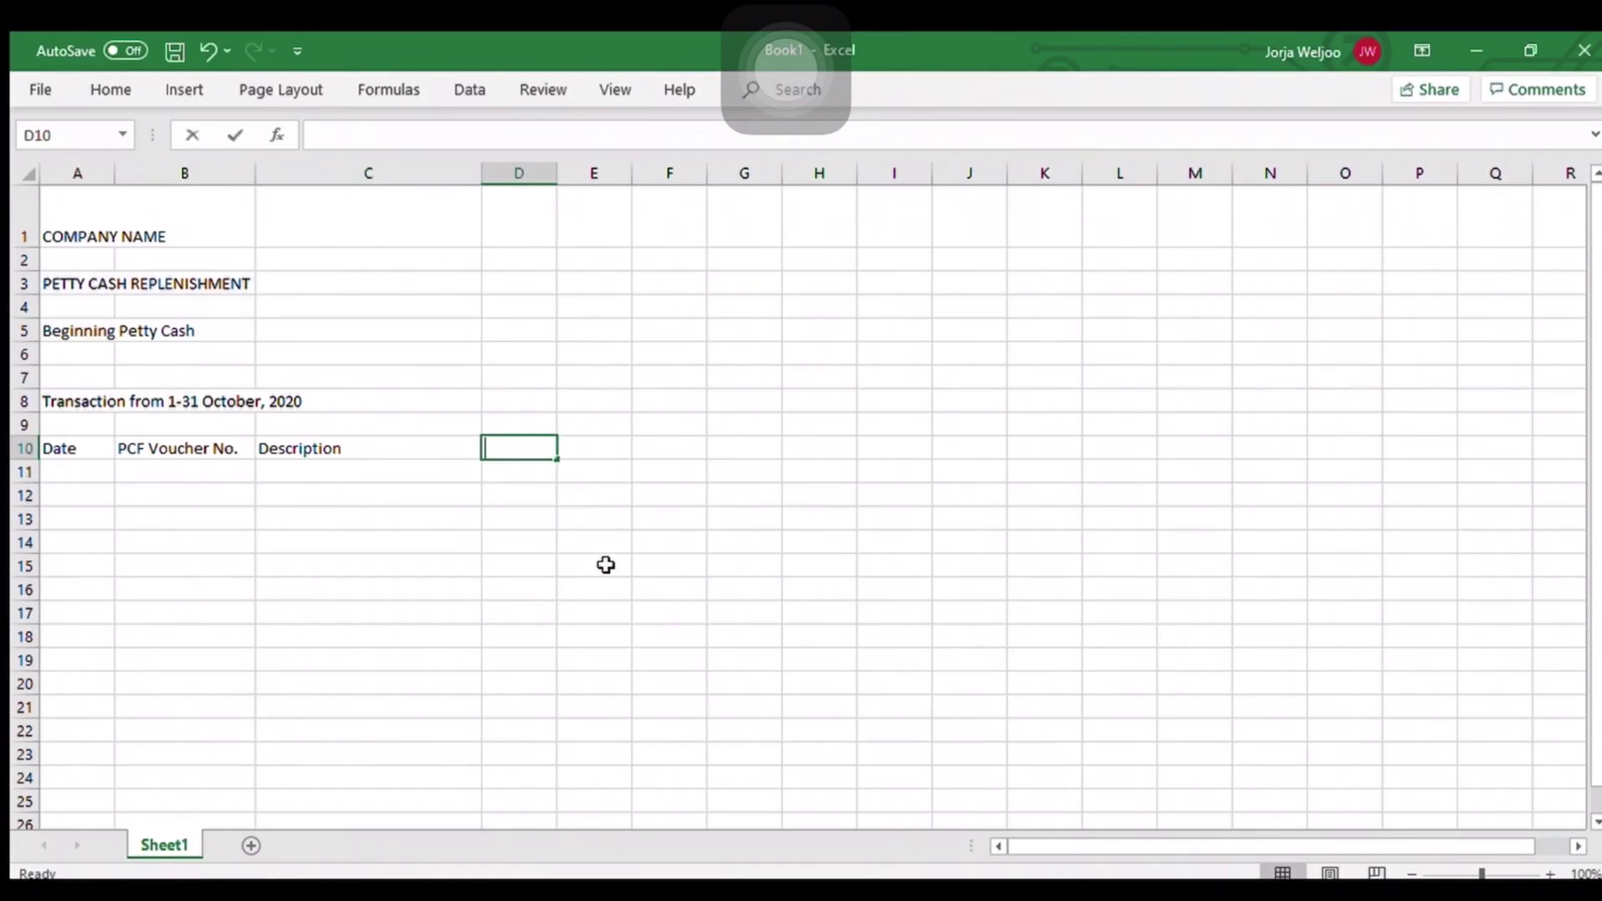
key("BackSpace")
key("BackSpace")
type("e")
key("Tab")
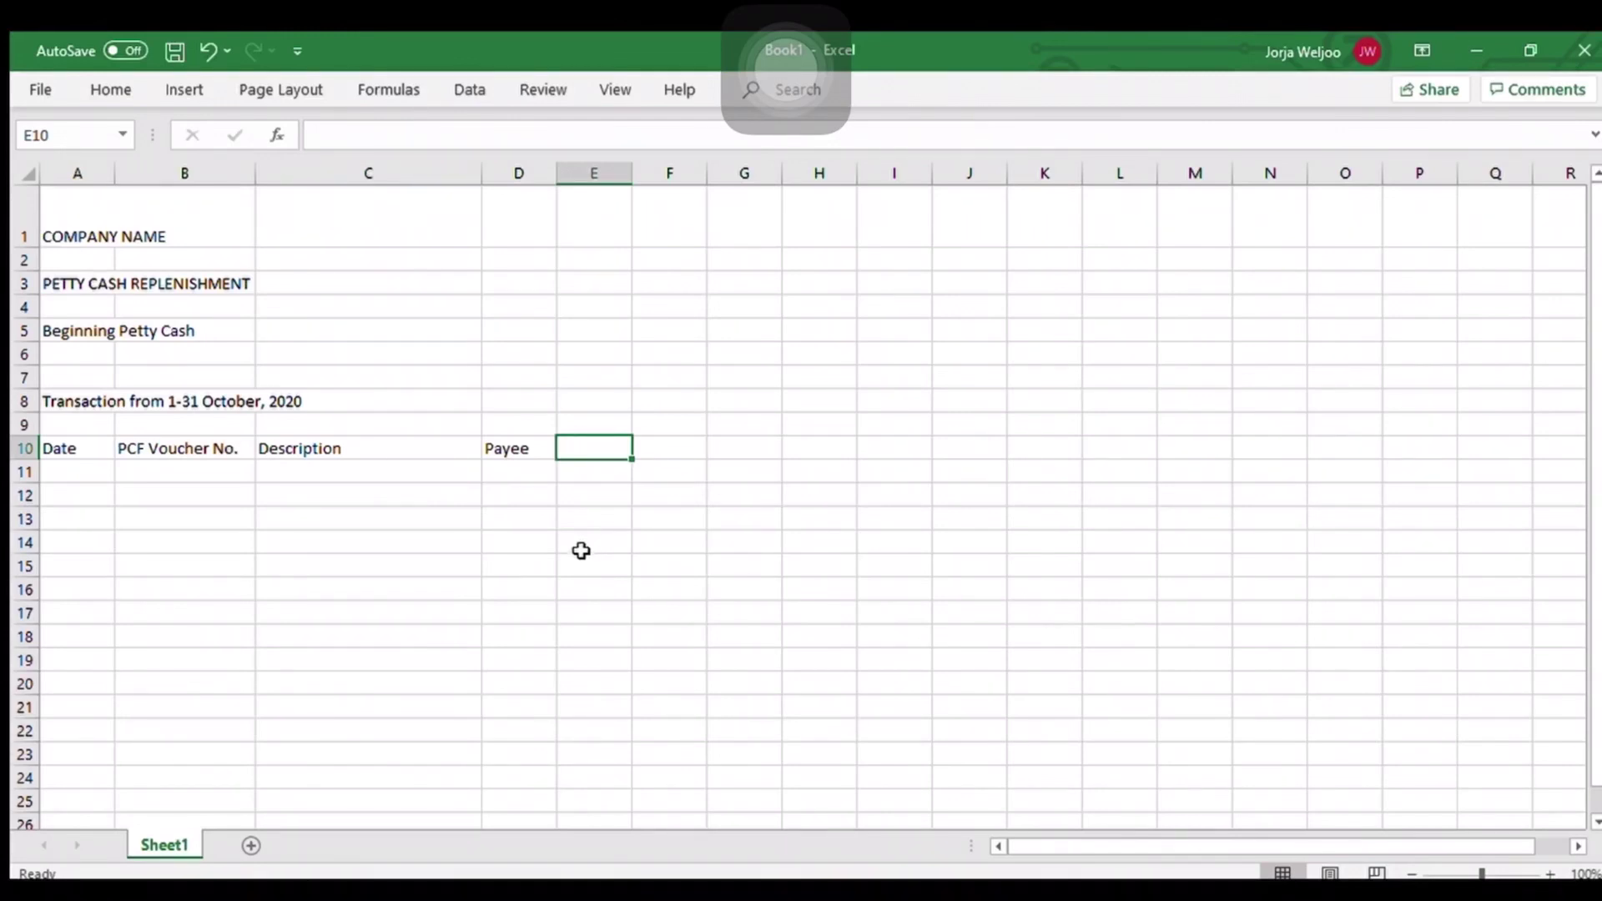
Step: Add Stationaries in E10 and Postage in F10, widening column E
left_click_drag(436, 522, 442, 542)
key("Right")
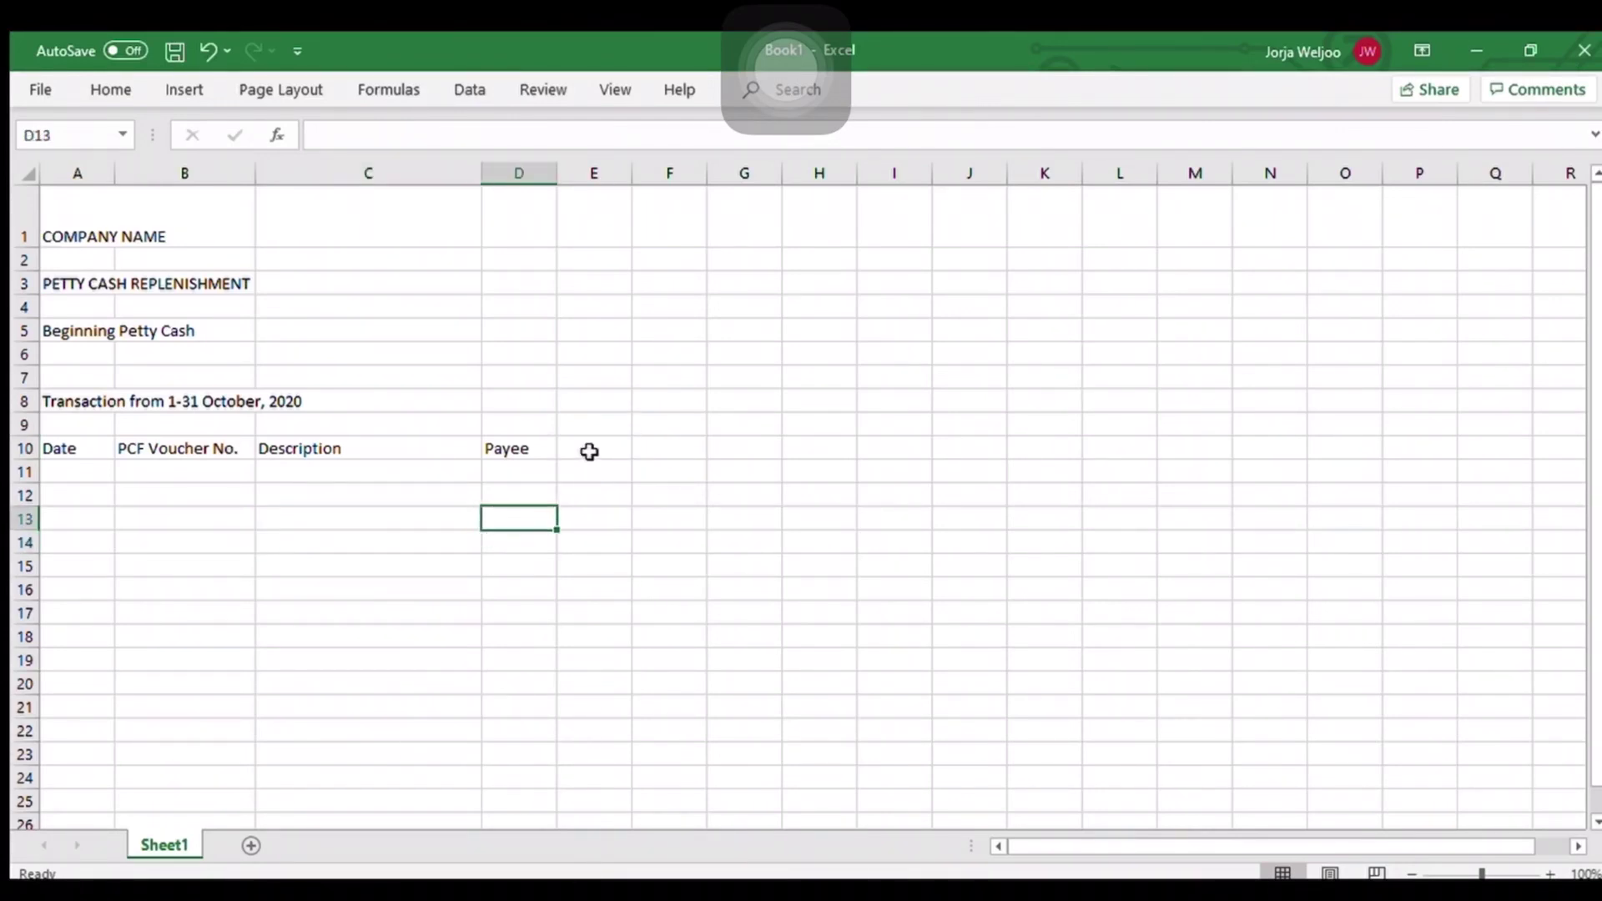
left_click(592, 448)
type("Sta")
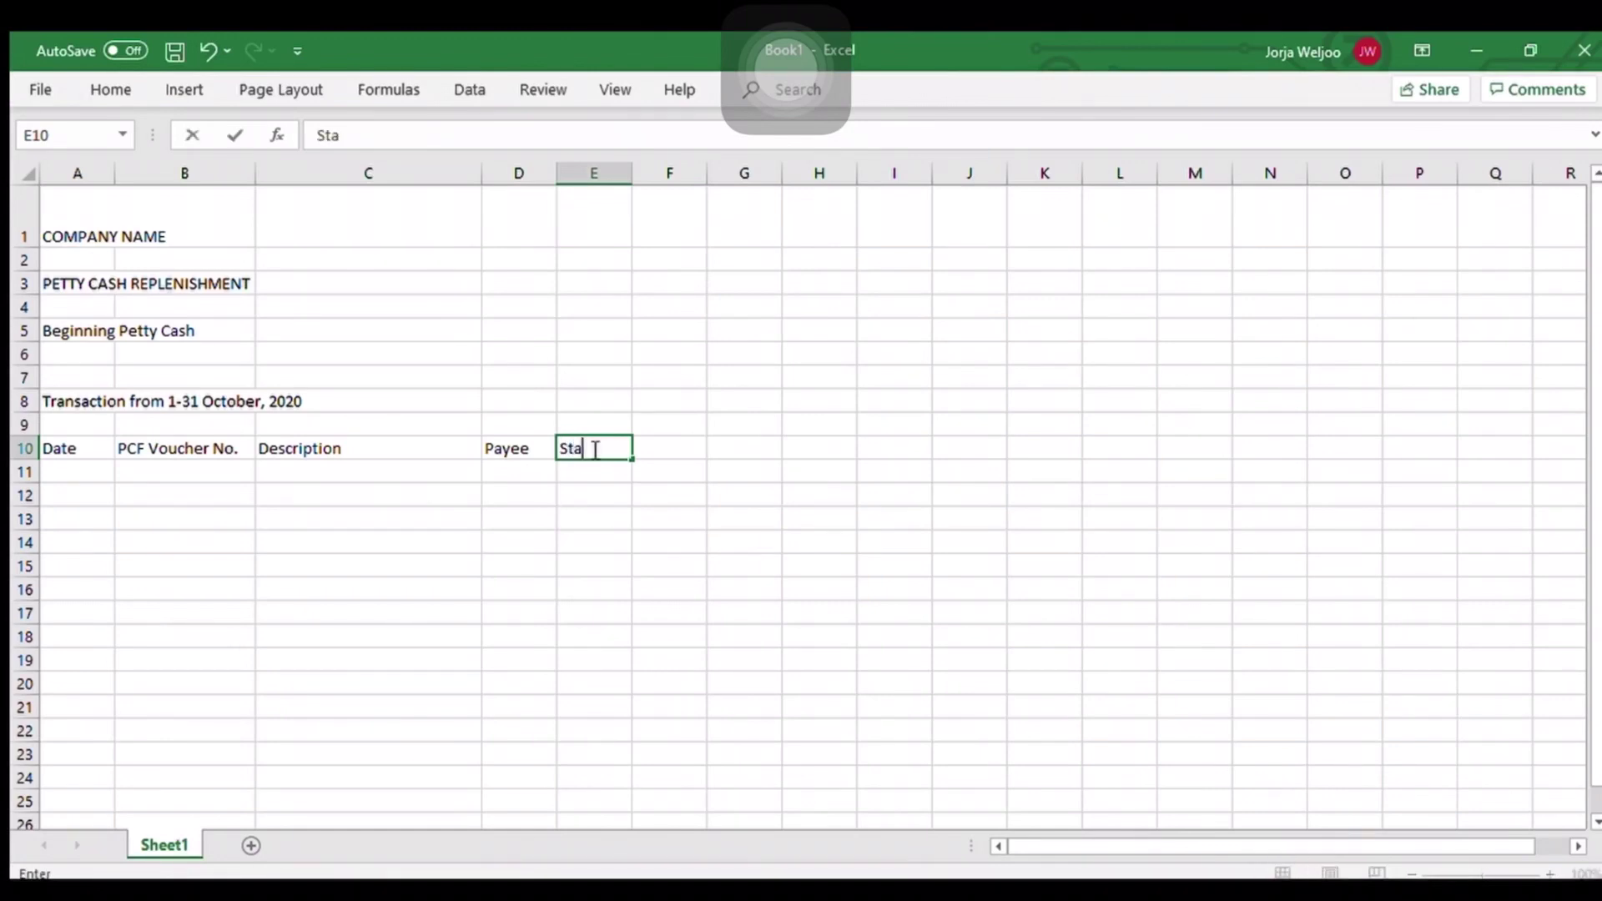
type("tion")
key("BackSpace")
type("onaries")
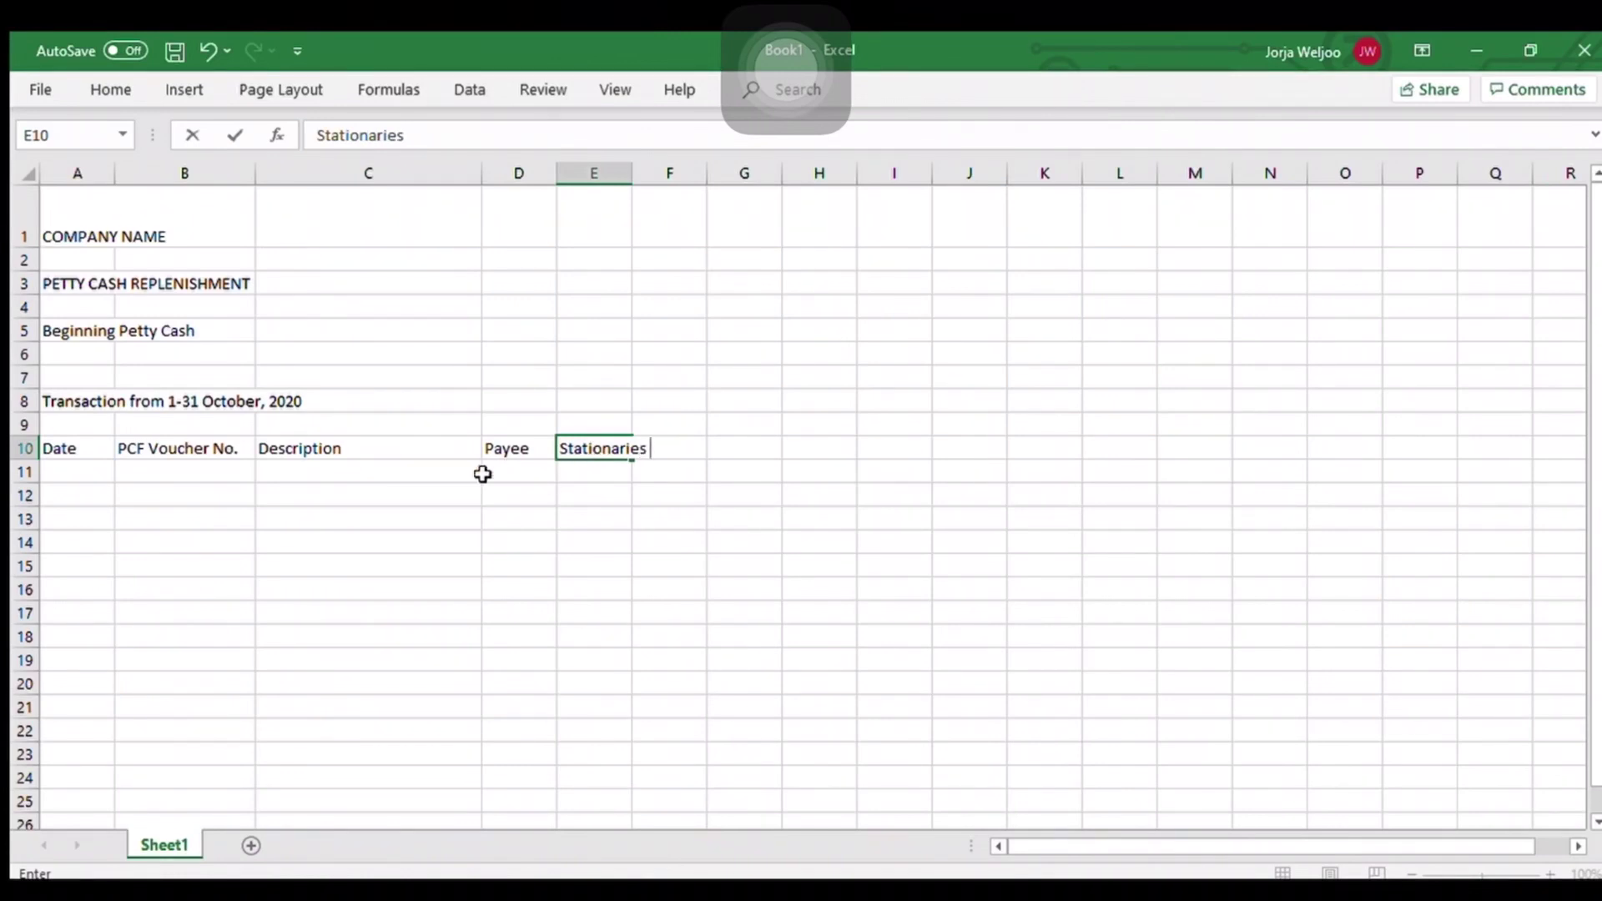
left_click(634, 544)
left_click_drag(632, 173, 722, 174)
left_click(746, 447)
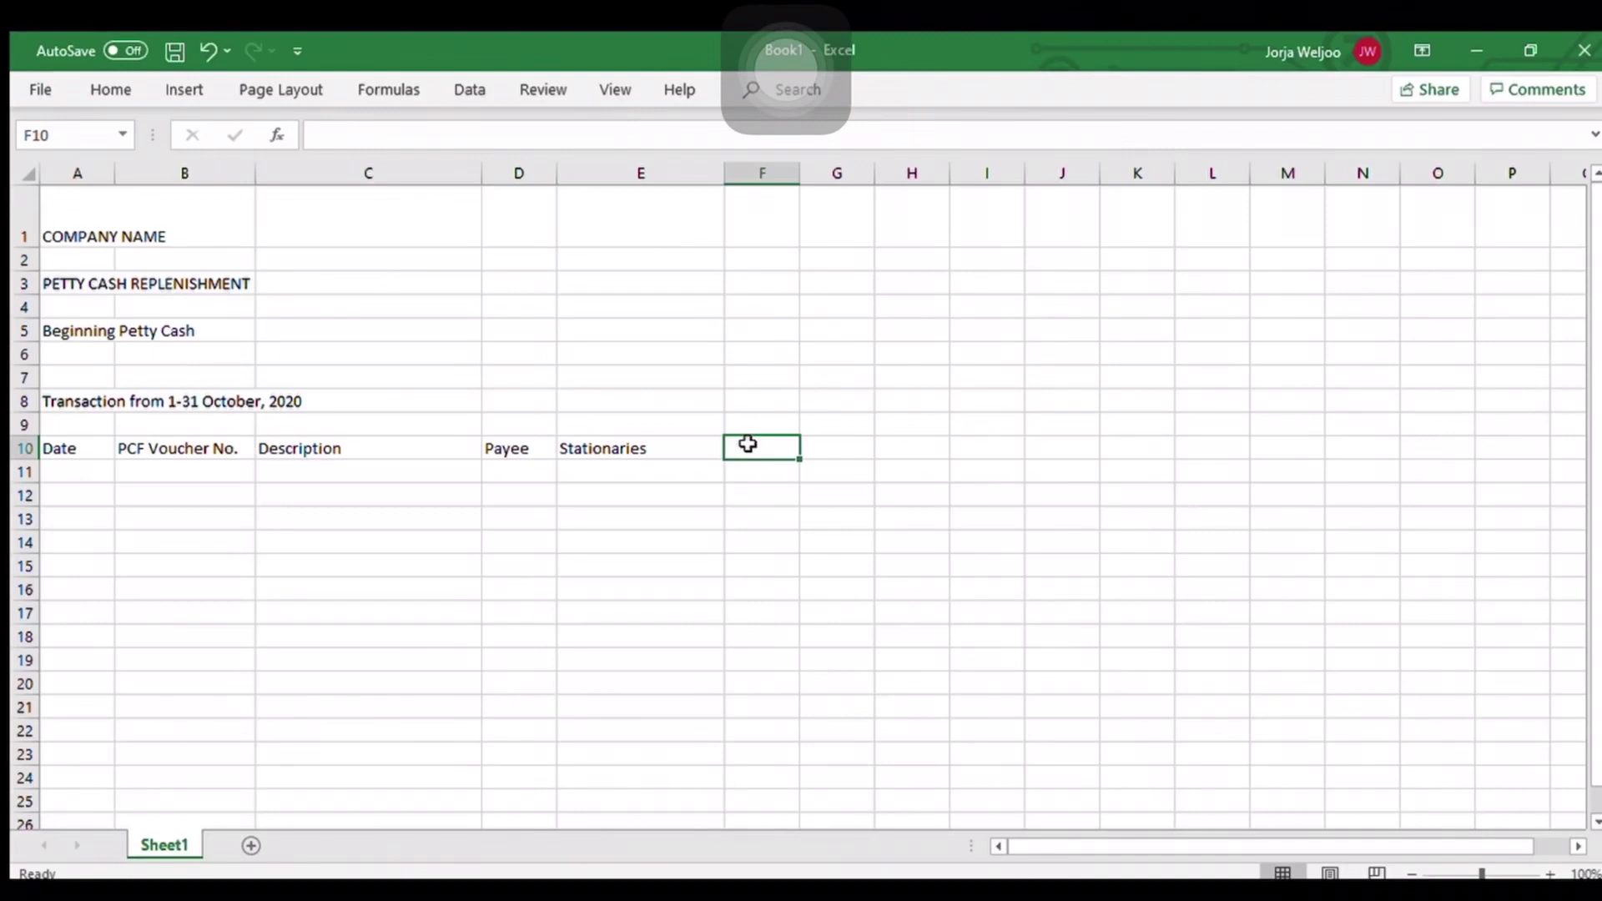
type("V")
key("BackSpace")
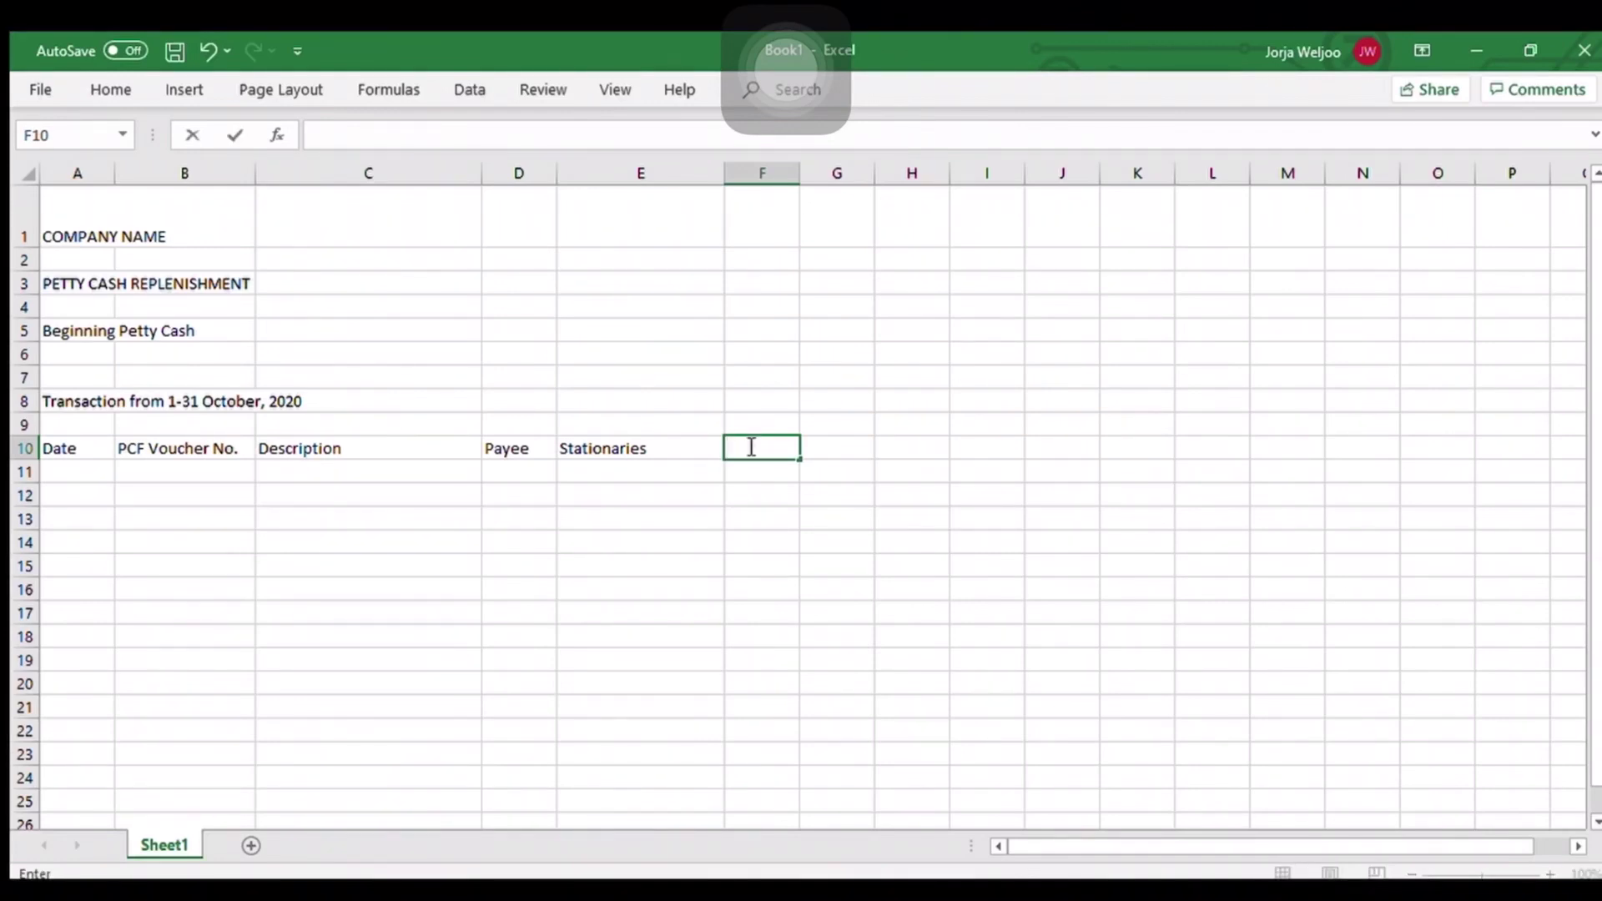
type("Postage")
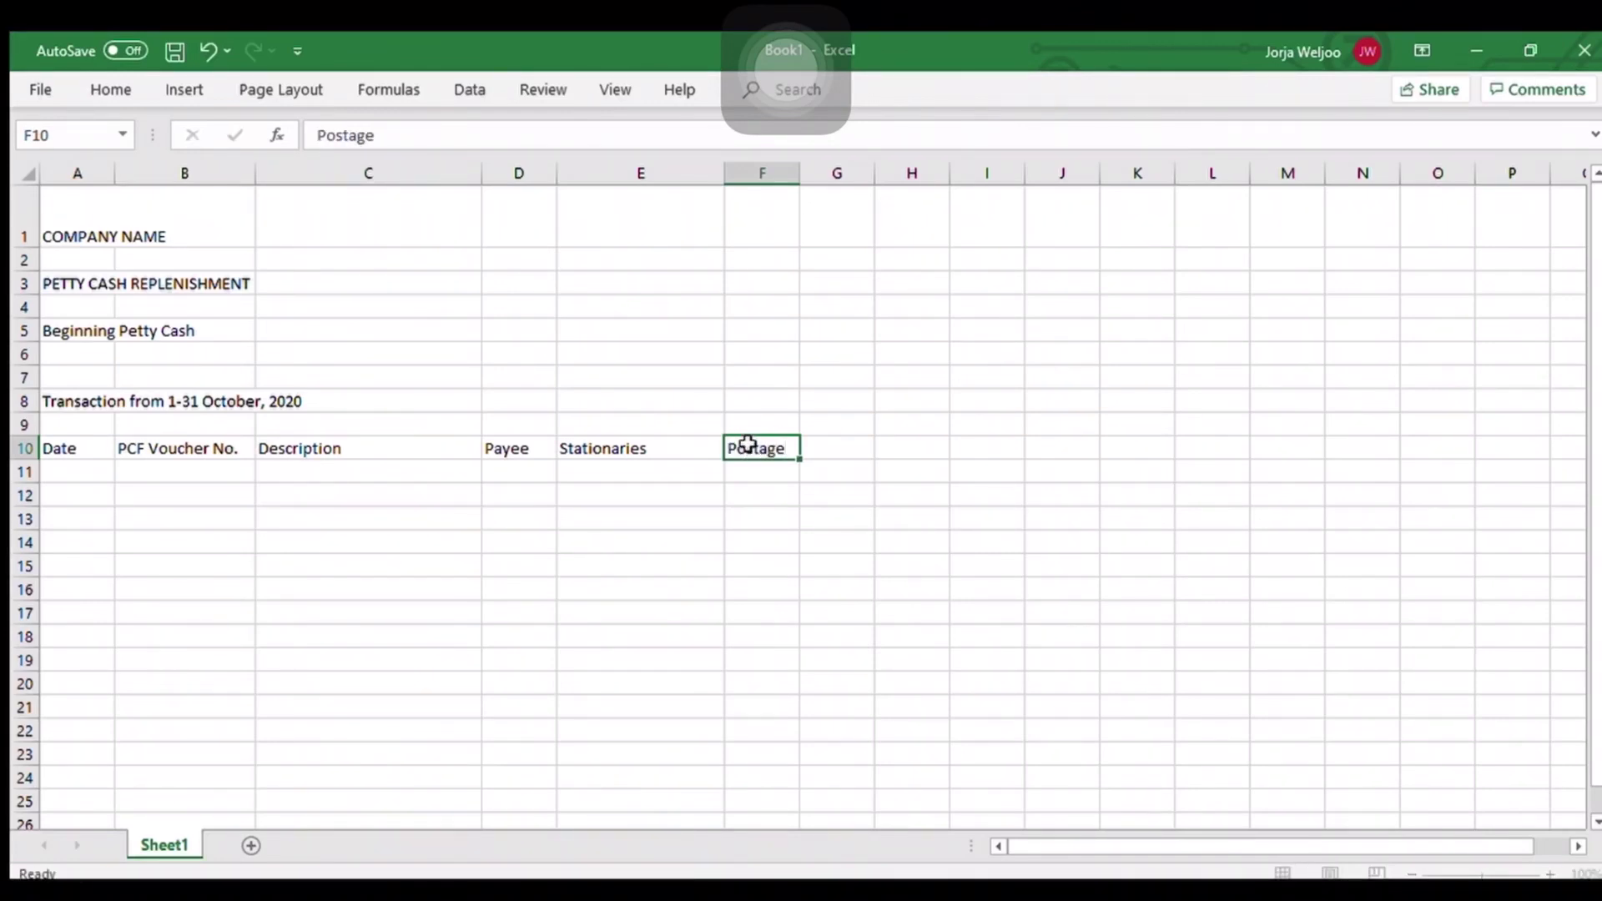
key("Tab")
Step: Add Tansporation in G10 and Other Expenses in H10, adjusting columns E–H widths
left_click_drag(880, 176, 907, 200)
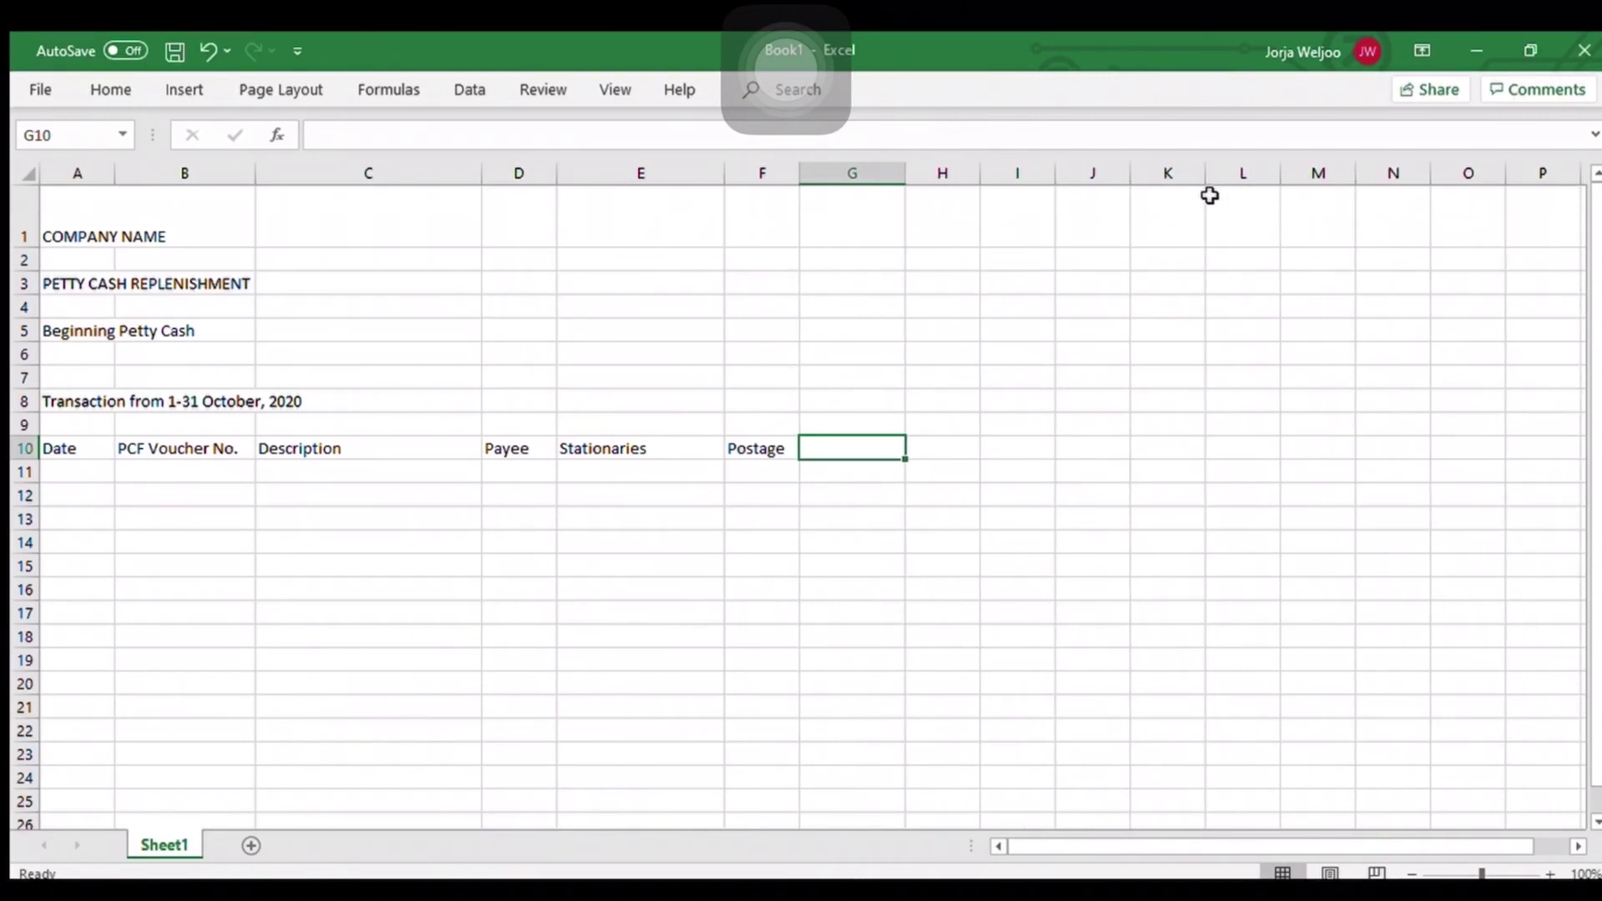
type("Tanspo")
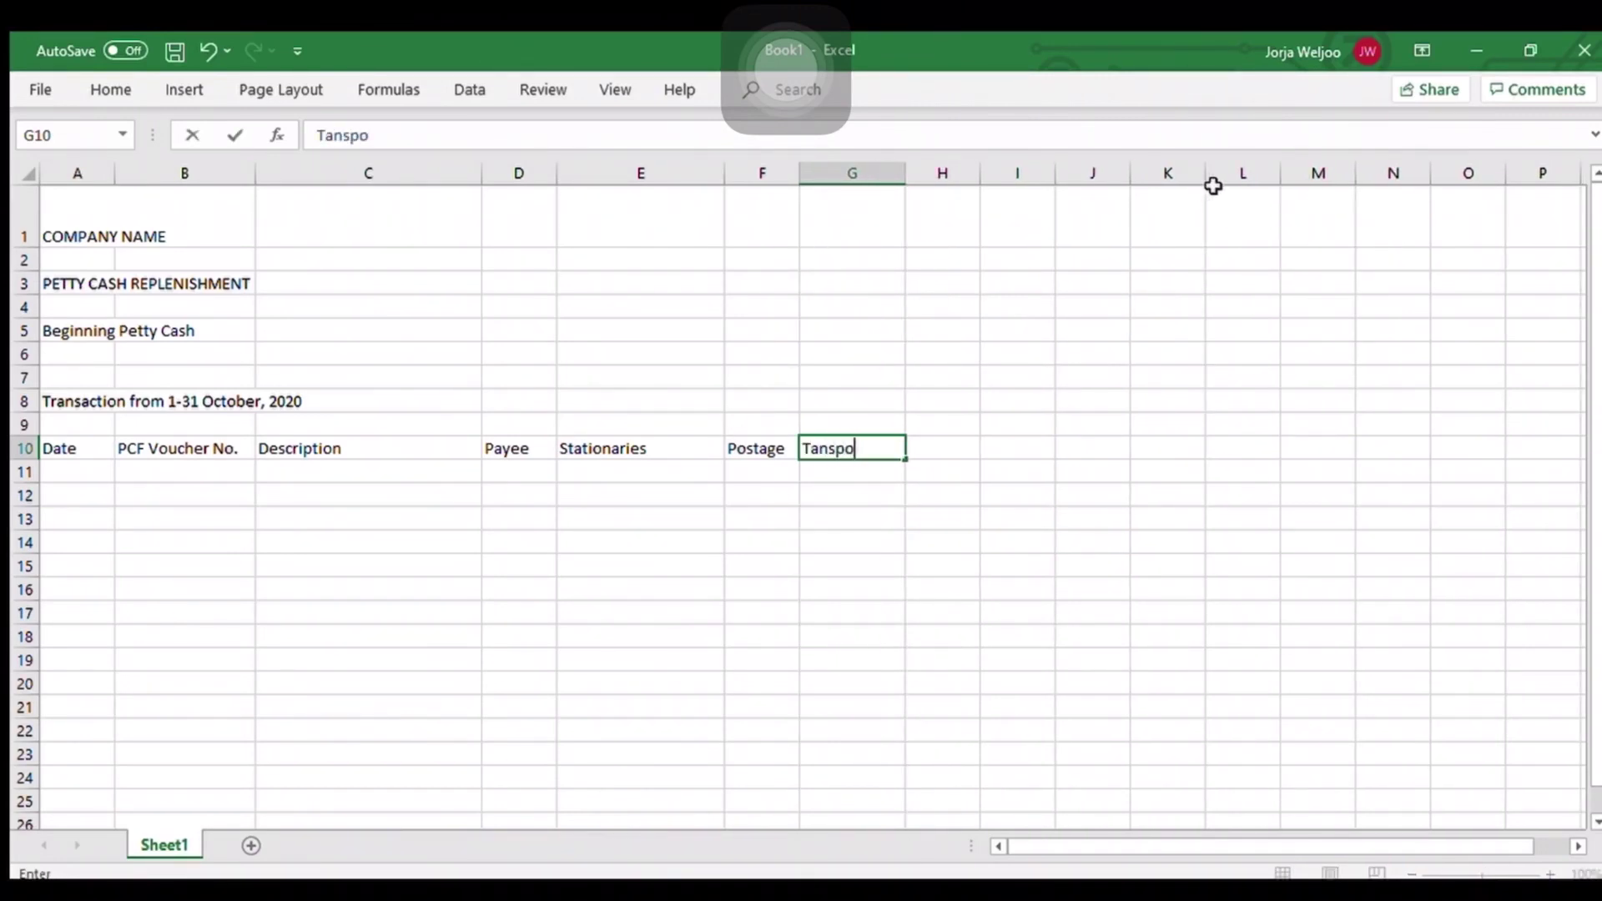
type("ratu")
type("ion")
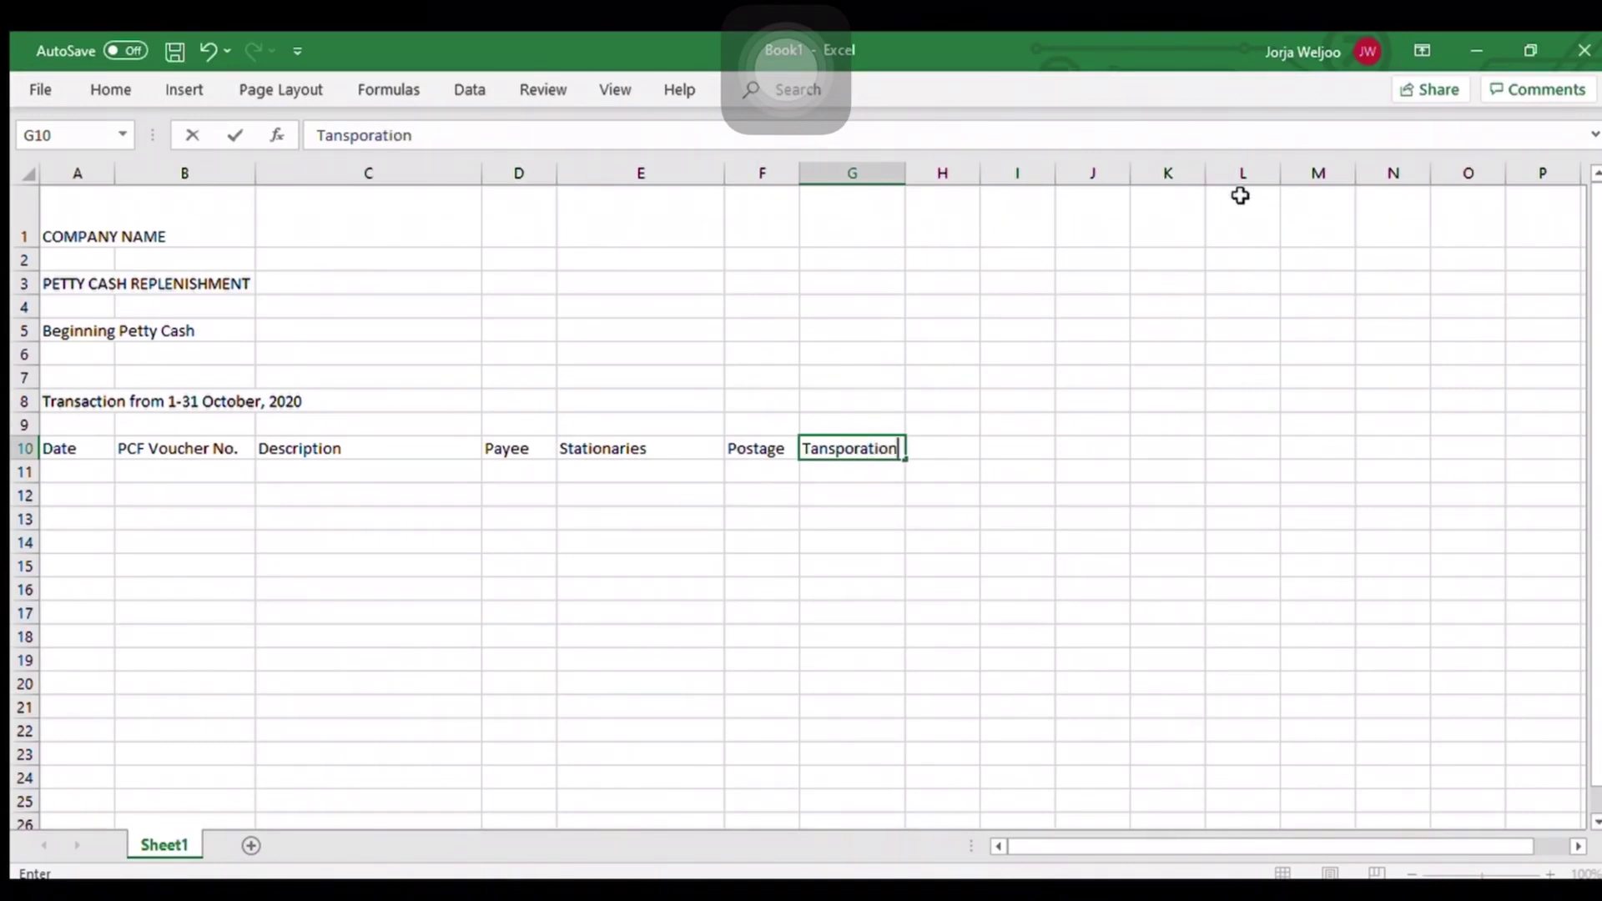
key("Tab")
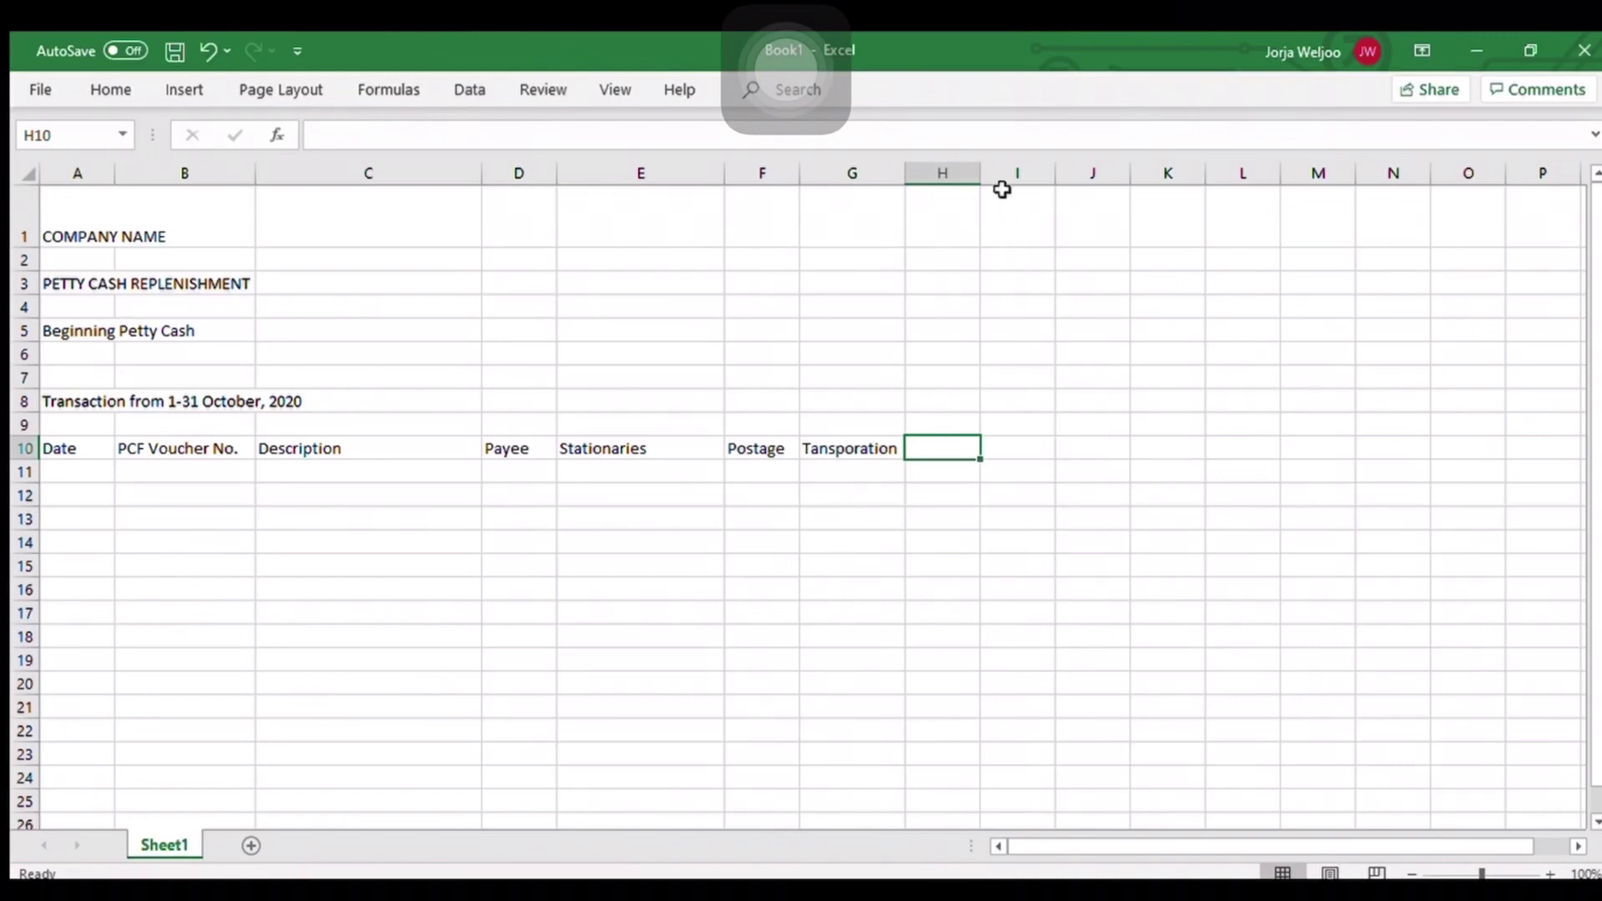
left_click_drag(981, 173, 1012, 204)
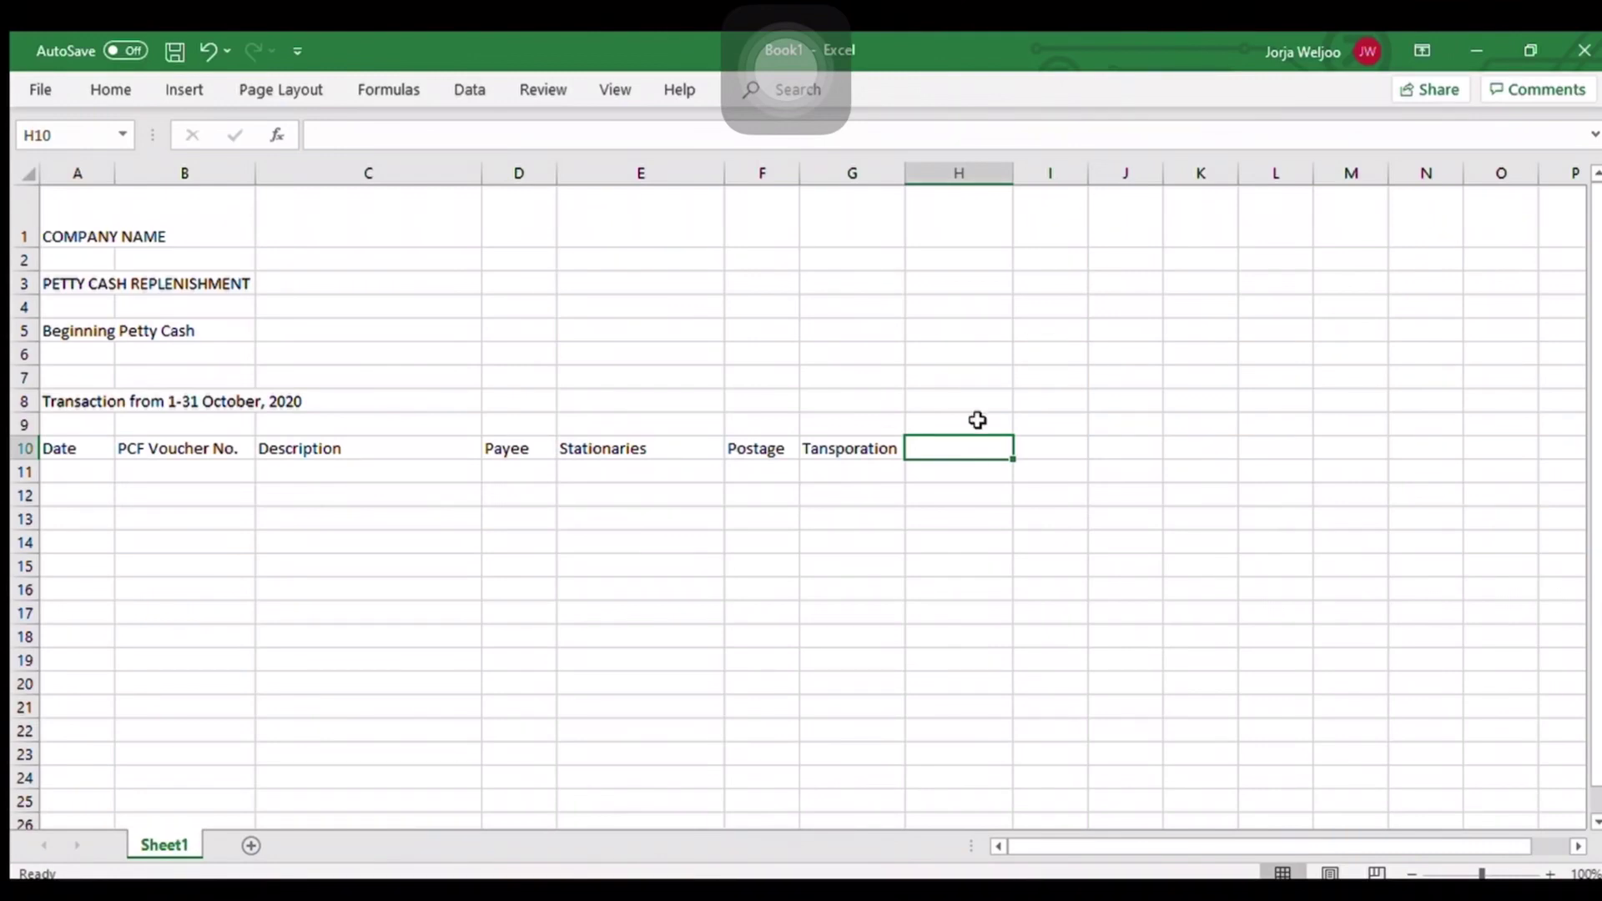
left_click_drag(724, 173, 705, 215)
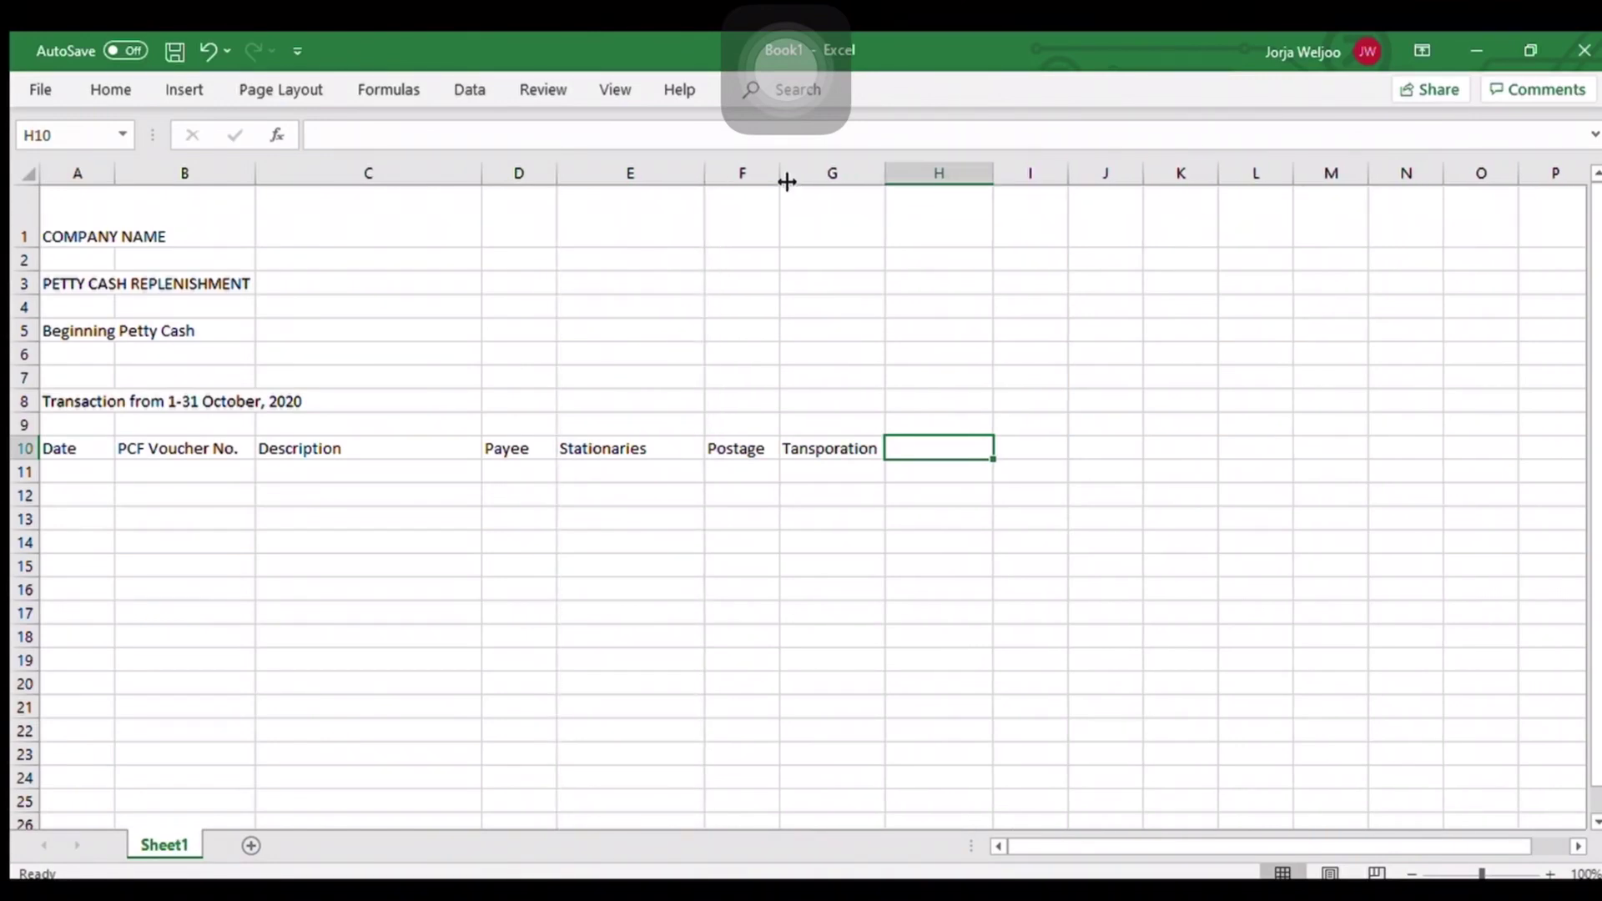
left_click_drag(787, 179, 806, 197)
left_click_drag(1001, 185, 1048, 183)
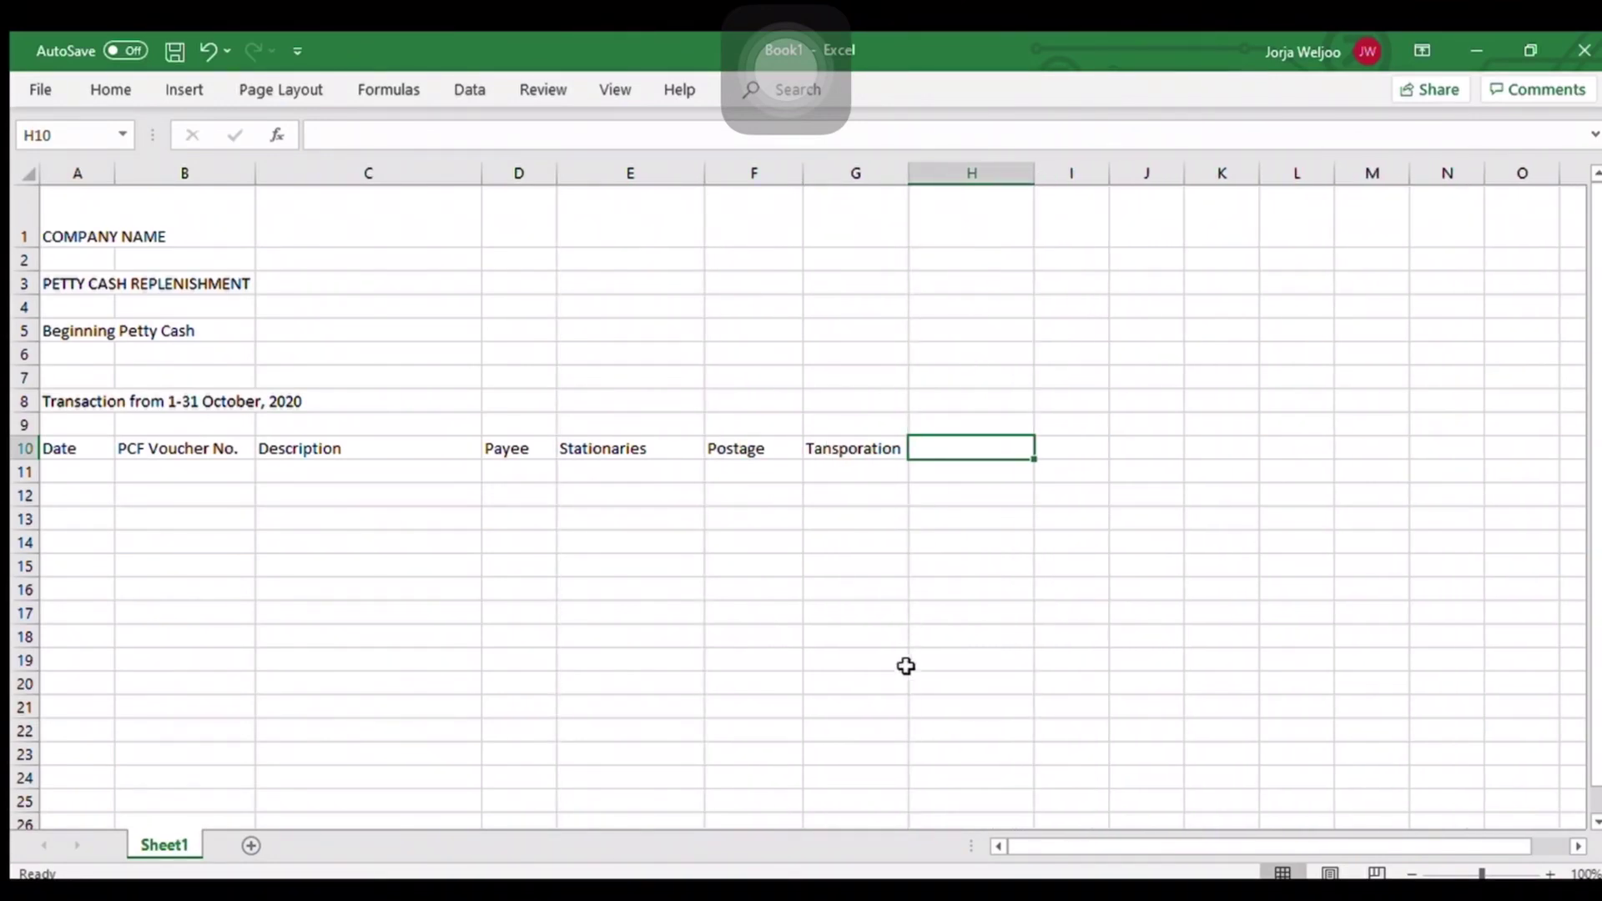
type("Other E")
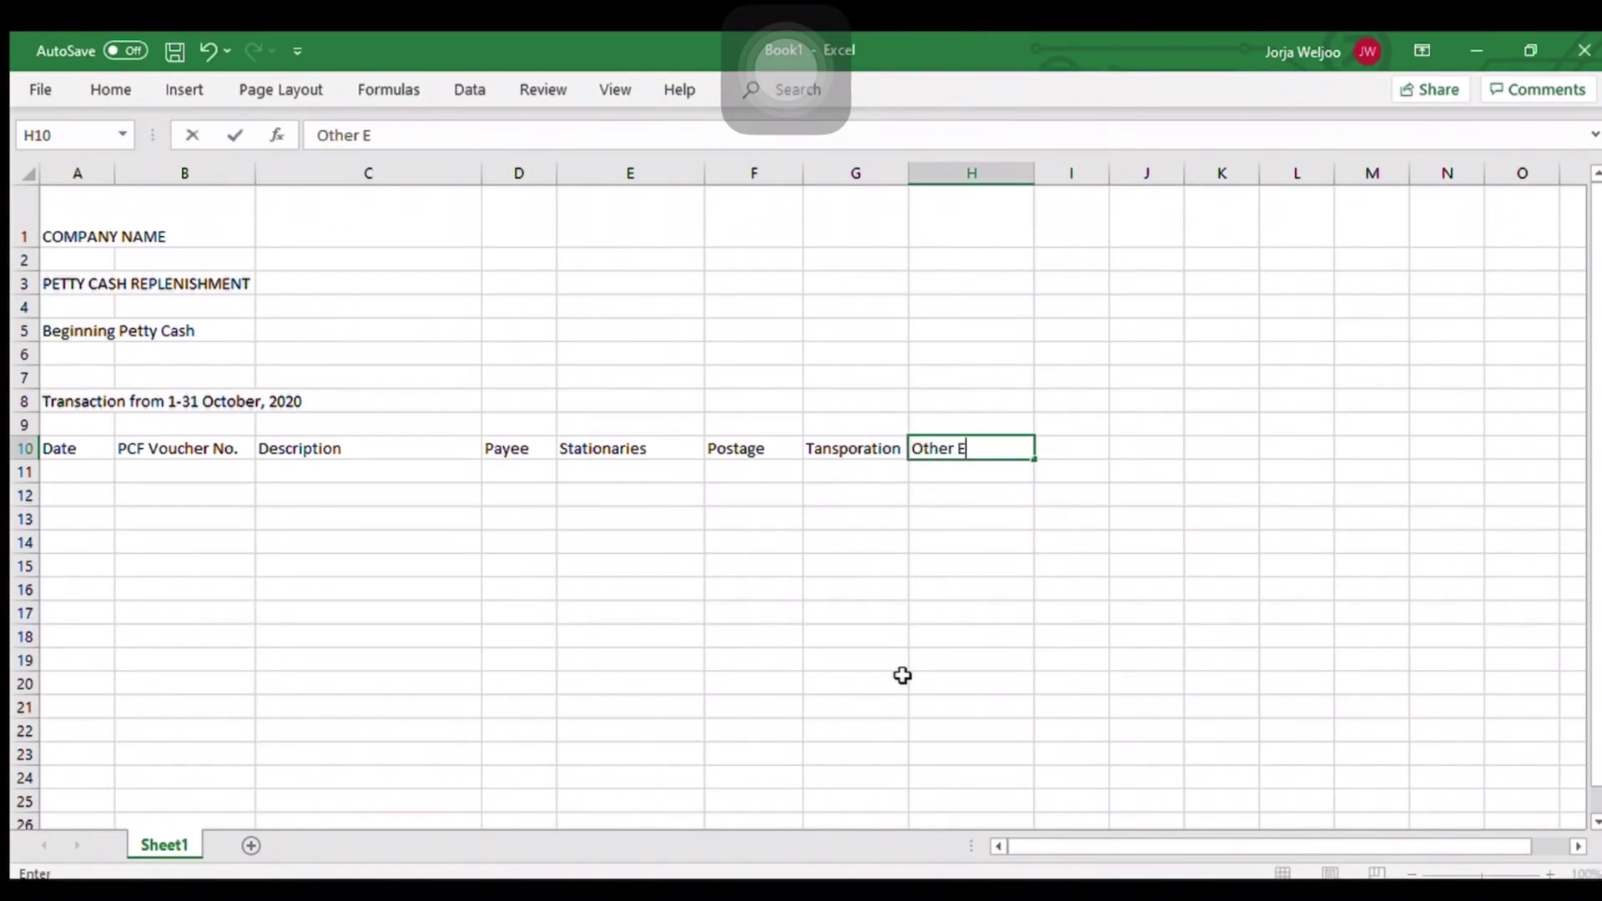
type("xpenses")
key("Return")
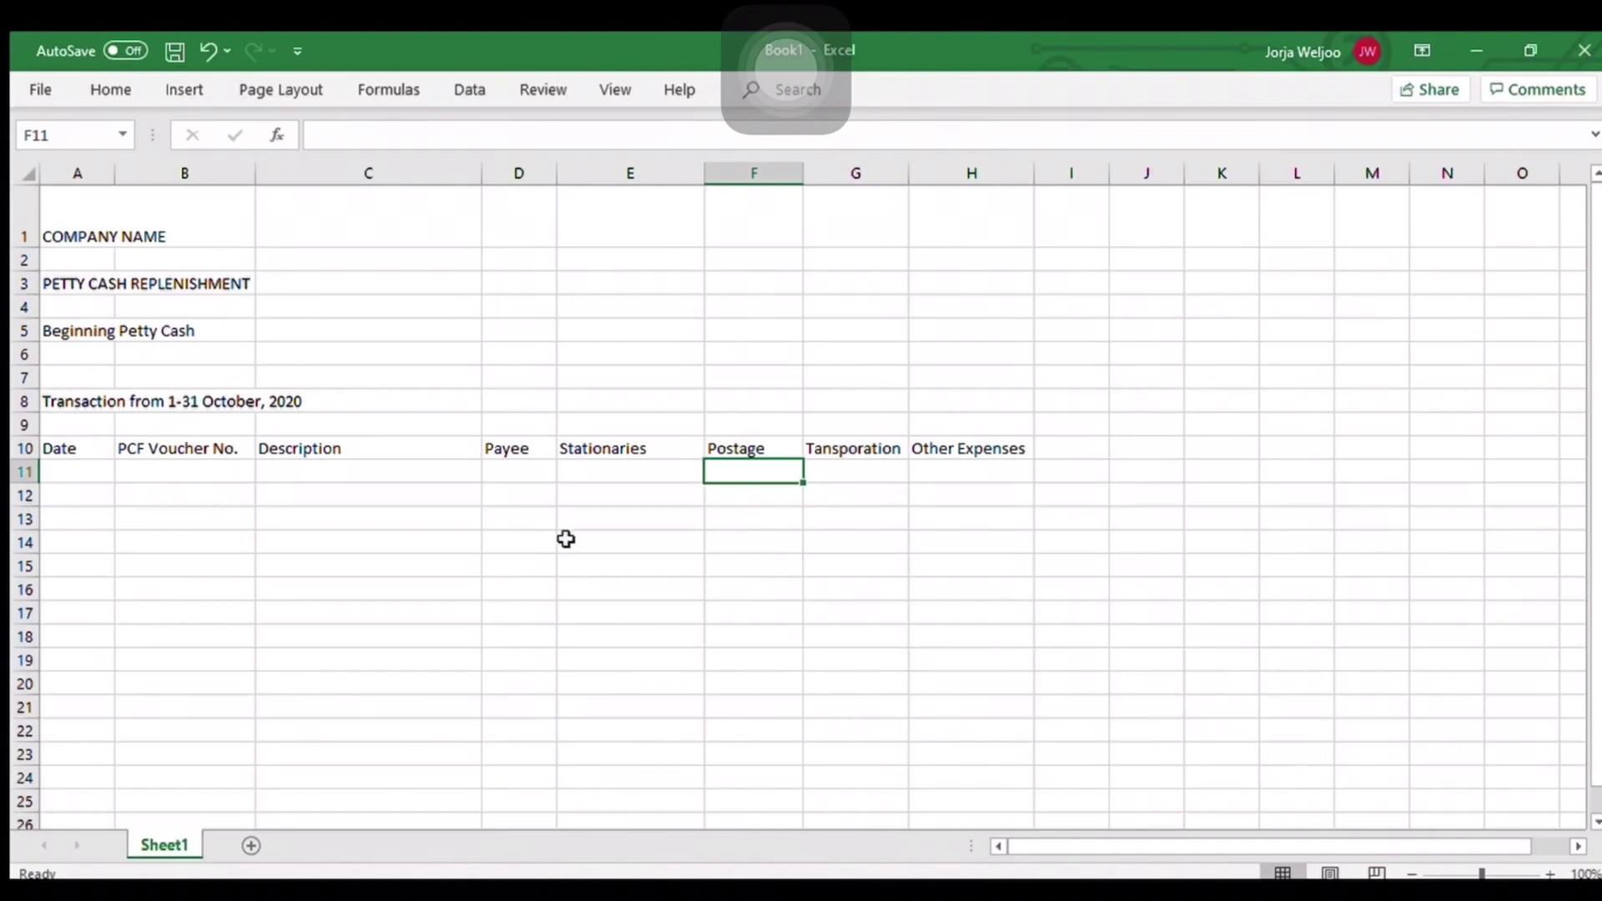
left_click_drag(566, 539, 566, 521)
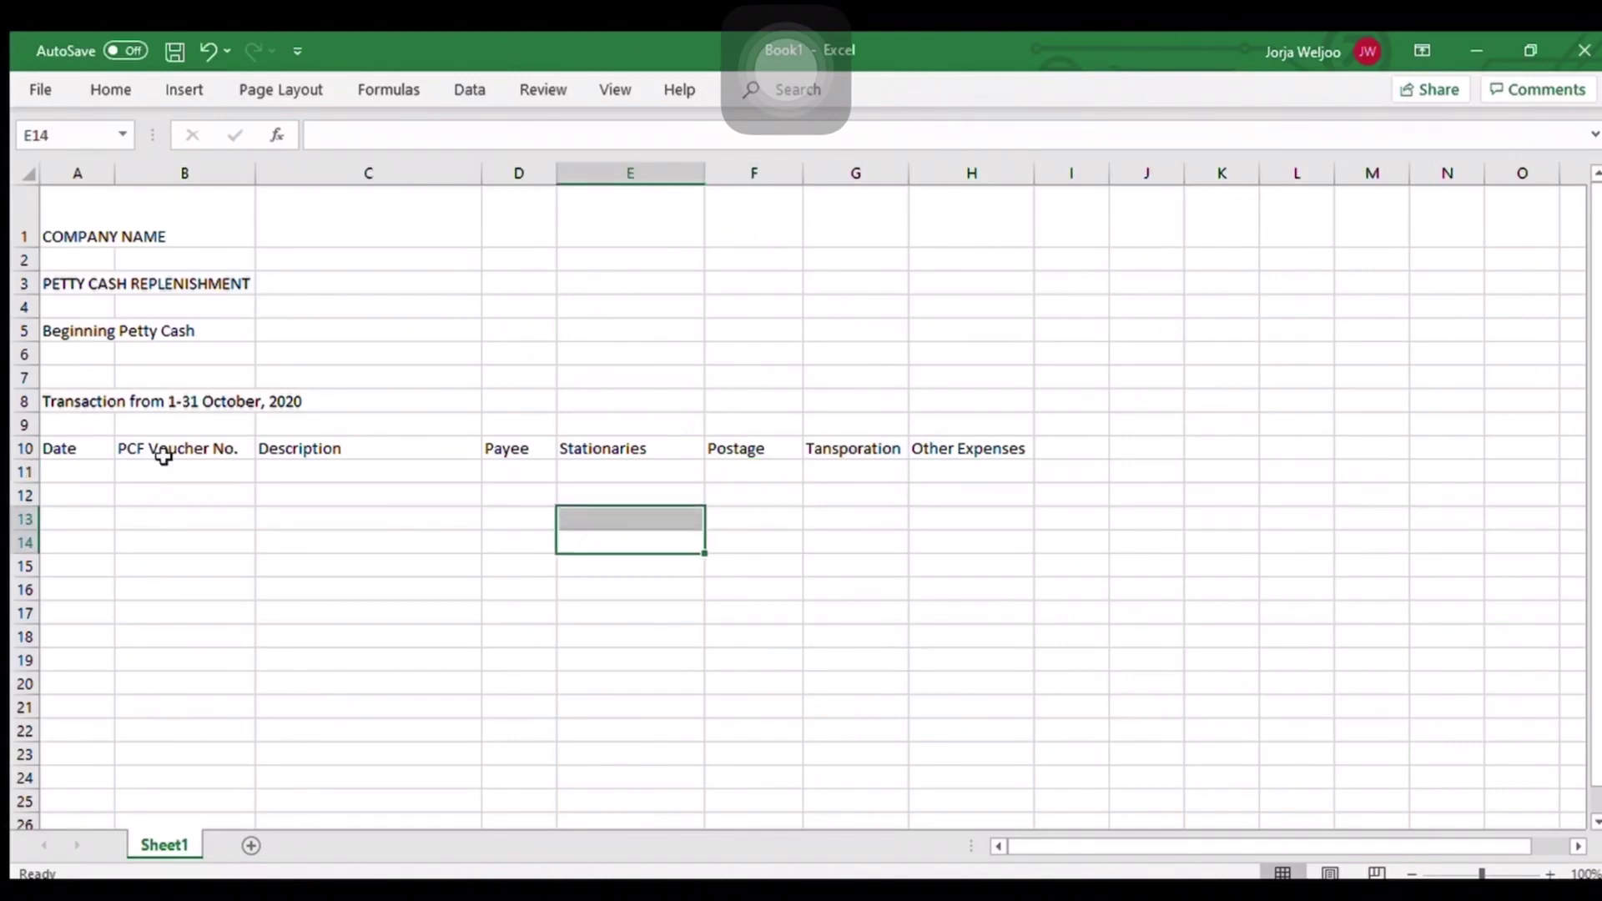
Step: Add a border under the title row across A3:H3
left_click(93, 282)
left_click_drag(75, 305, 997, 284)
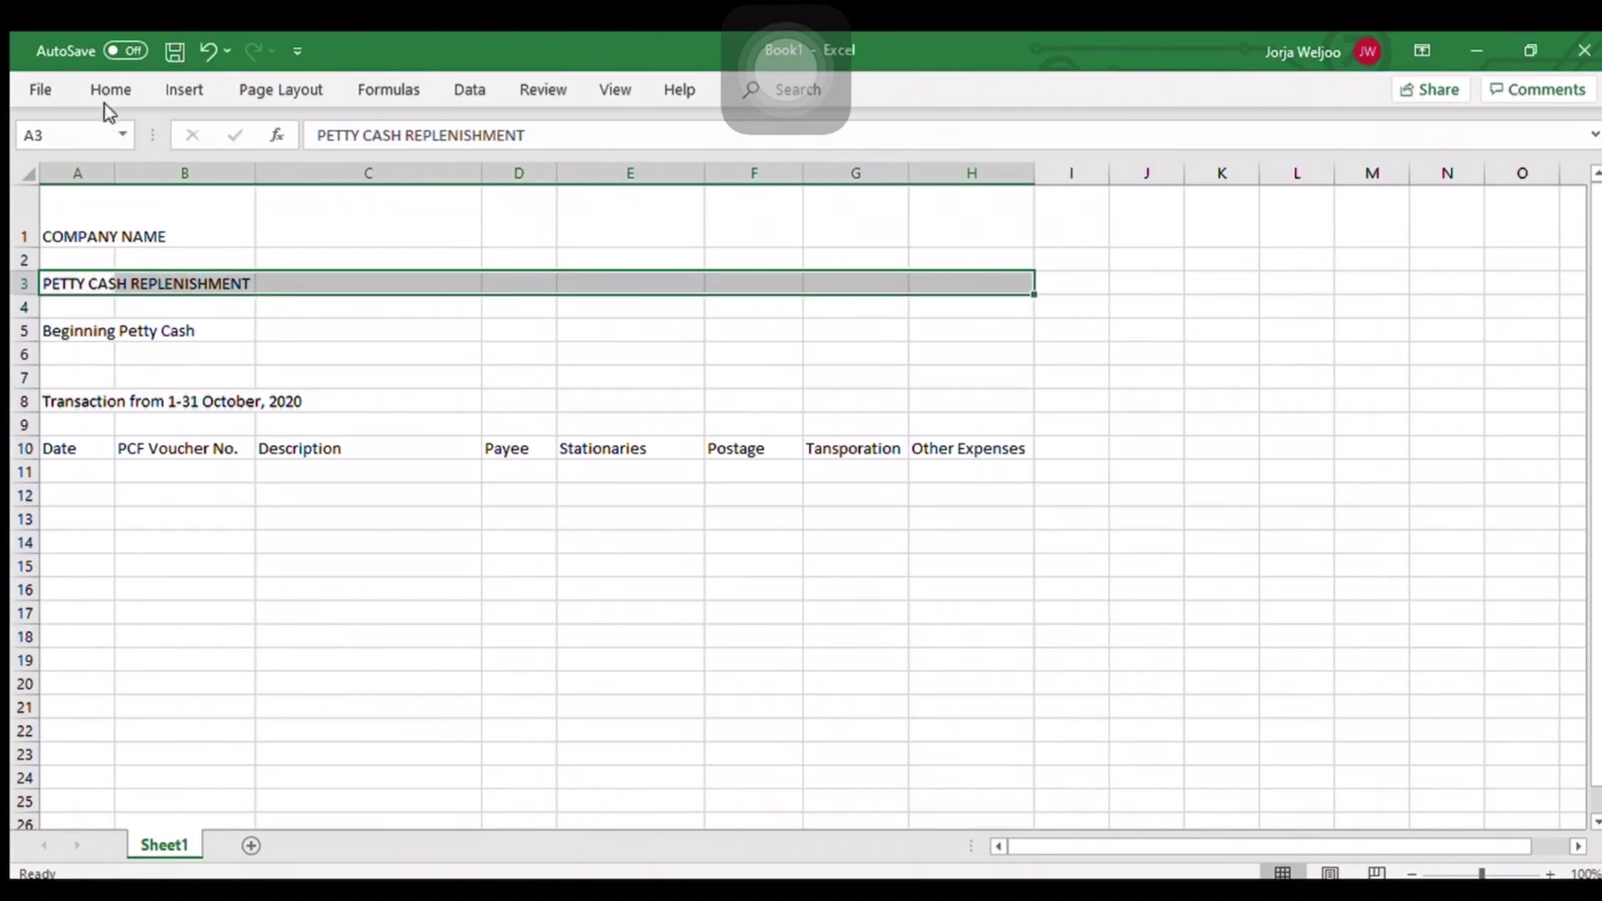
left_click(100, 89)
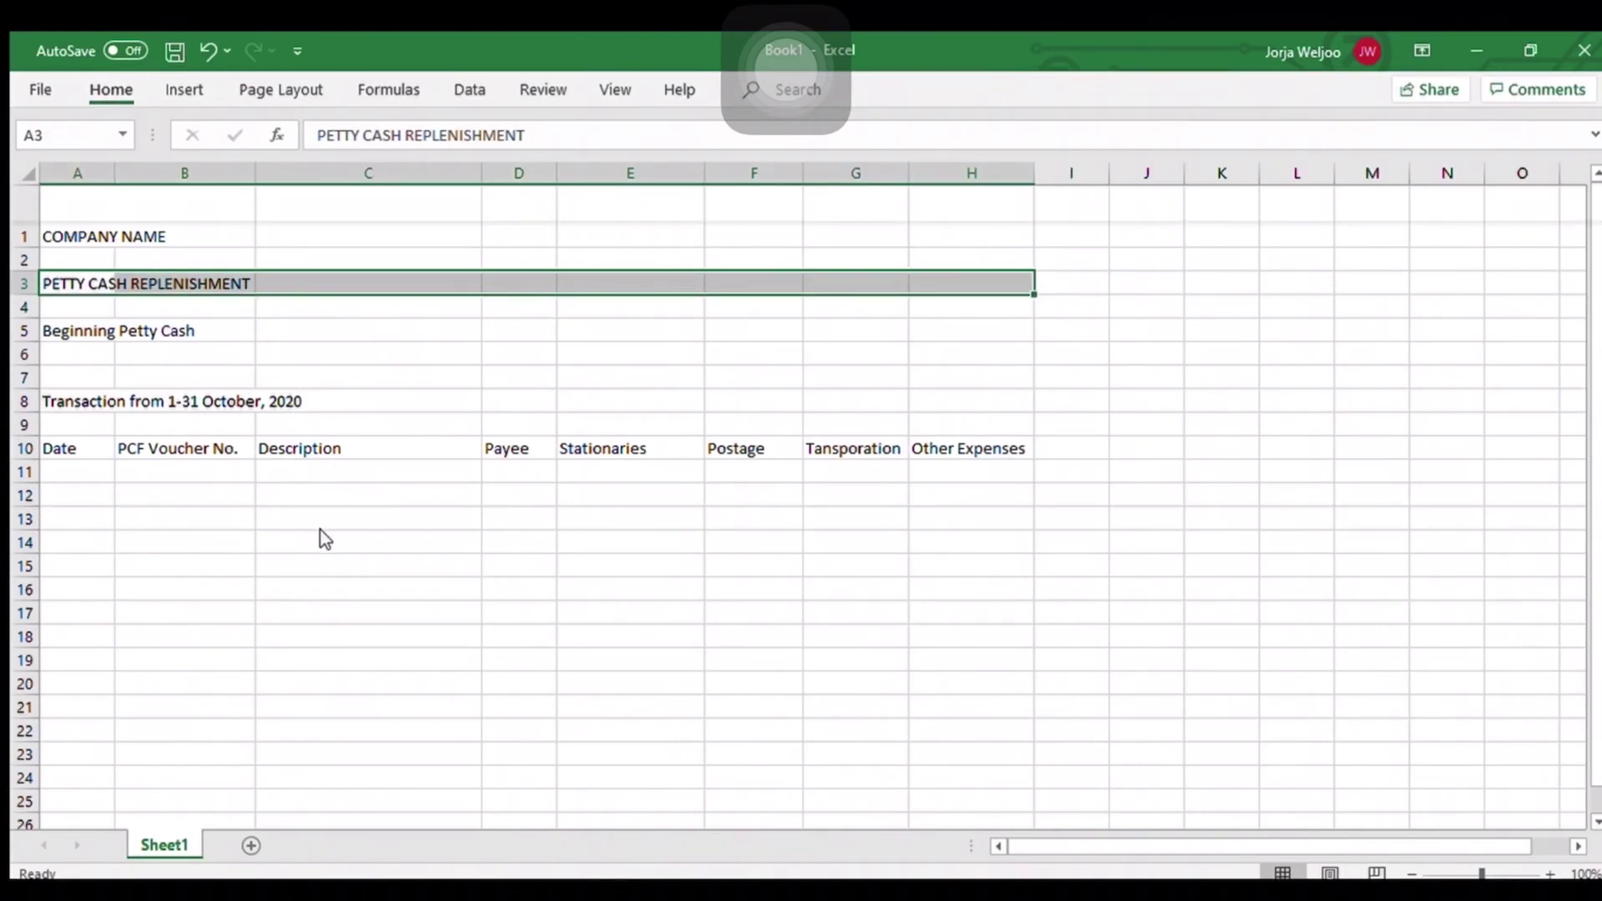
left_click(106, 384)
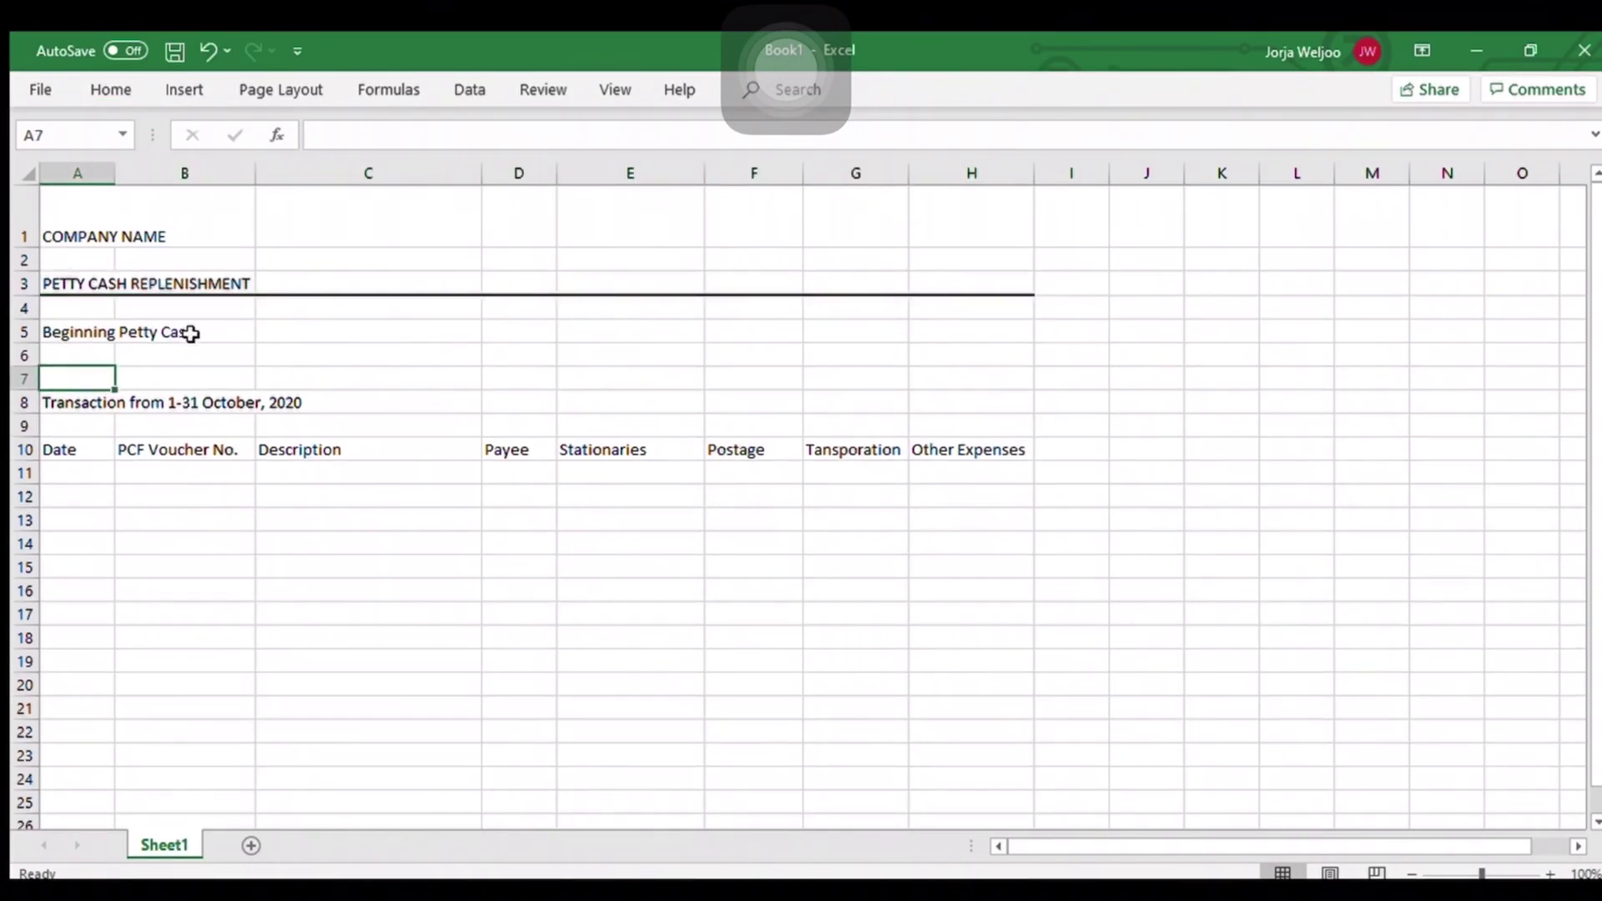
Step: Insert a blank row at row 7 below the opening balance label
left_click(65, 354)
left_click(30, 384)
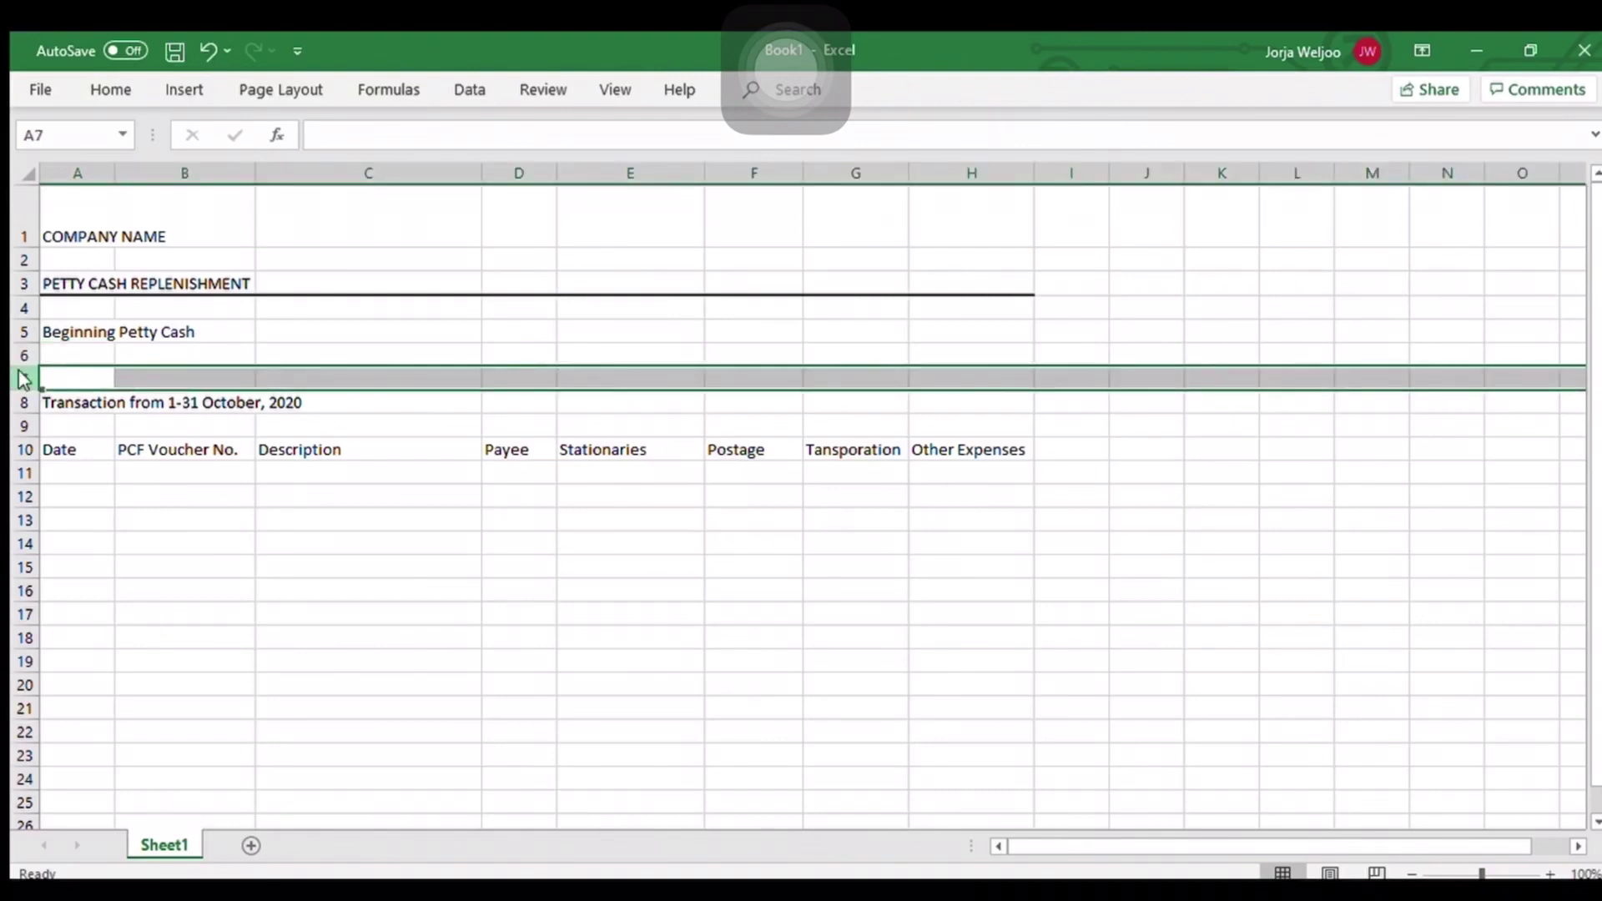
key("ctrl+shift+plus")
left_click(391, 622)
Step: Enter the label Received PCF dated XXXX in A6
left_click(92, 357)
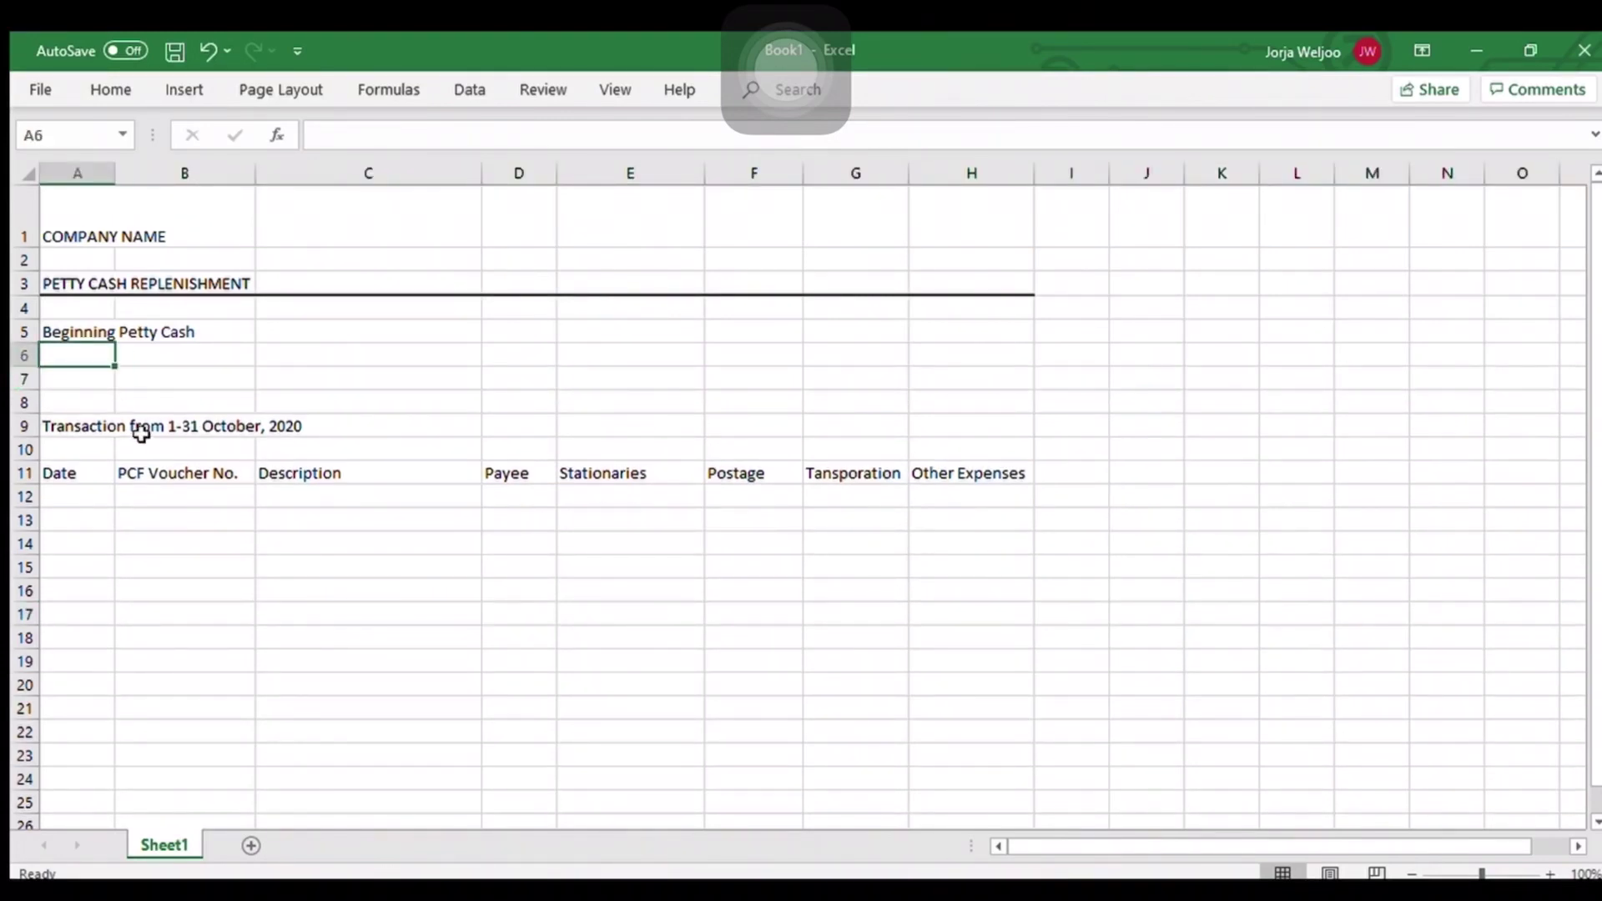
type("Receive")
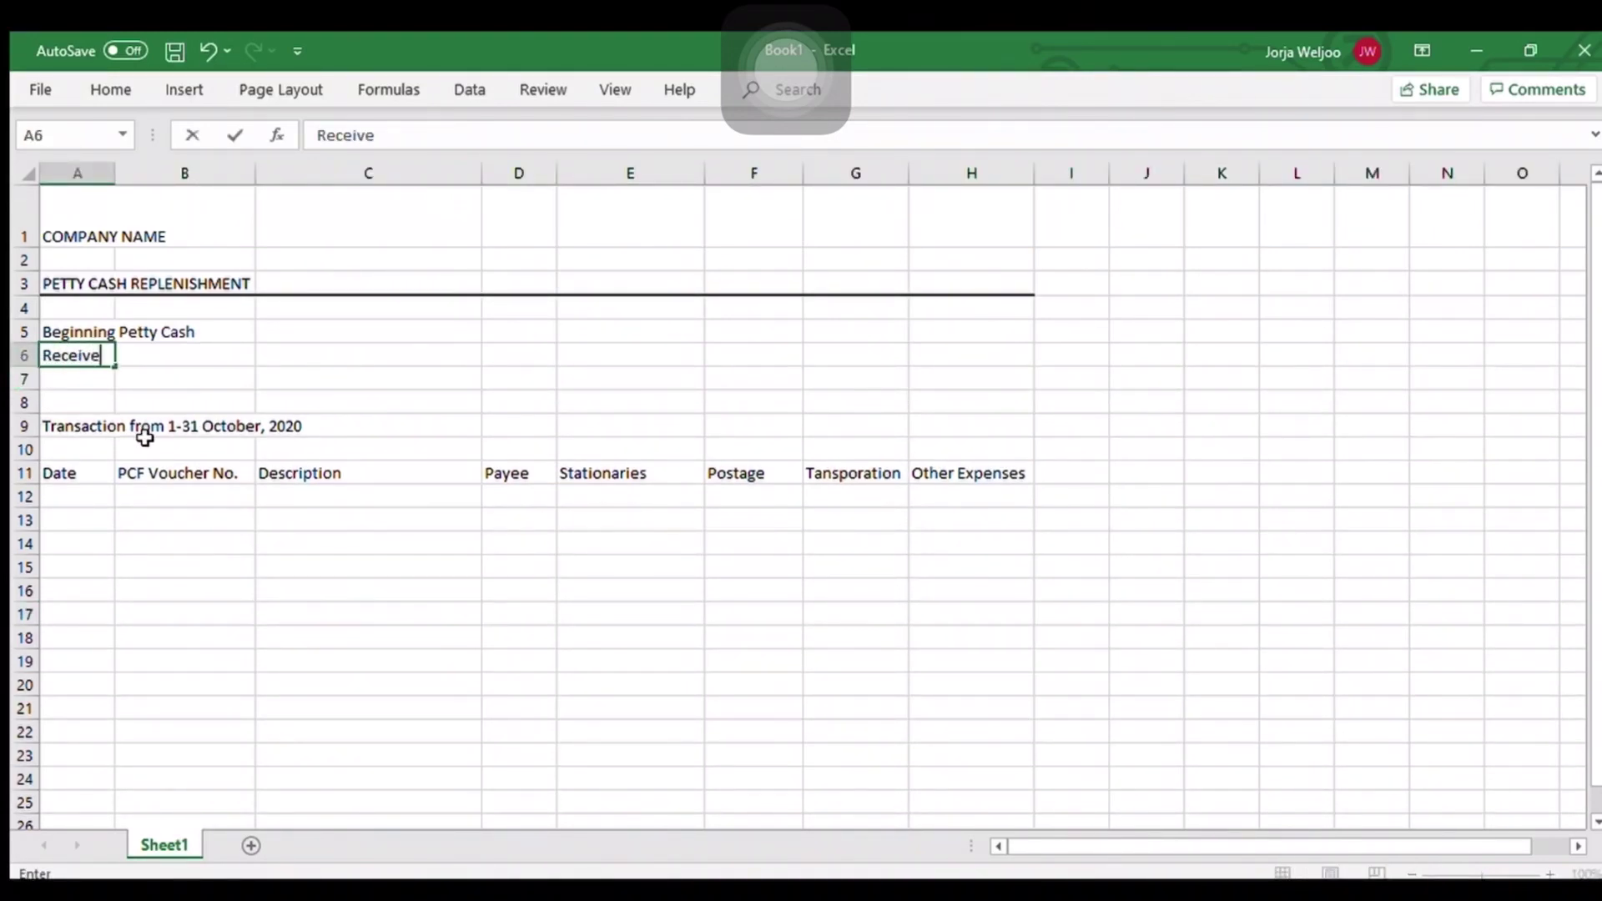
key("BackSpace")
key("BackSpace")
type("PCF dates")
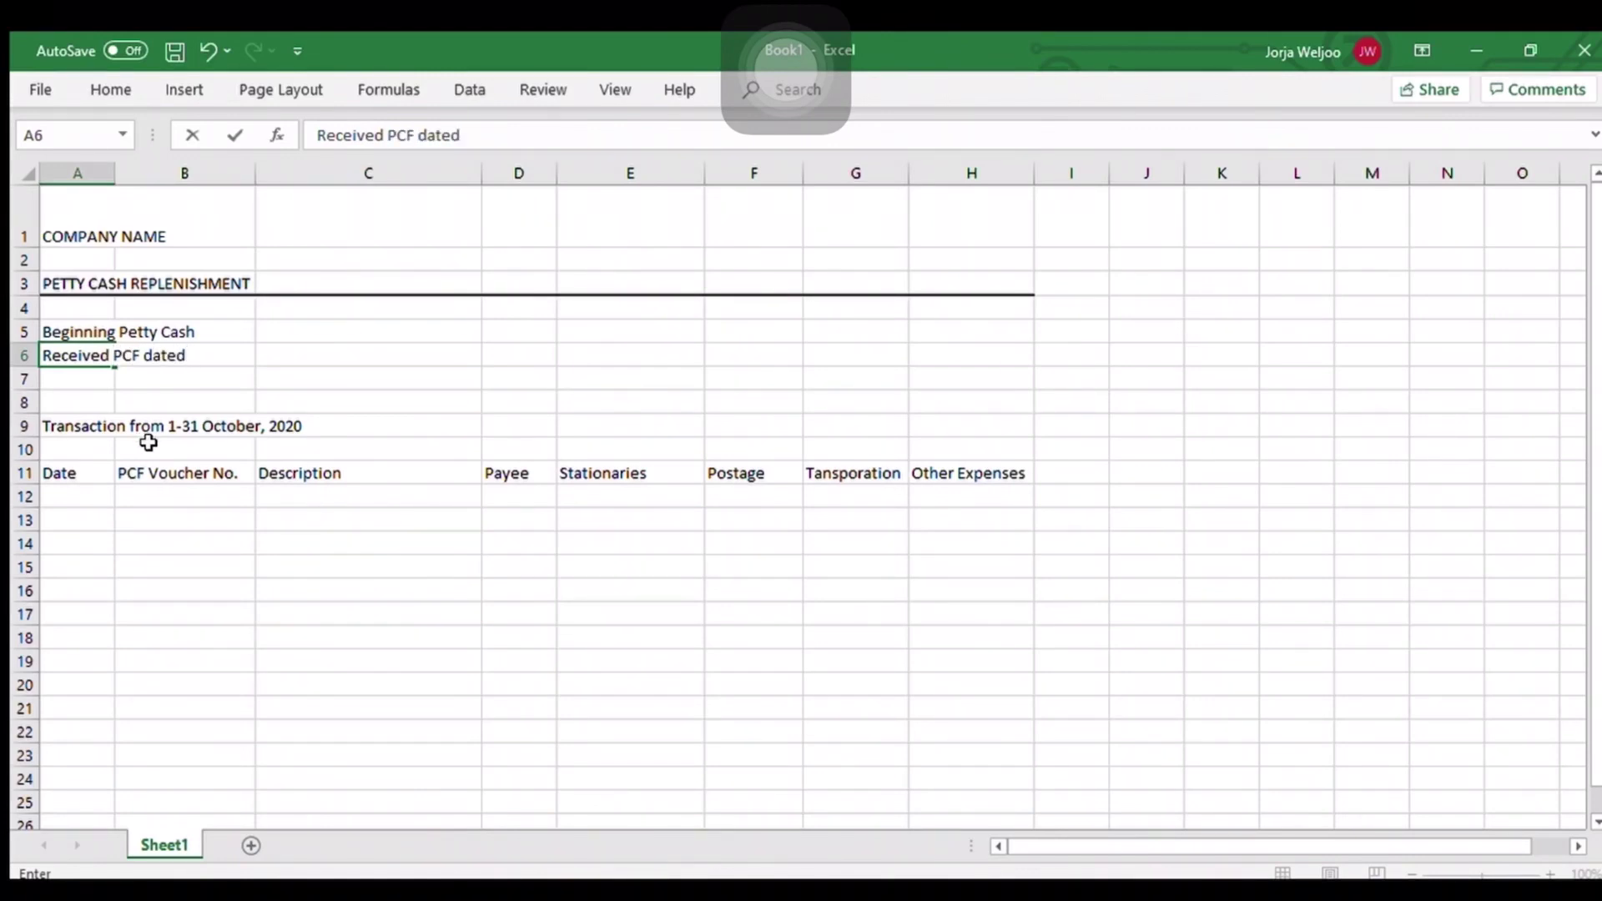
type(" XXXX")
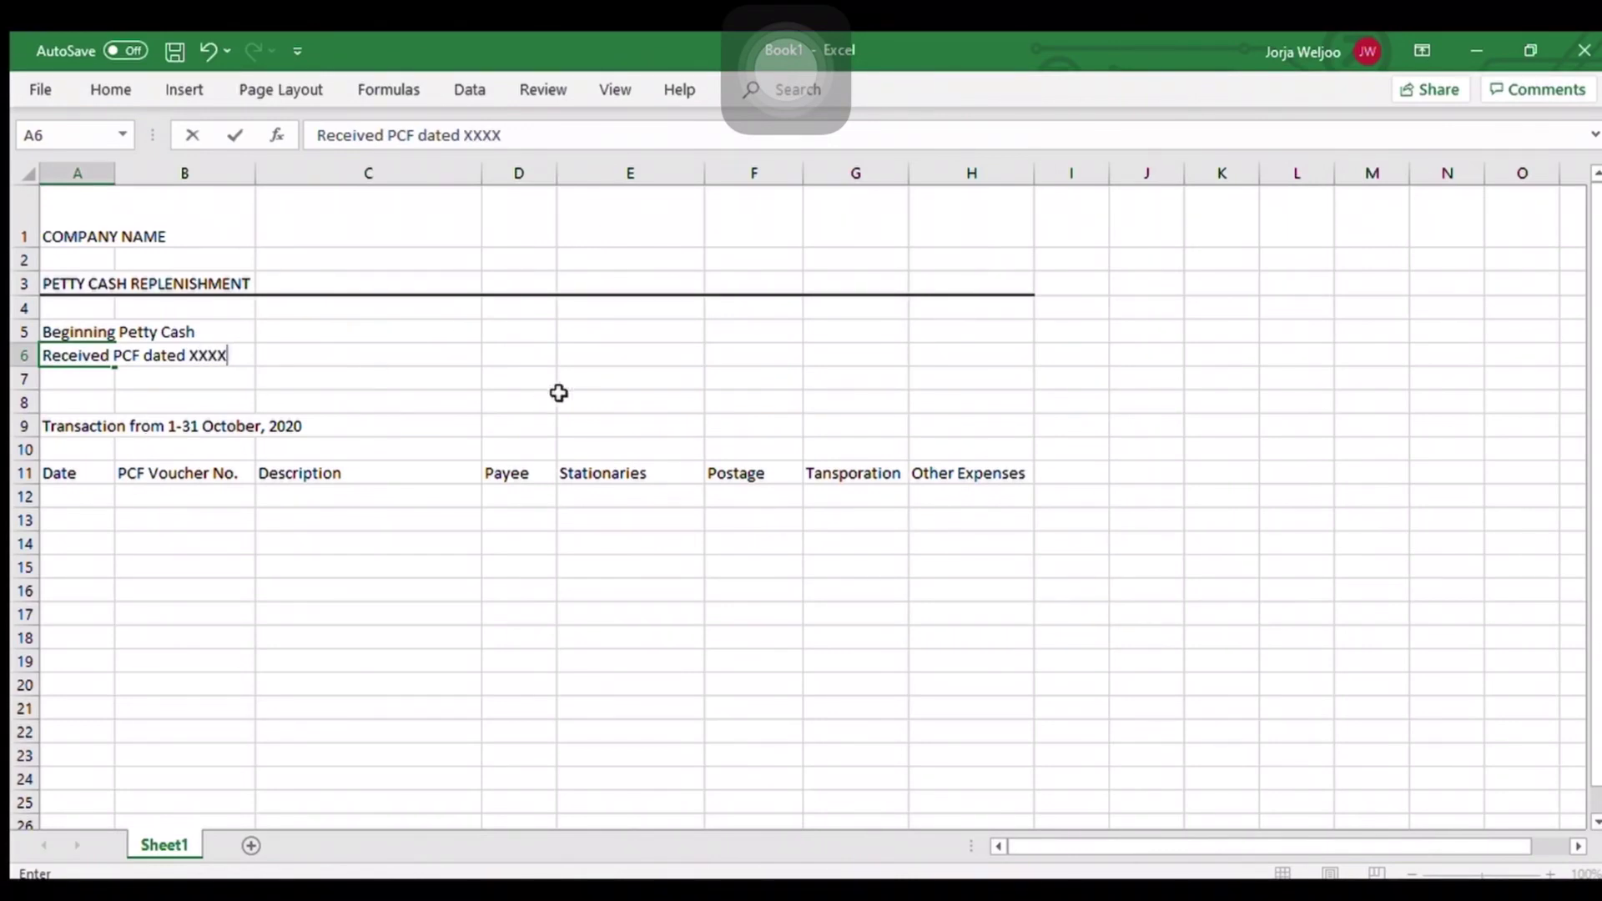
left_click(561, 385)
left_click(630, 308)
left_click(626, 332)
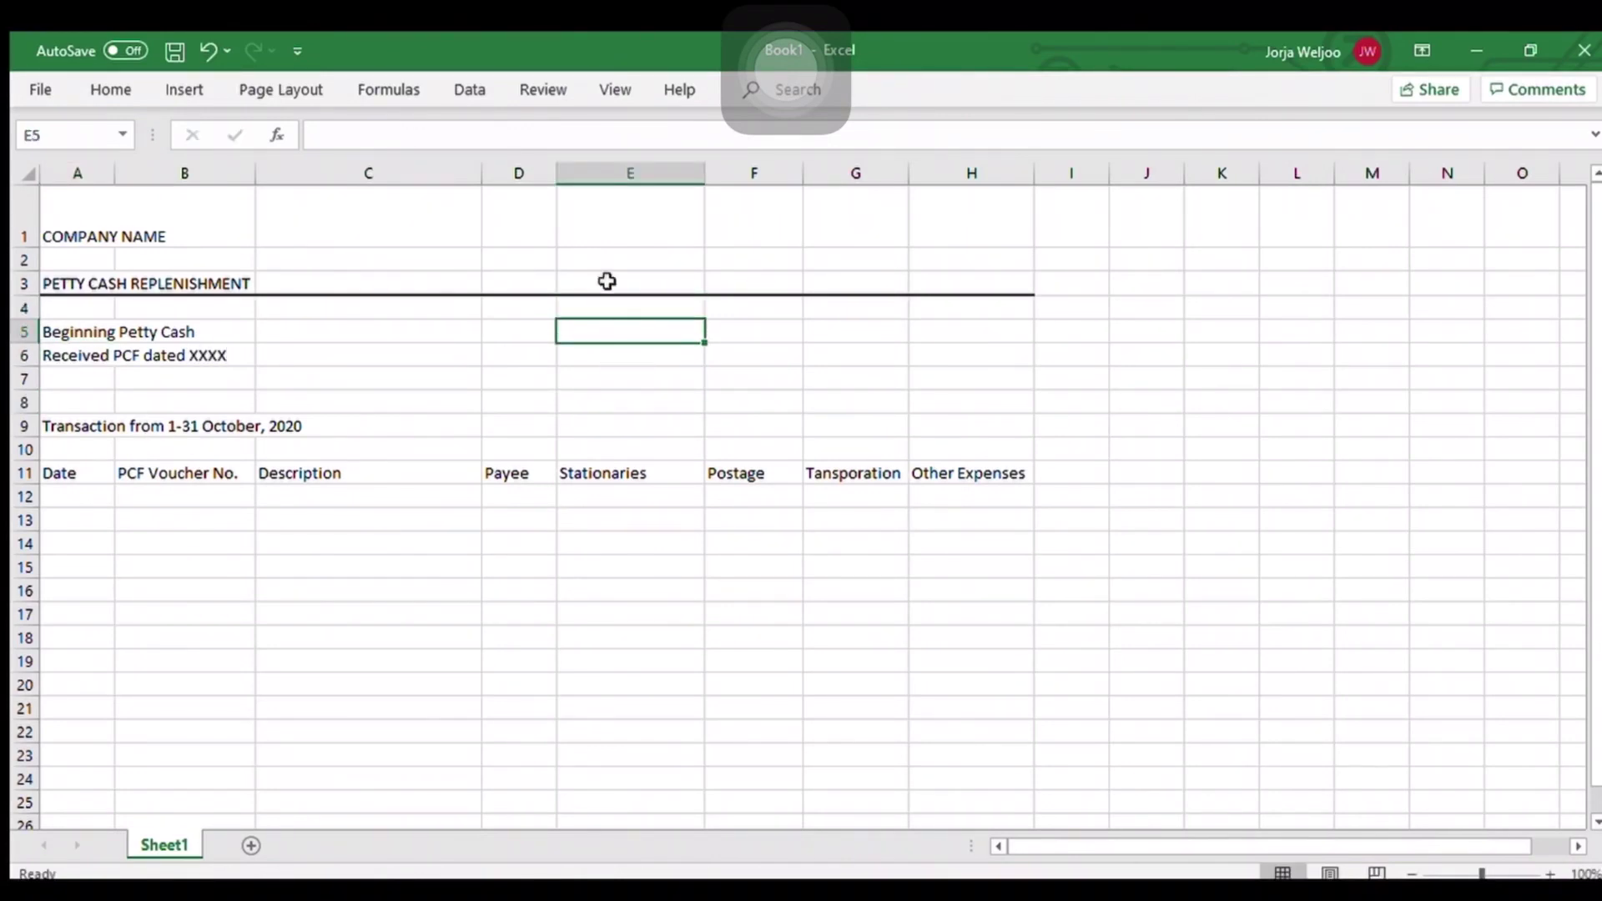
Step: Enter 0.00 in E5 and format E5:E7 as numbers with two decimals
type("0.00")
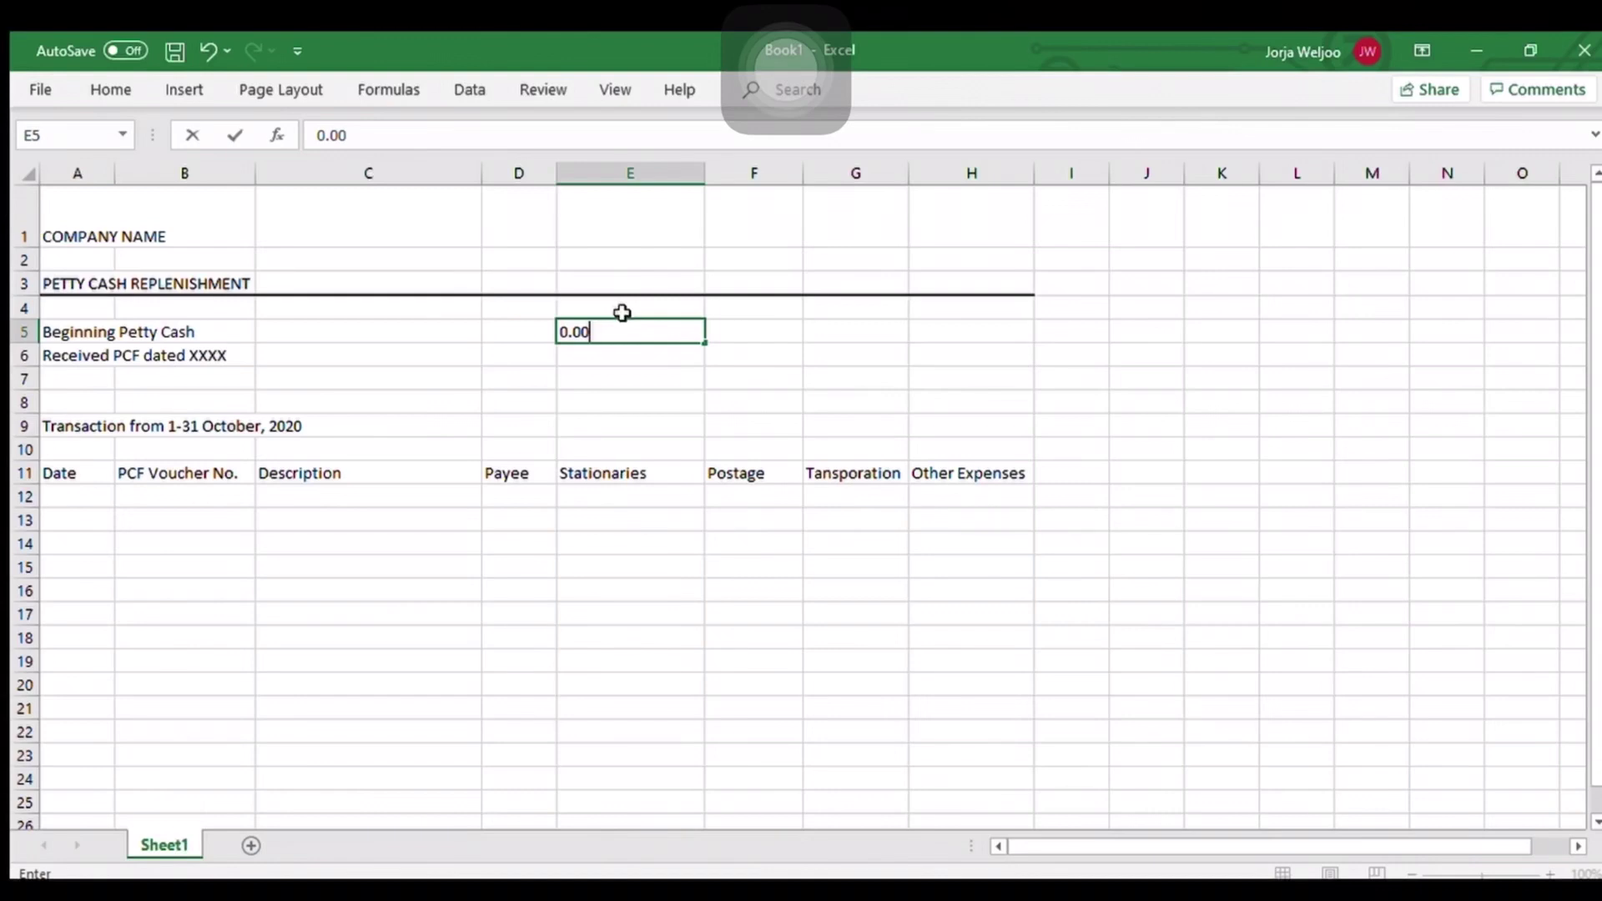
key("Return")
left_click_drag(619, 332, 618, 365)
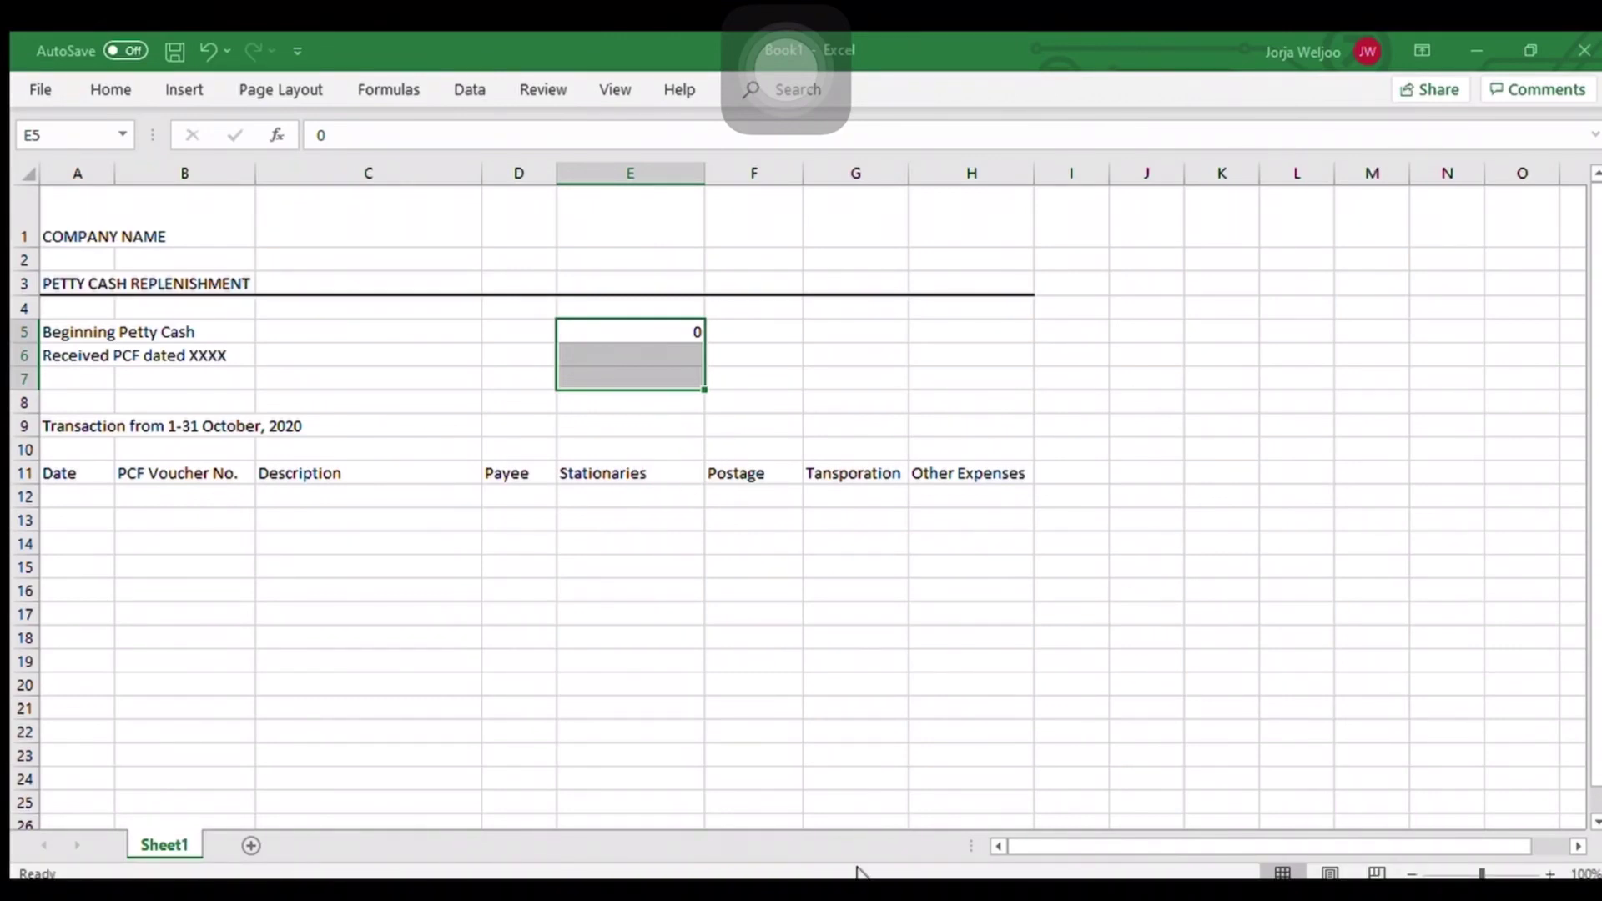
key("Return")
left_click(1037, 402)
left_click(649, 373)
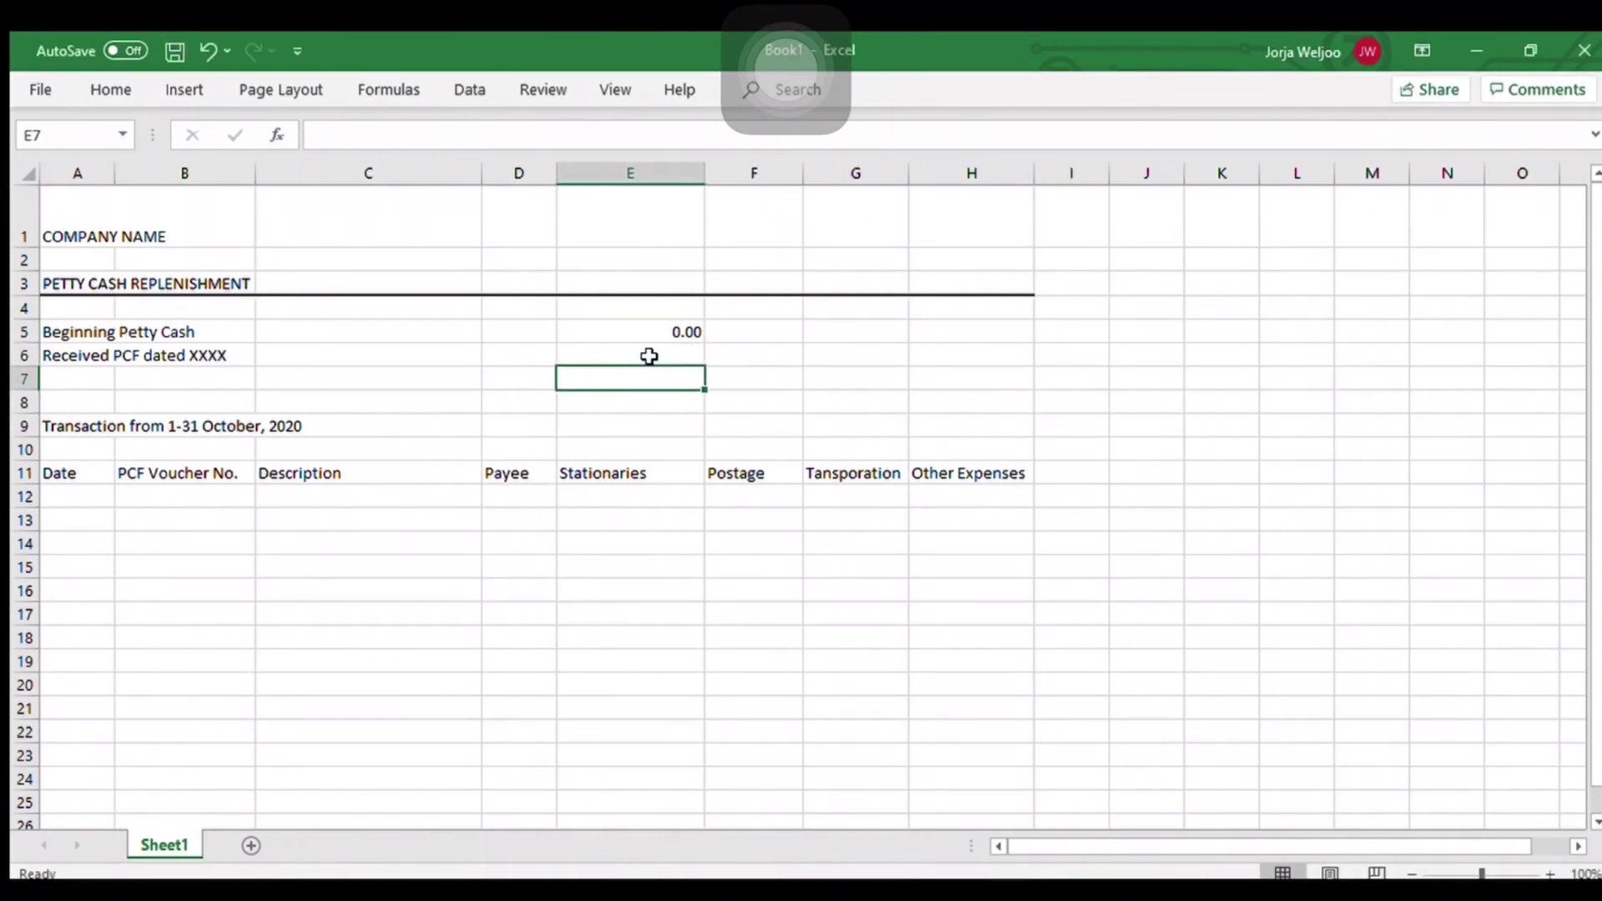
Step: Enter 0 as the received PCF amount in E6 and add a bottom border under the amounts
left_click(649, 357)
type("0")
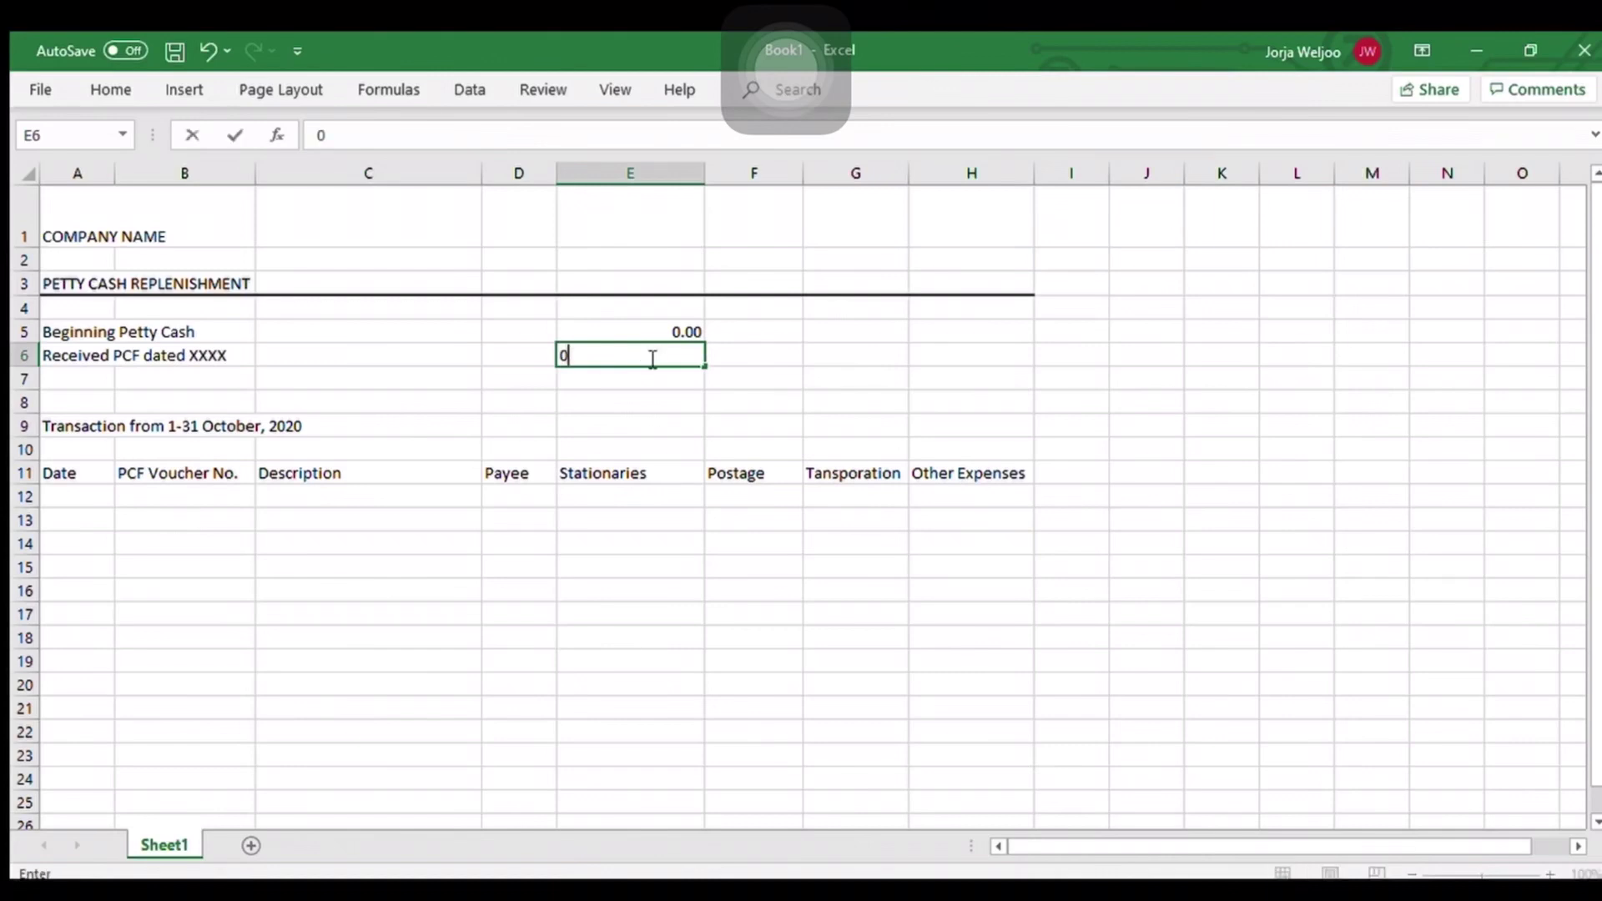
key("Return")
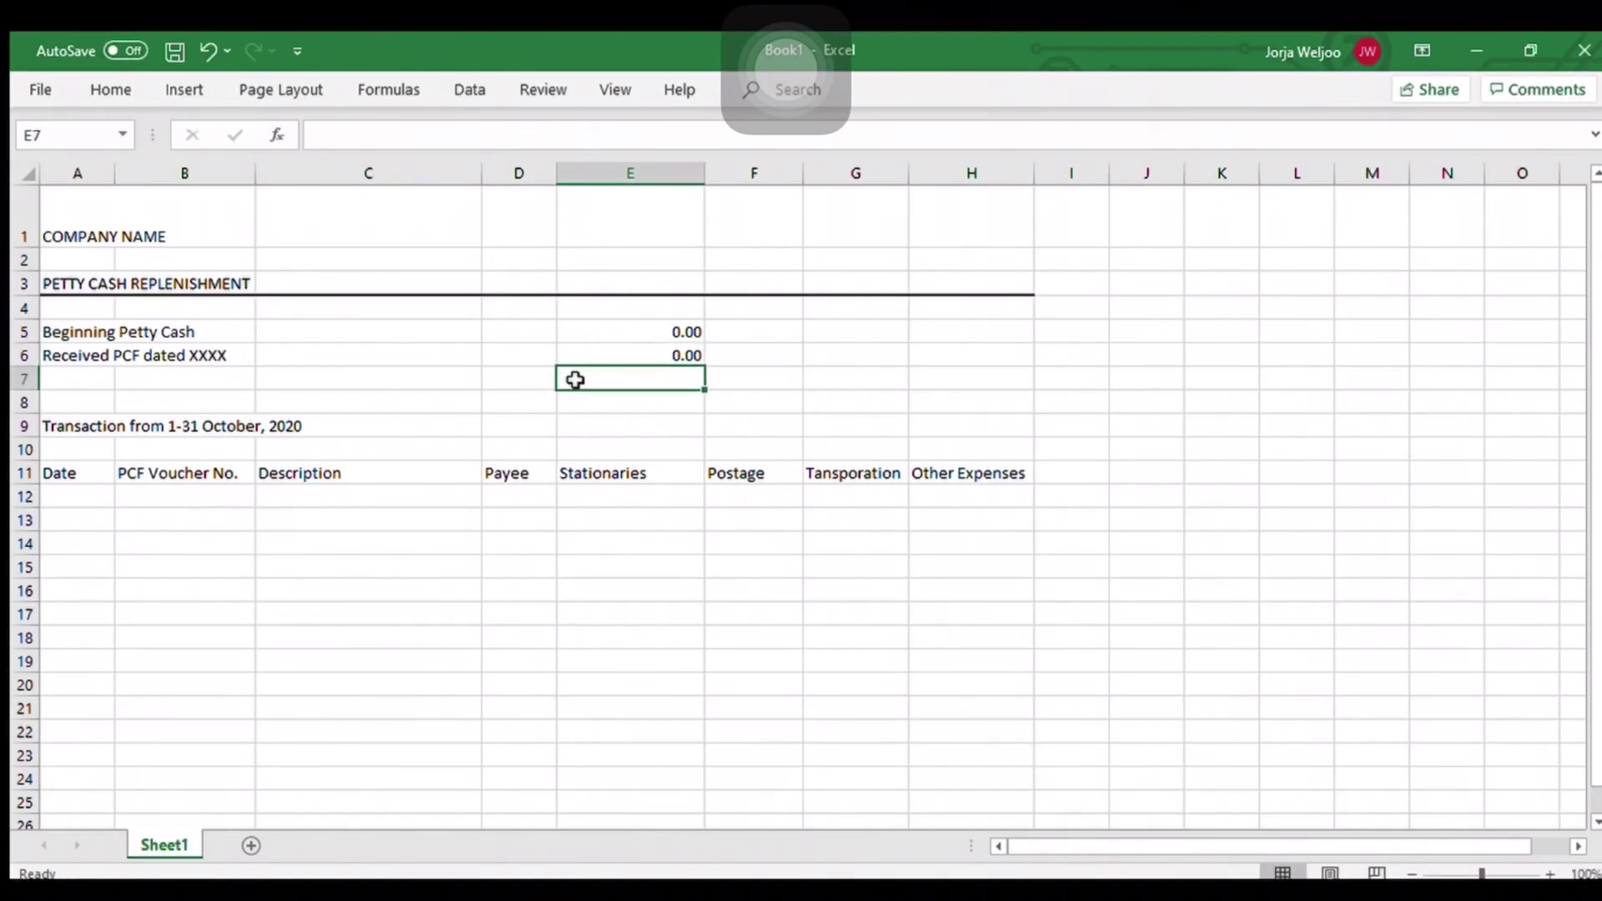
left_click(108, 92)
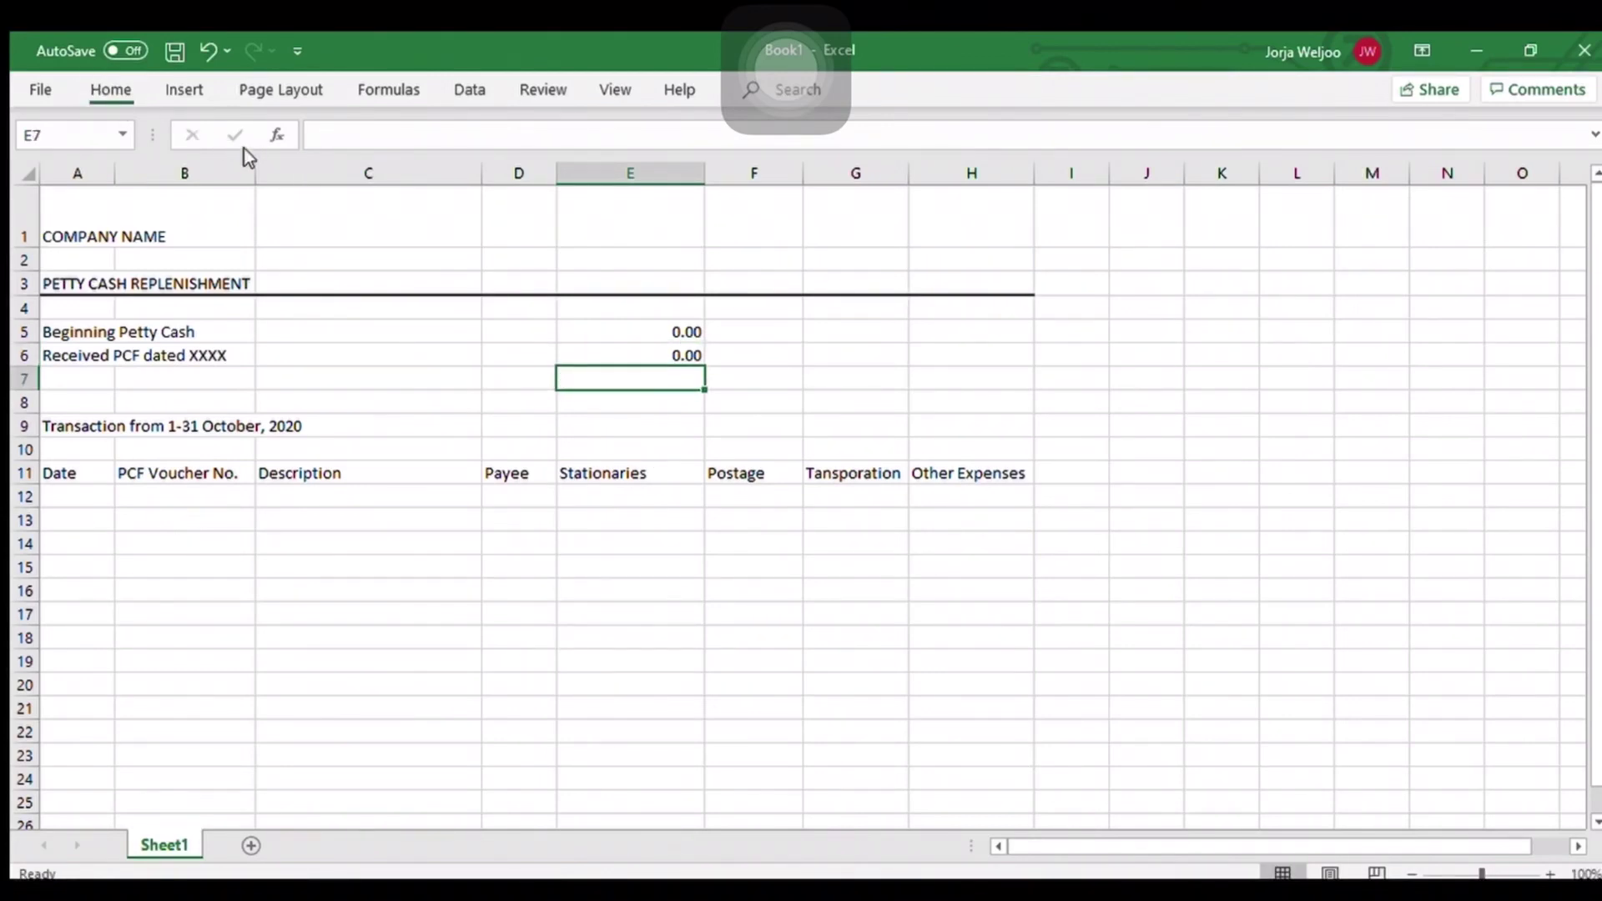
left_click(404, 523)
left_click(490, 572)
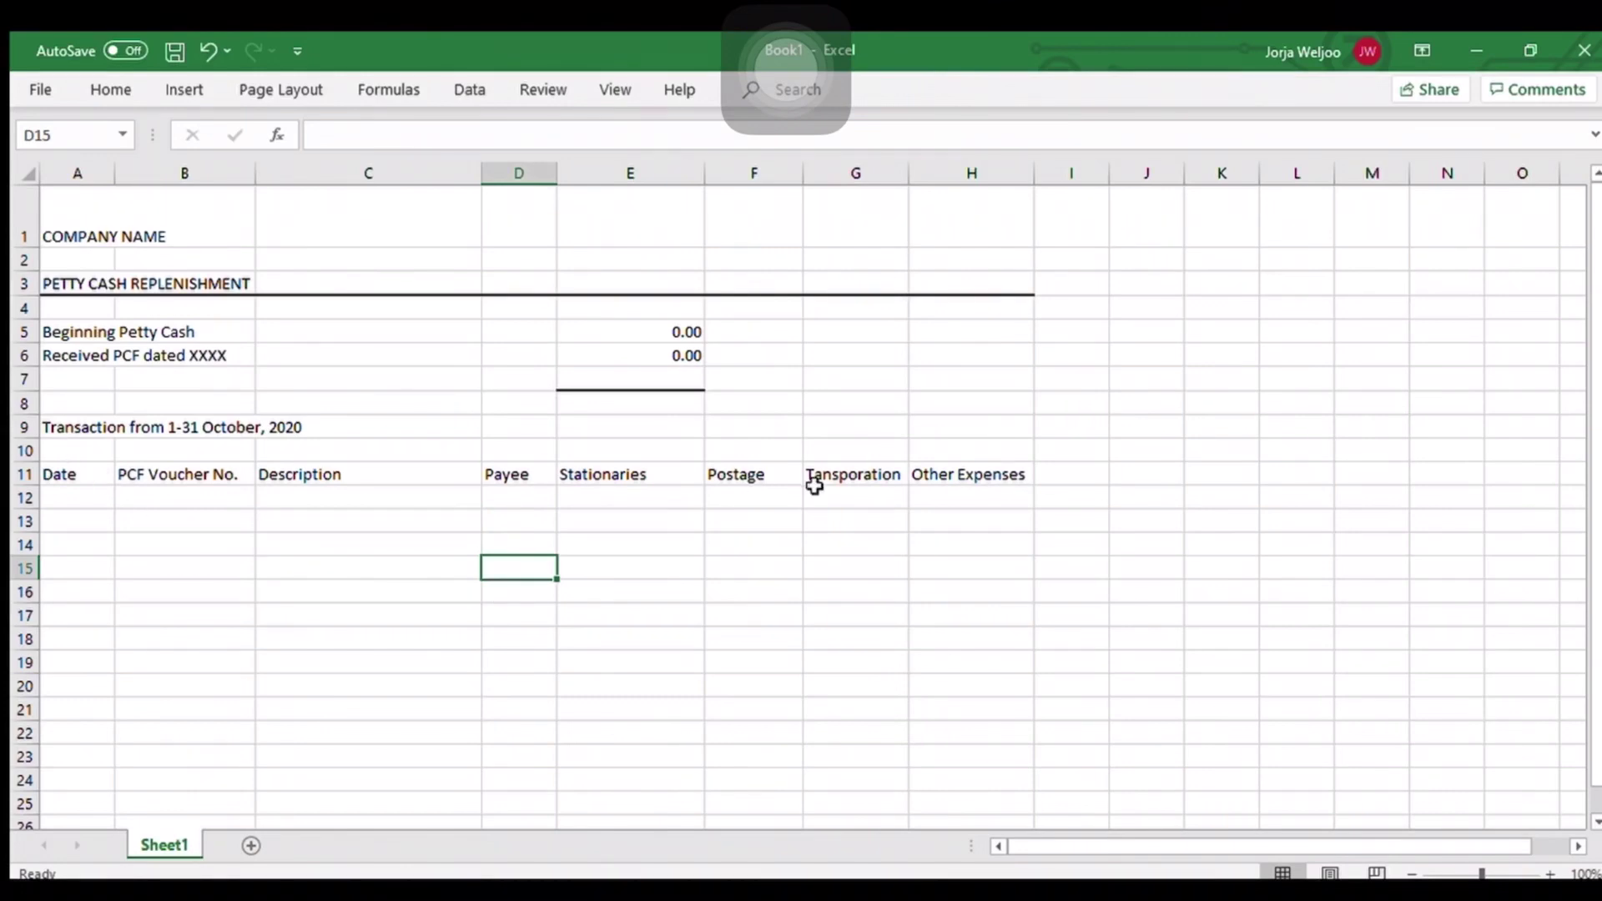
left_click_drag(643, 449, 940, 448)
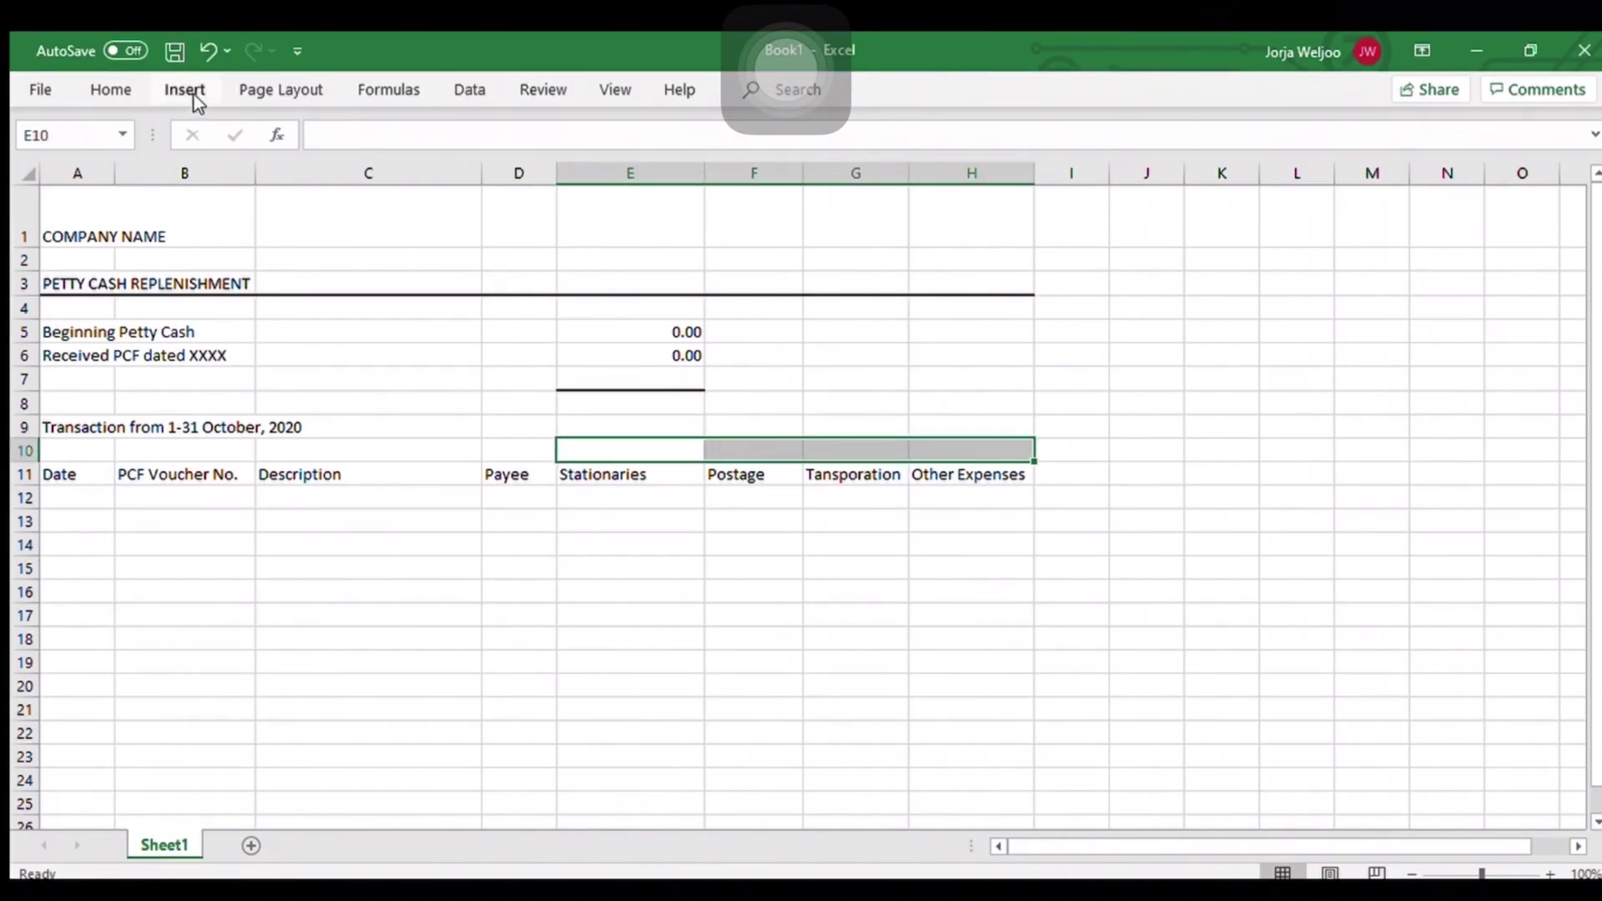
Step: Merge and centre E10:H10 with the heading EXPENSES
left_click(91, 94)
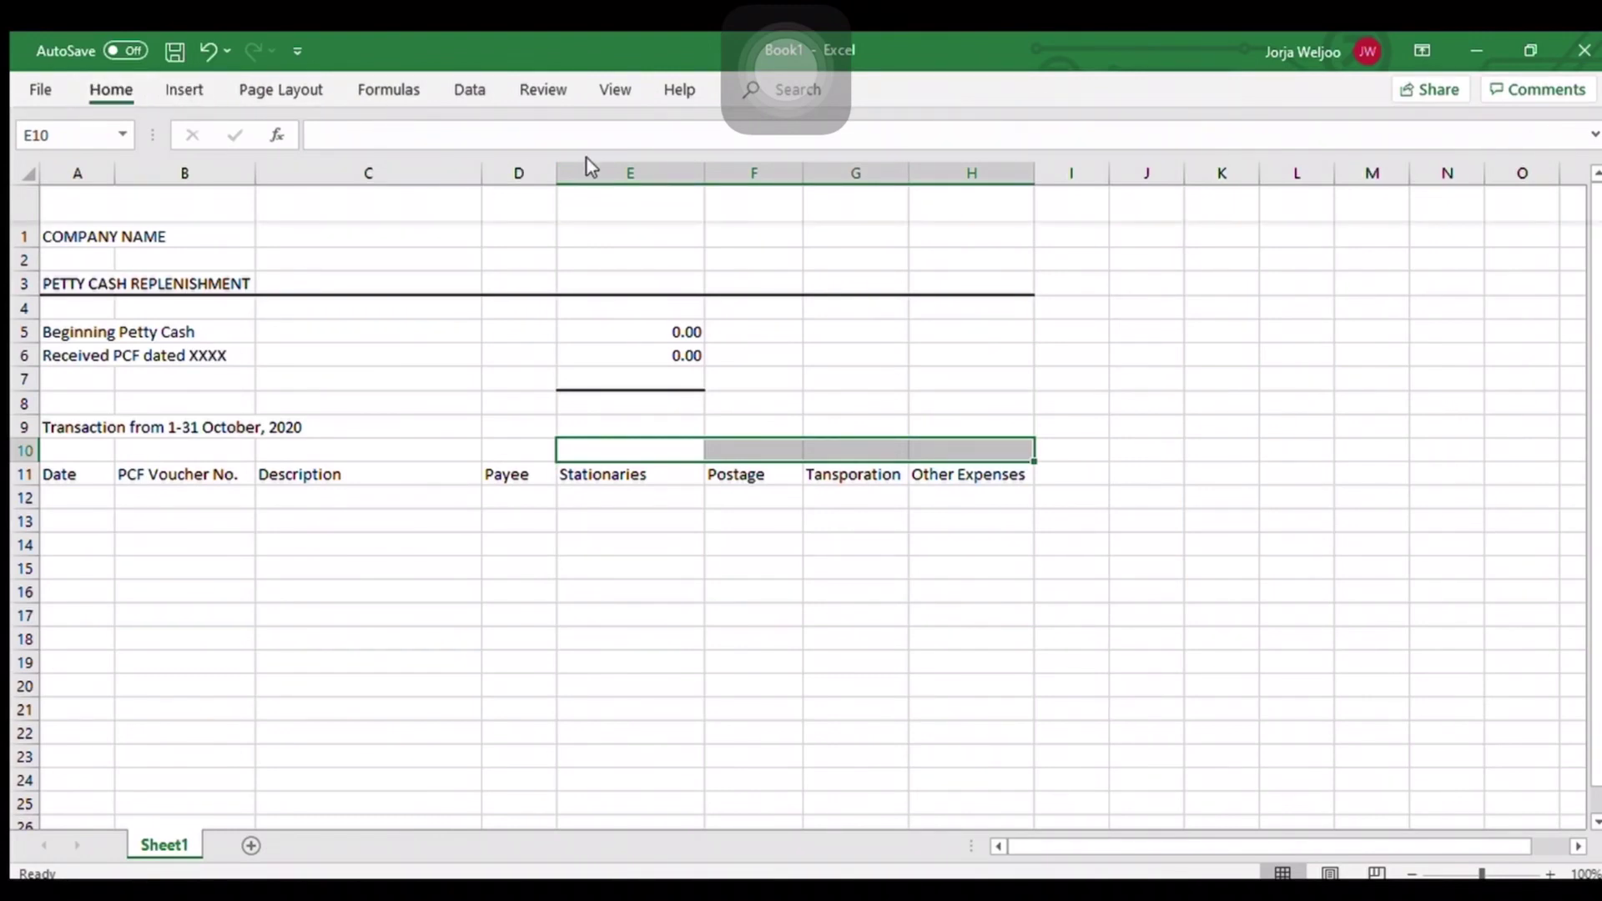
type("EXPENSE")
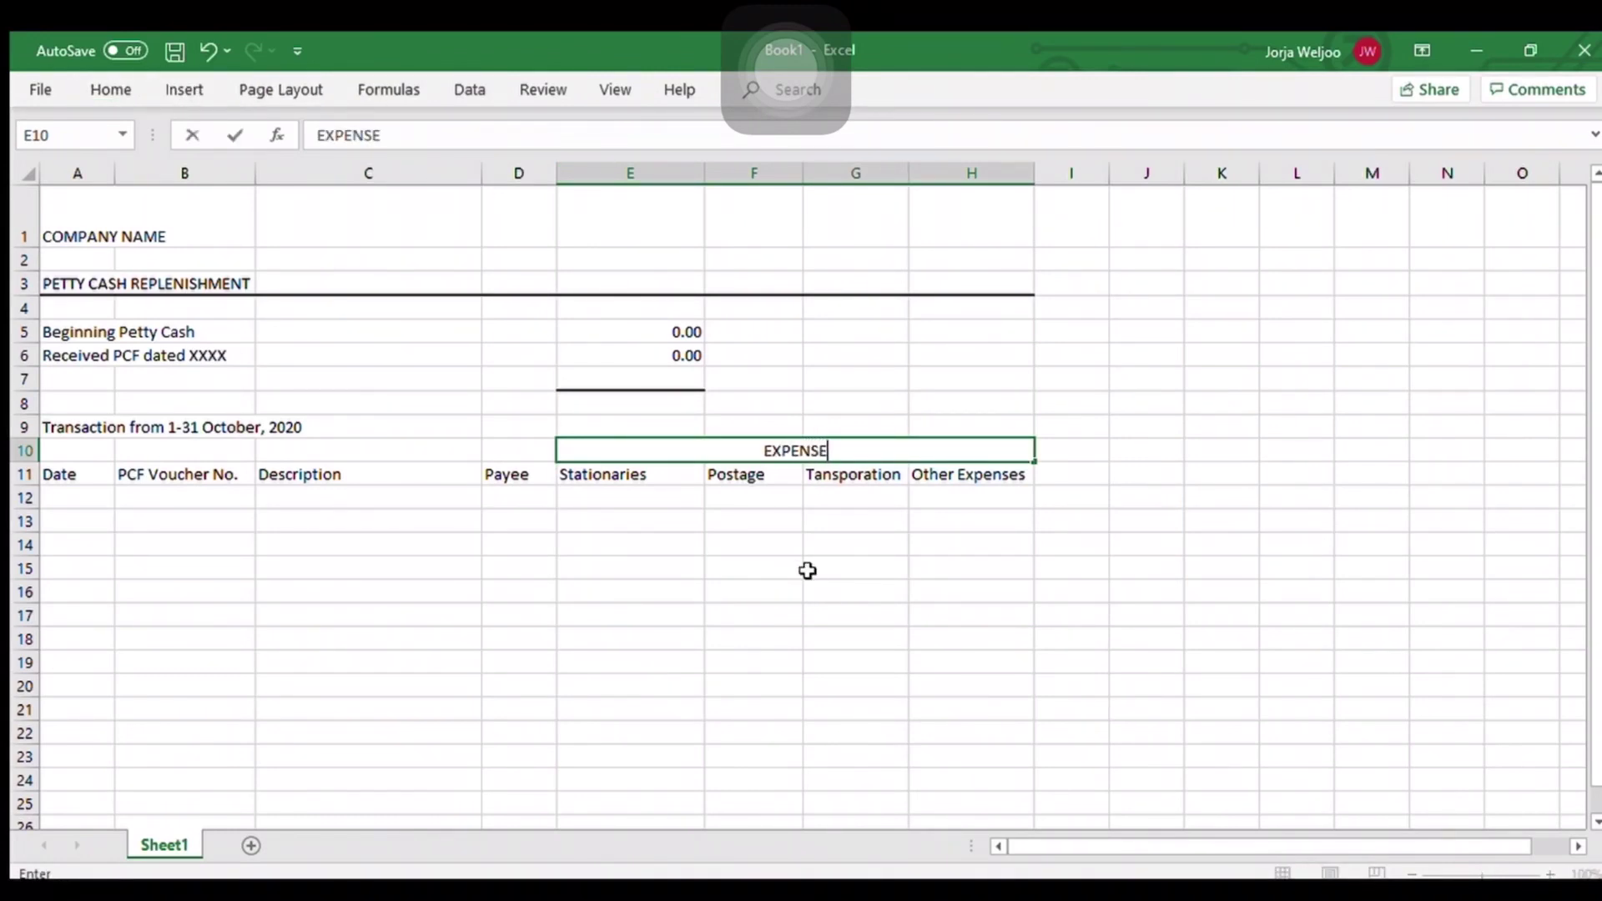
type("S")
key("Return")
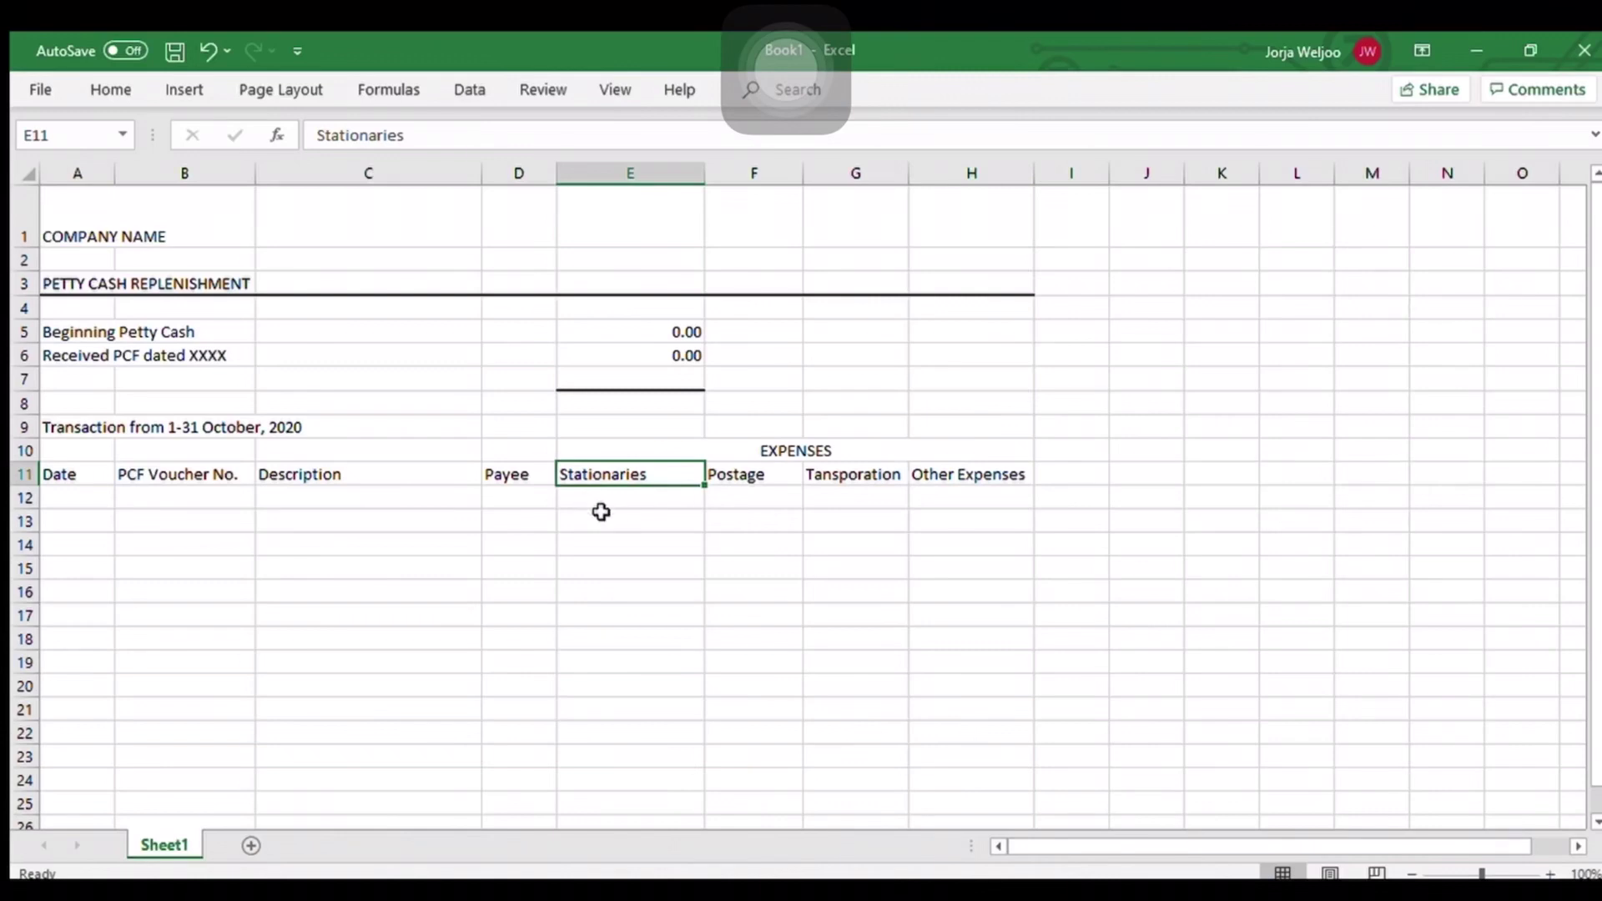
left_click(684, 547)
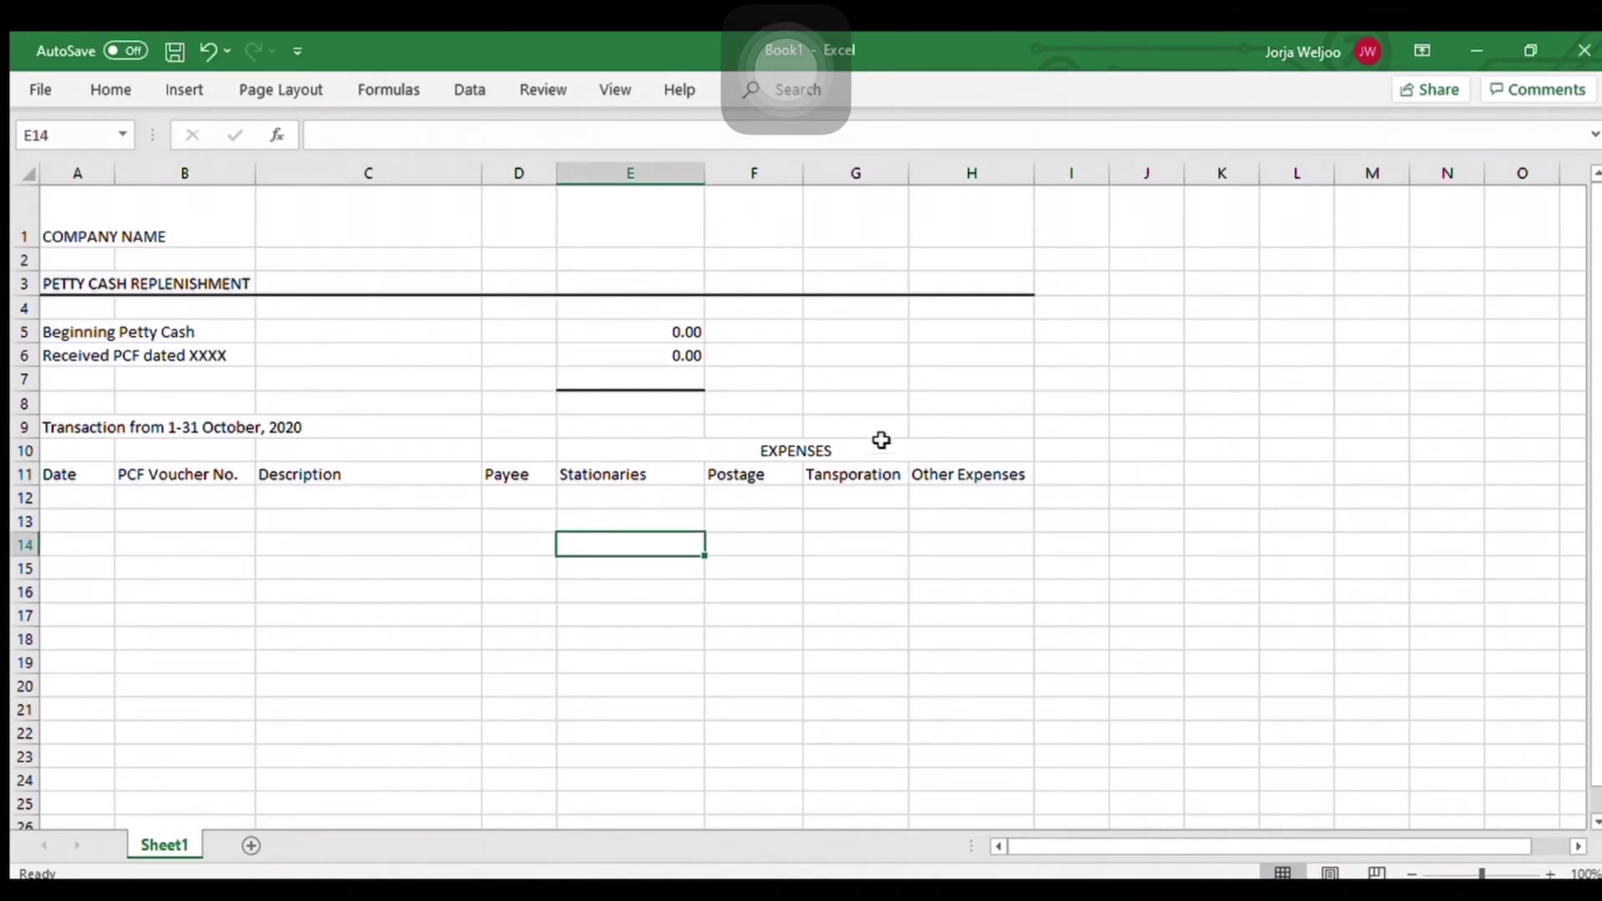
Step: Enter TOTAL in I11 next to Other Expenses
left_click(1065, 479)
type("TOTAL")
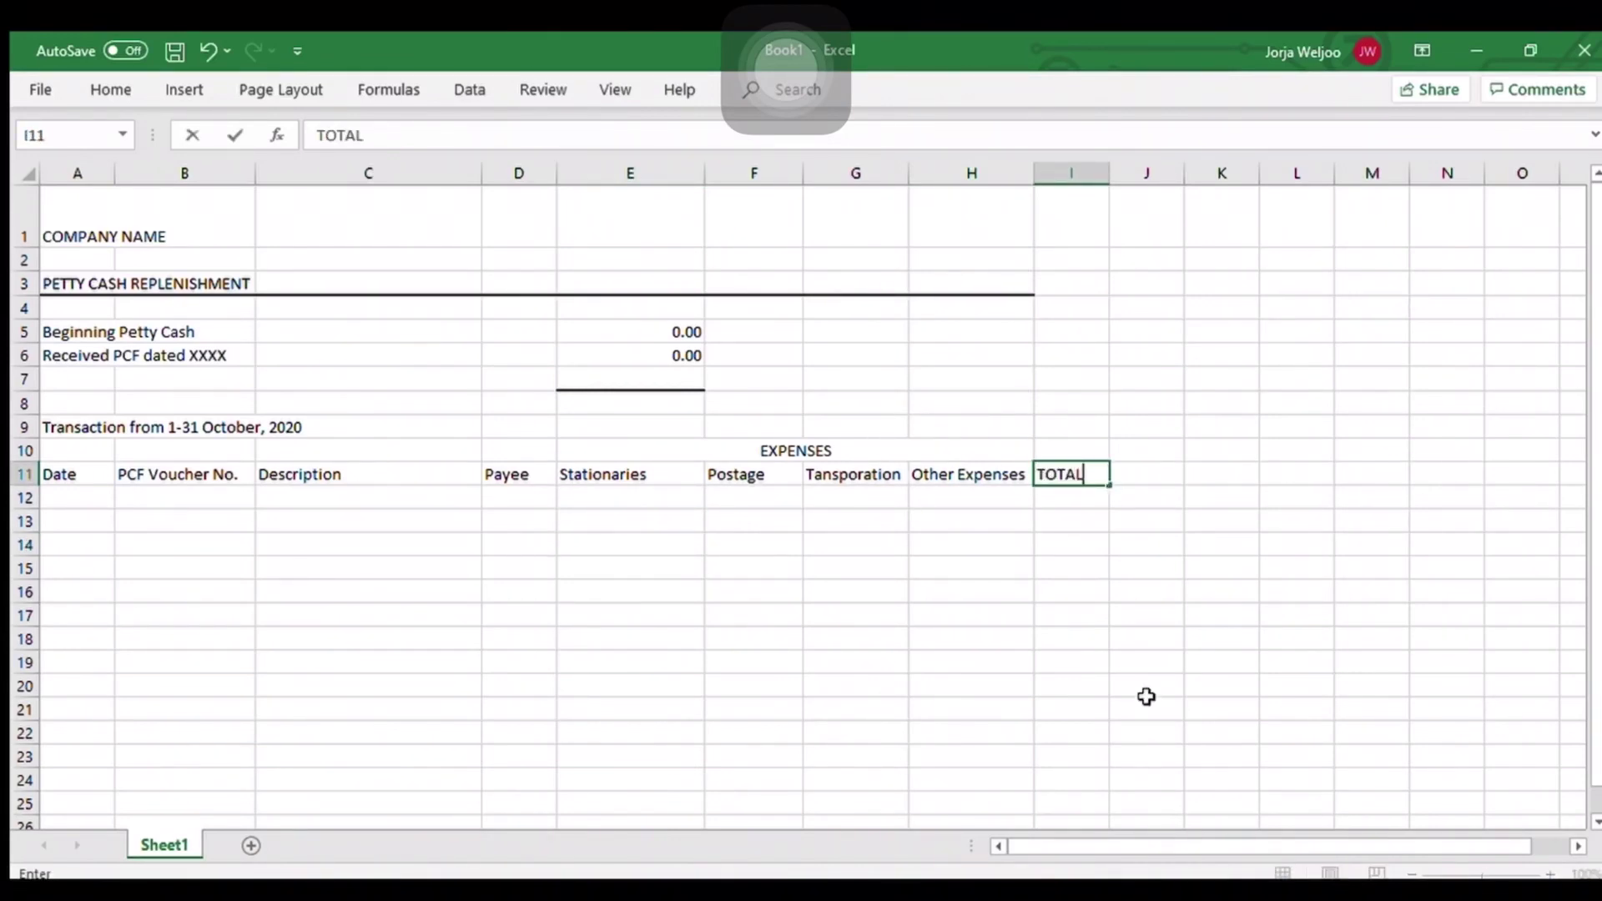
key("Return")
key("Down")
key("Down")
key("Down")
key("Down")
key("Down")
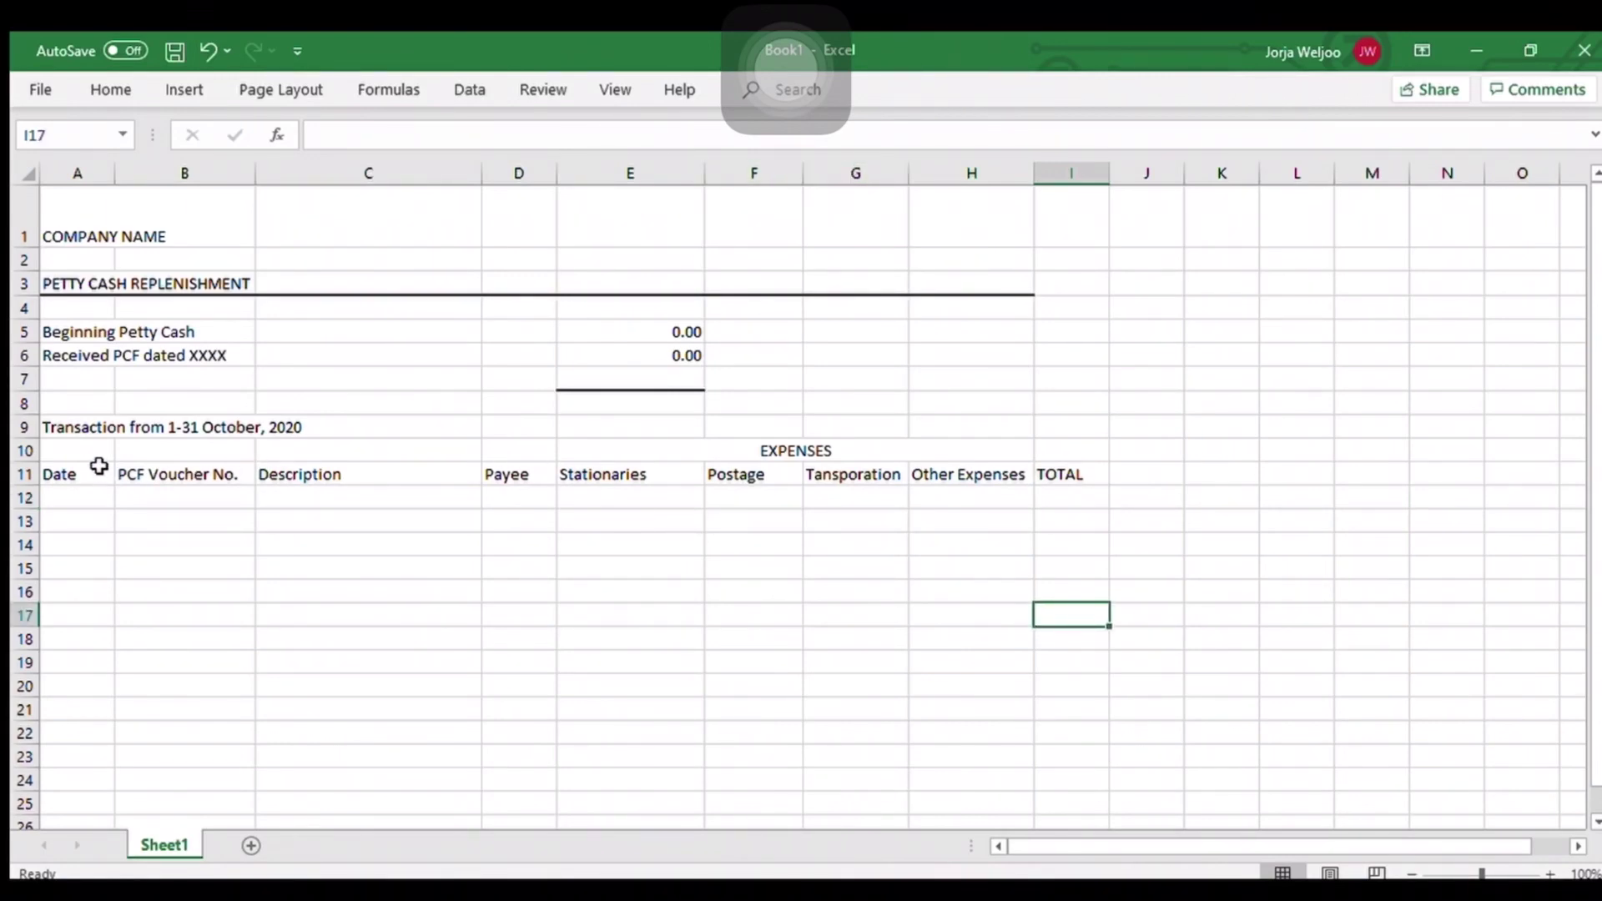
Step: Apply Outside Borders to the row 10 header cells A10:D10, E10:H10 and I10
left_click_drag(107, 449, 521, 452)
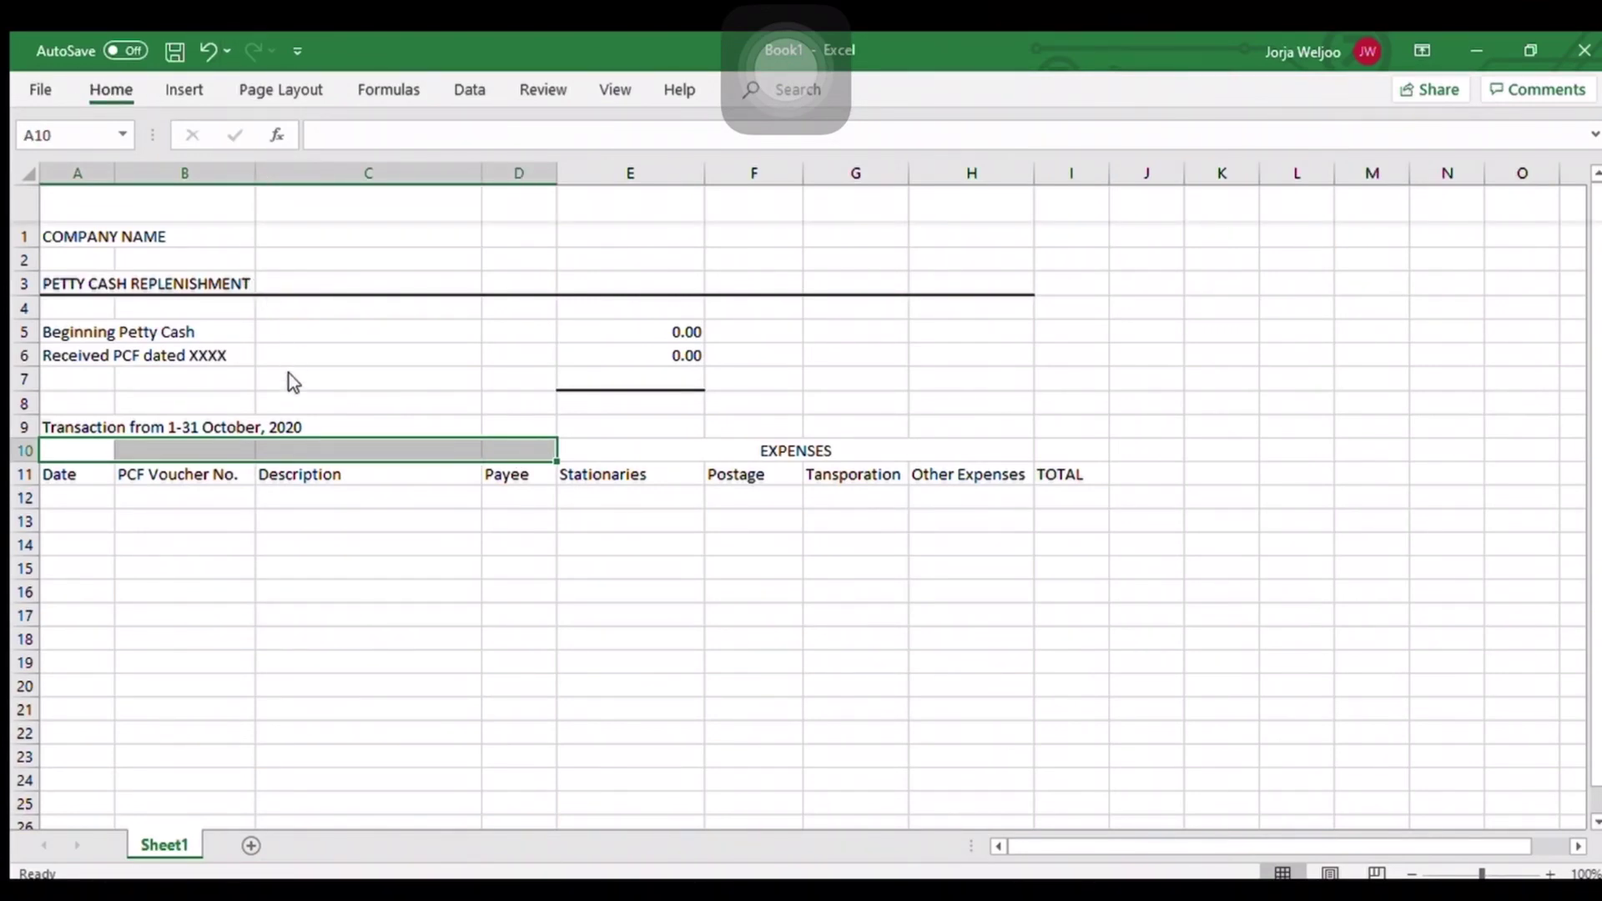
left_click(677, 447)
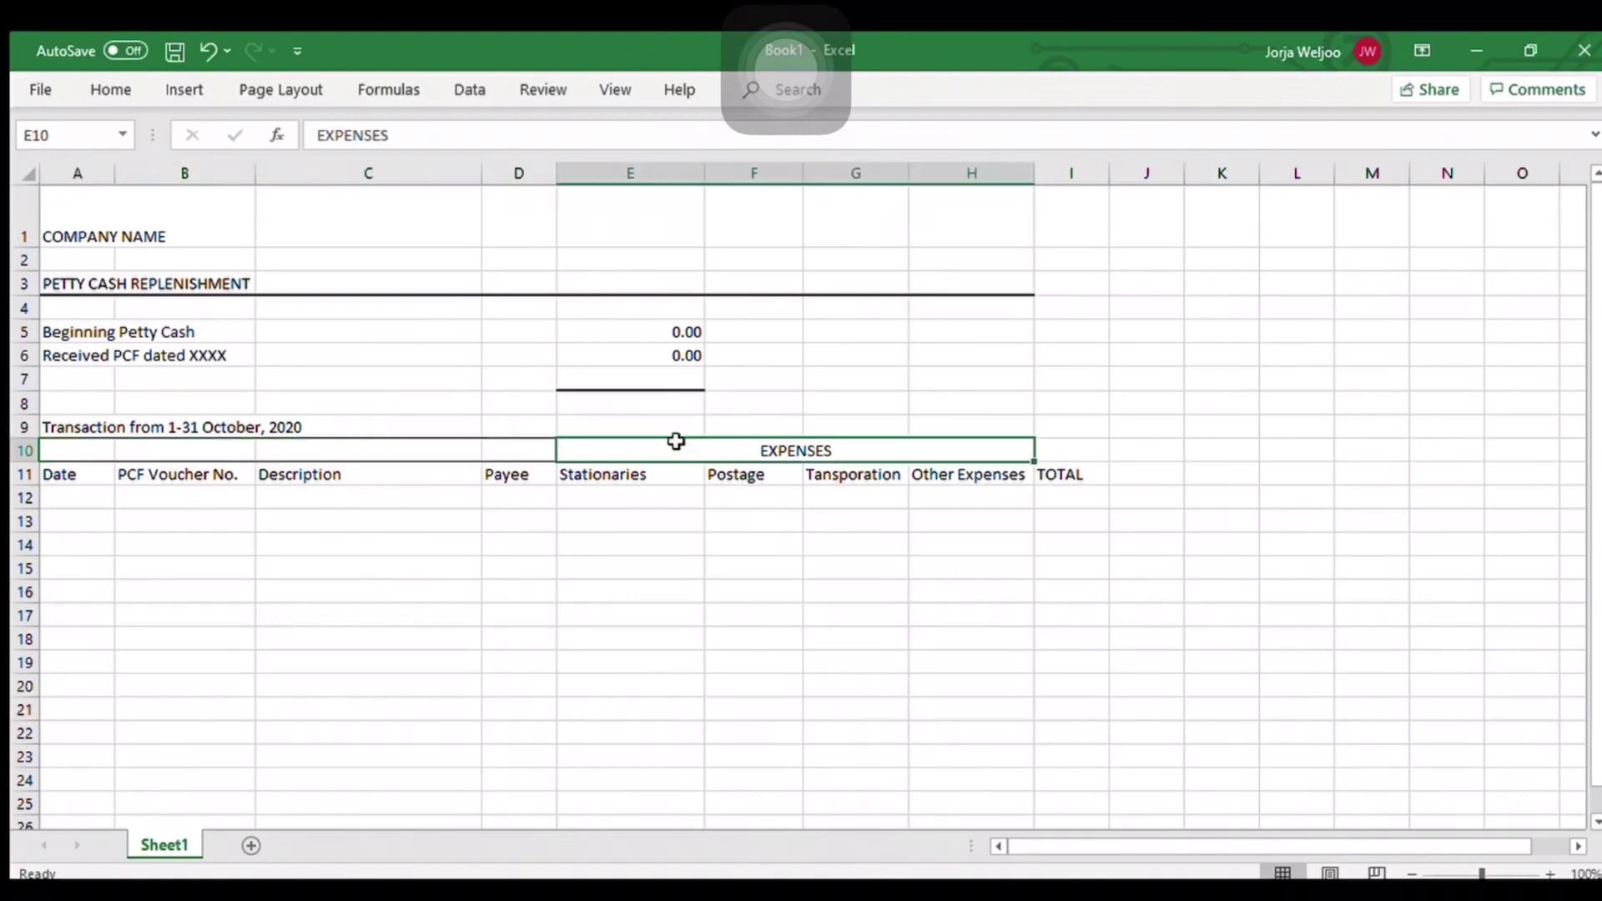
left_click_drag(953, 443, 988, 443)
left_click(113, 91)
left_click(413, 593)
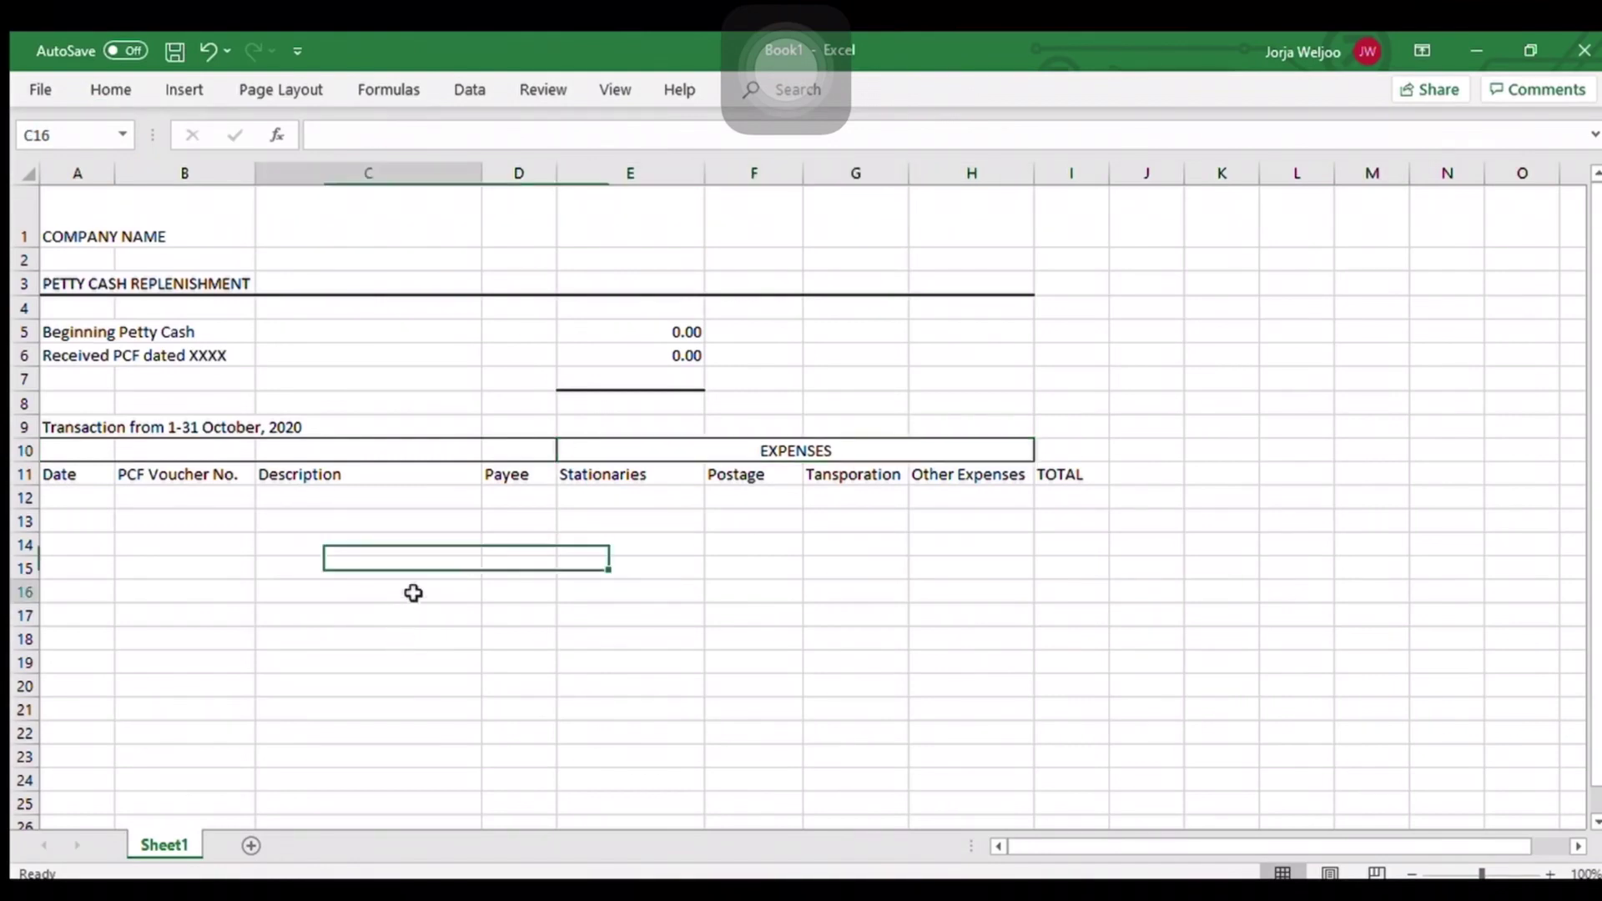
left_click(1076, 451)
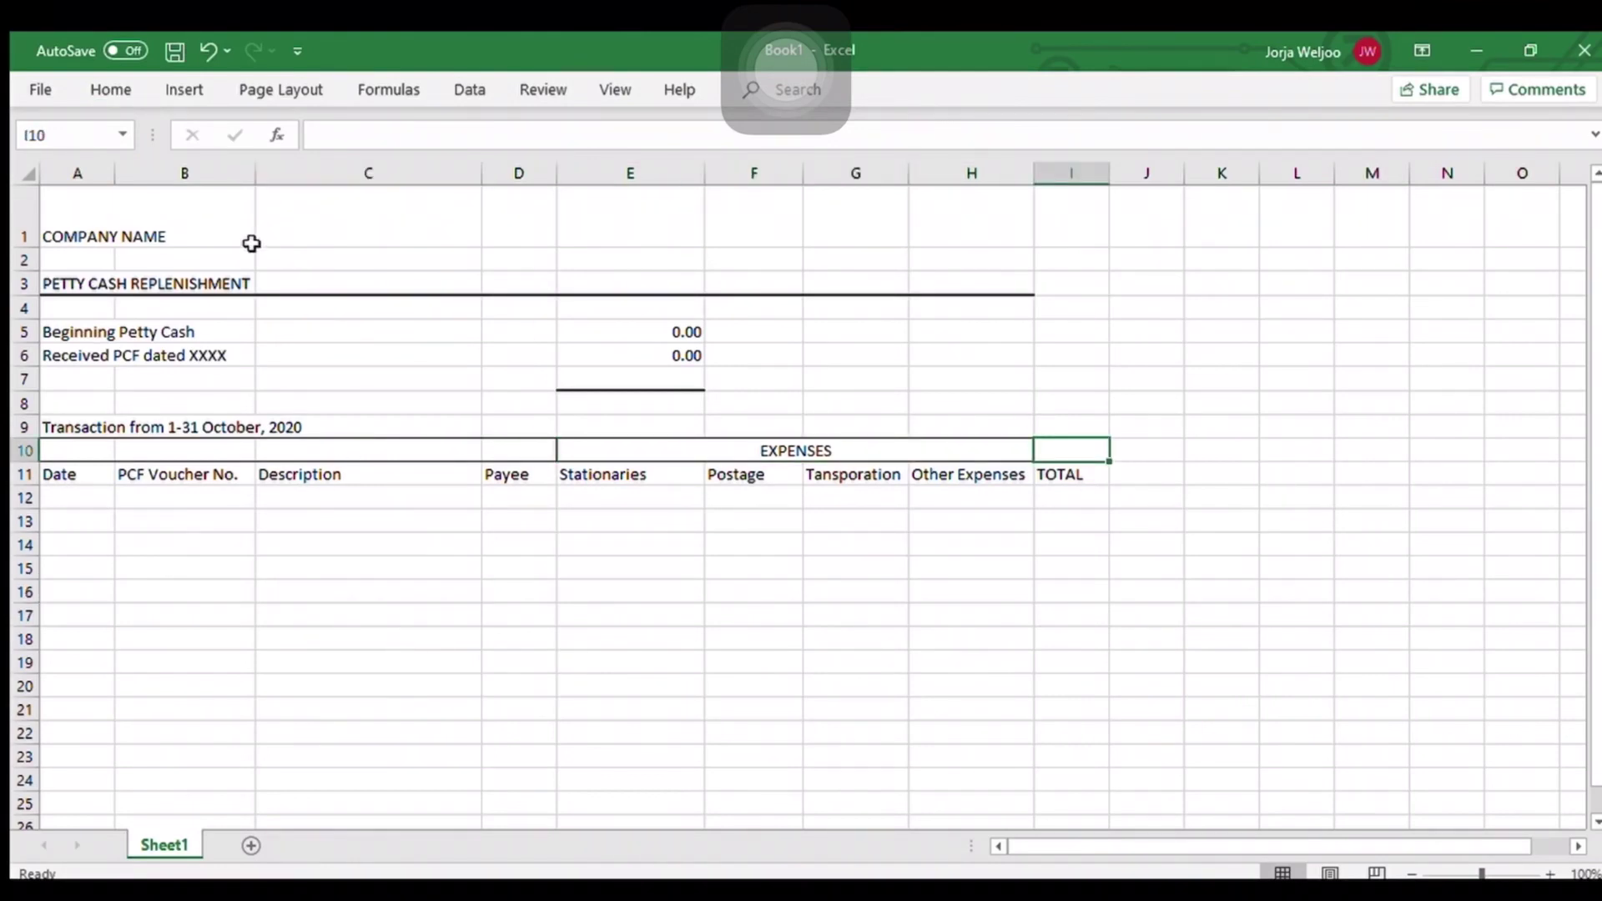
left_click(111, 92)
left_click(200, 543)
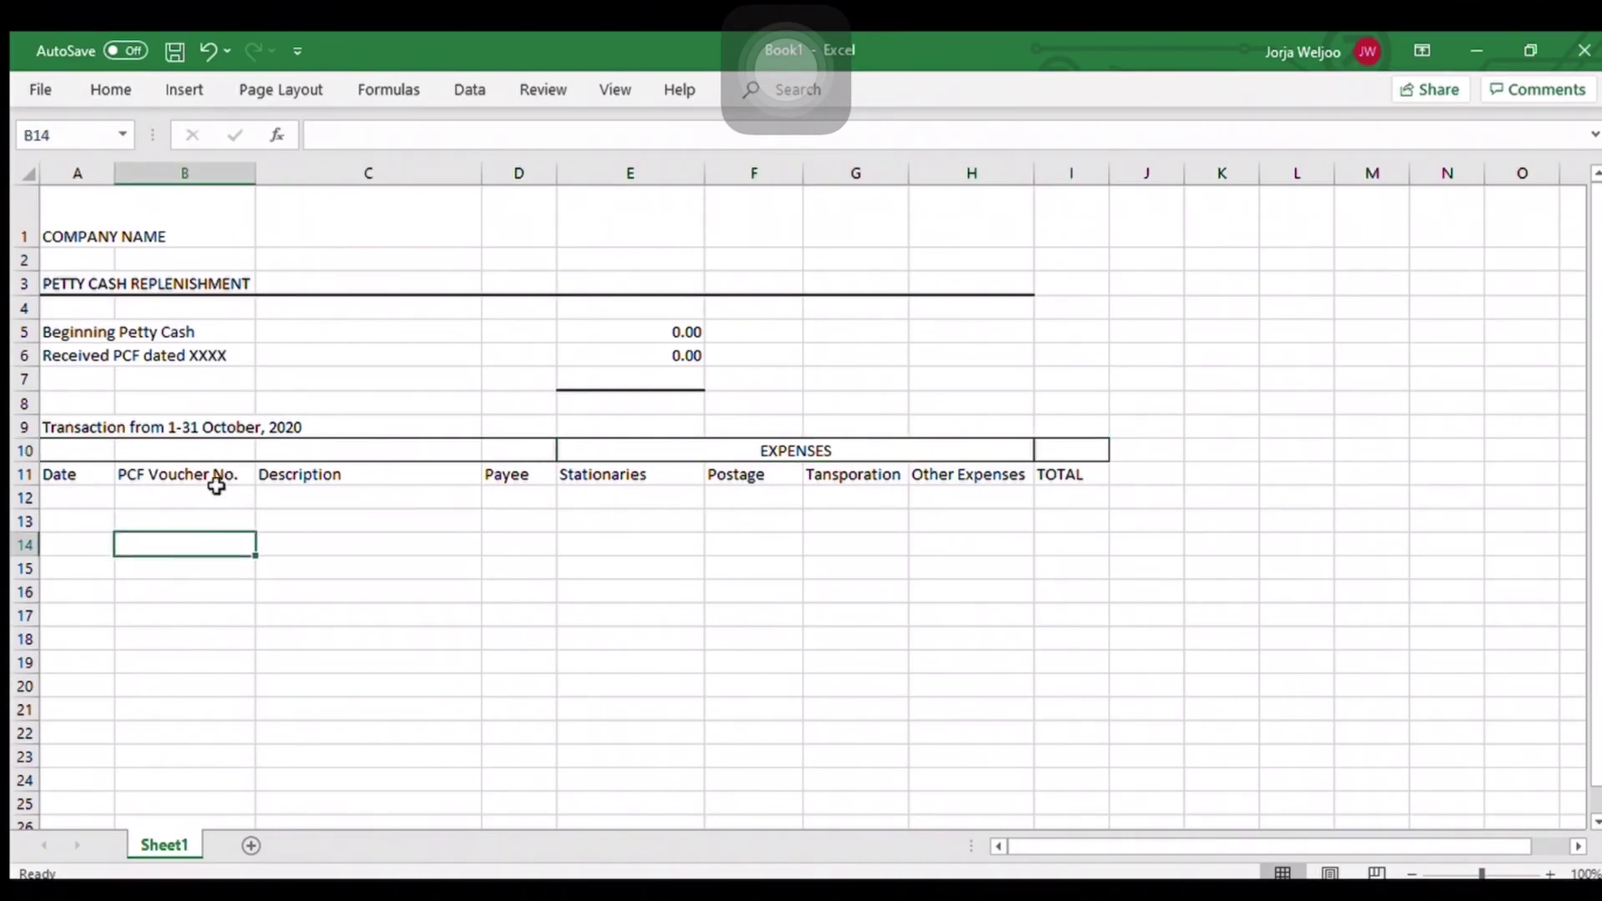
Step: Select the expense table A11:I22 and start applying All Borders
left_click_drag(78, 472, 1051, 729)
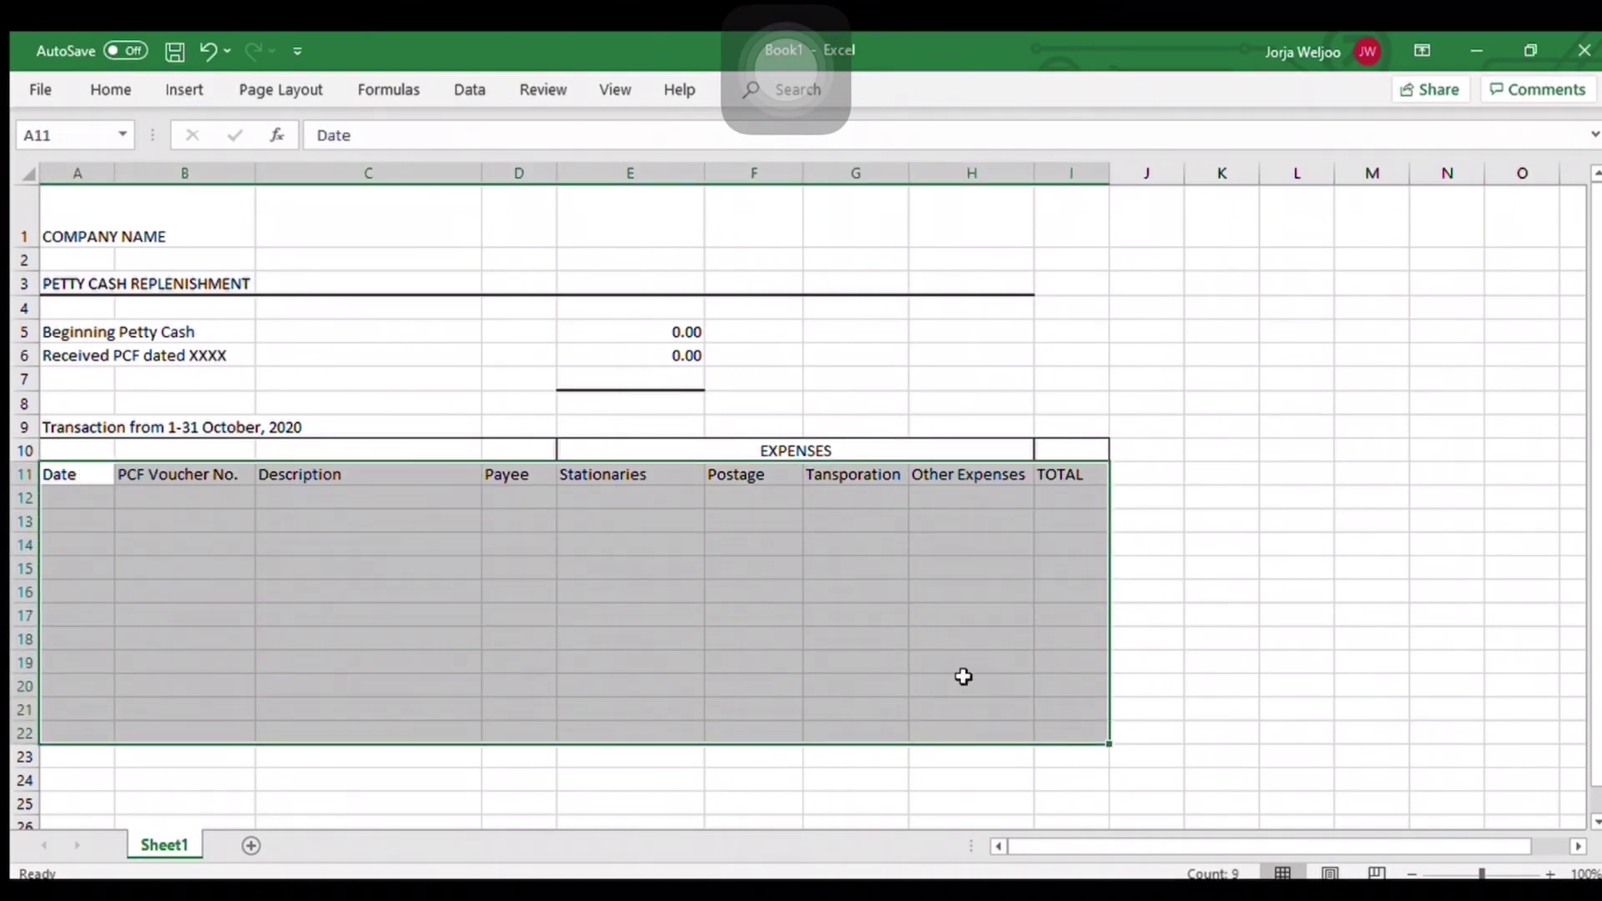
left_click(110, 92)
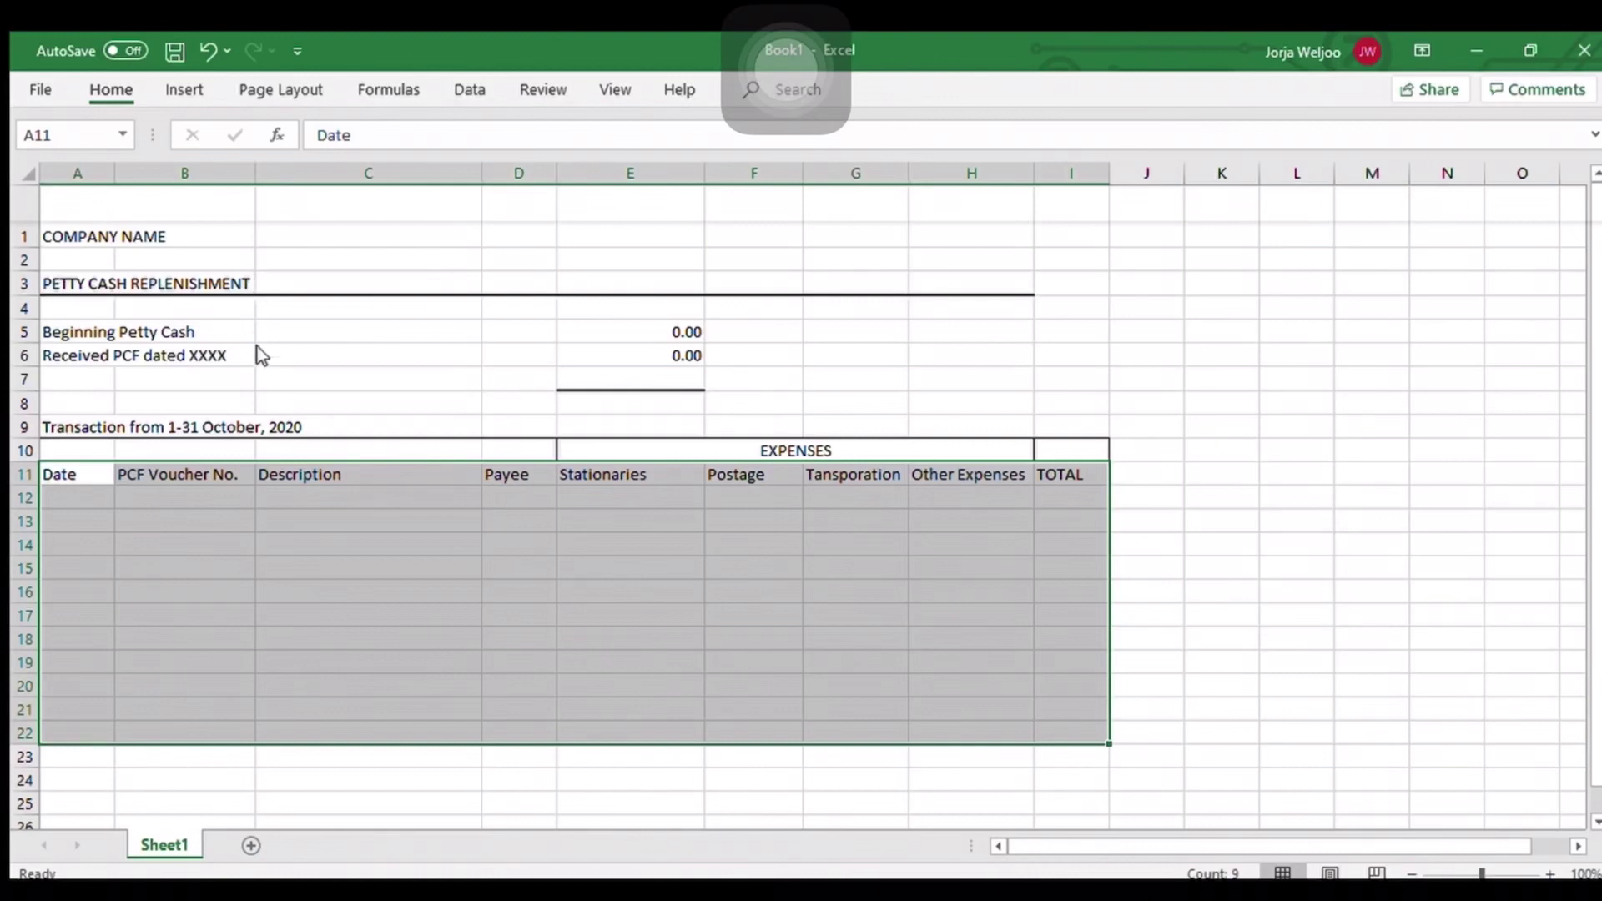
key("alt+h")
Step: Finish the All Borders grid, then label E28 'Remaining End of October 2020'
key("b")
key("a")
left_click(377, 591)
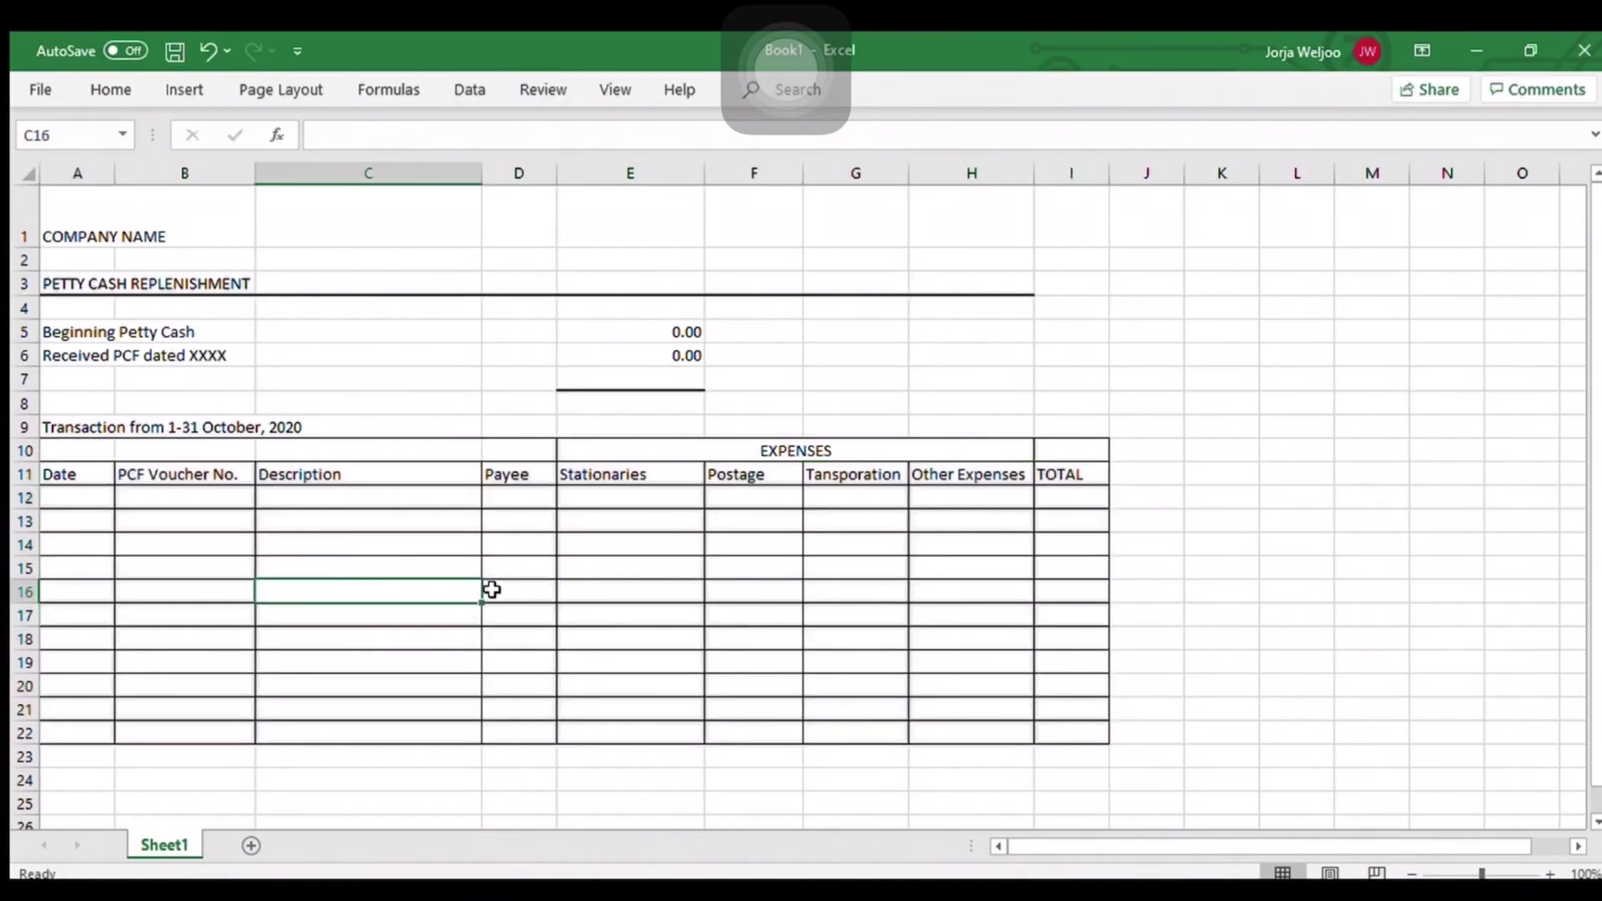
scroll(417, 586, "down", 2)
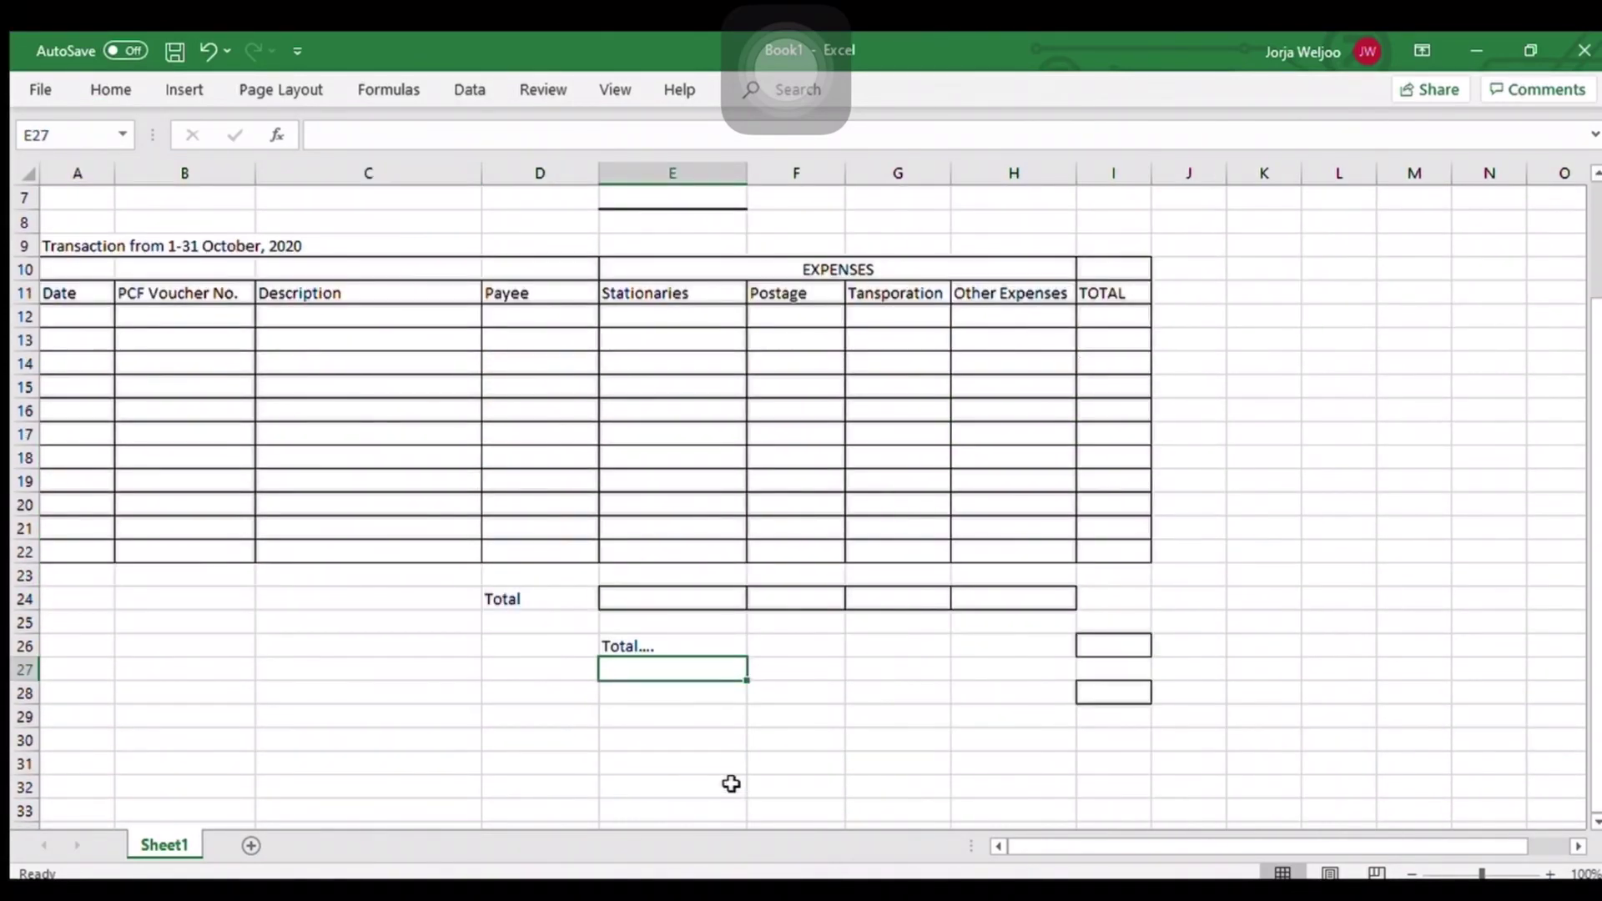
left_click(719, 766)
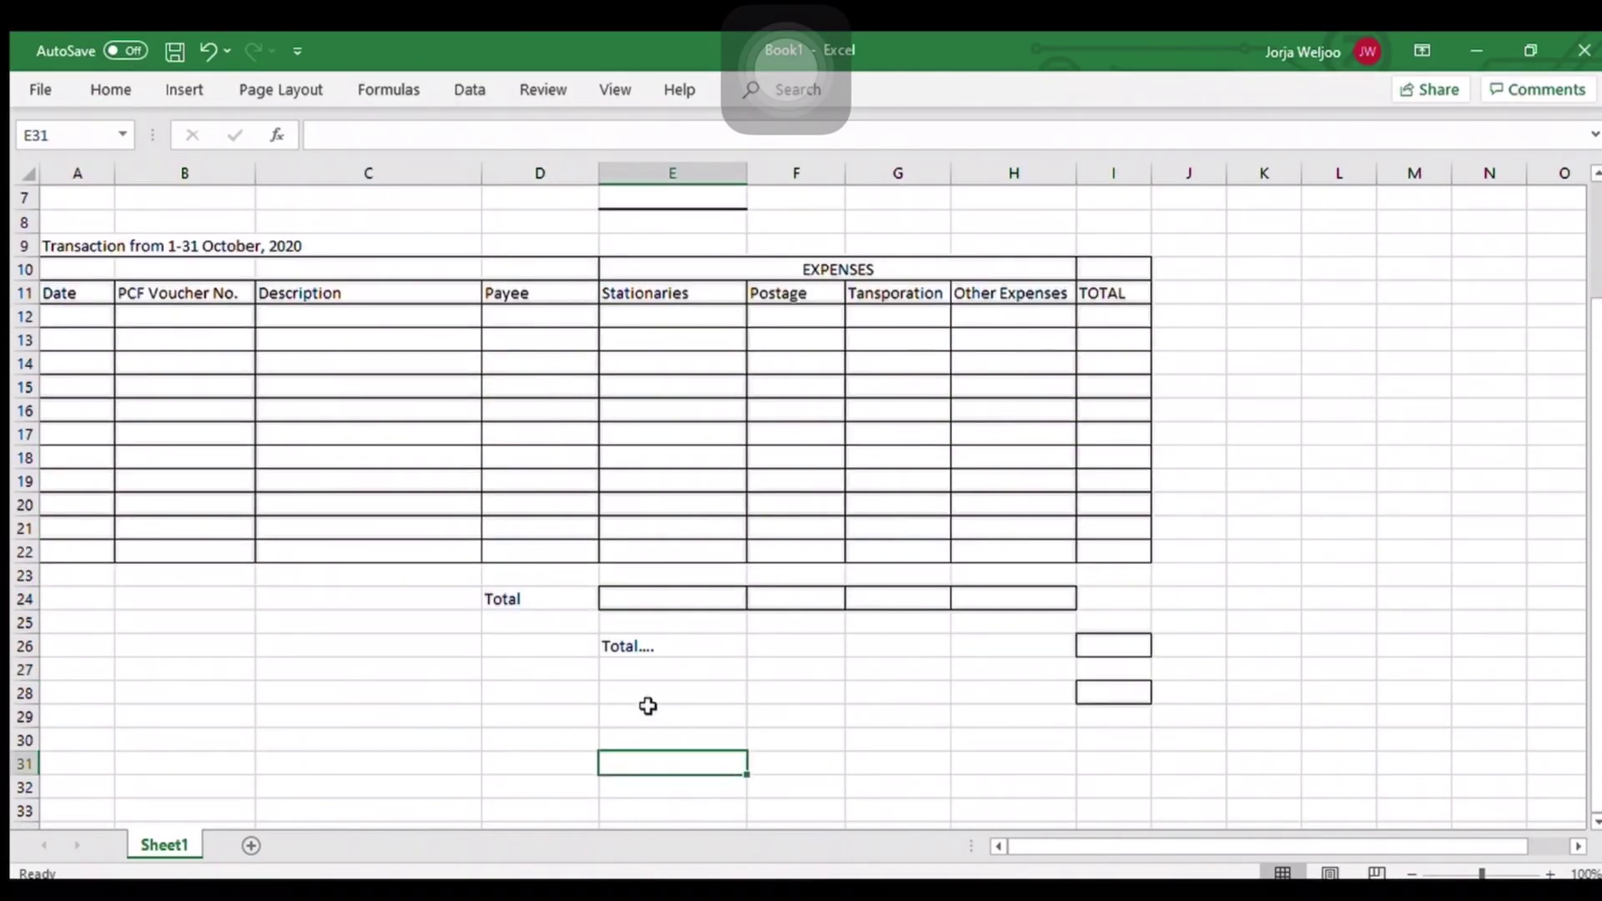
left_click(638, 693)
type("Remiani")
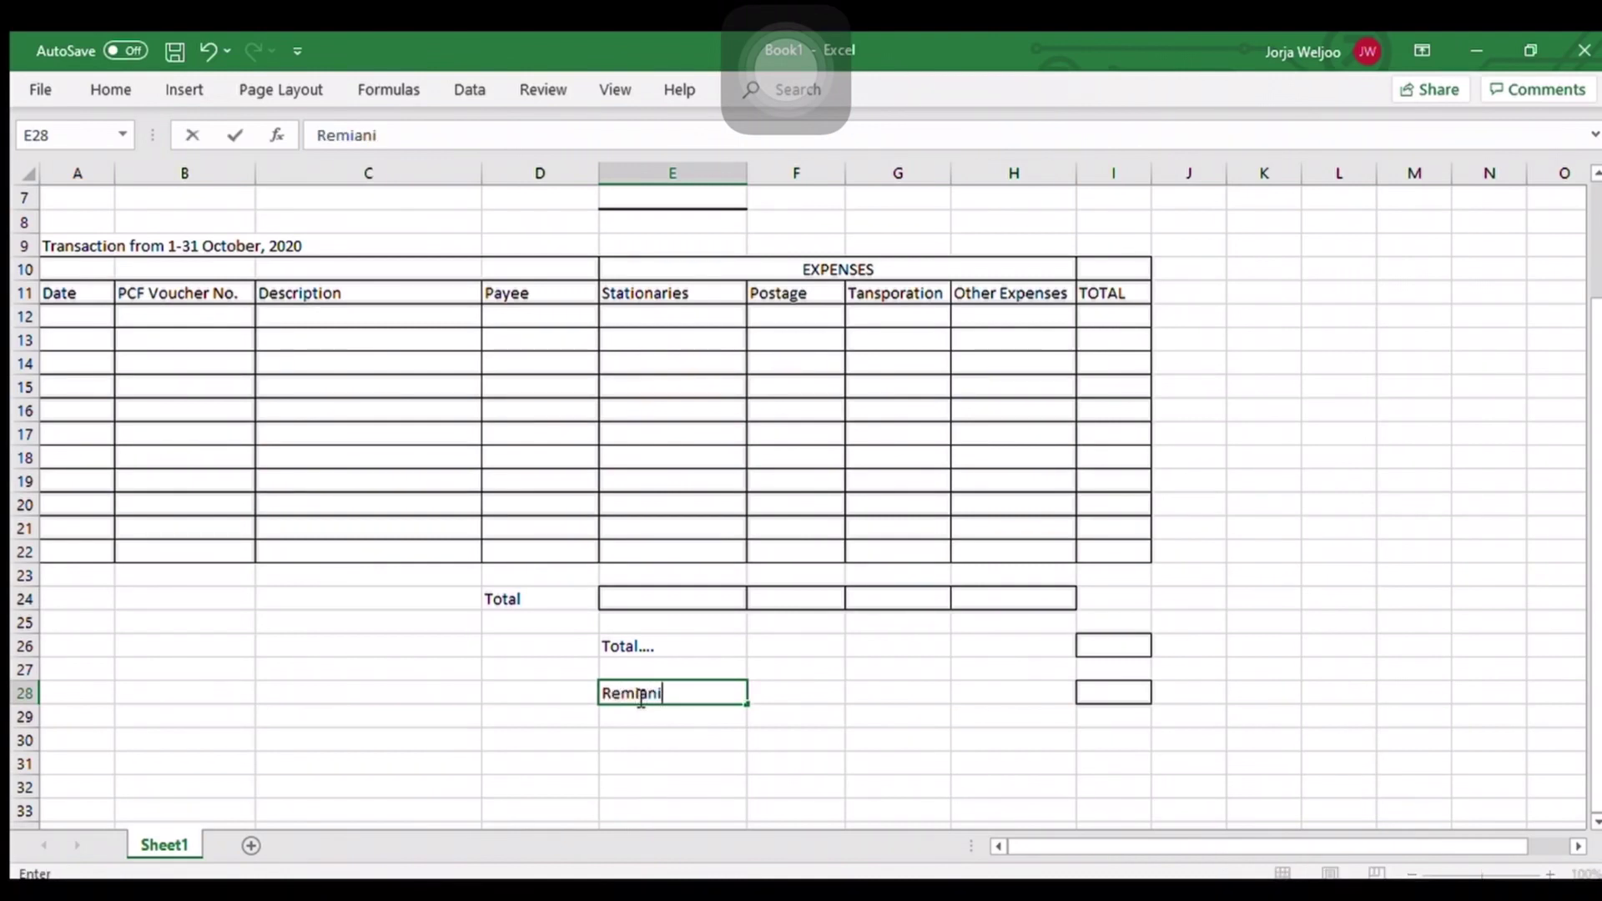
key("BackSpace")
key("BackSpace")
key("BackSpace")
type("ning End ")
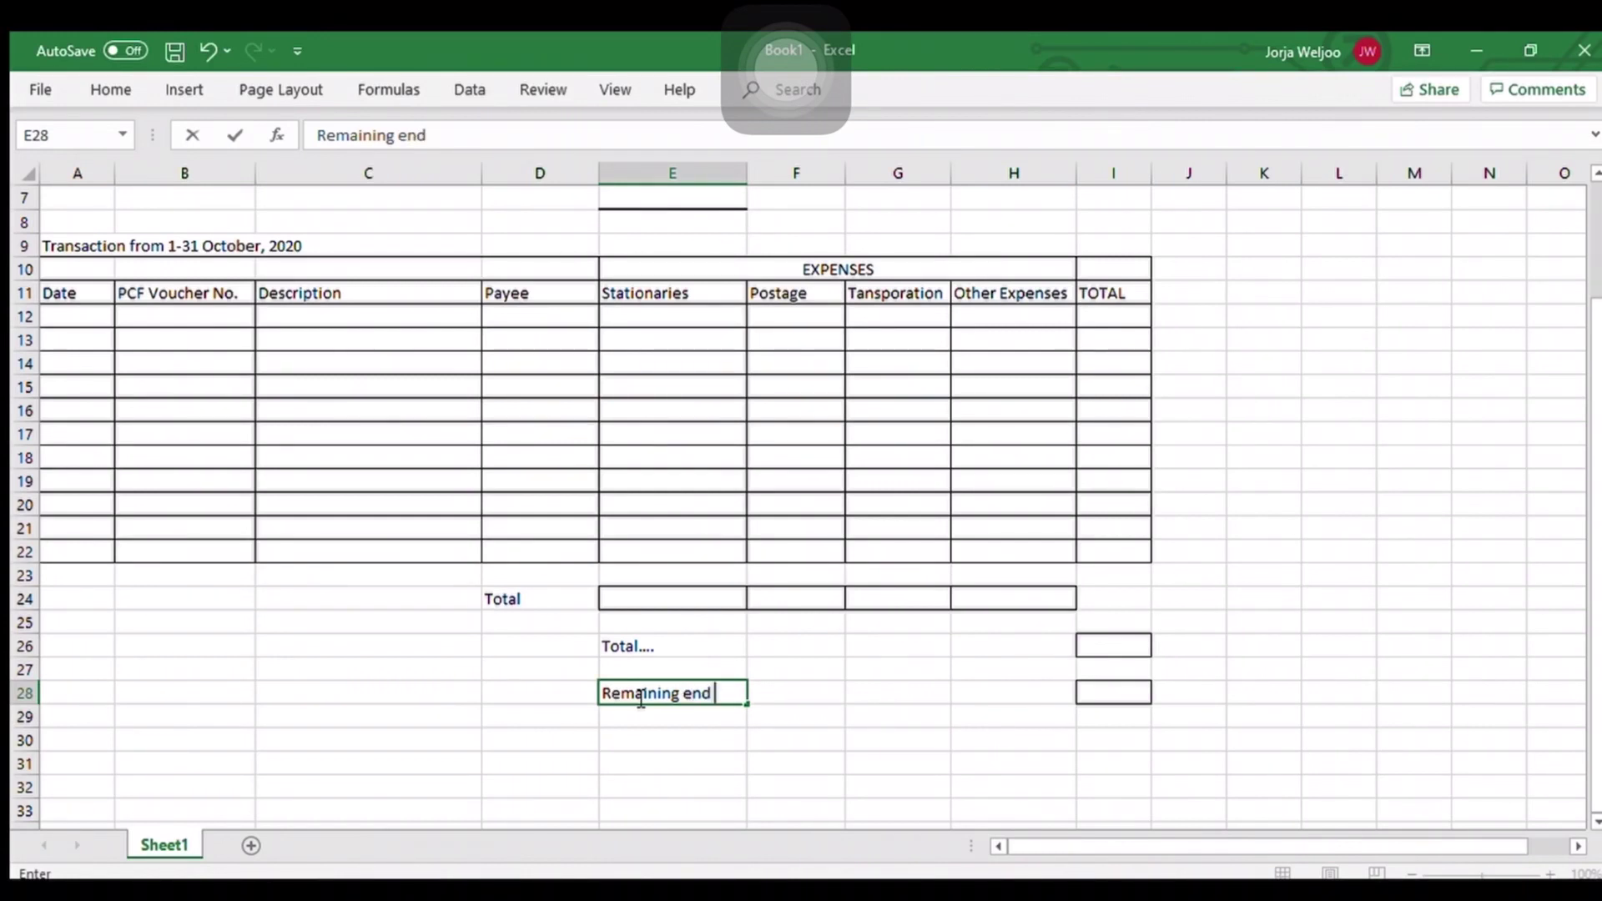
type("of OC")
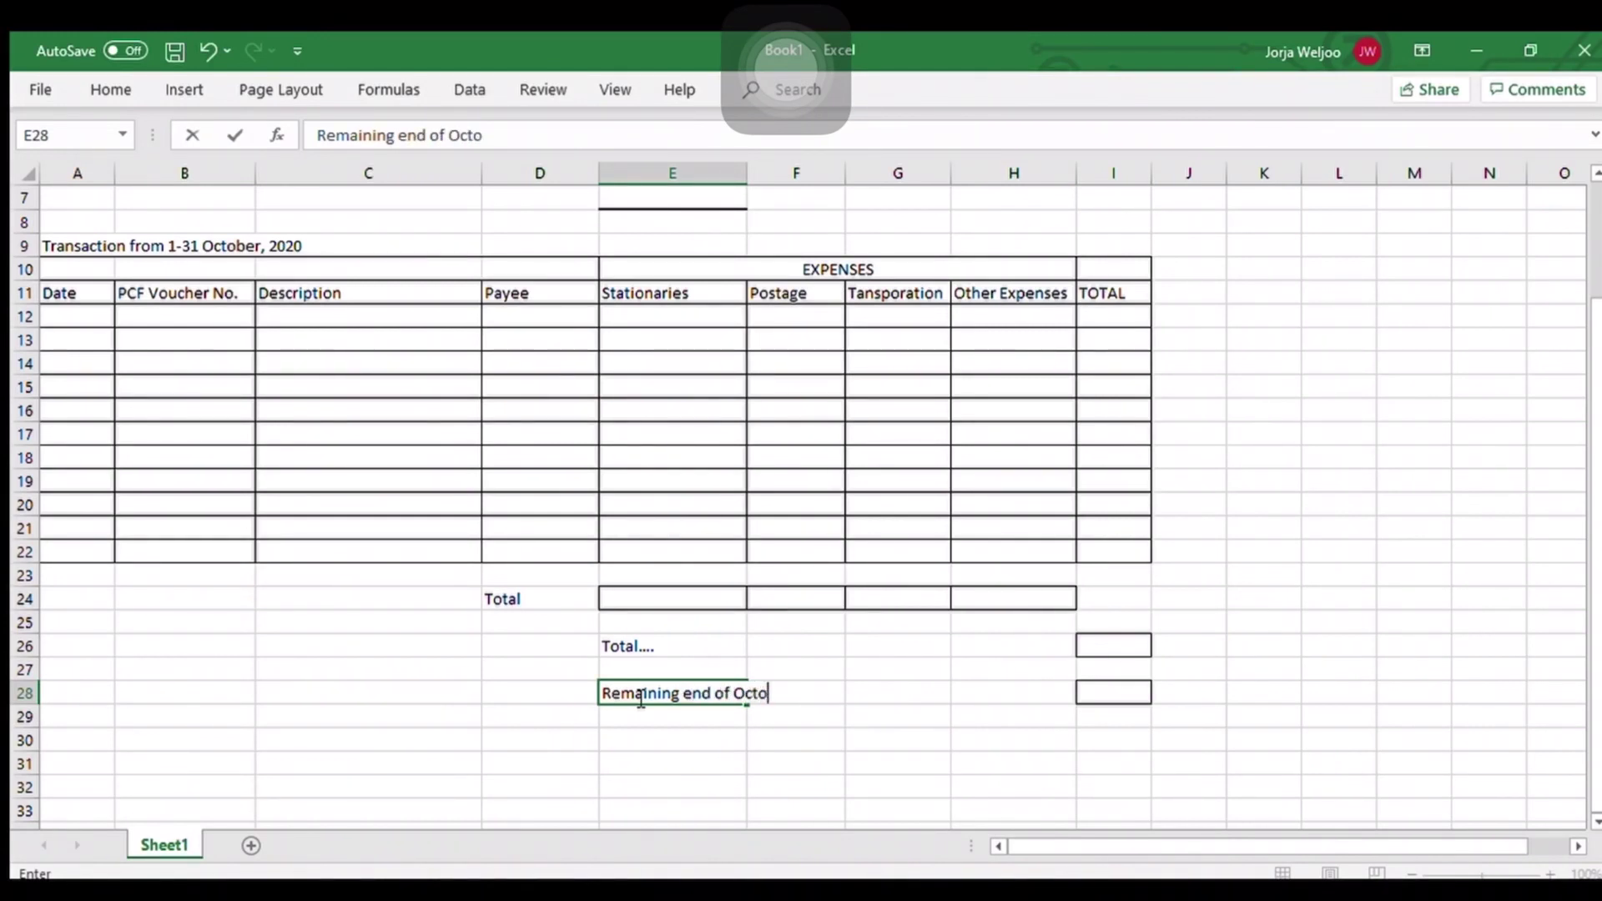
type("tober 2020")
key("Return")
Step: Fill the remaining balance cell I28 yellow
scroll(1223, 583, "down", 1)
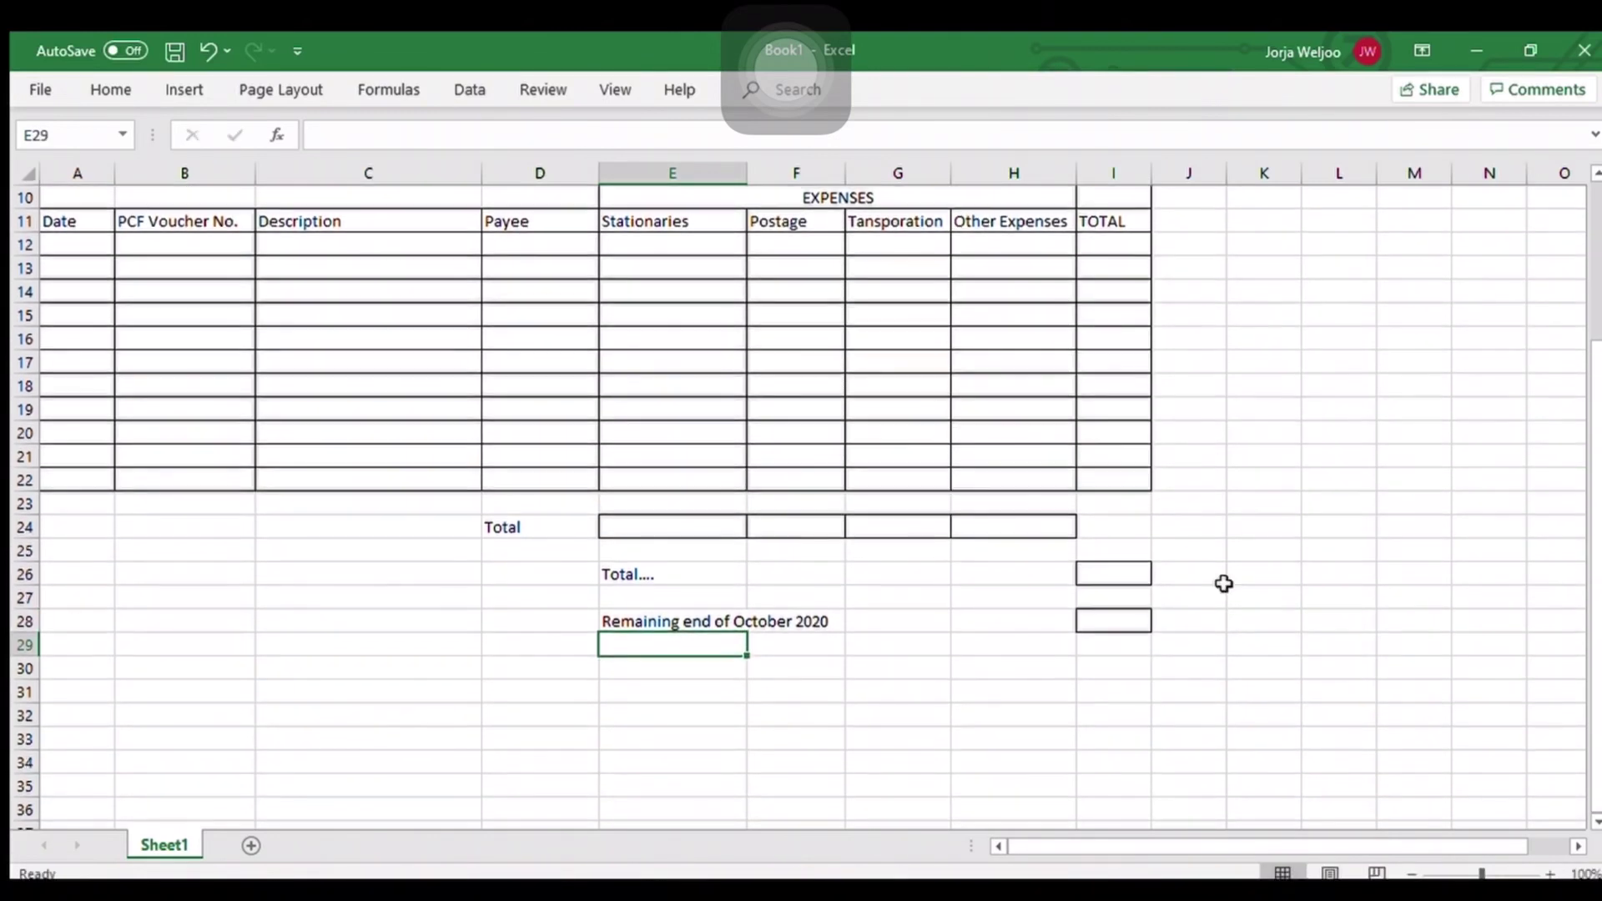
left_click(1093, 620)
left_click(111, 88)
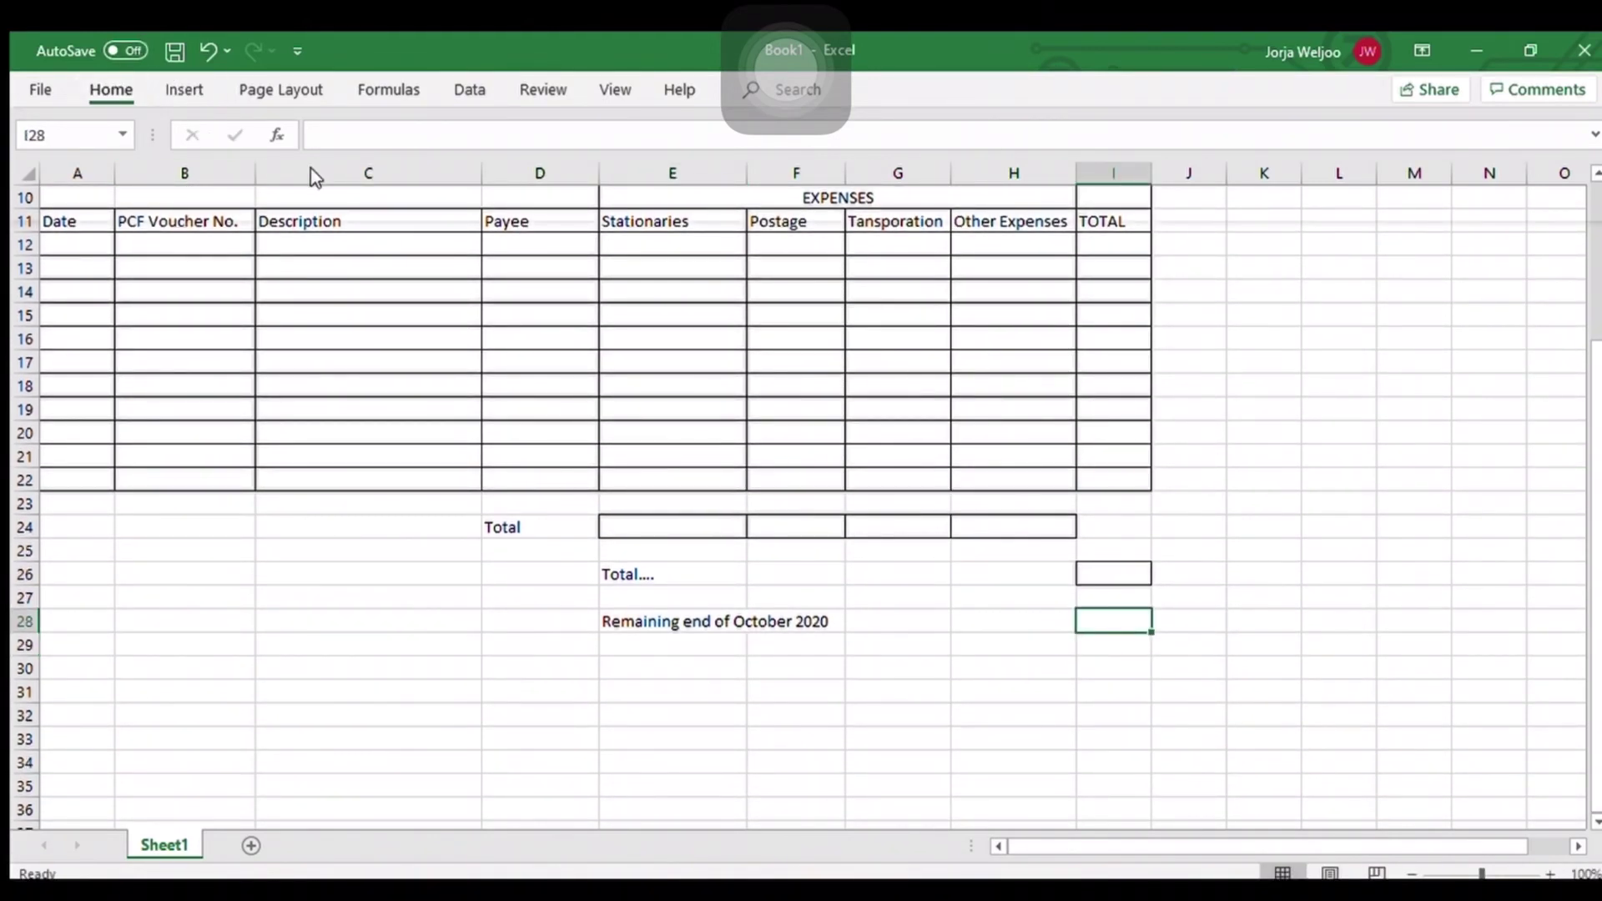
key("alt+h")
key("h")
key("Return")
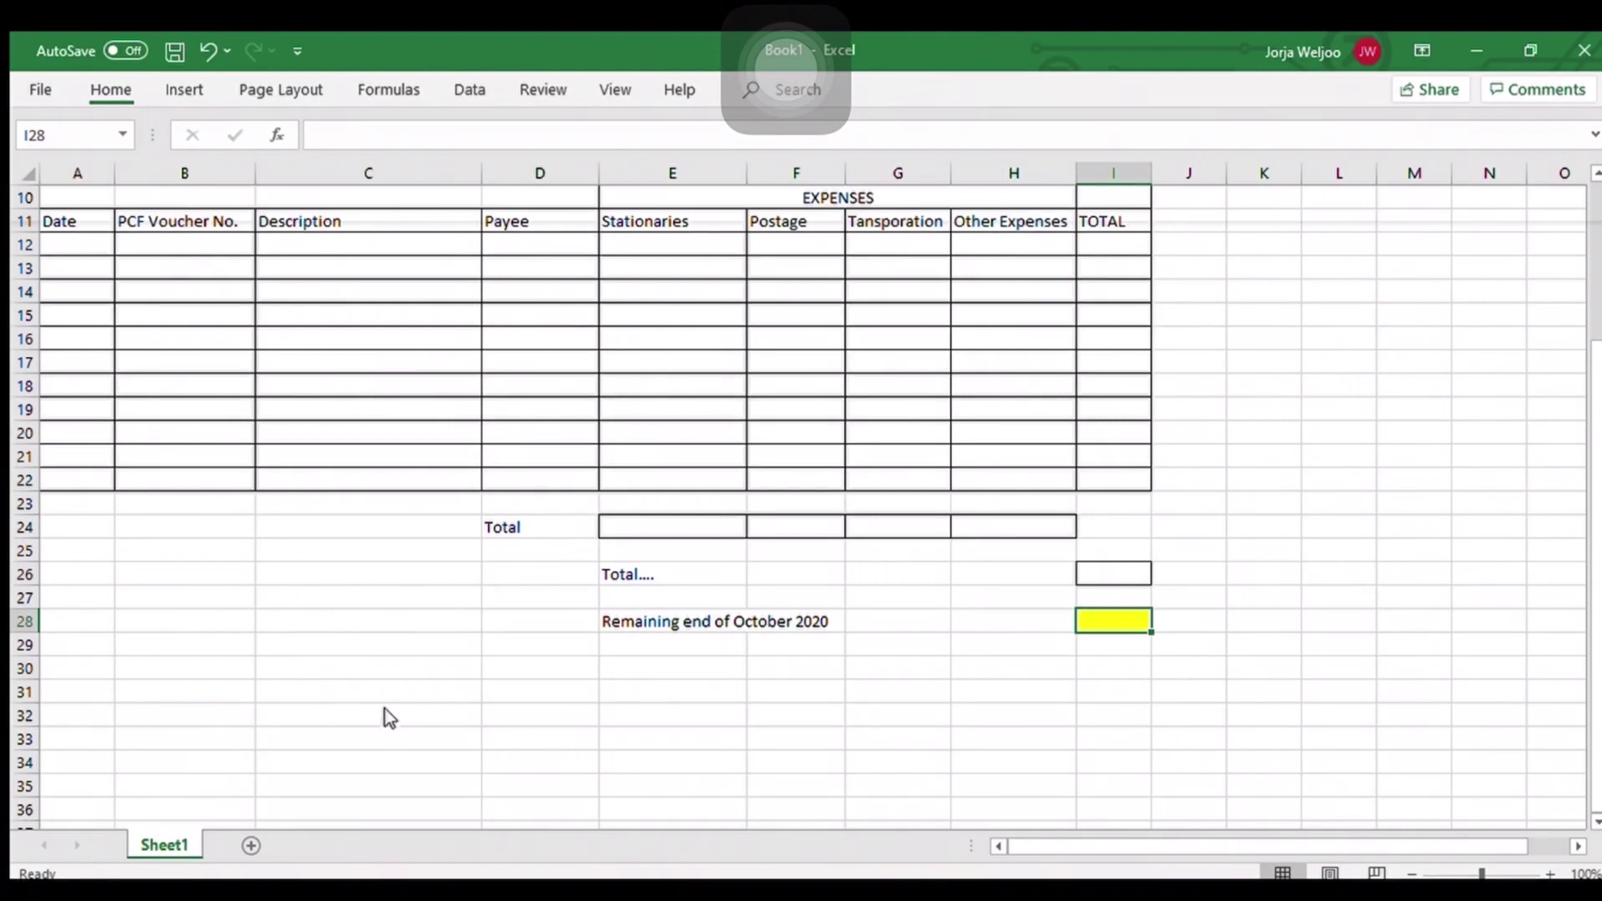
left_click(335, 686)
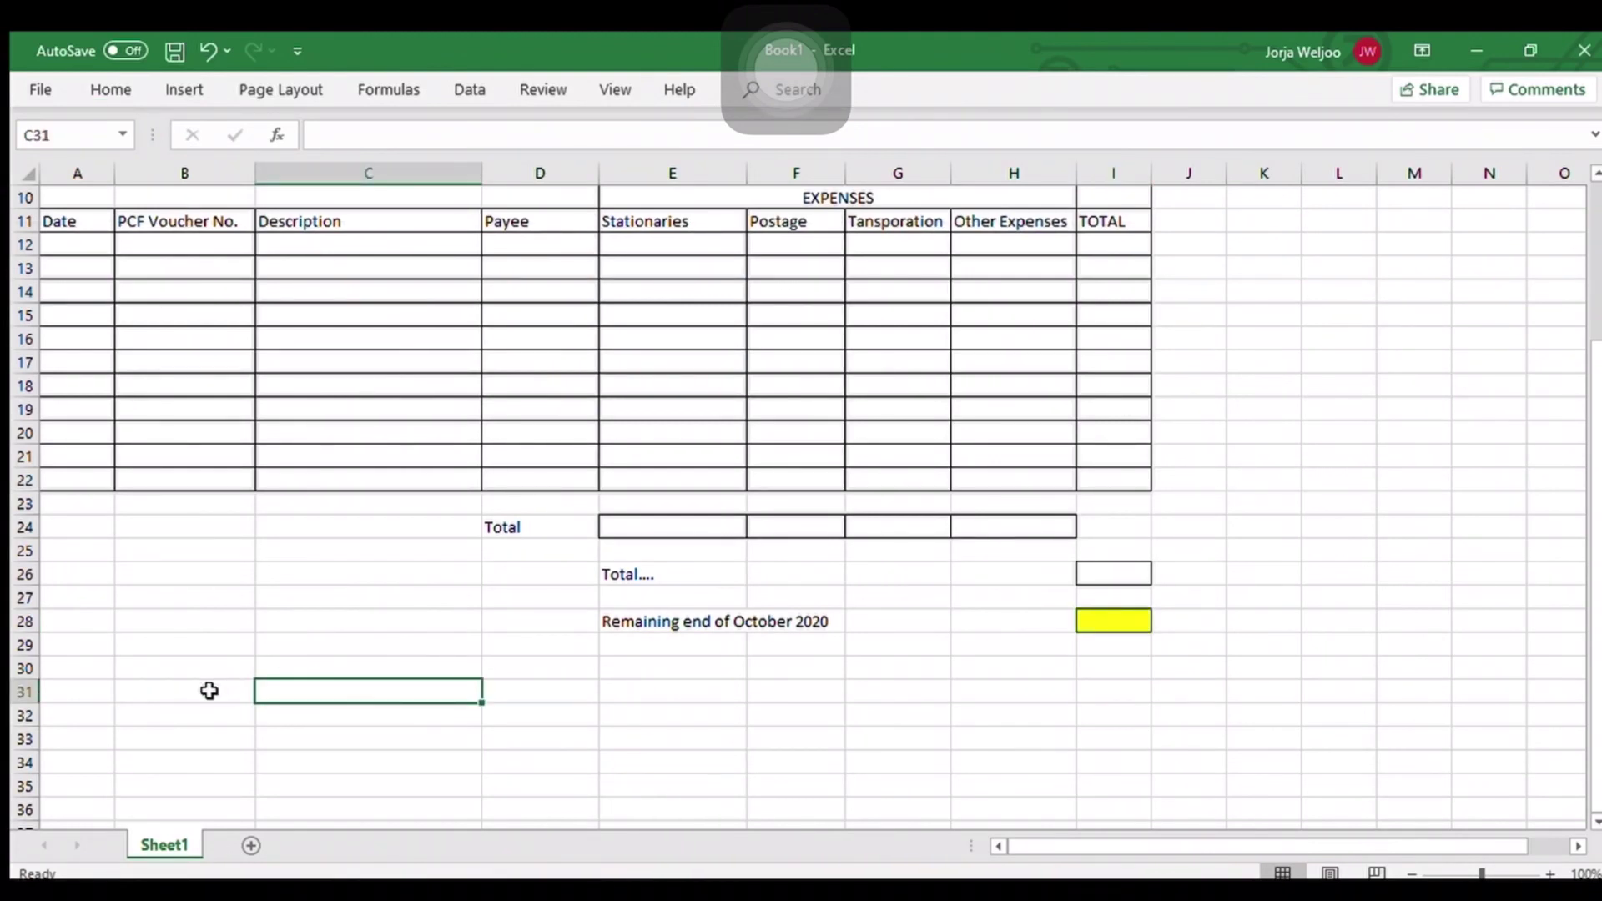
Step: Enter the label 'Prepared By;' in A31
left_click(82, 692)
type("Pte")
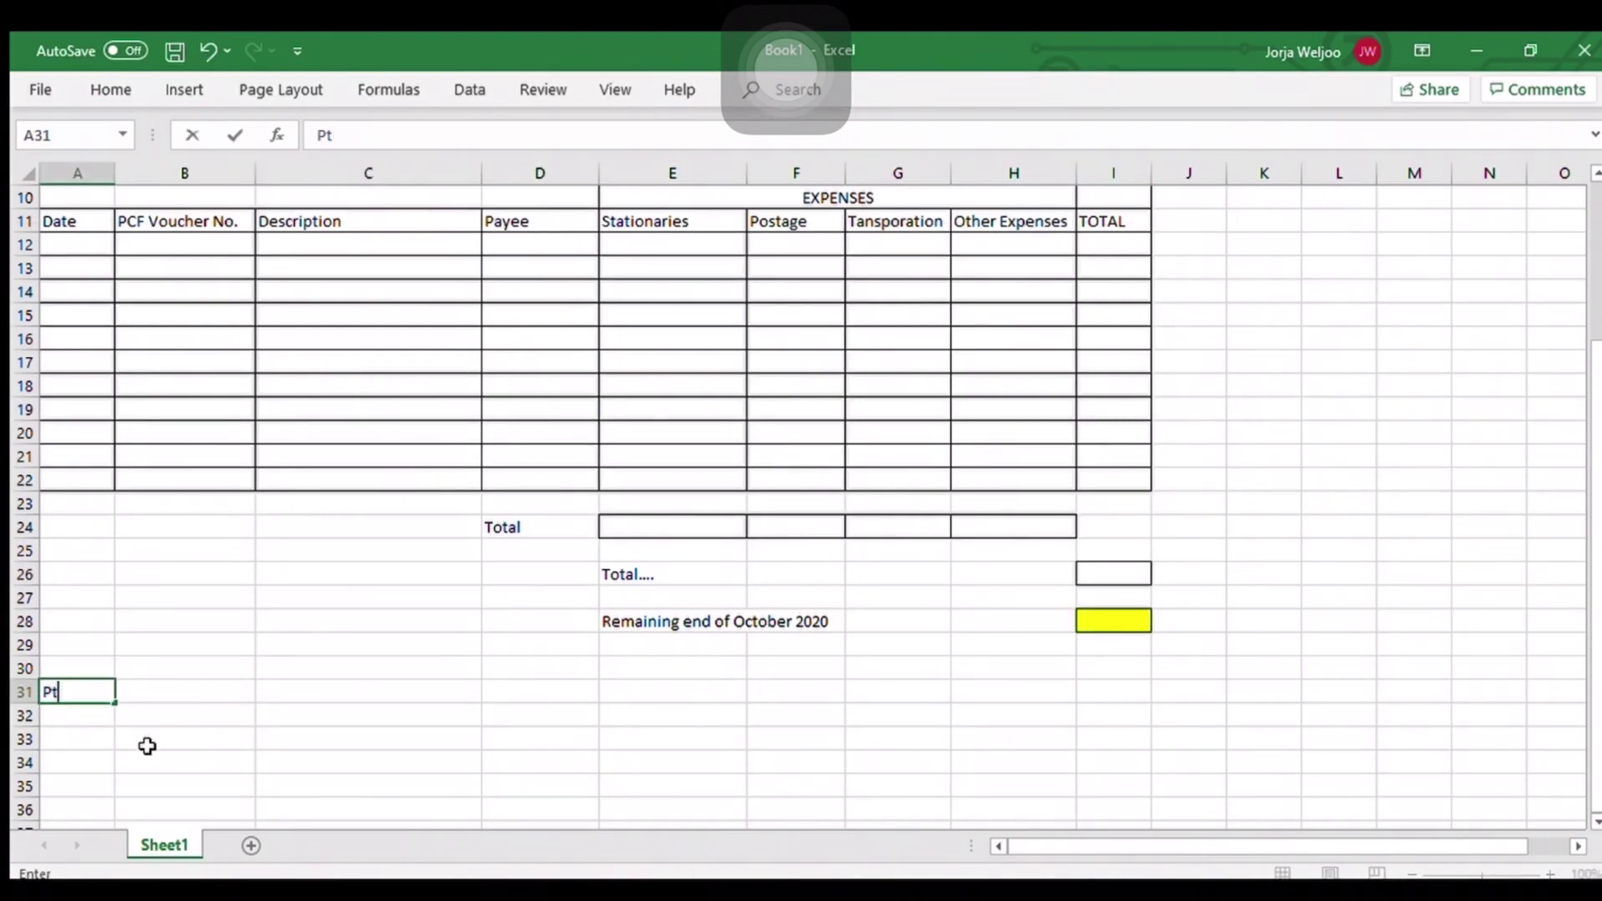
key("BackSpace")
type("repayr")
type(" B")
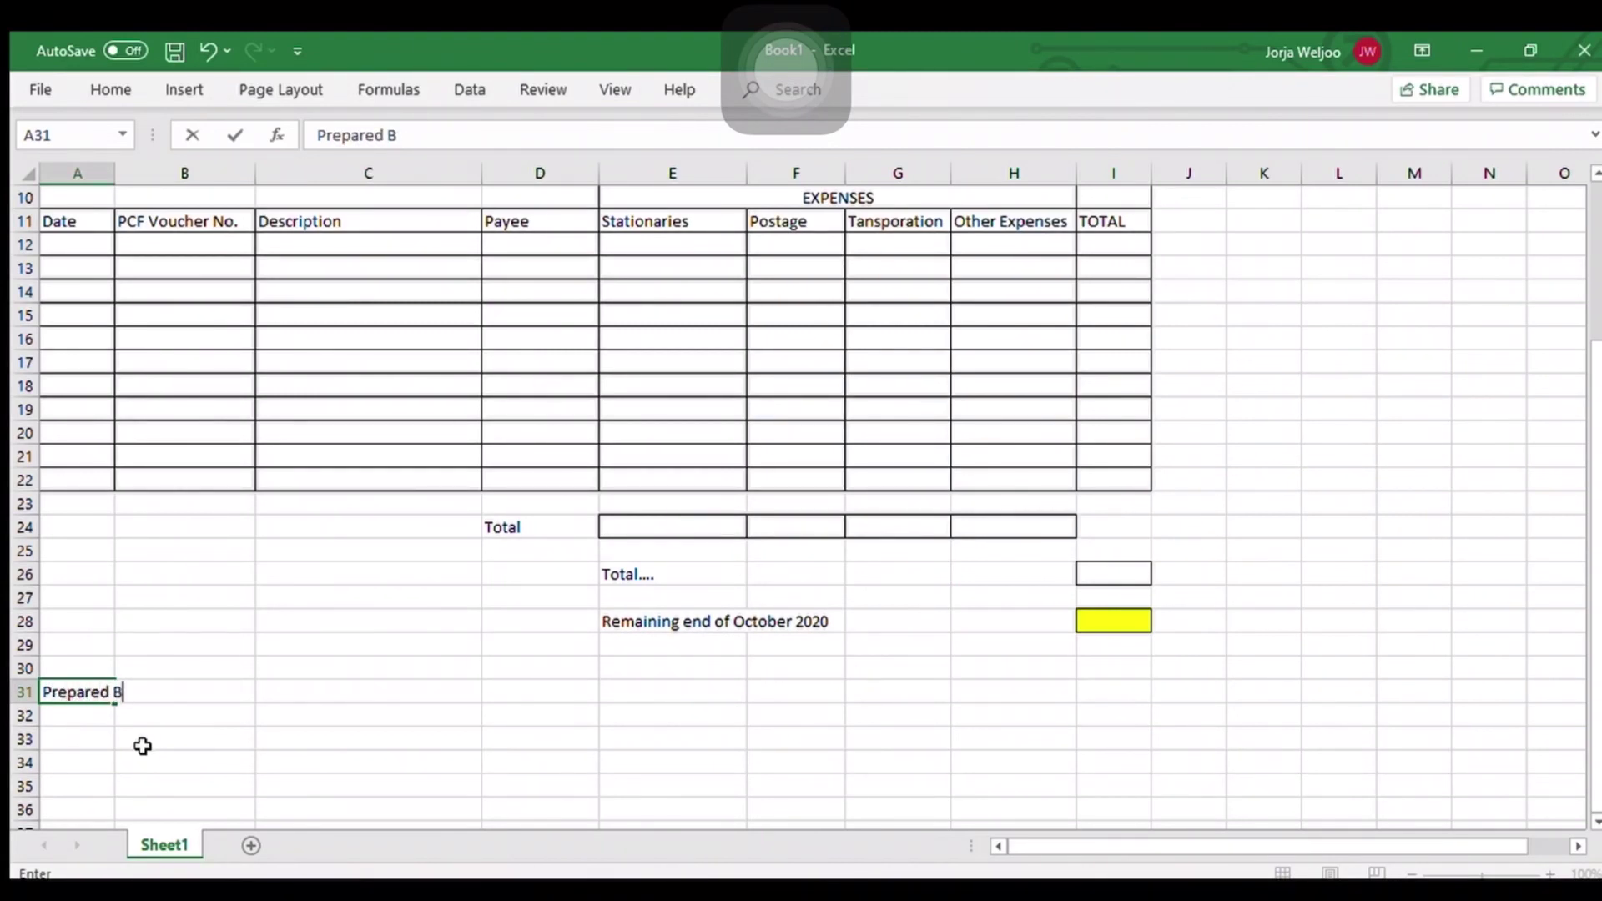
type("y;")
key("Return")
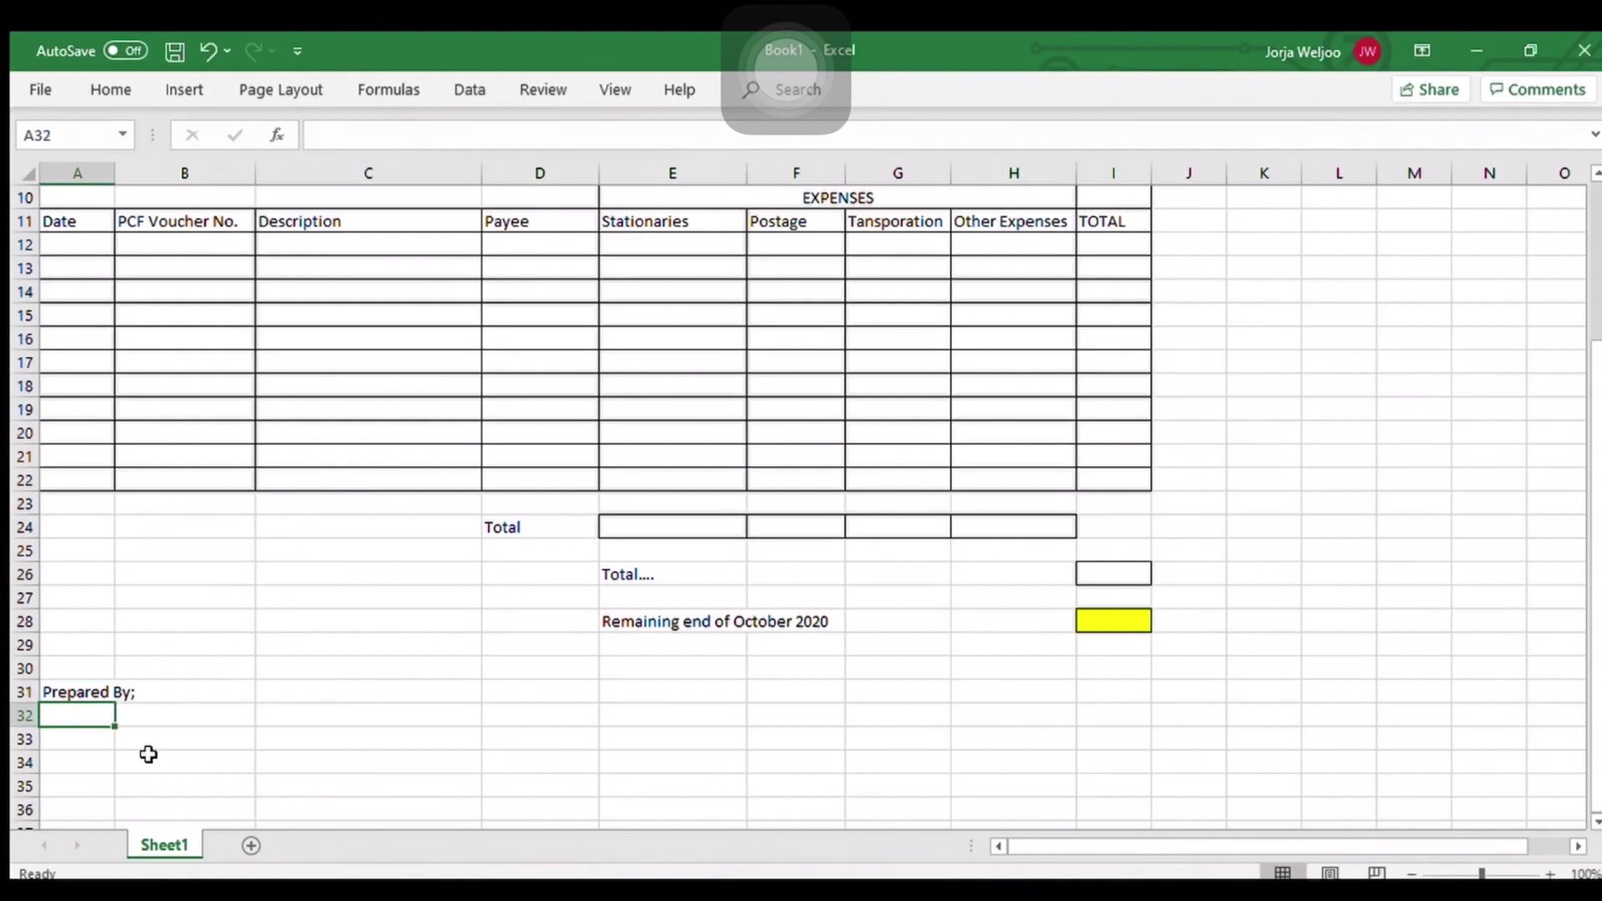
Step: Add a bottom border to B34 as the signature line
scroll(148, 734, "down", 1)
left_click_drag(158, 691, 205, 692)
left_click(109, 92)
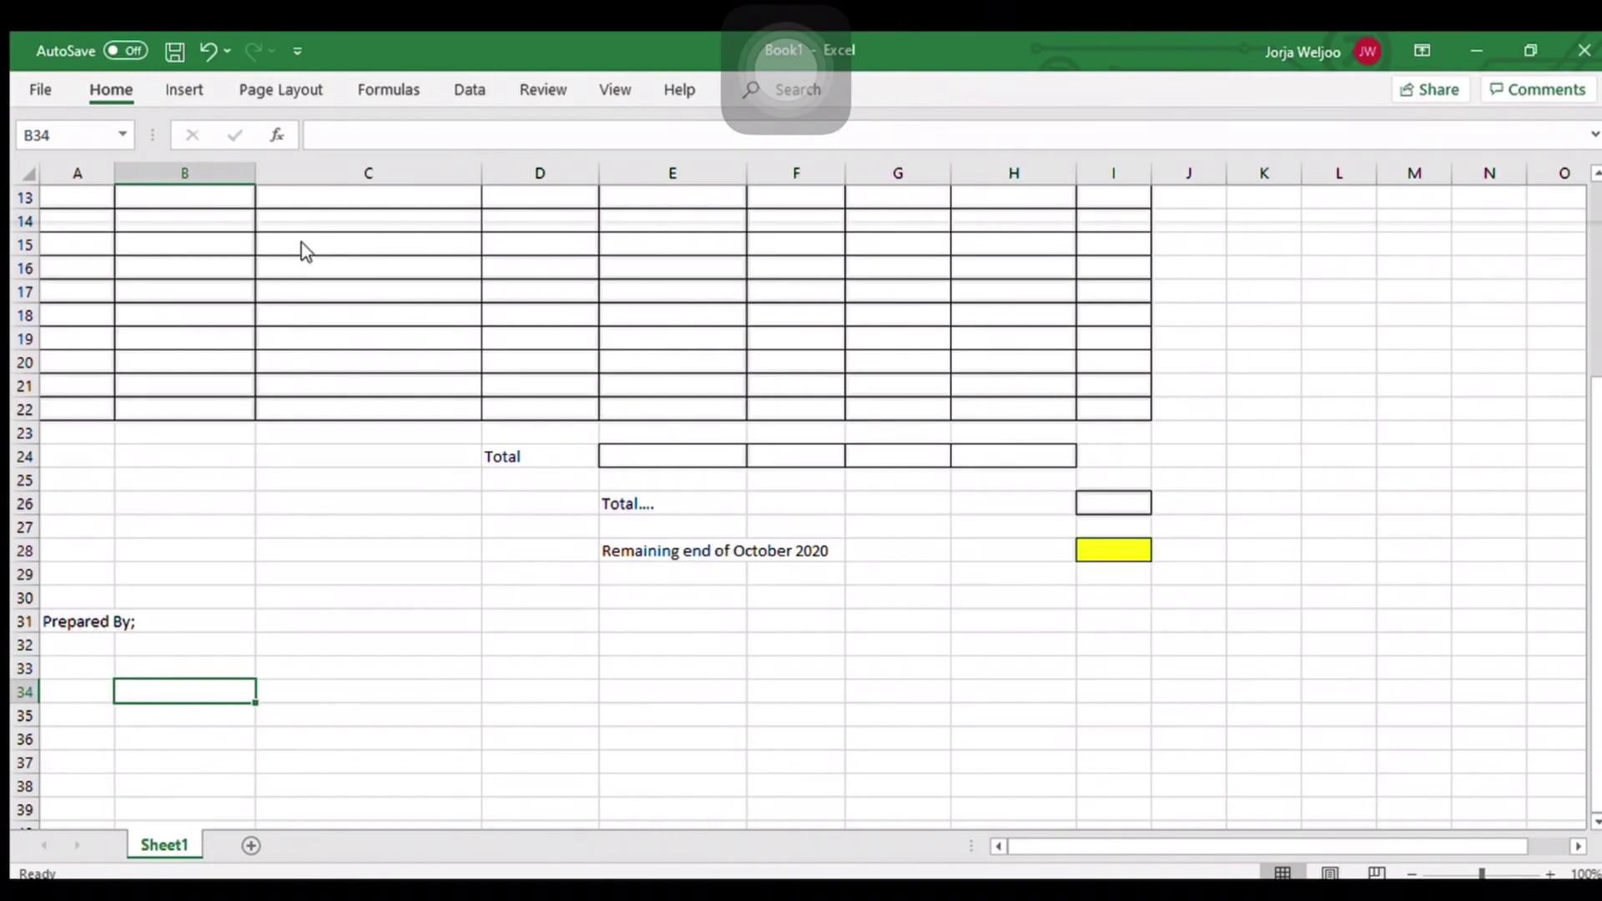
Step: Enter 'Petty Cash - Incharge' in B35 and widen column B to fit
left_click(207, 716)
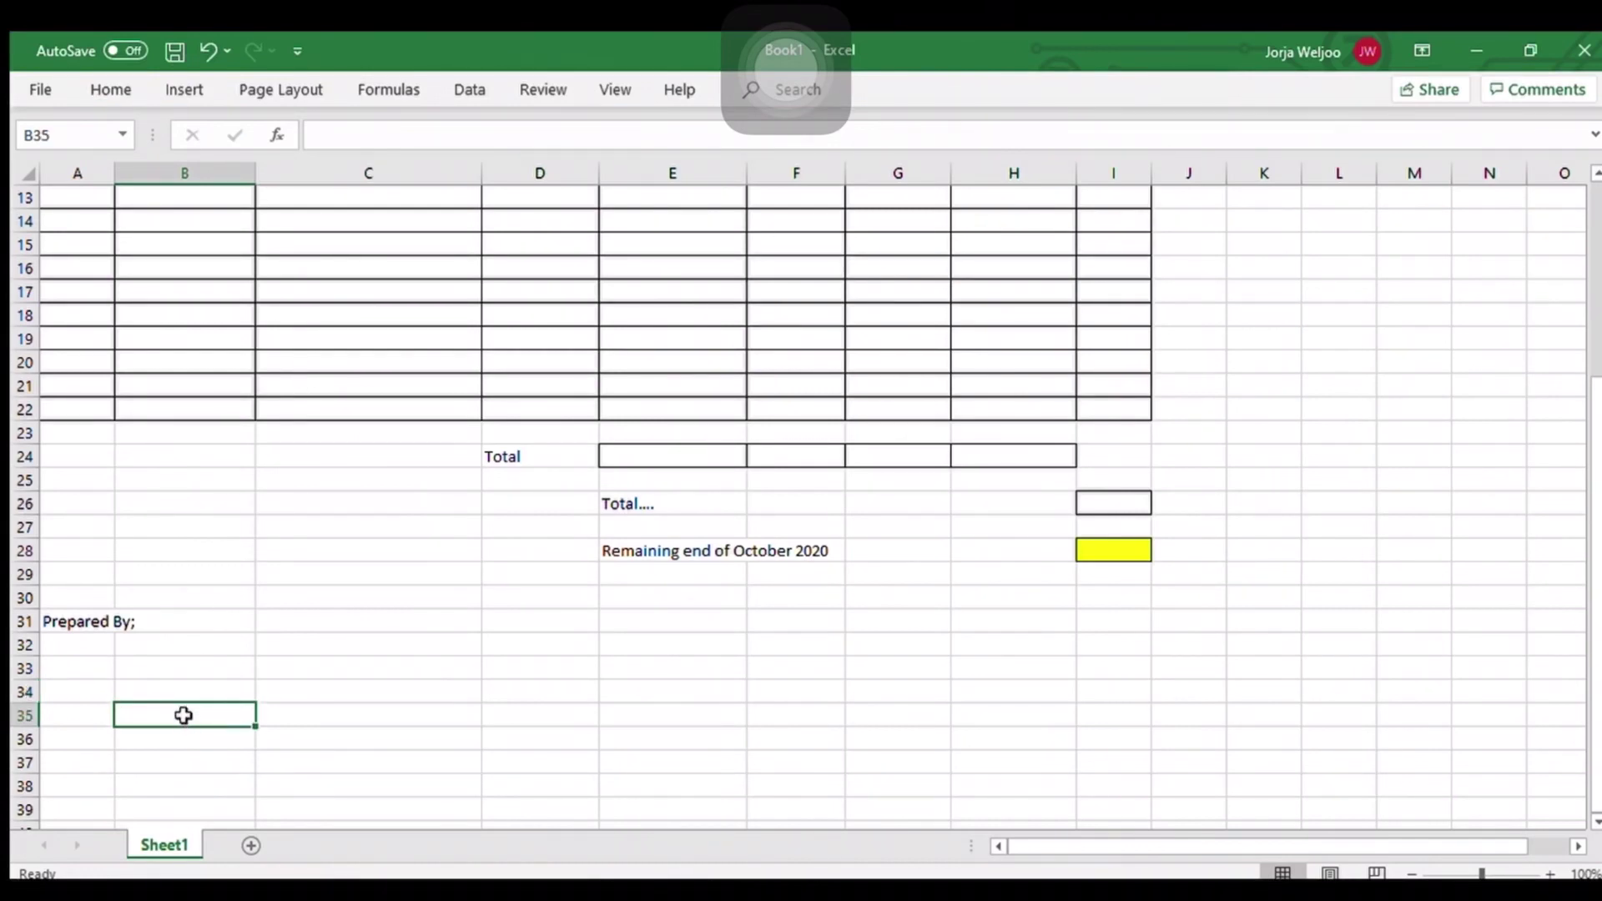
type("Petty C")
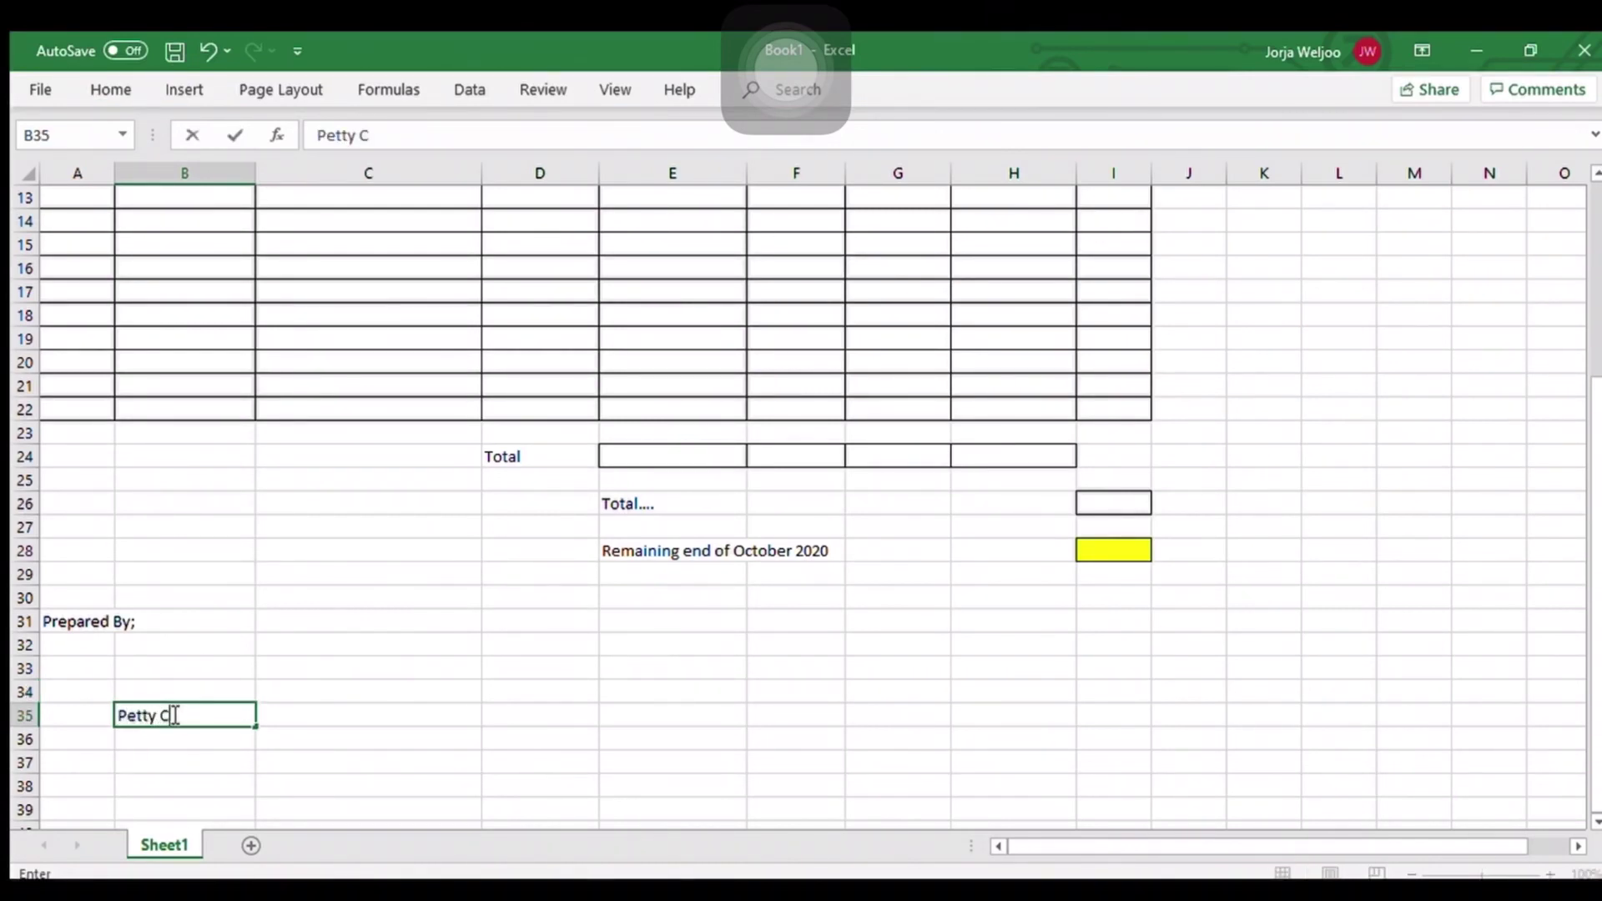
key("BackSpace")
key("BackSpace")
key("BackSpace")
type("- Incharg")
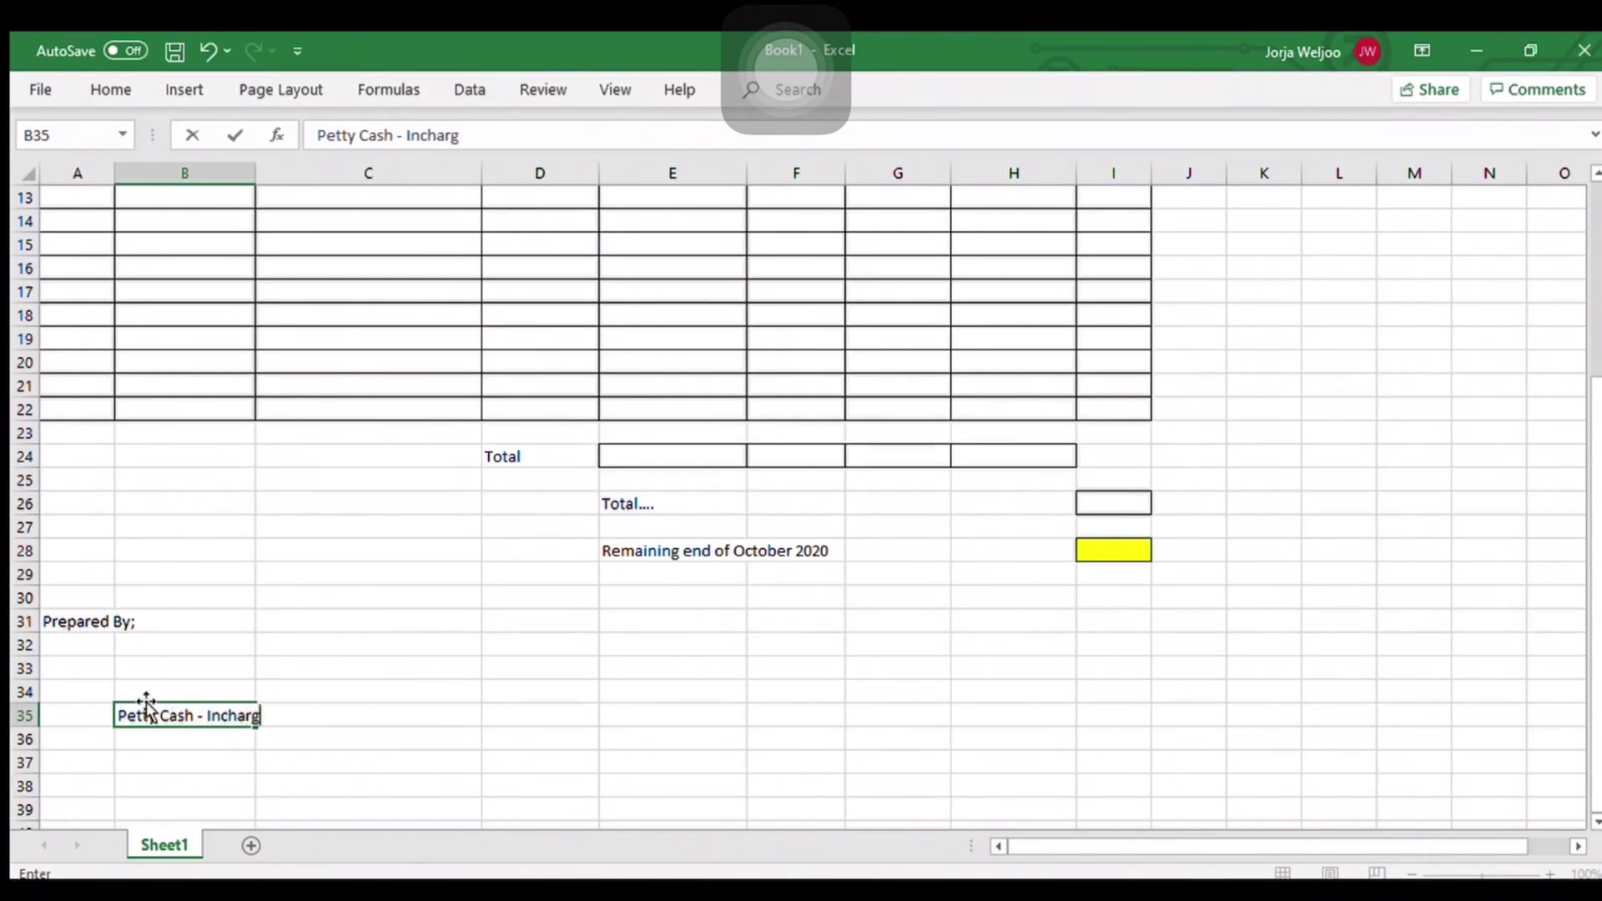
type("e")
left_click(343, 665)
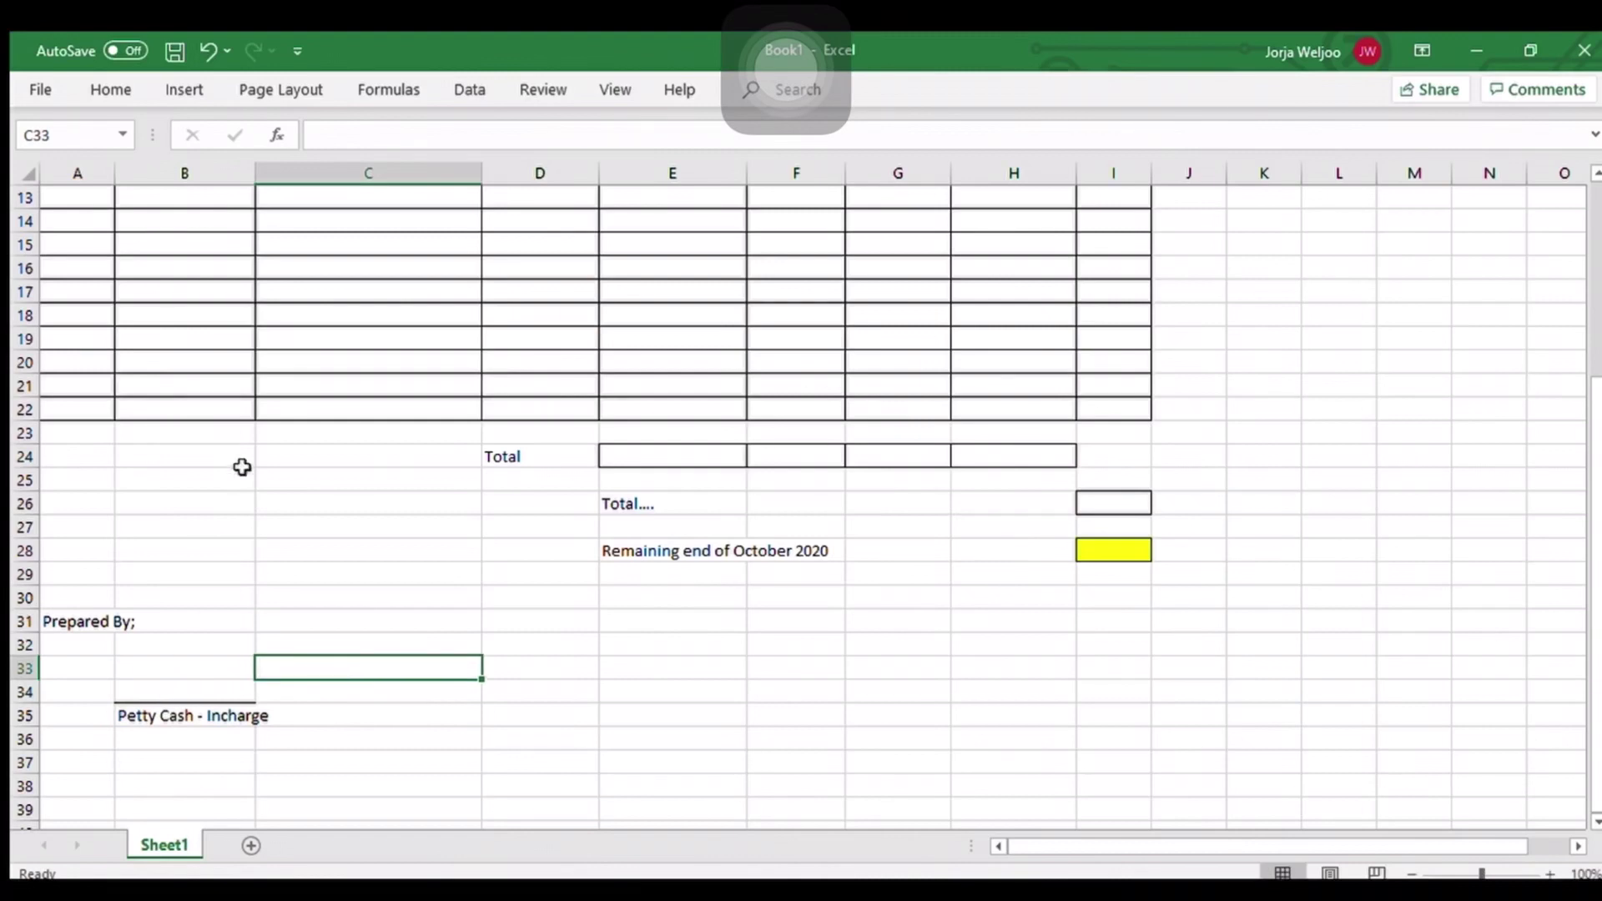
left_click_drag(261, 181, 294, 242)
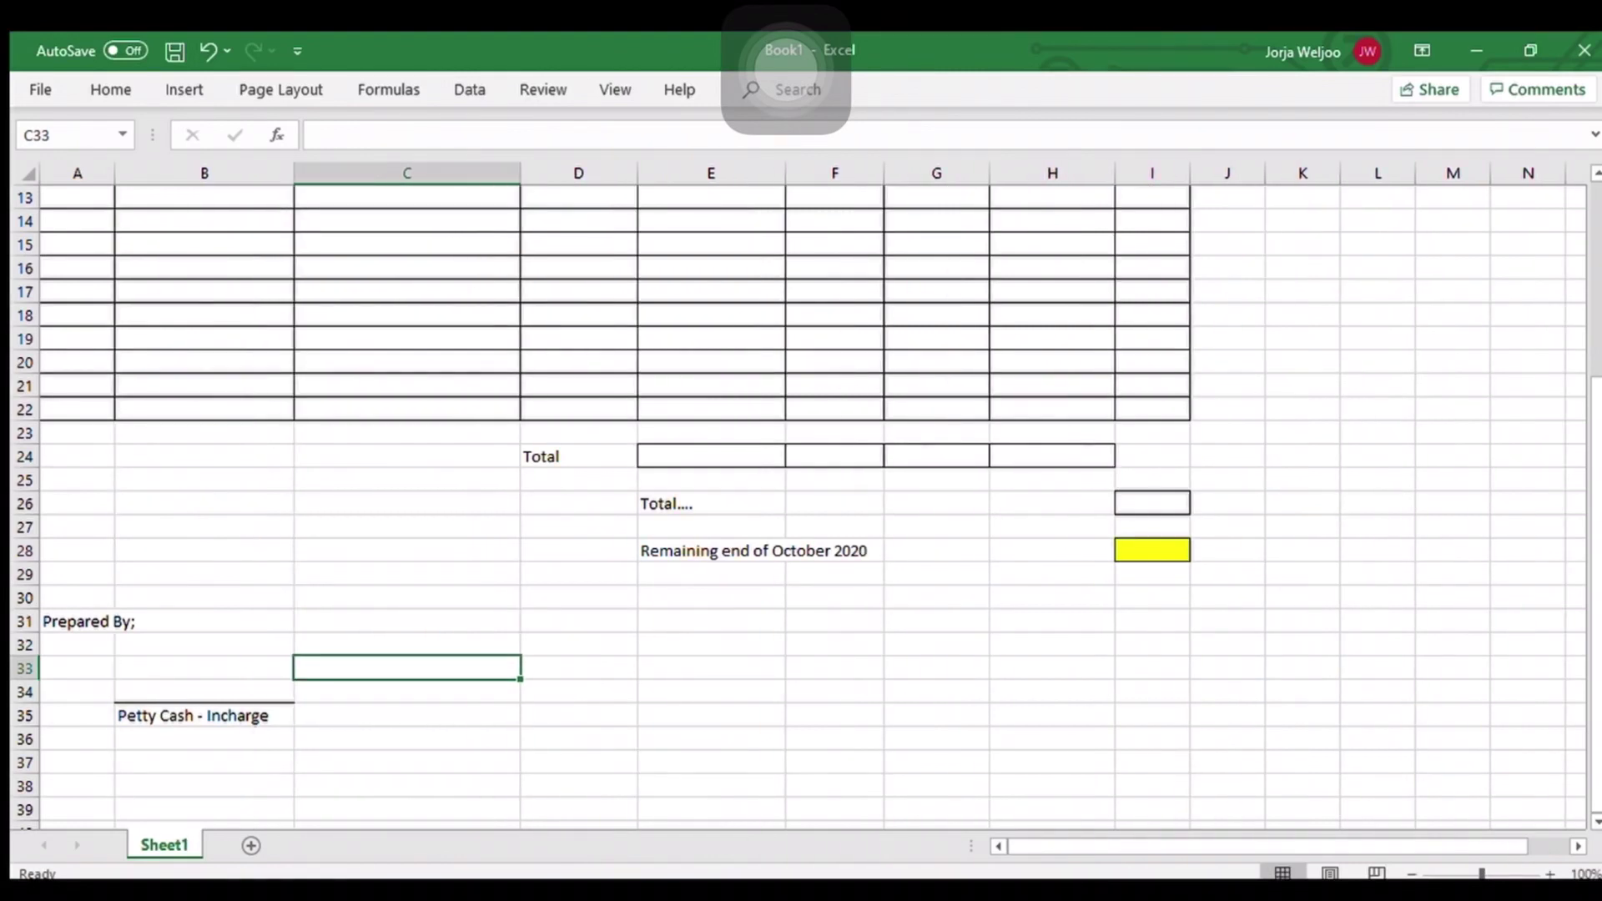
Step: Enter a placeholder signer name in B34
left_click(163, 695)
type("'Me.")
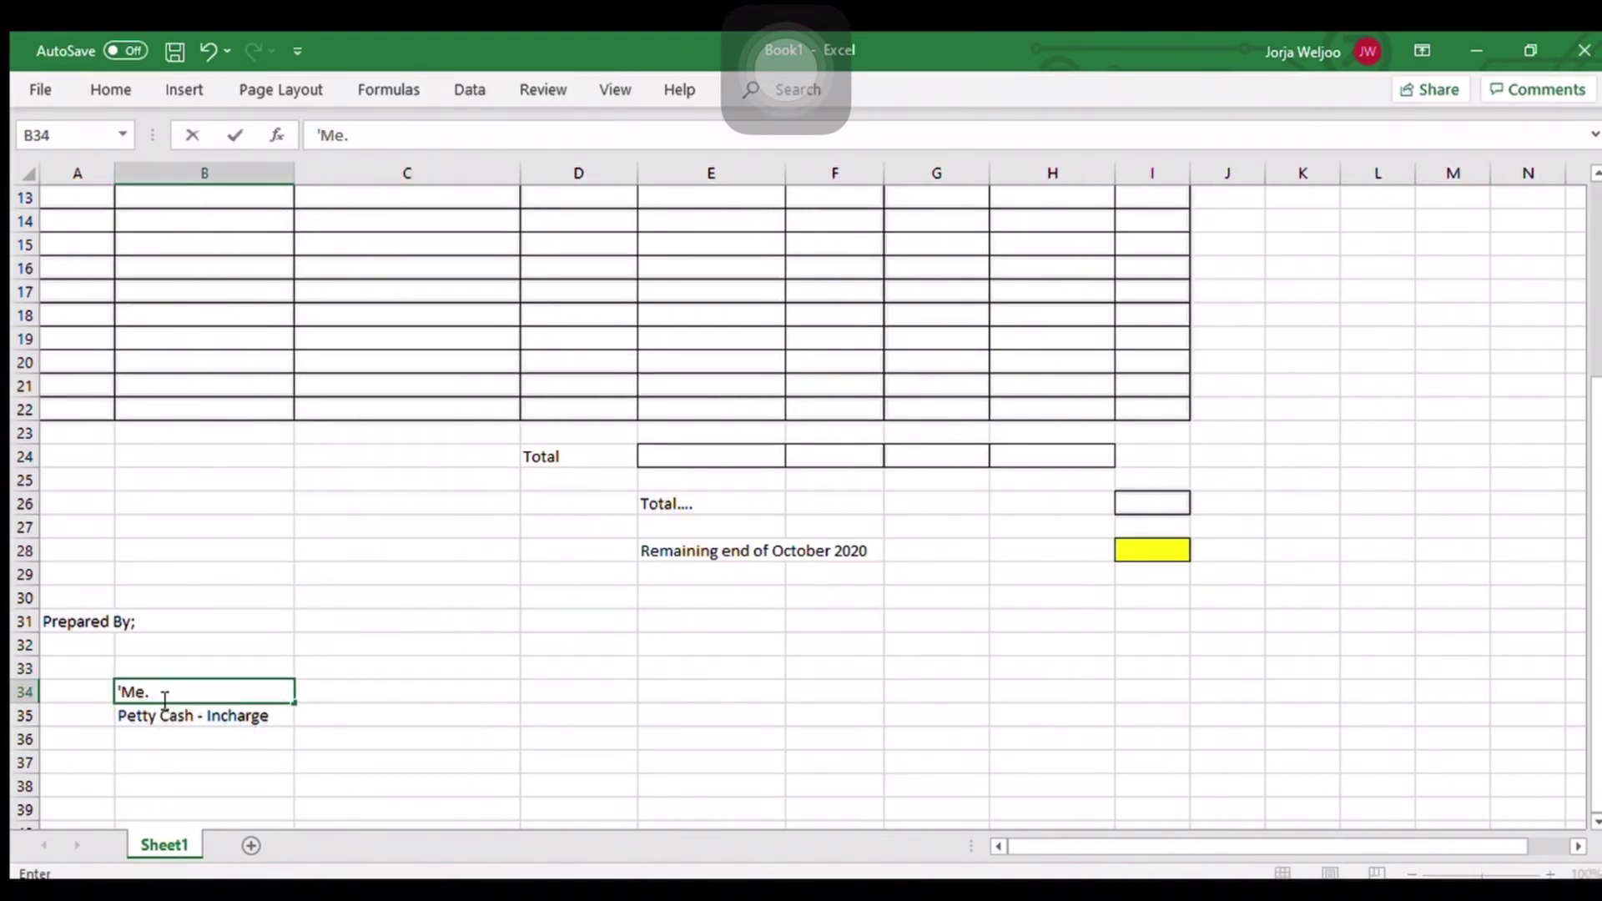
key("BackSpace")
key("BackSpace")
key("BackSpace")
key("BackSpace")
key("BackSpace")
key("BackSpace")
key("BackSpace")
type("Mr. XXXXXXX")
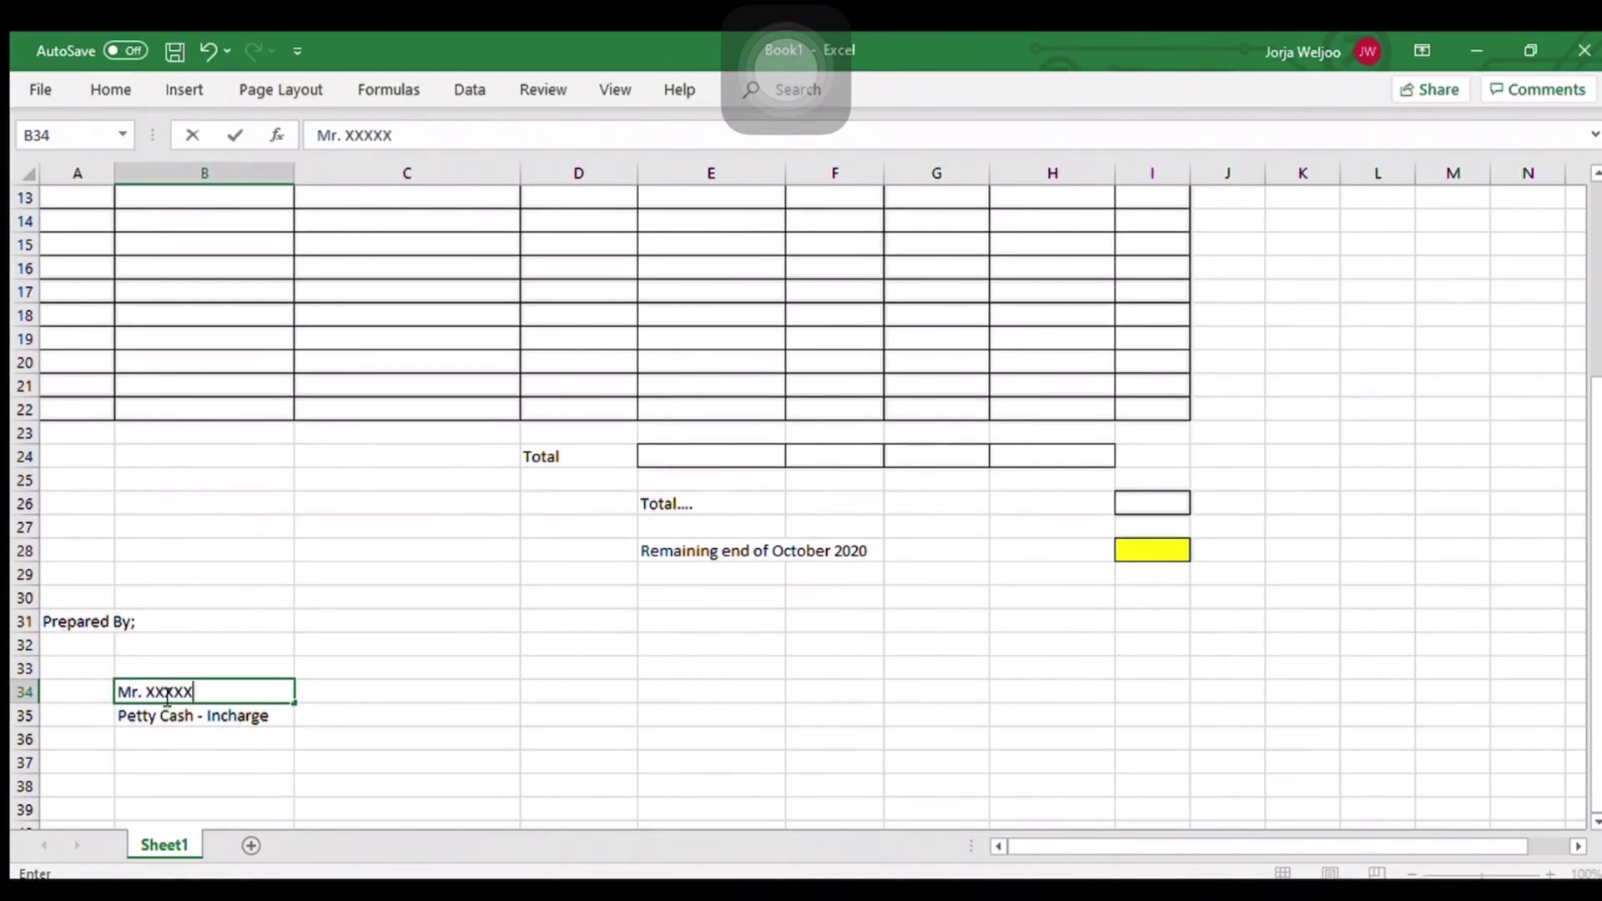
key("Return")
left_click(449, 577)
Step: Insert a new blank column A and narrow it into a margin
scroll(449, 578, "up", 3)
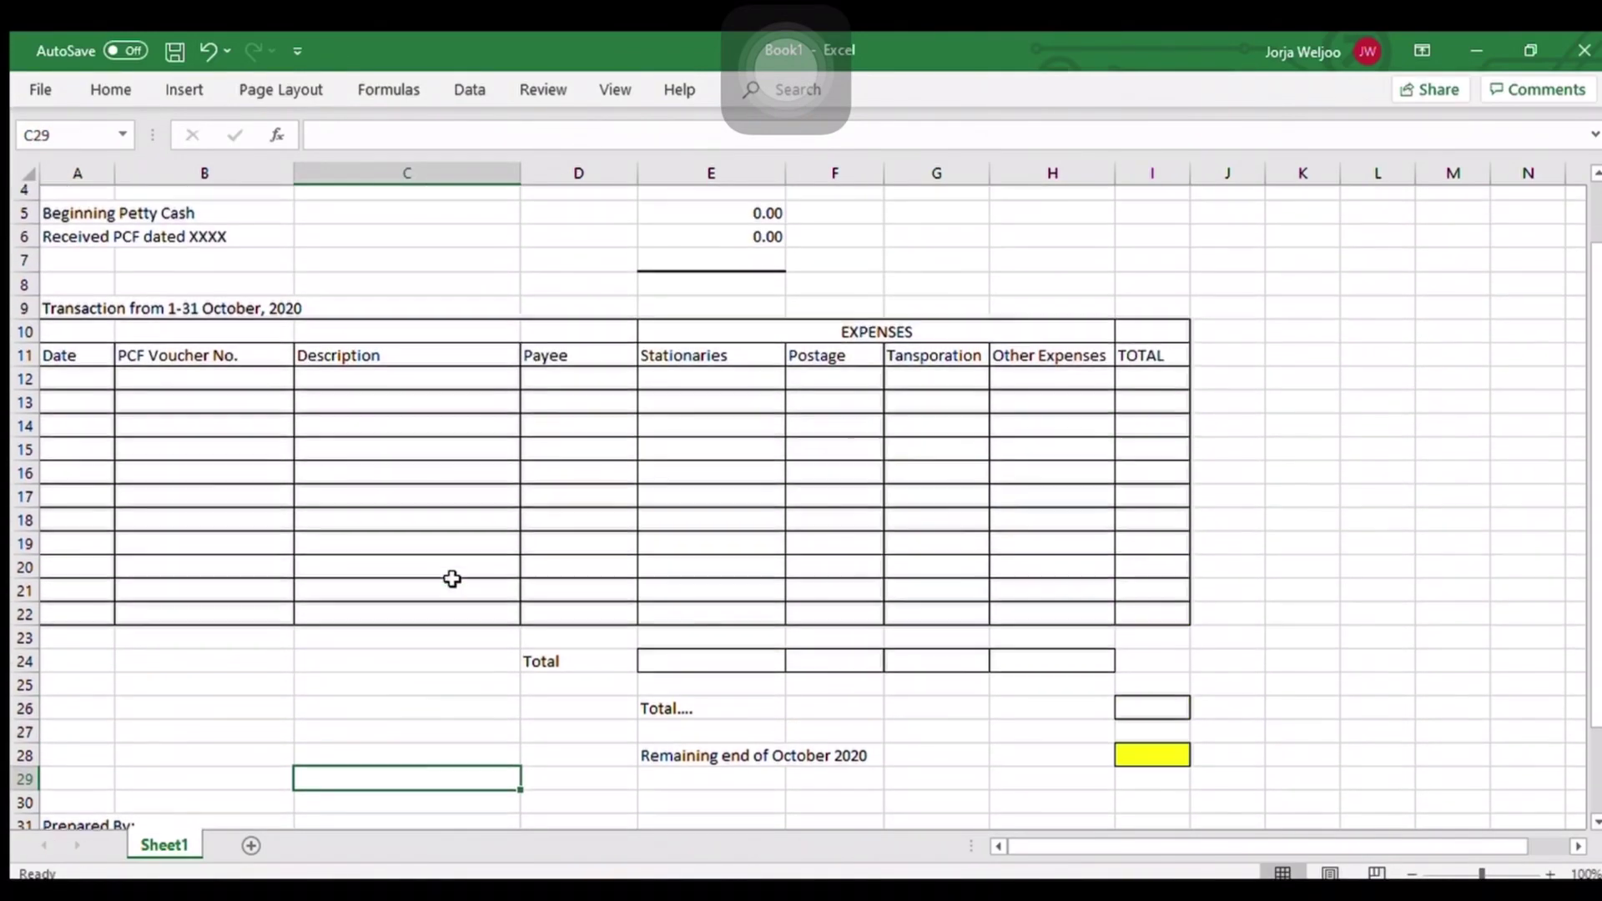
scroll(305, 386, "up", 2)
left_click(242, 582)
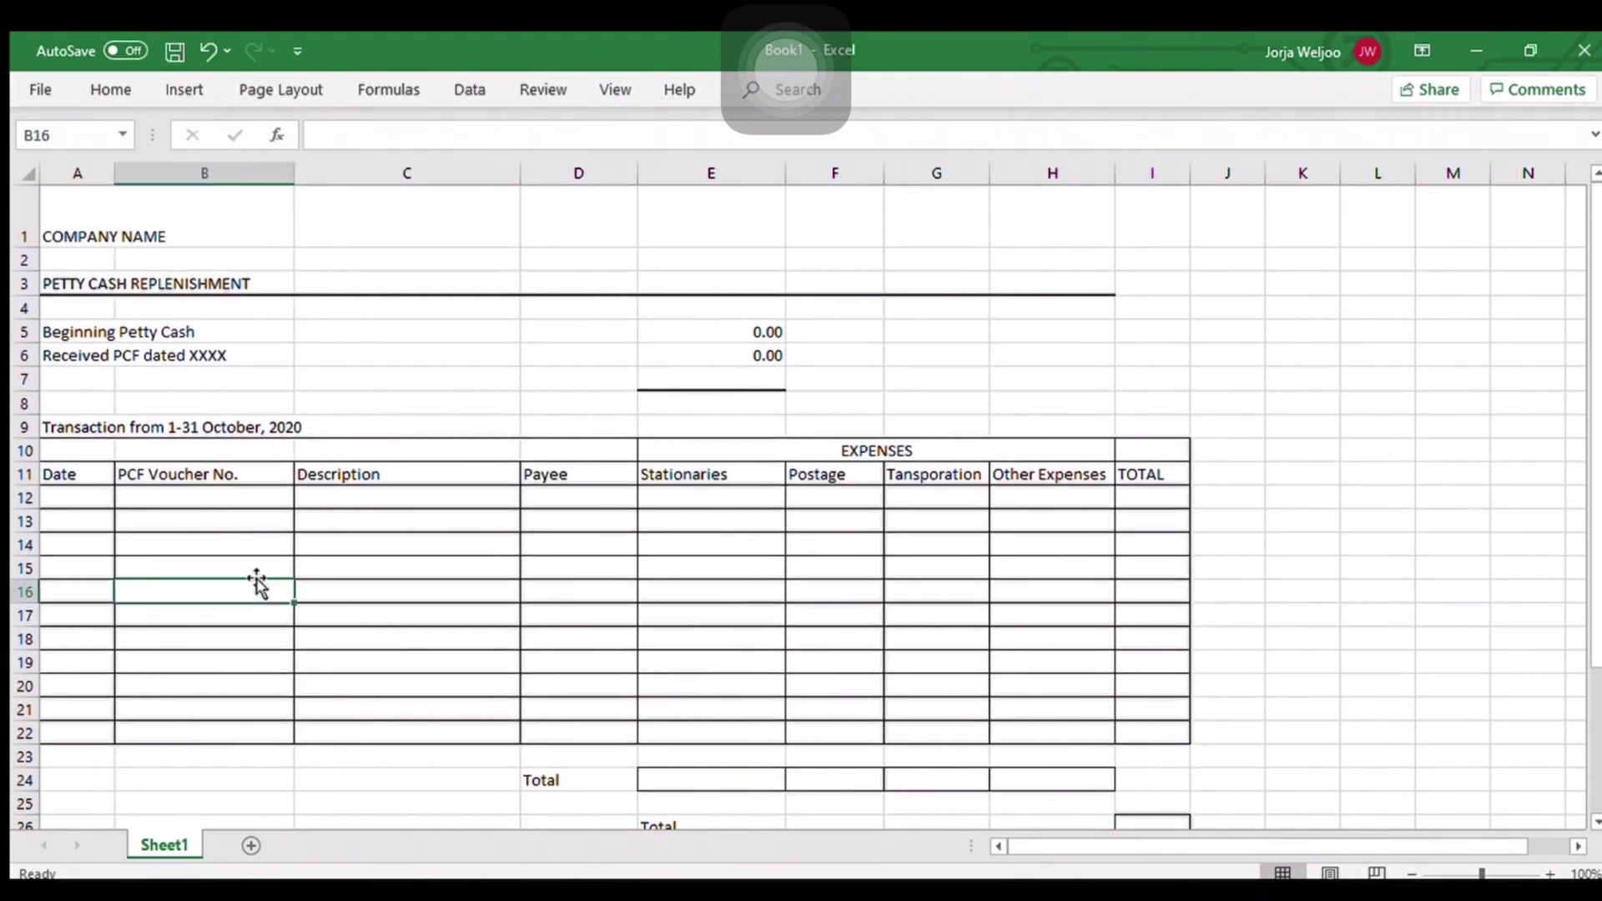
left_click(71, 175)
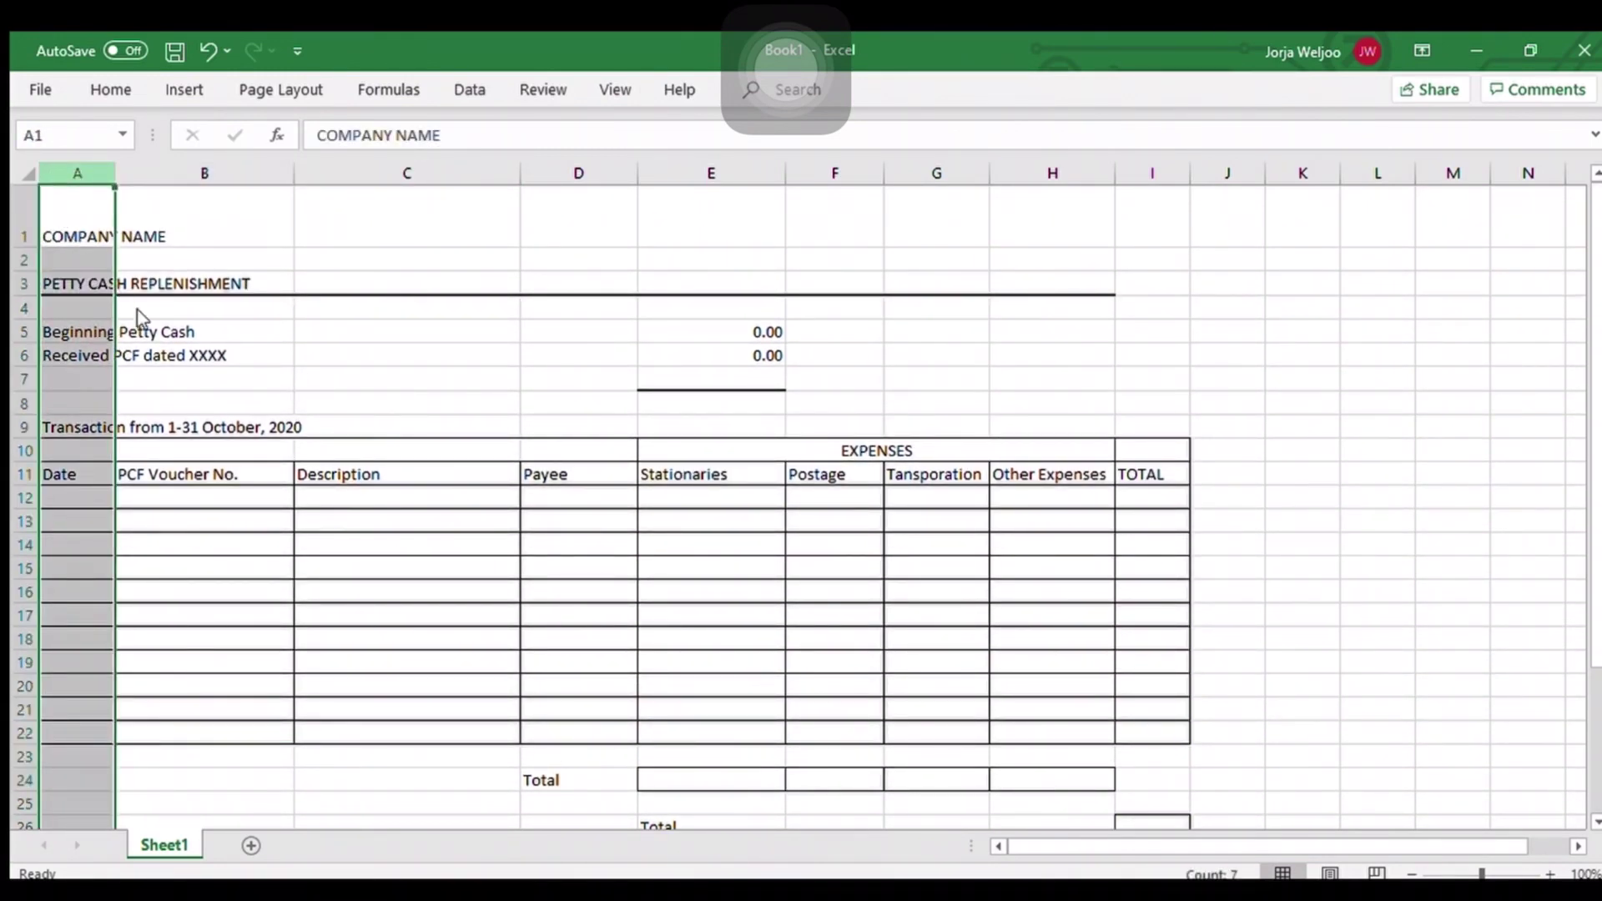
key("ctrl+shift+plus")
left_click(180, 557)
left_click_drag(114, 176, 94, 229)
Step: Shade the beginning cash amounts F5:F7 grey
left_click(578, 642)
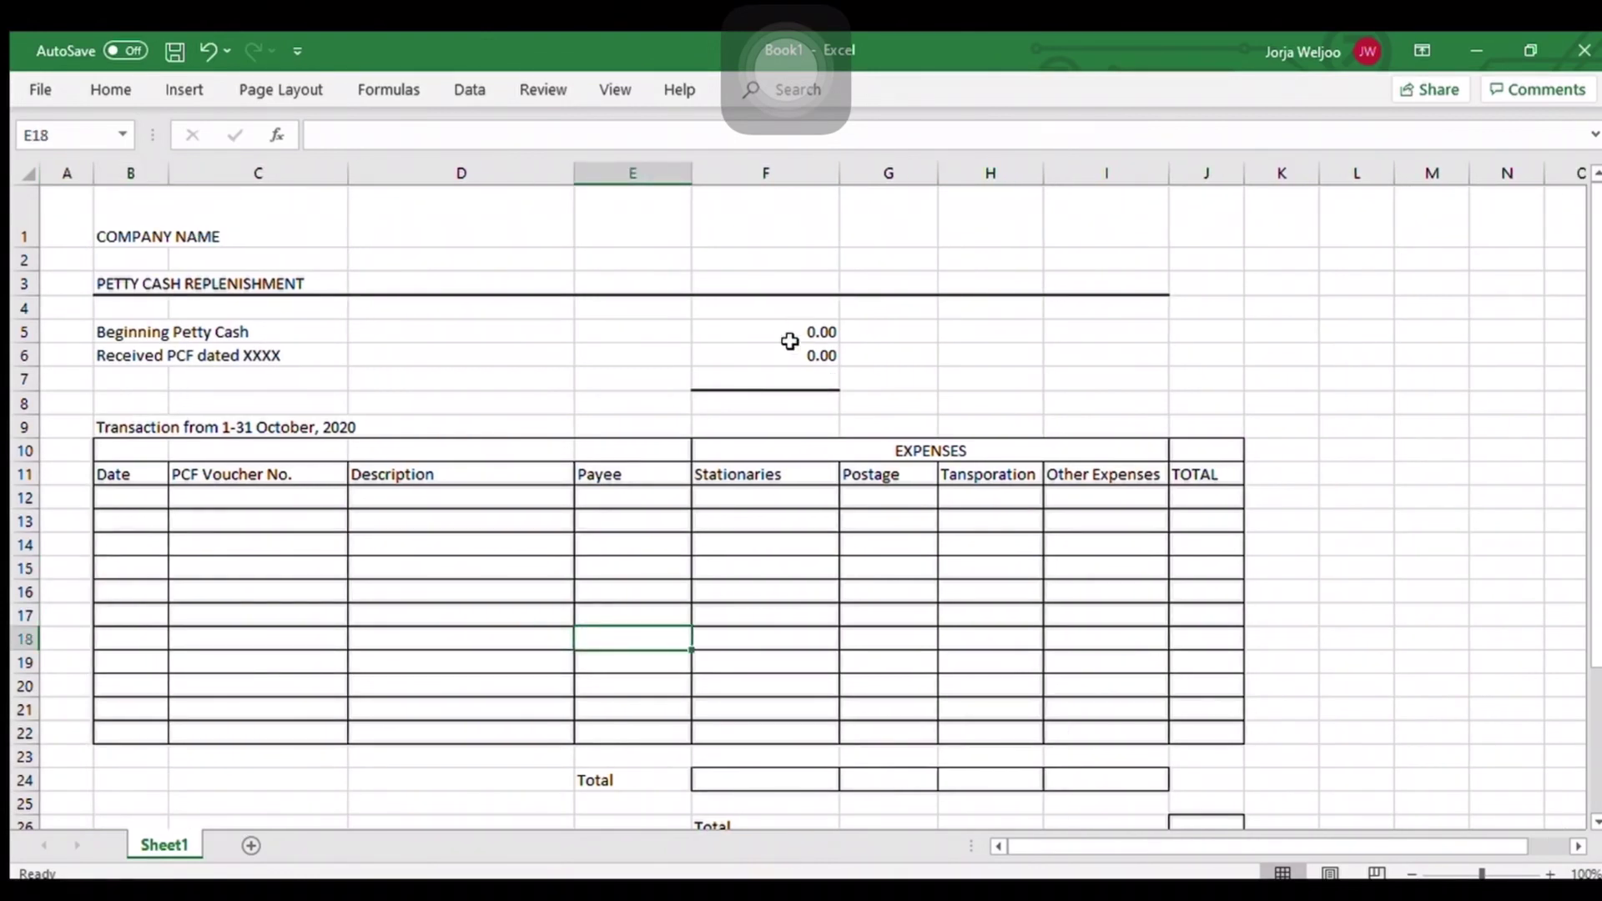
left_click_drag(790, 340, 783, 378)
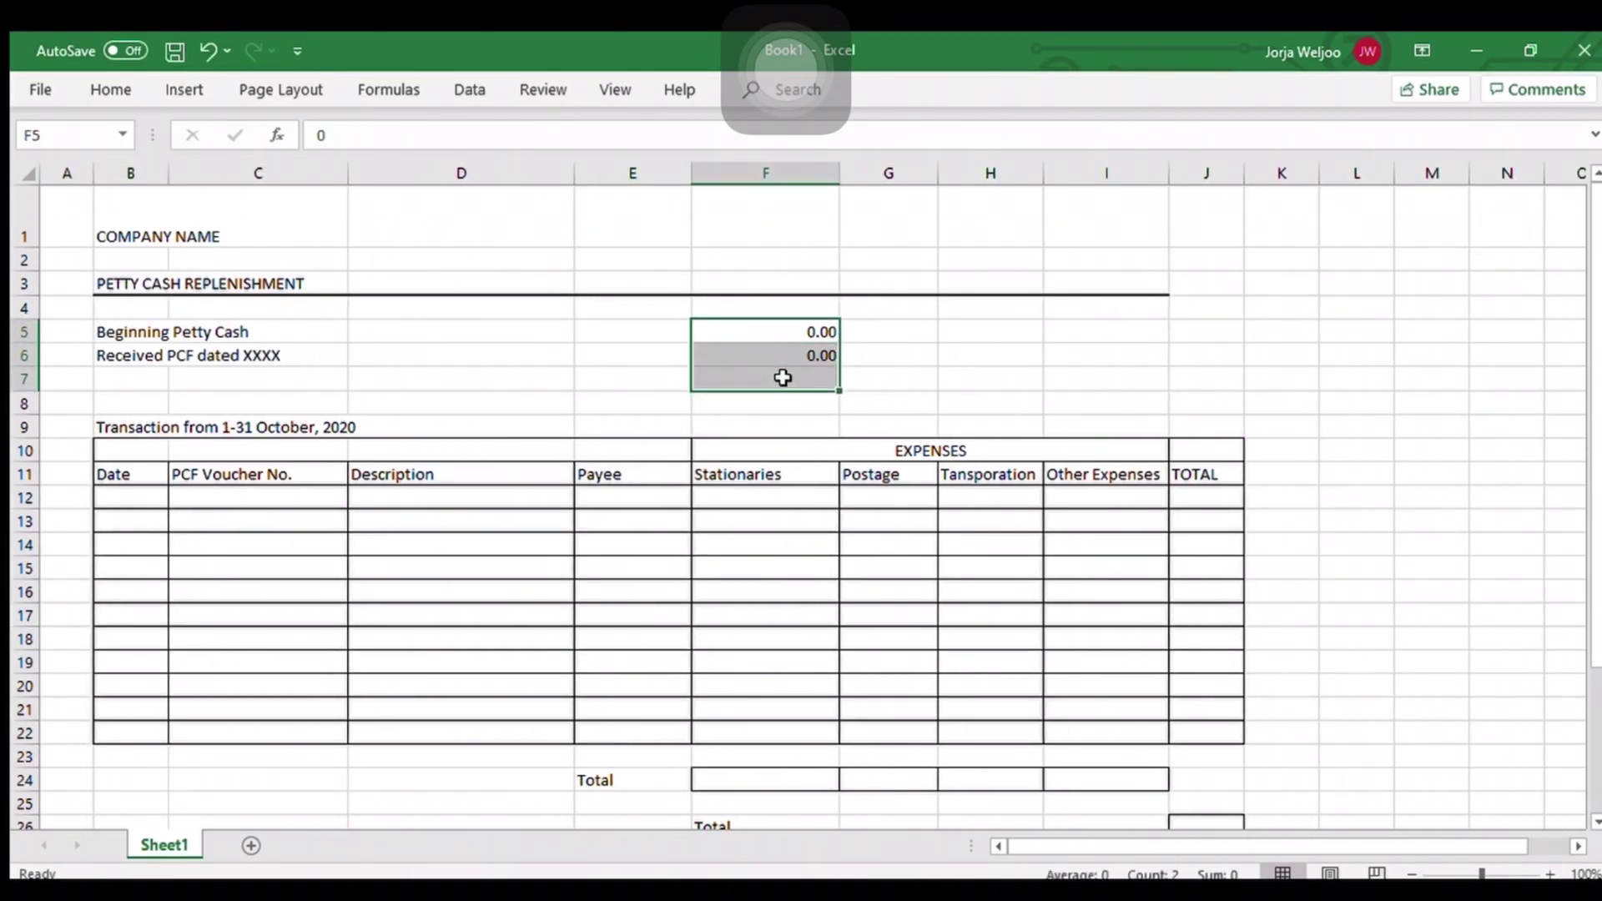
left_click(109, 85)
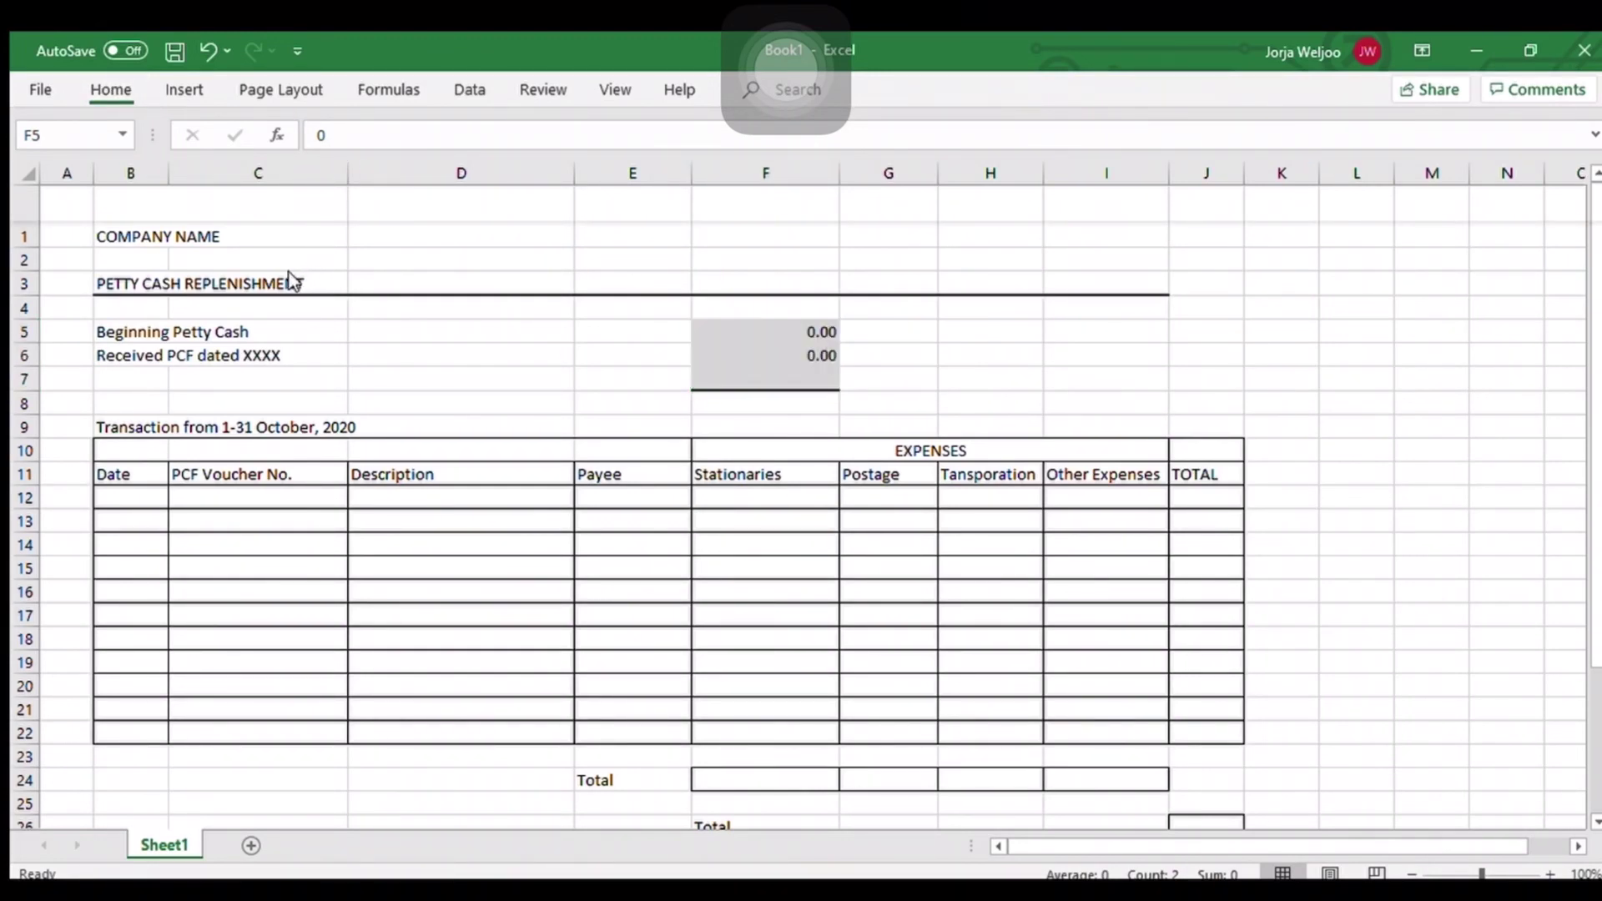
left_click(728, 403)
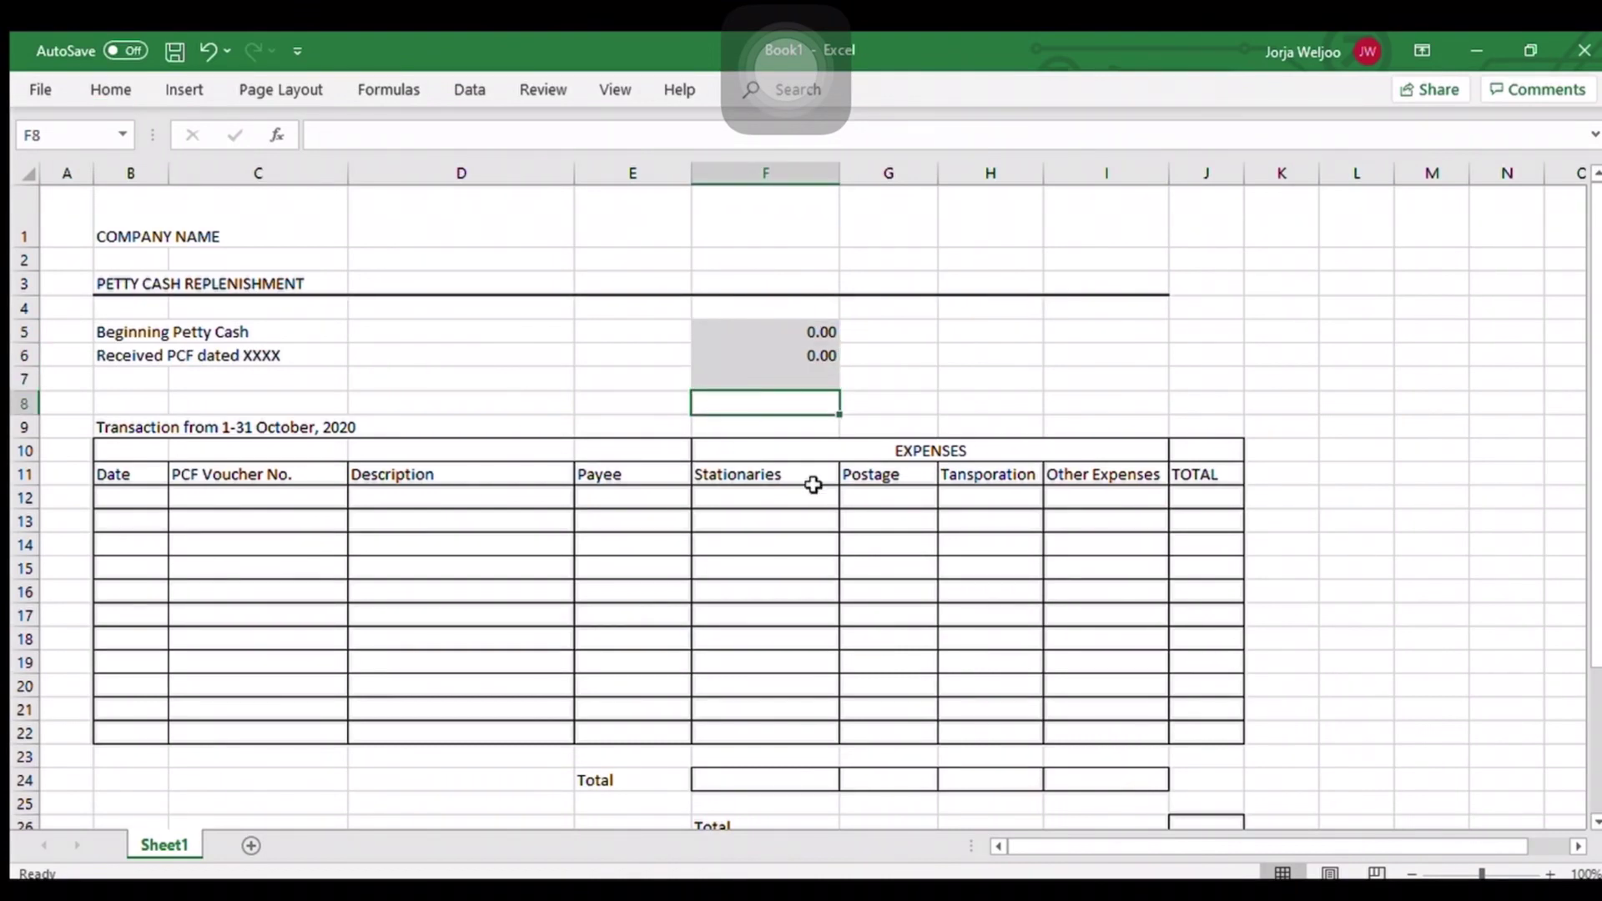
Step: Enter =SUM(F5:F7) in F8 as the cash subtotal
type("=su")
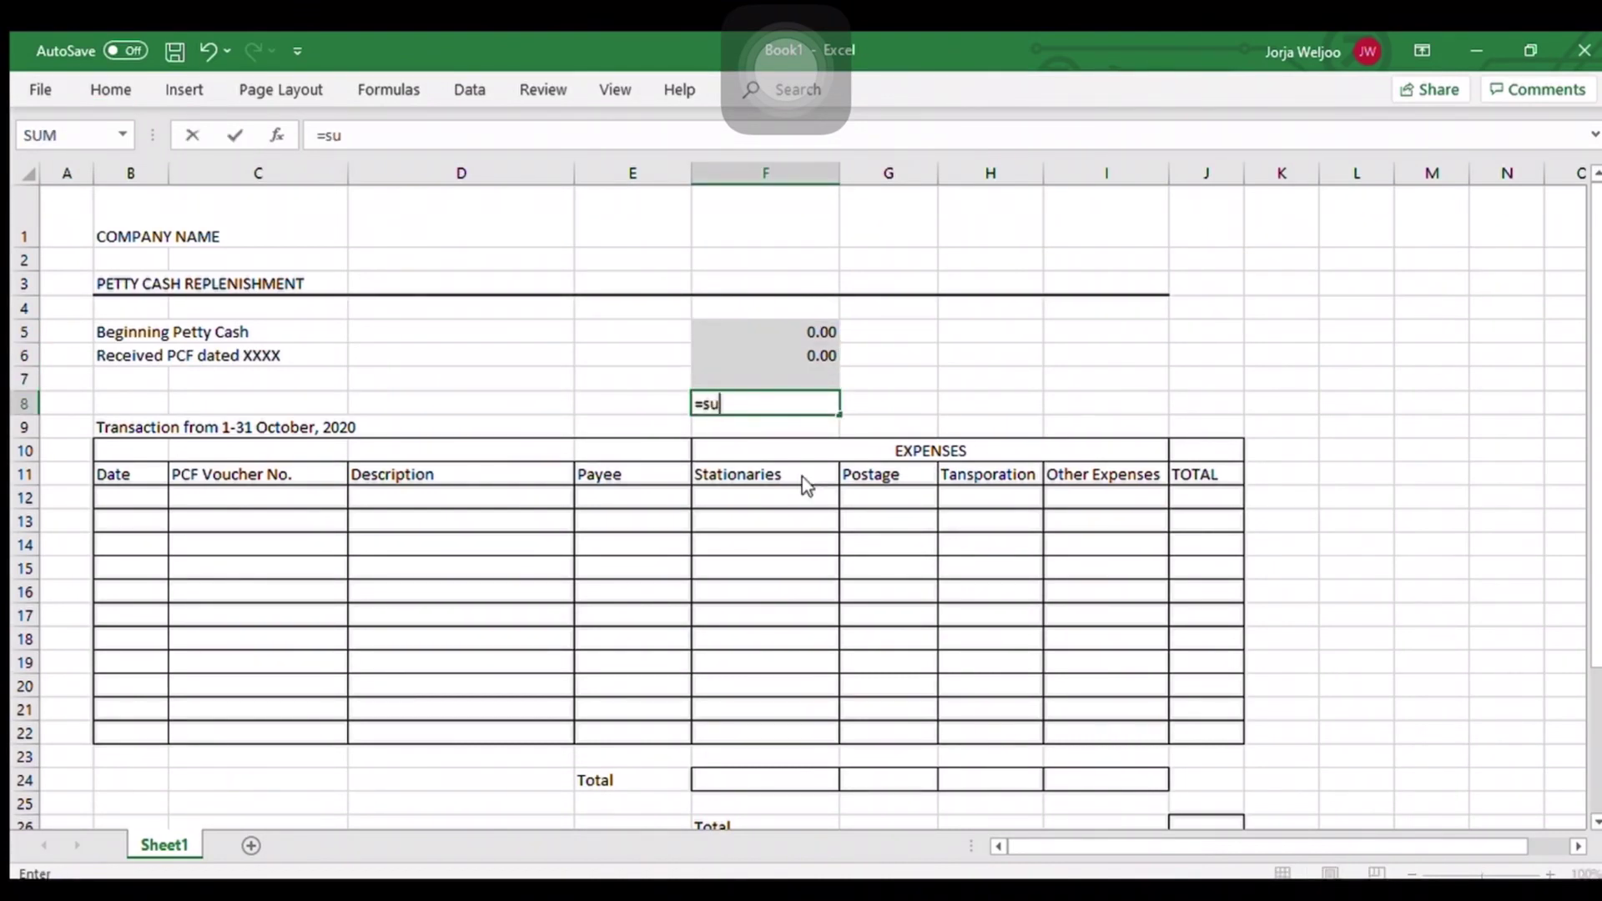
type("m(")
left_click(739, 332)
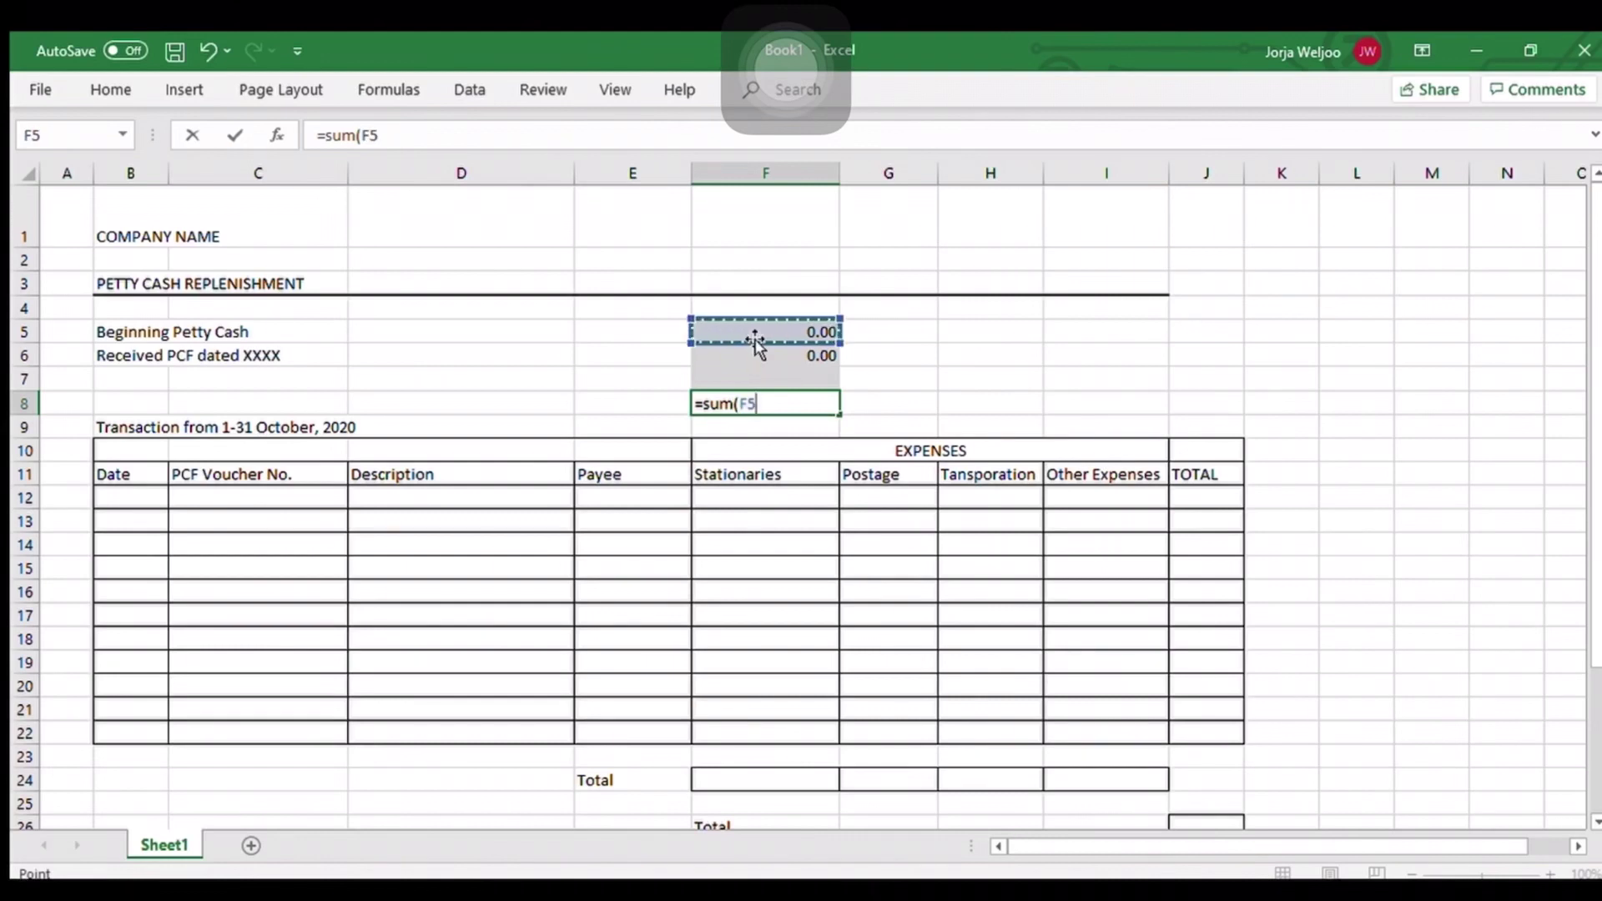
key("F8")
key("Down")
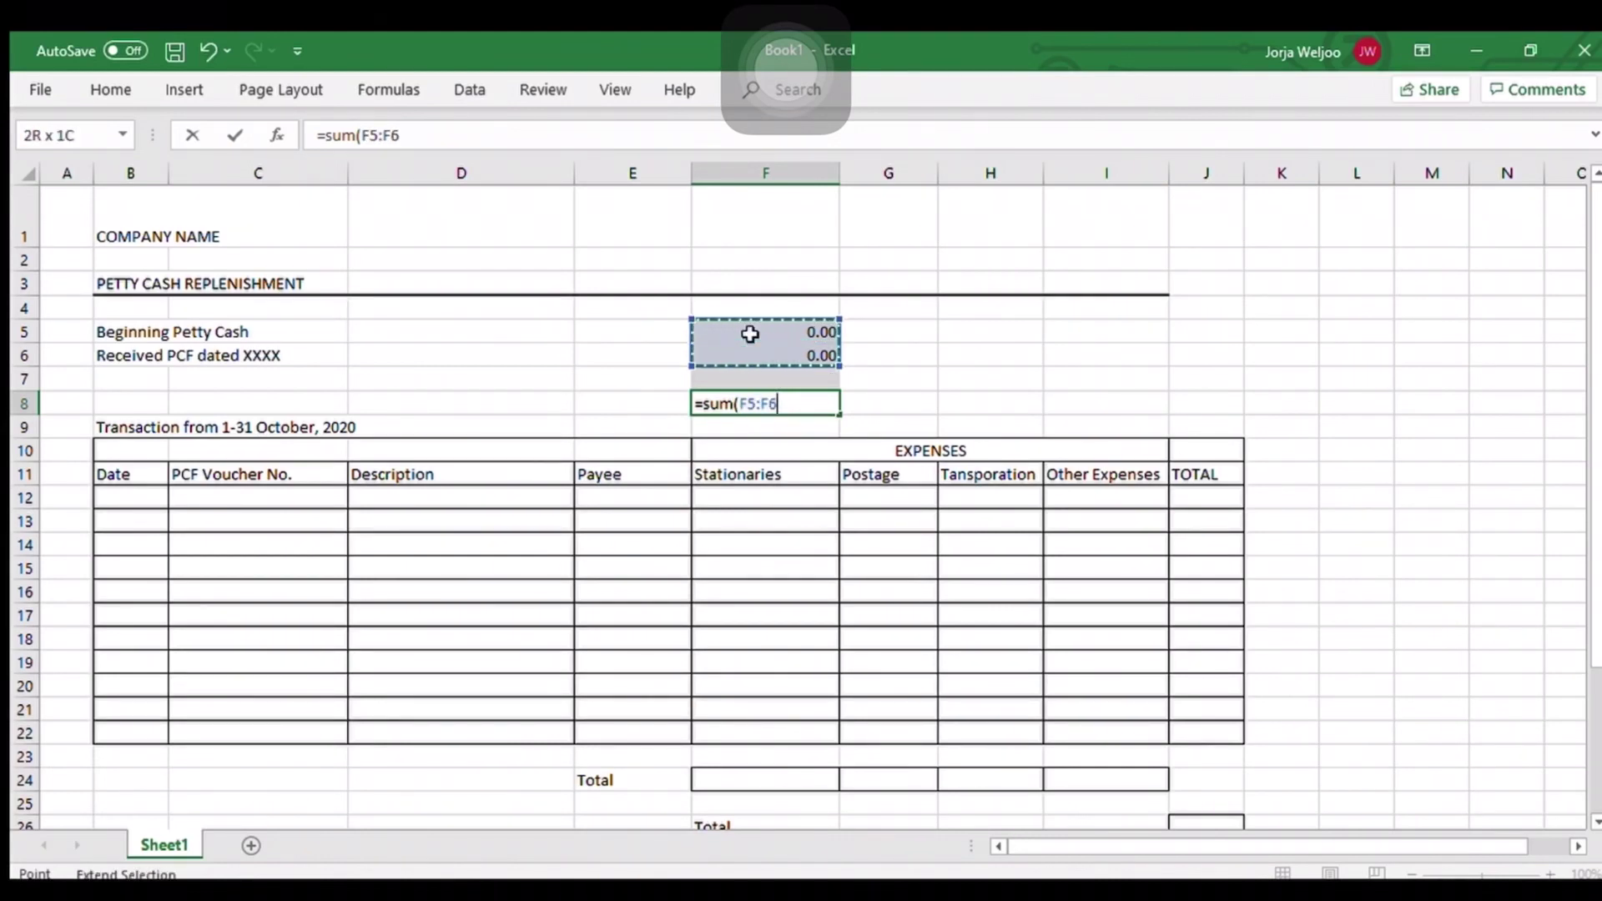
key("Down")
key("Return")
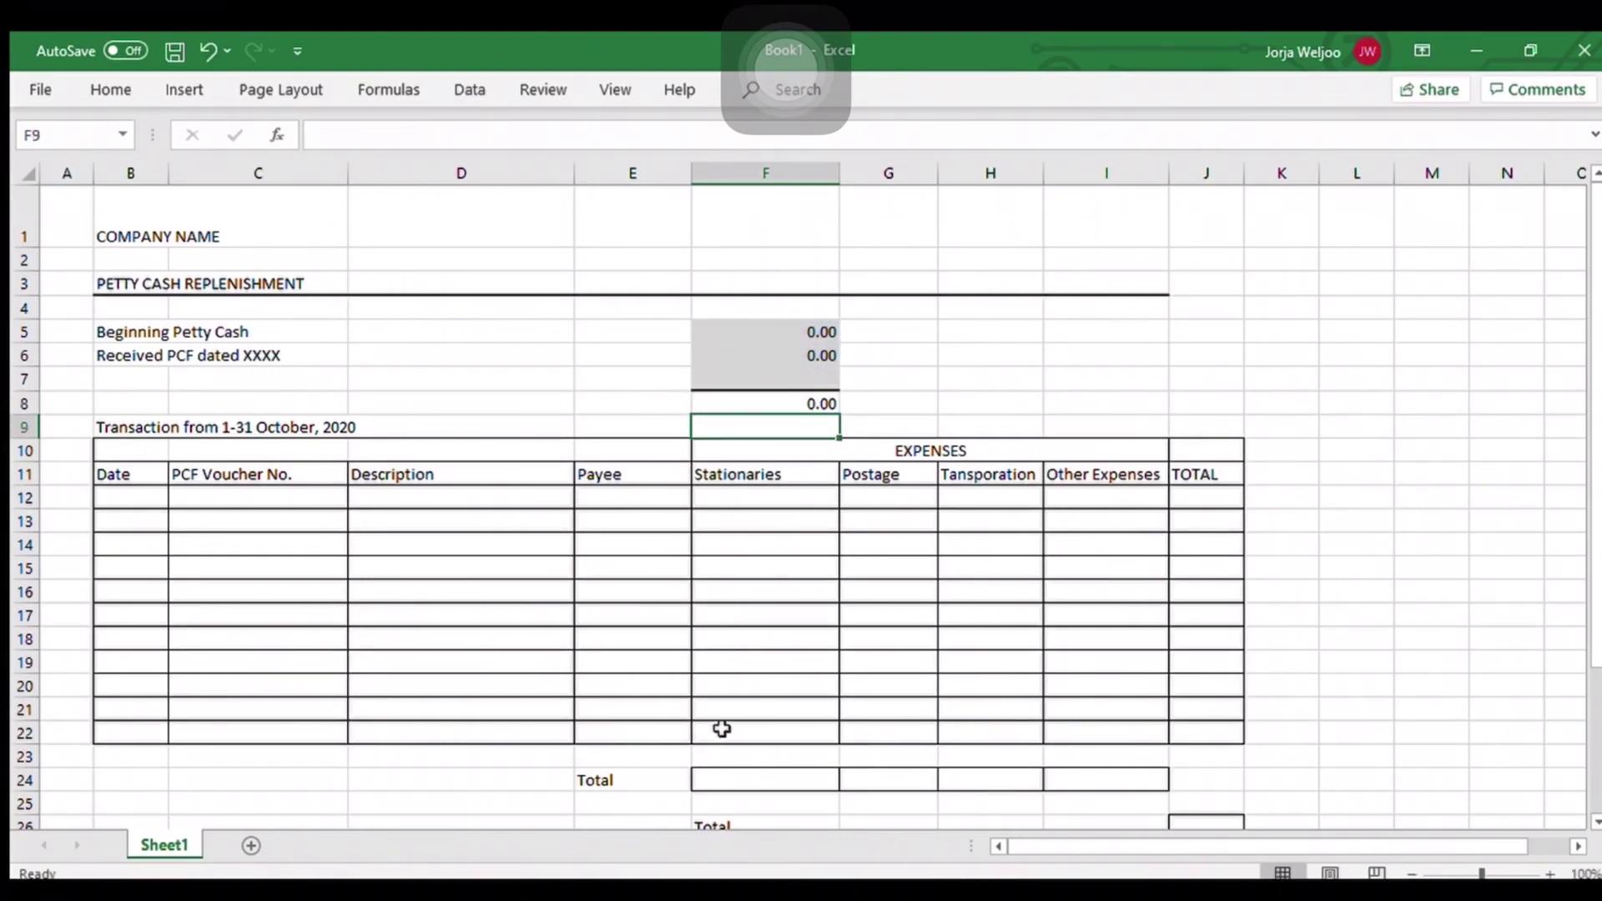
Step: Enter a SUM of the TOTAL column J12:J22 in J26
scroll(709, 751, "down", 1)
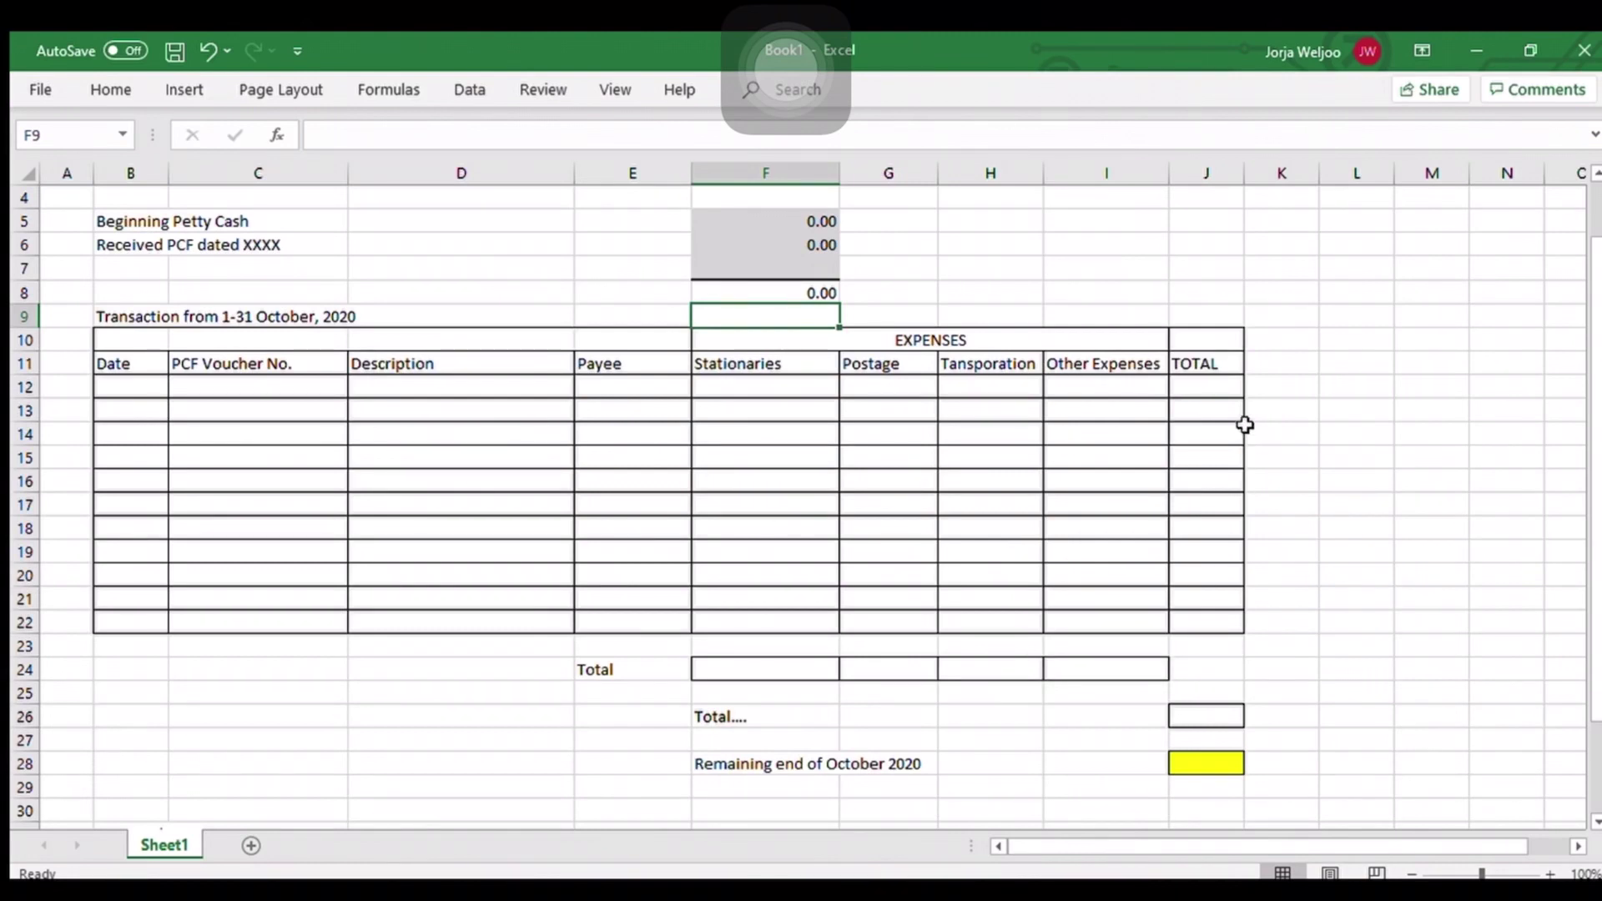
left_click(1210, 716)
type("=sum(")
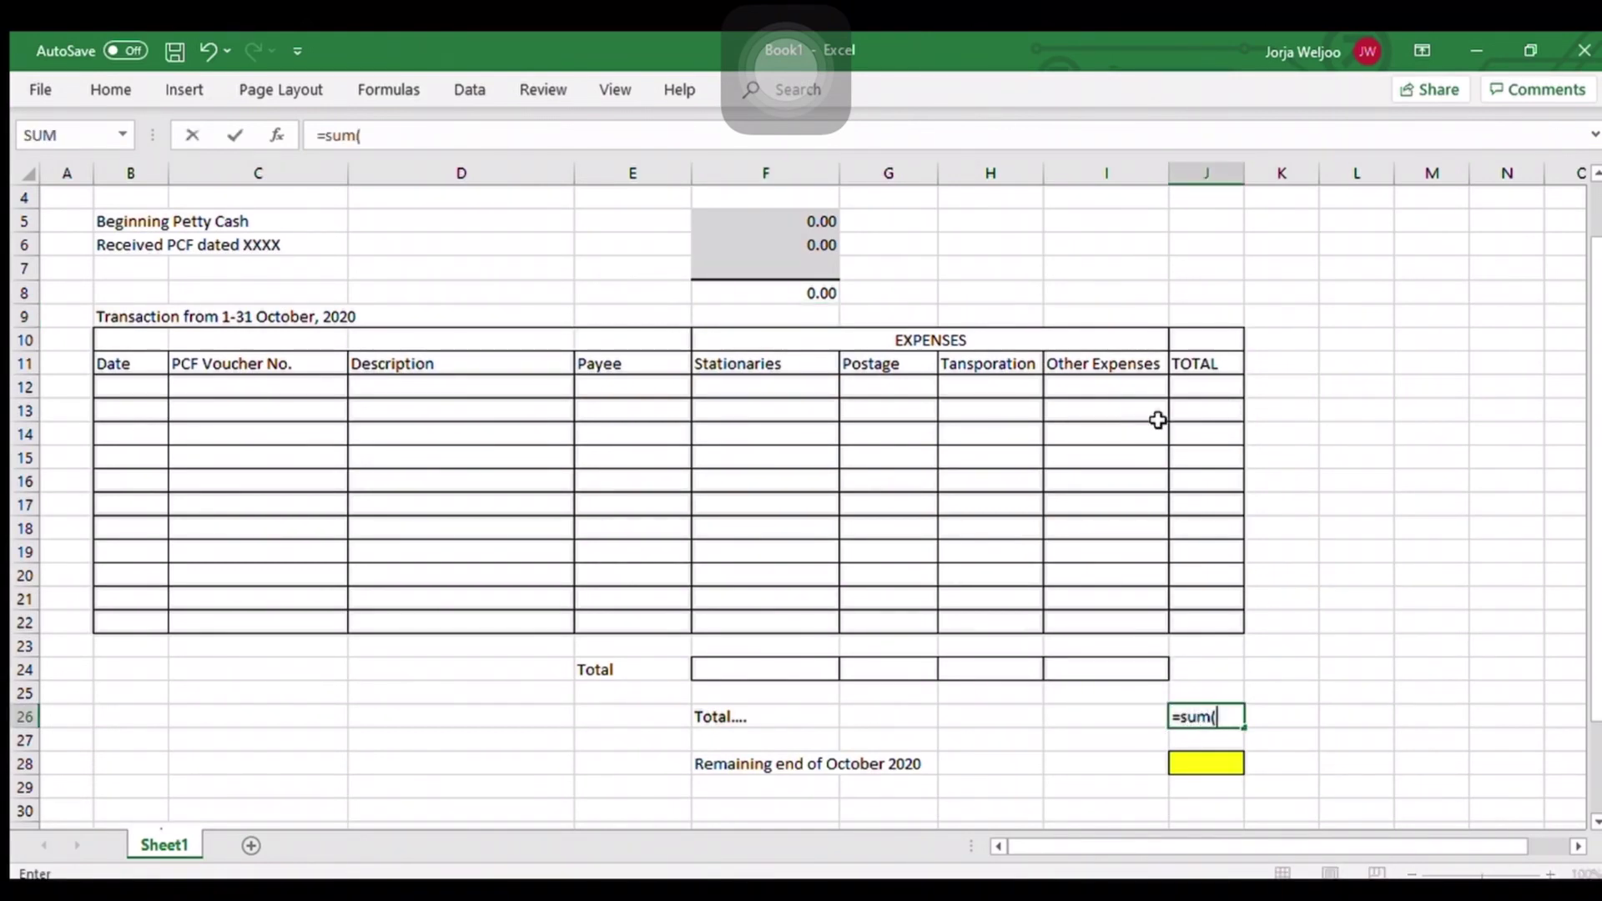
left_click(1177, 387)
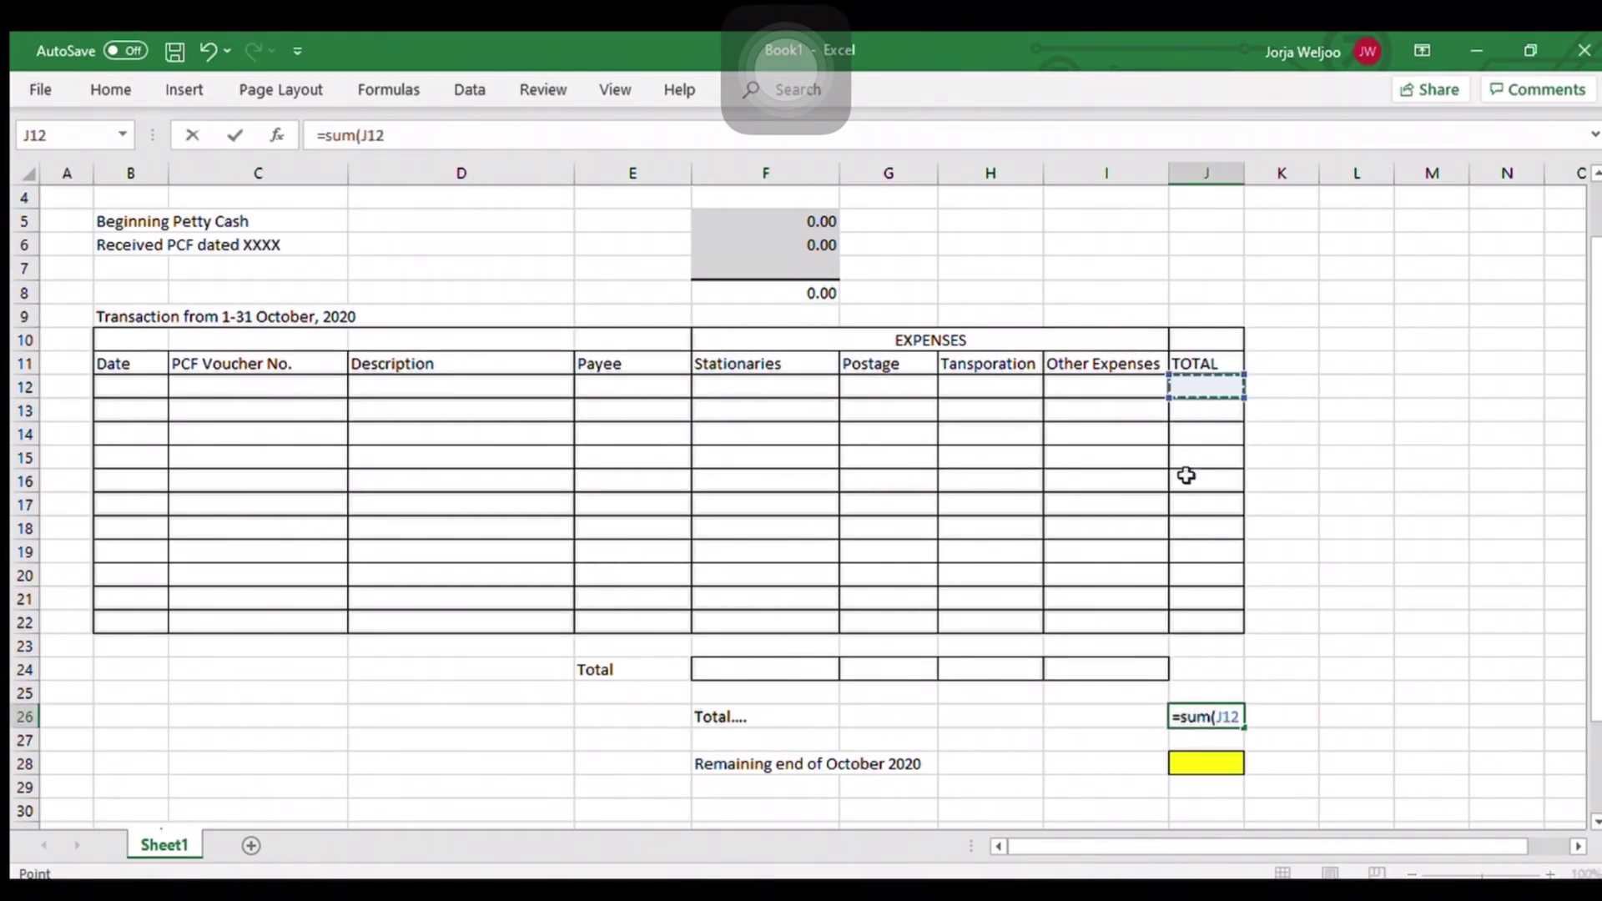
key("Down")
key("Down")
key("Down")
key("Down")
key("Down")
key("Down")
key("Down")
key("Down")
key("Down")
key("Down")
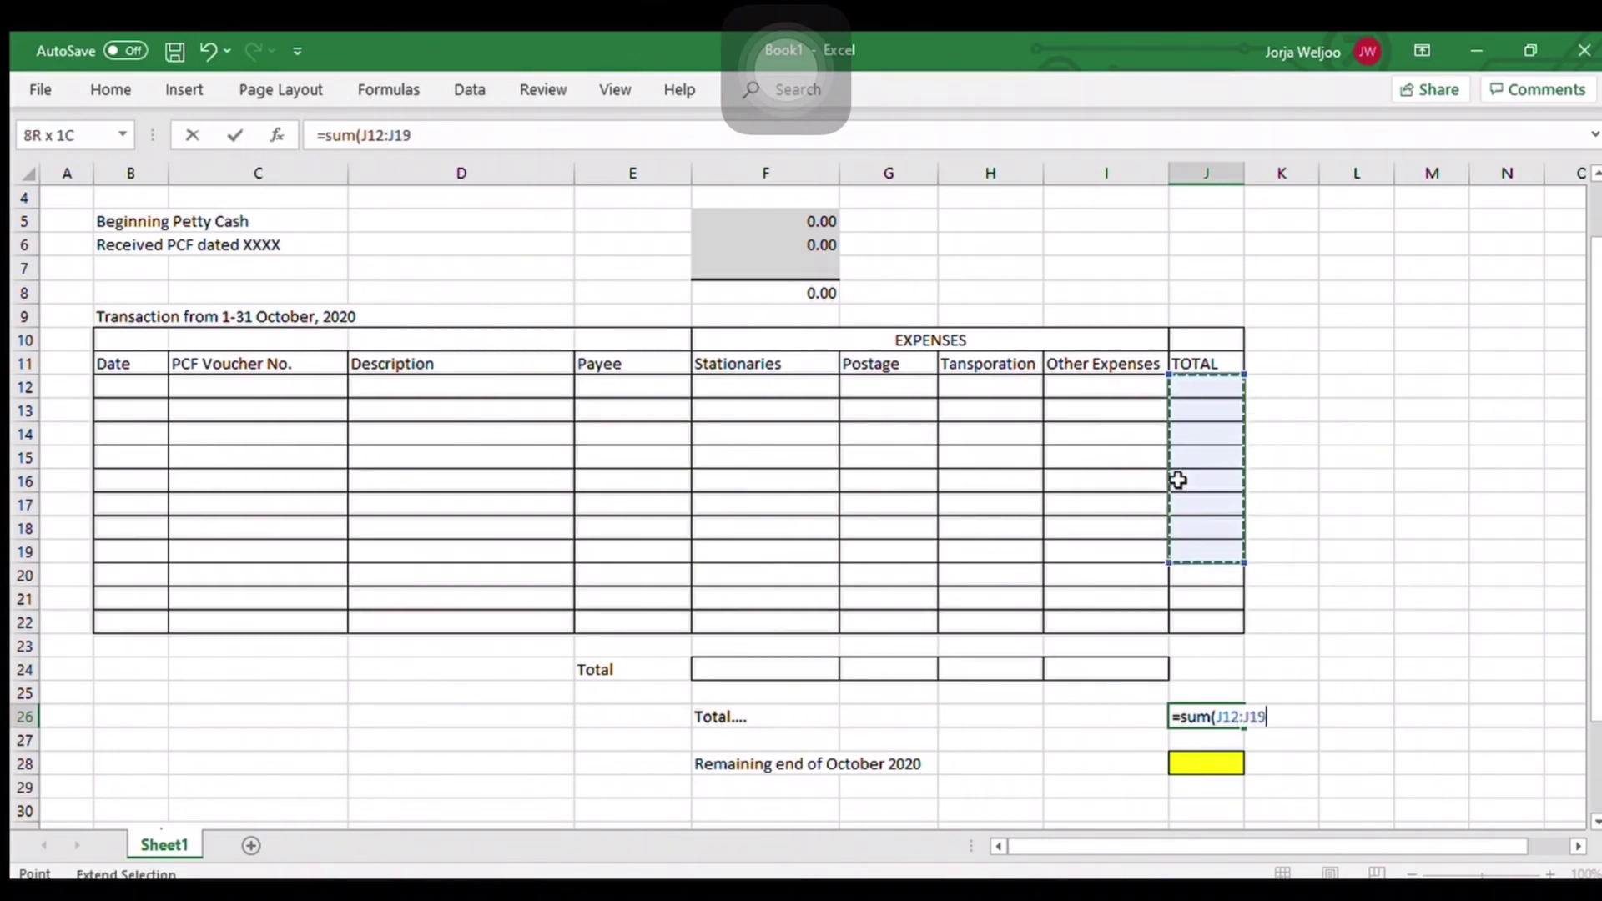
key("Return")
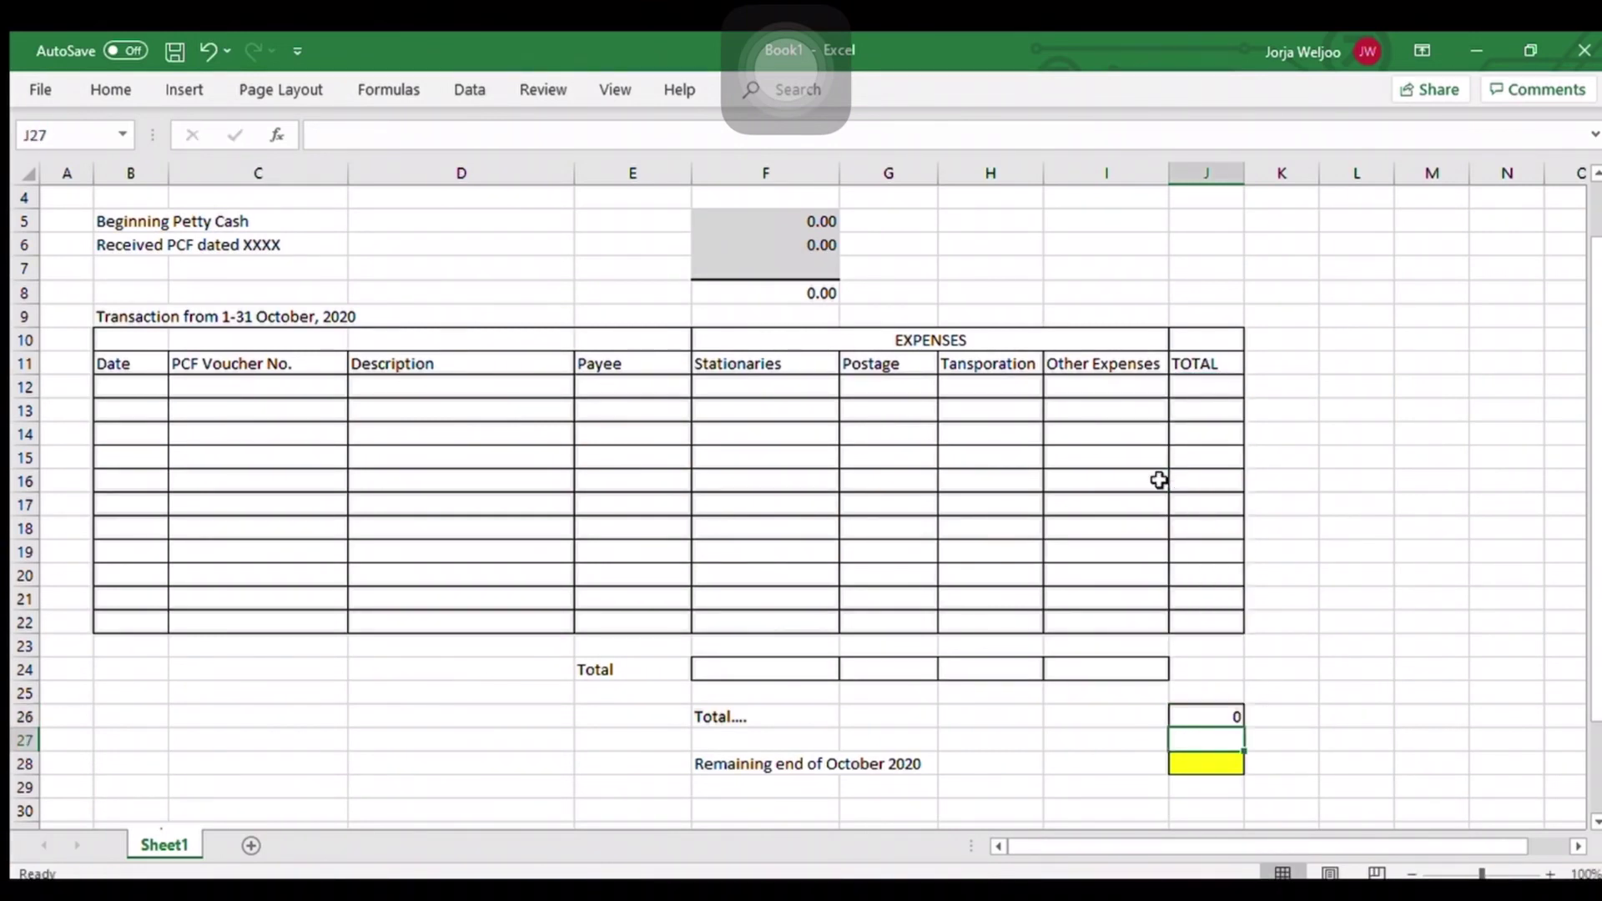
left_click(1164, 479)
left_click(1200, 385)
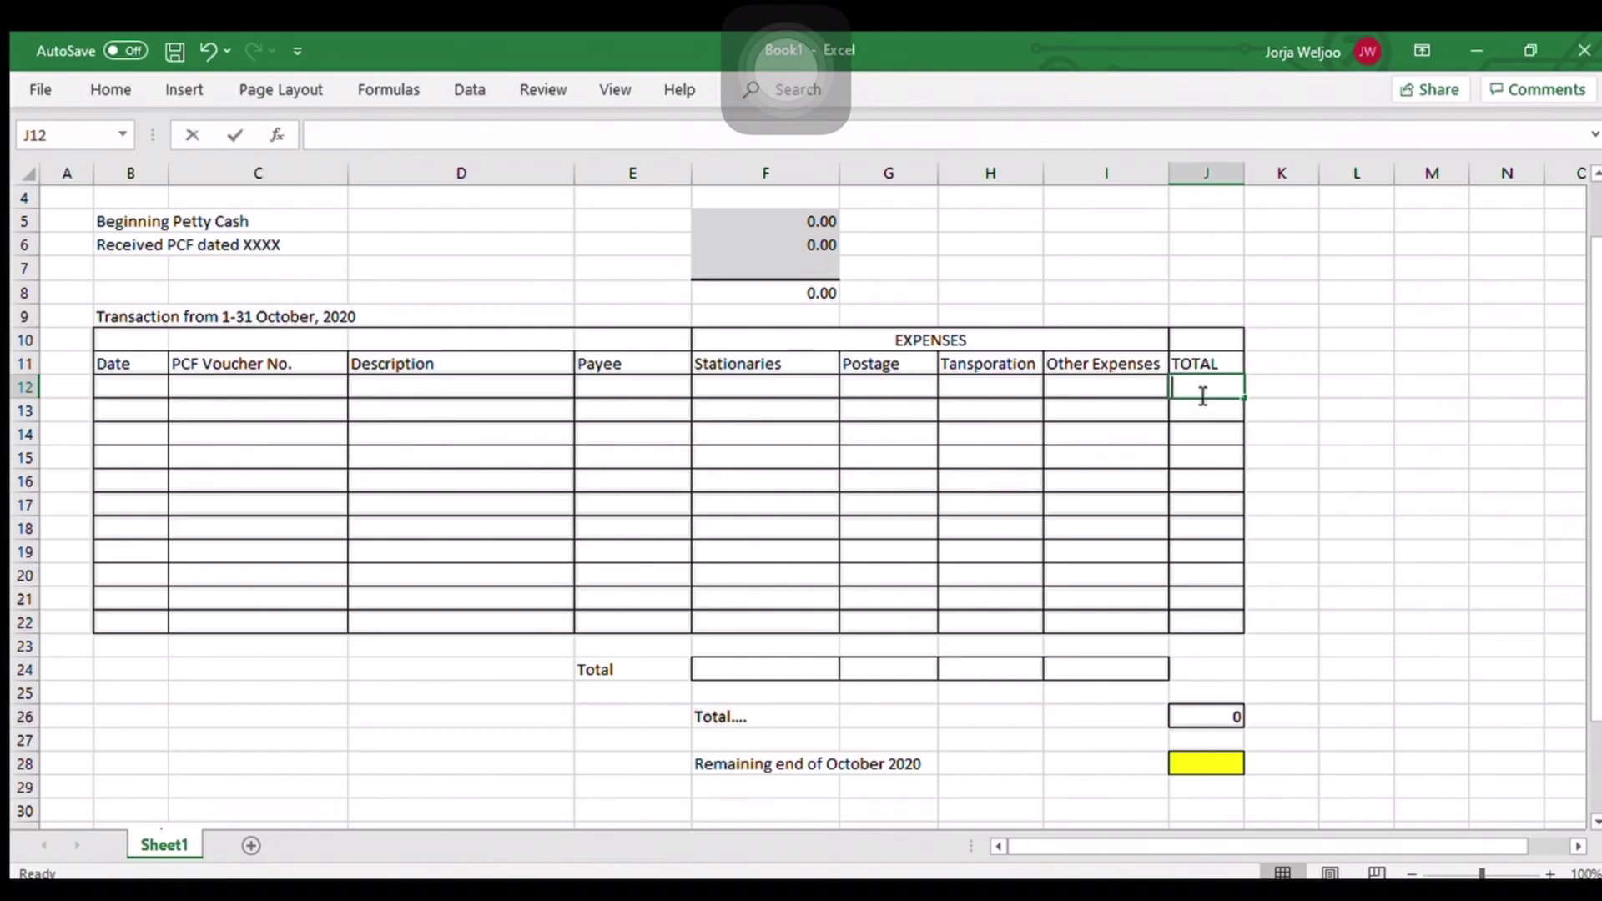
Step: Enter =SUM(F12:I12) in J12 to total row 12's expenses
type("=sum(")
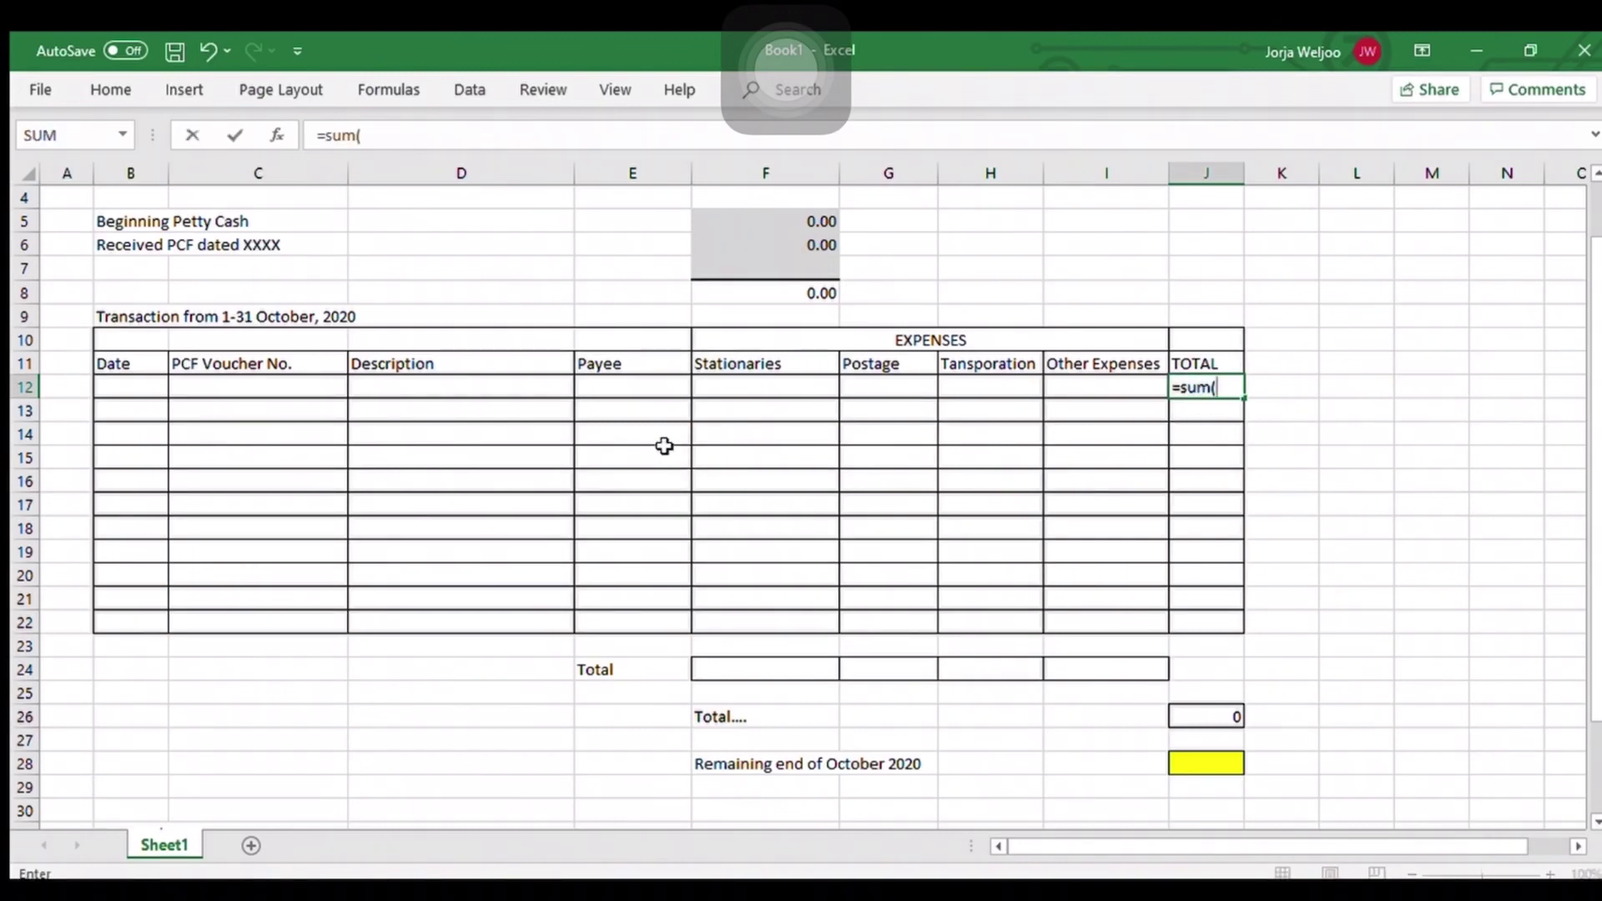
left_click(719, 387)
key("F8")
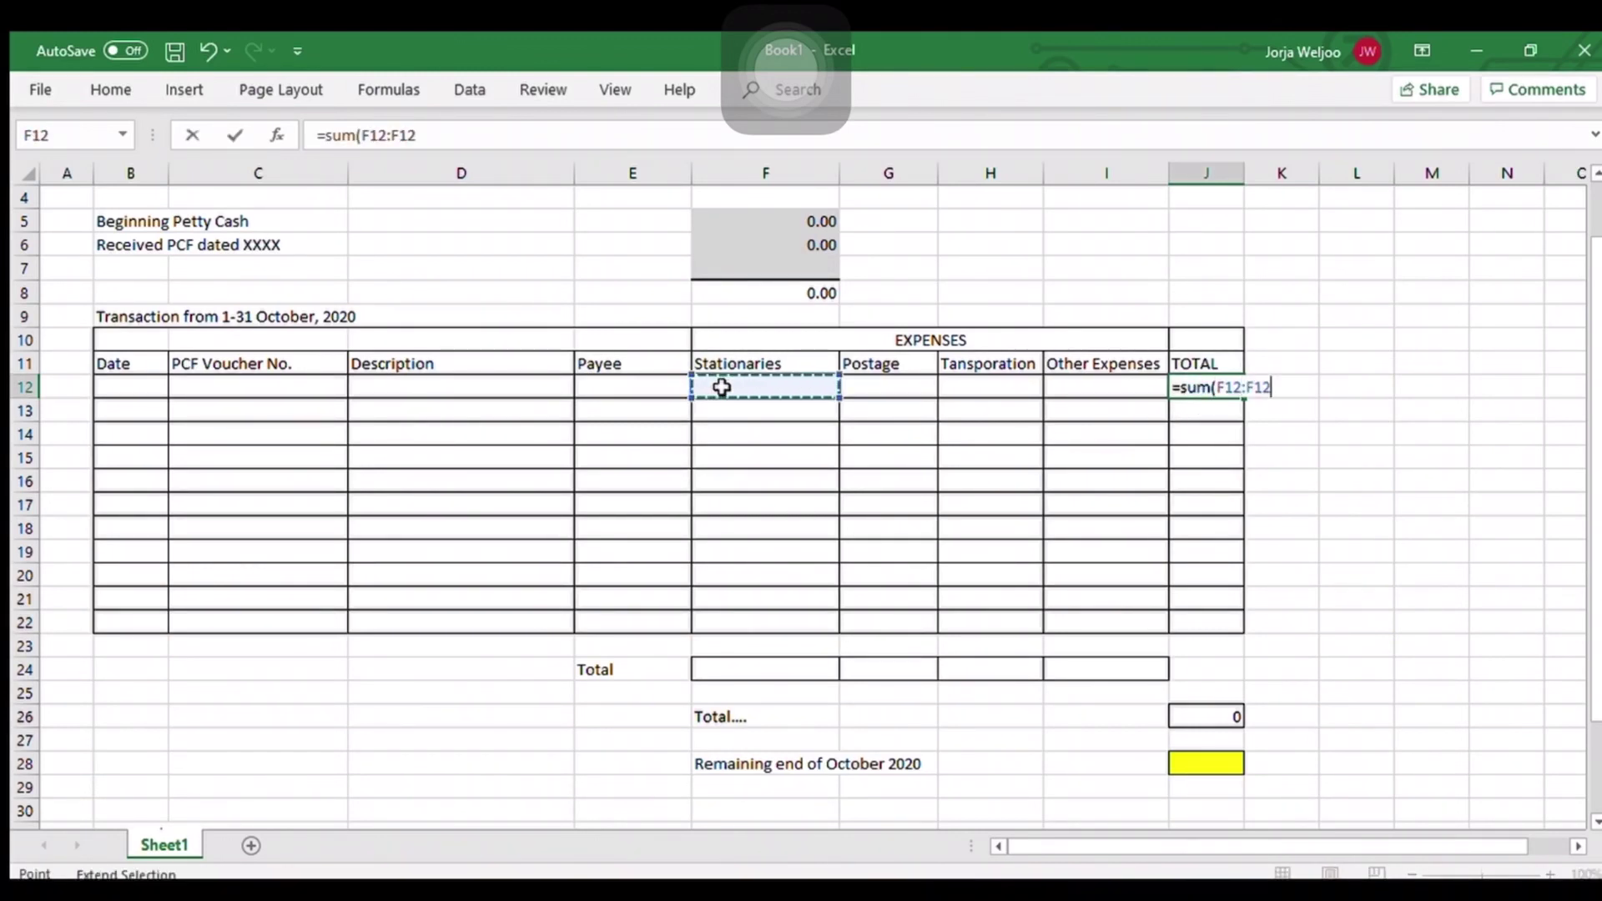
key("Right")
key("Right")
key("Right")
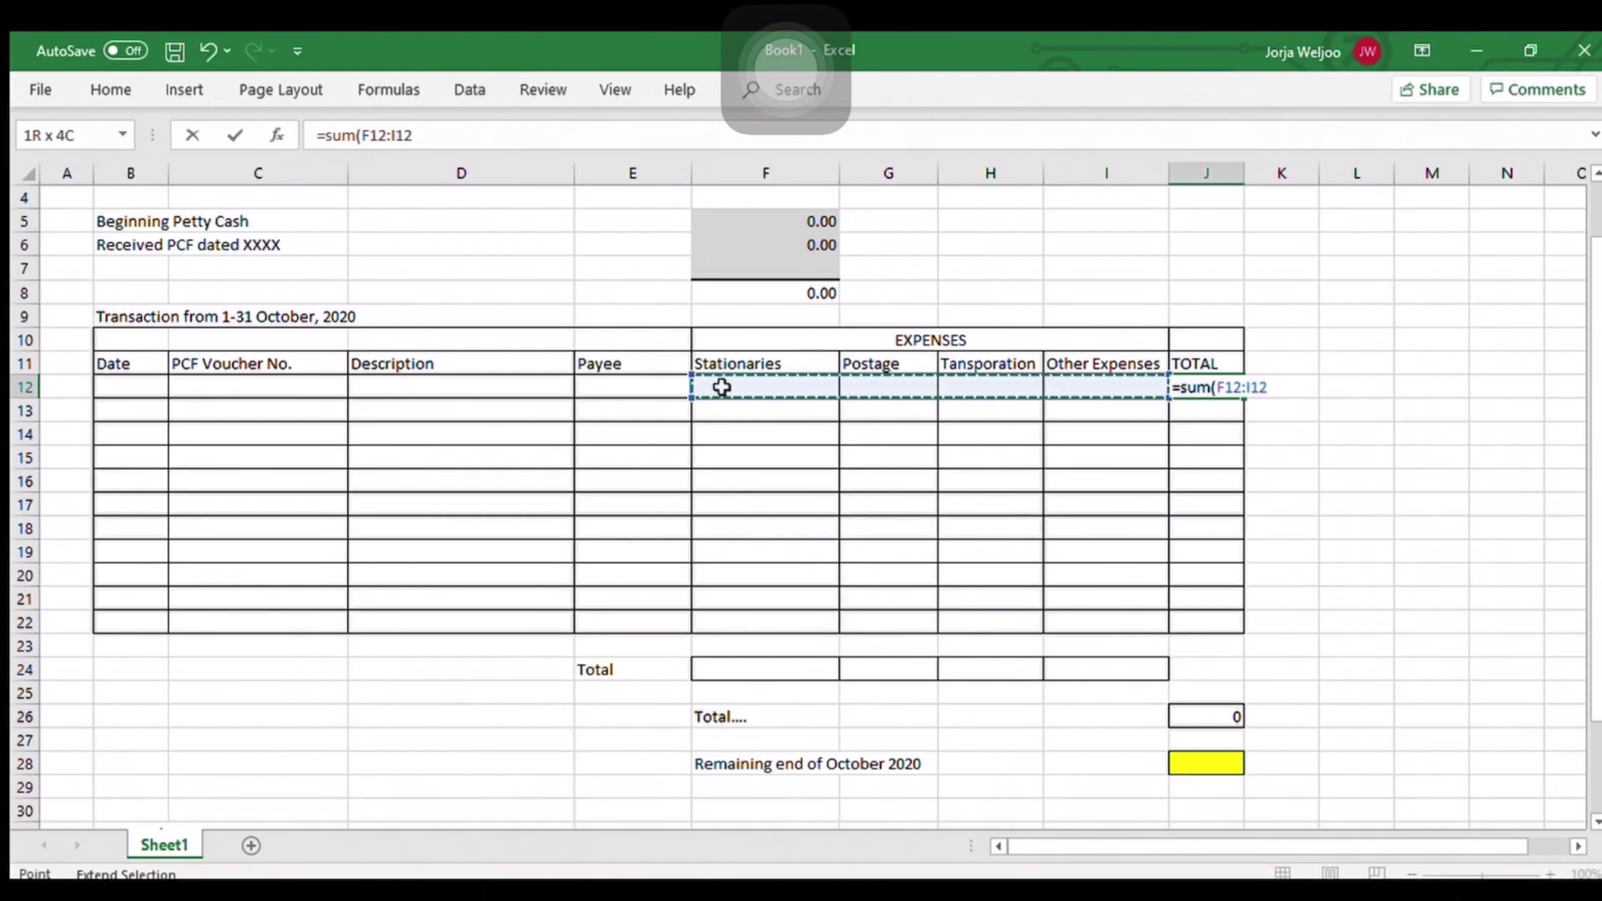
key("Return")
Step: Format the TOTAL column J12:J22 as Number with two decimals
left_click(751, 484)
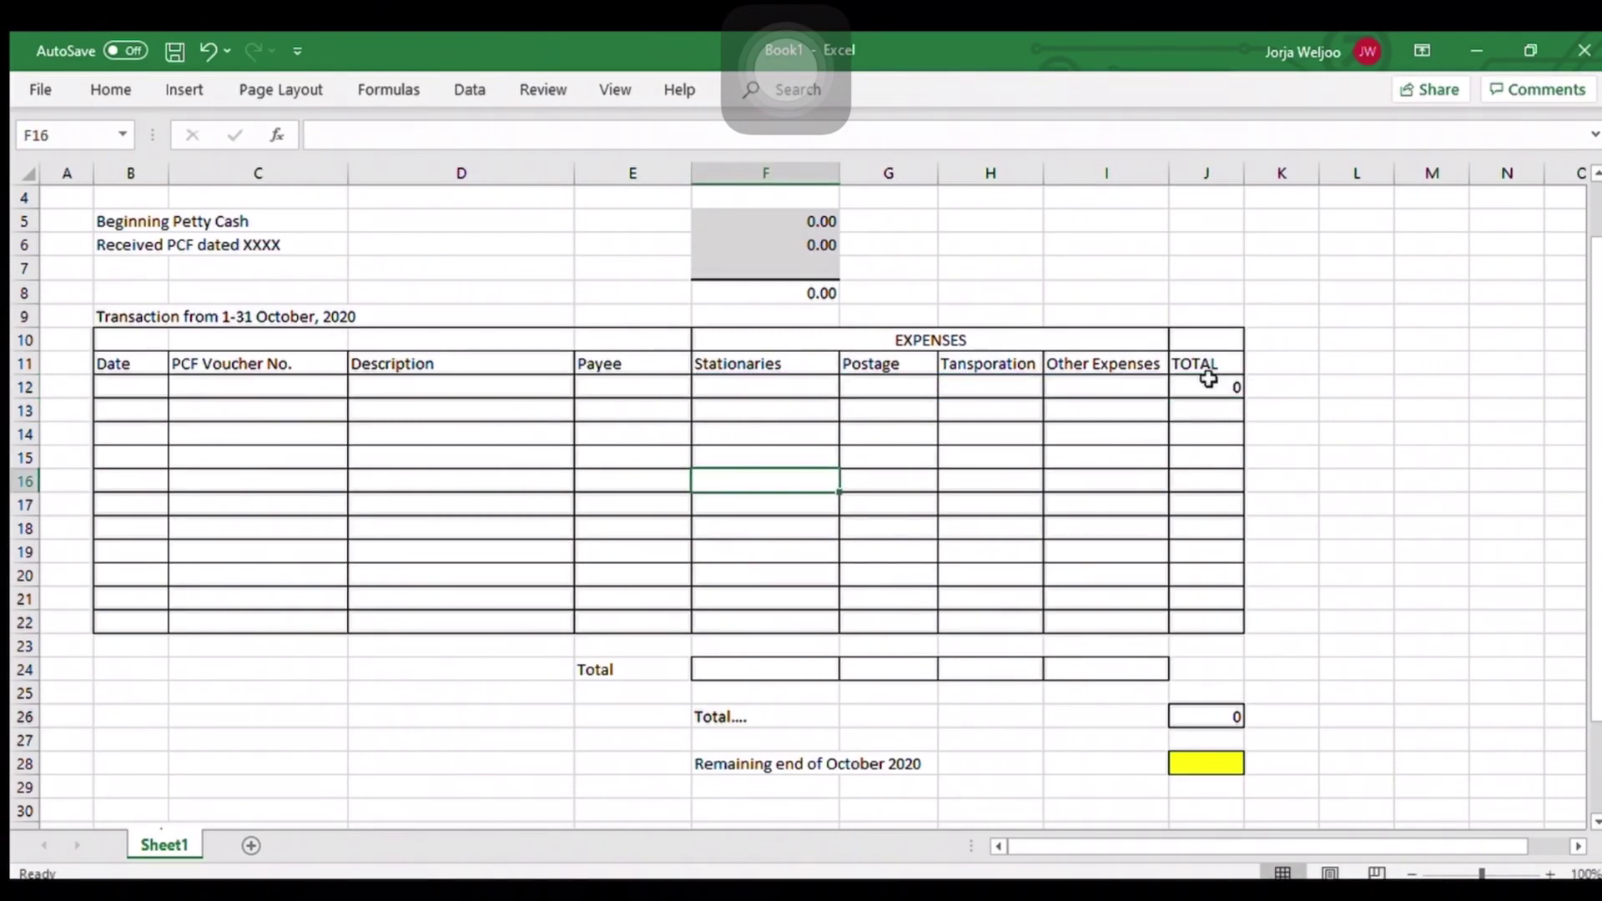
left_click_drag(1209, 380, 1213, 621)
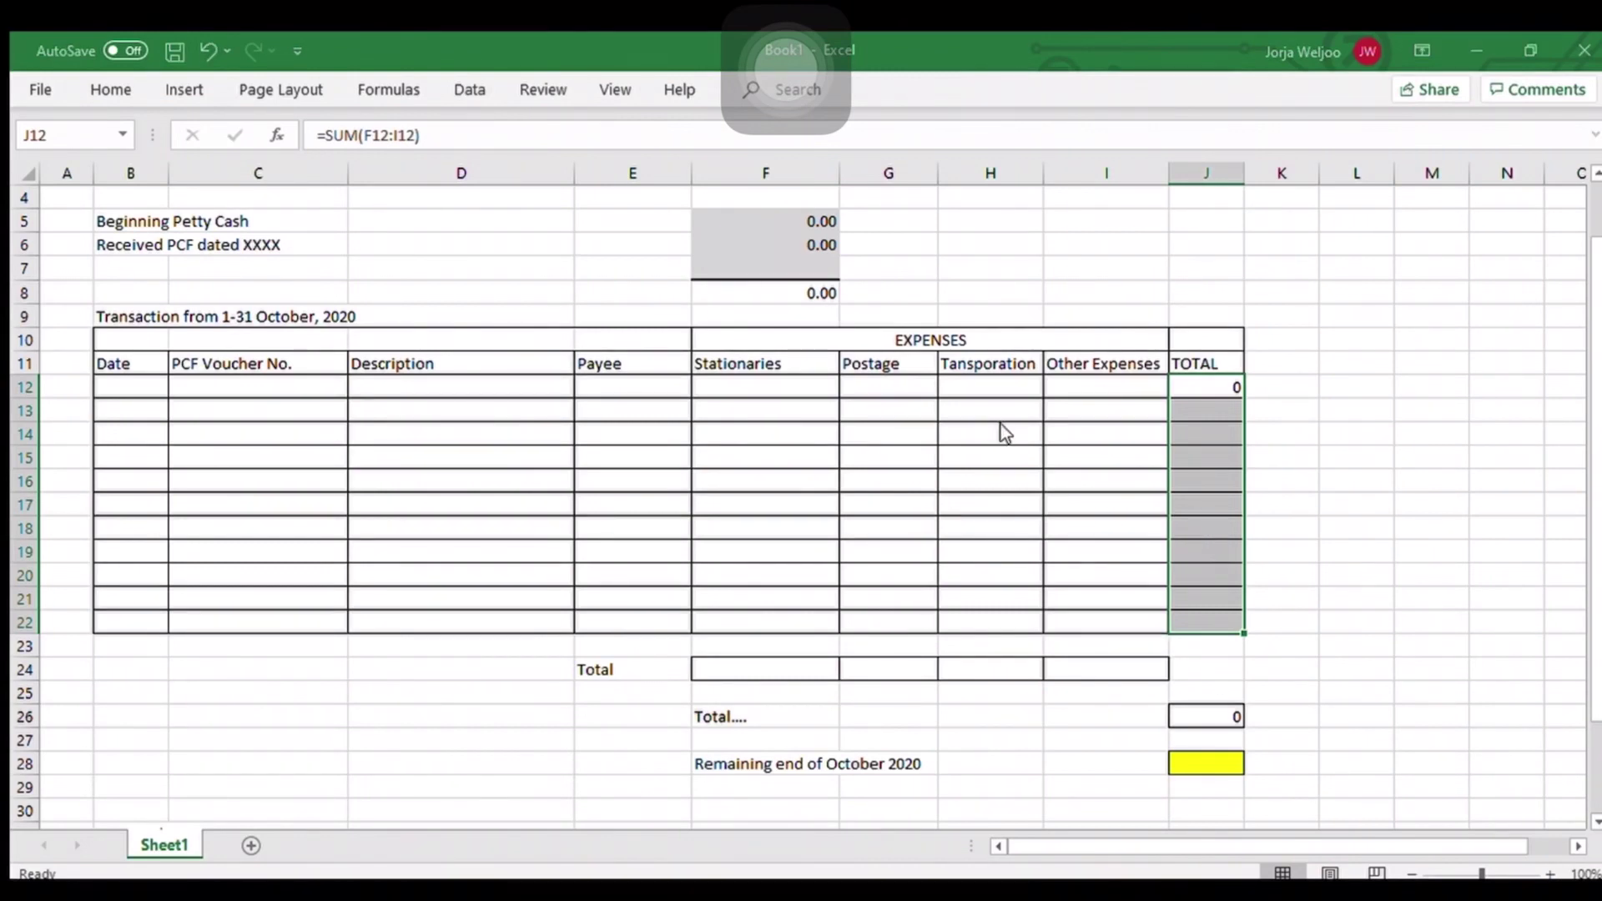
key("ctrl+shift+1")
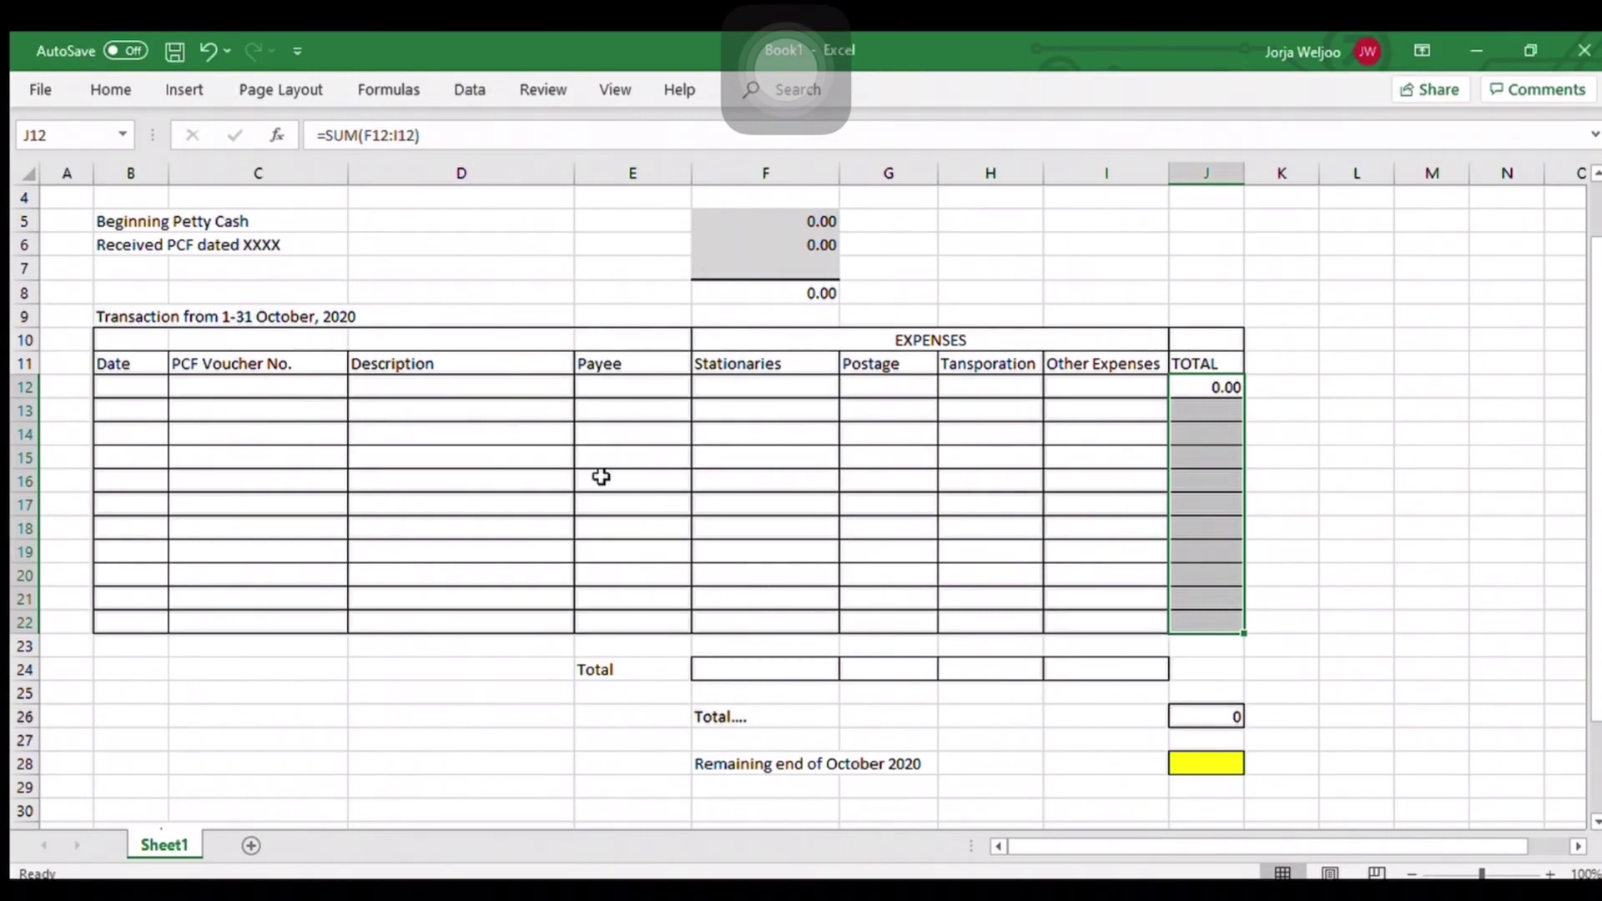
left_click(601, 480)
Step: Enter 05.10.20 as the first transaction date in B12
left_click(119, 384)
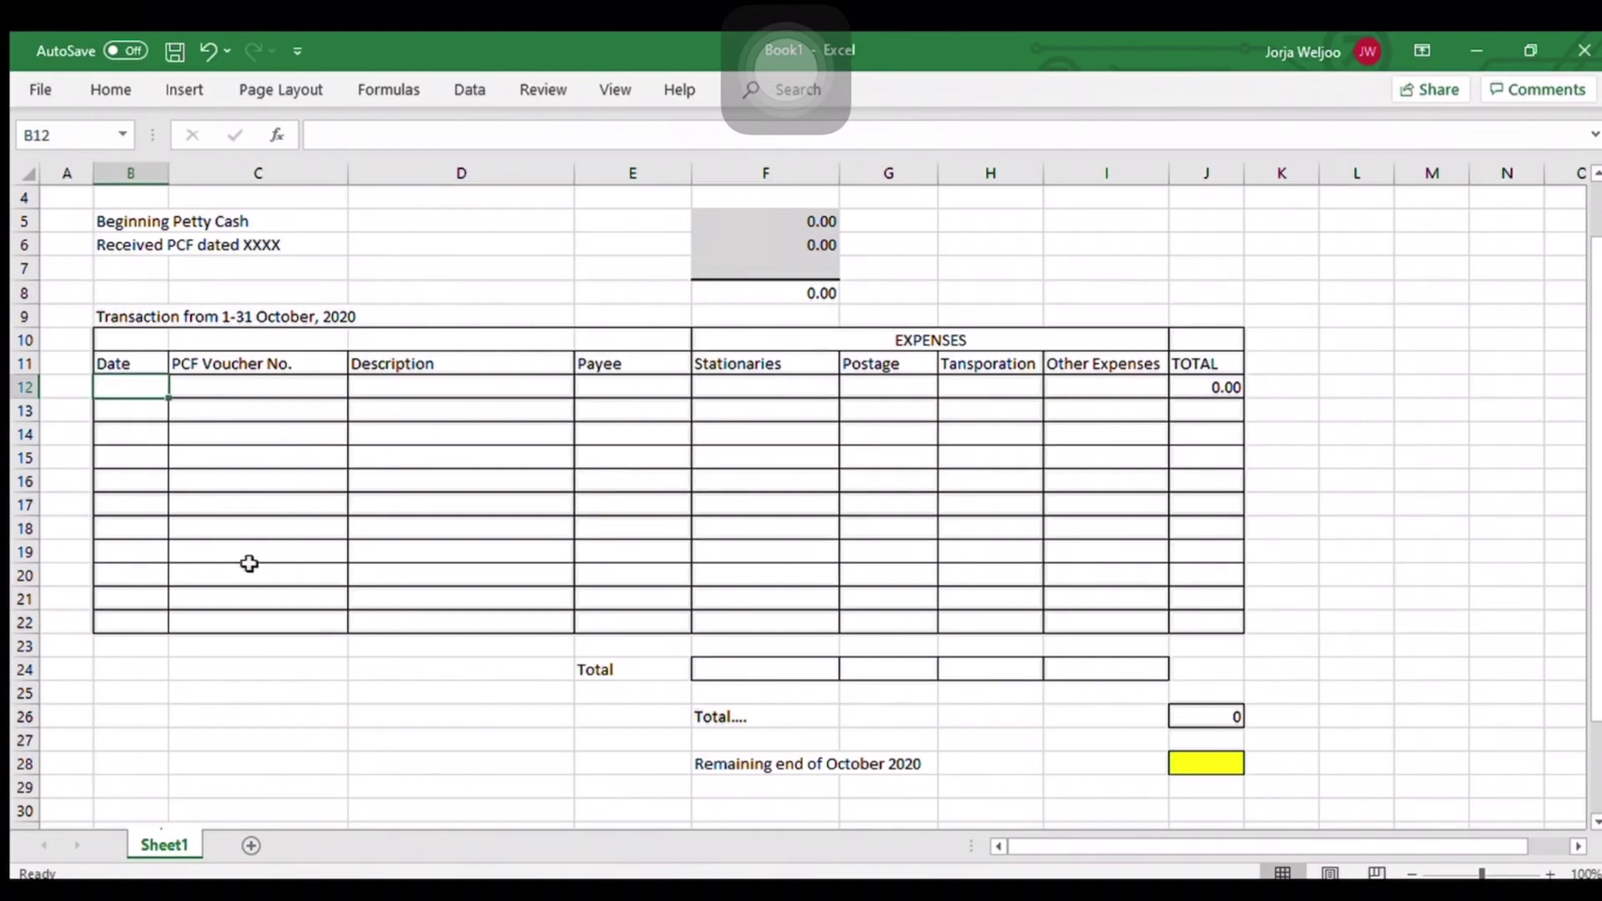
type("01.2")
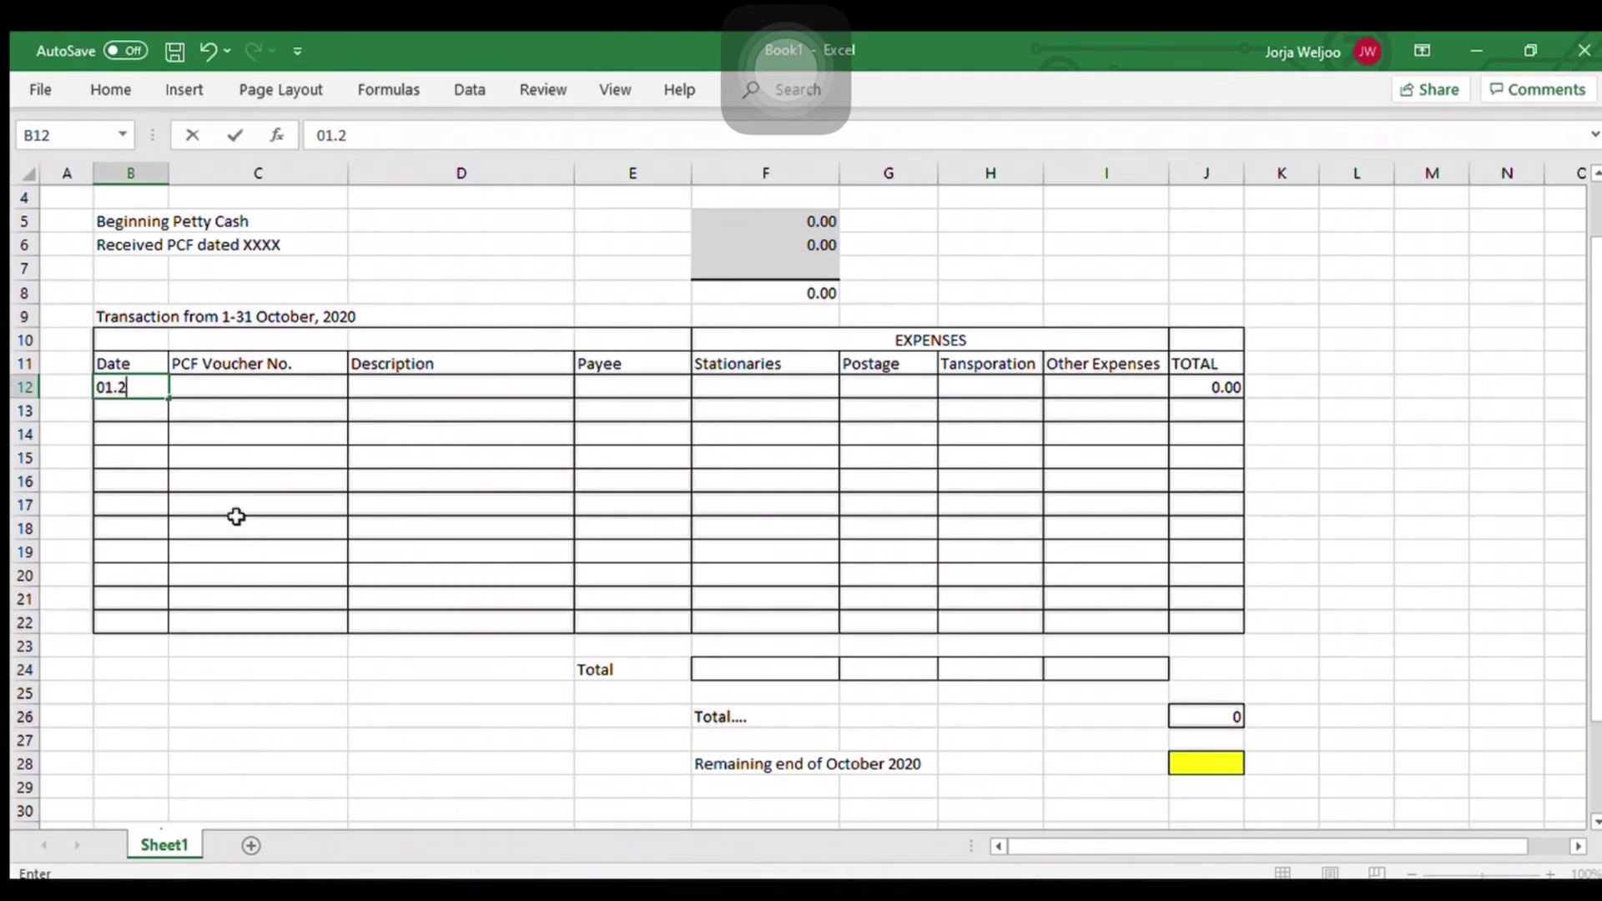
key("BackSpace")
key("BackSpace")
key("BackSpace")
type("05.10.20202")
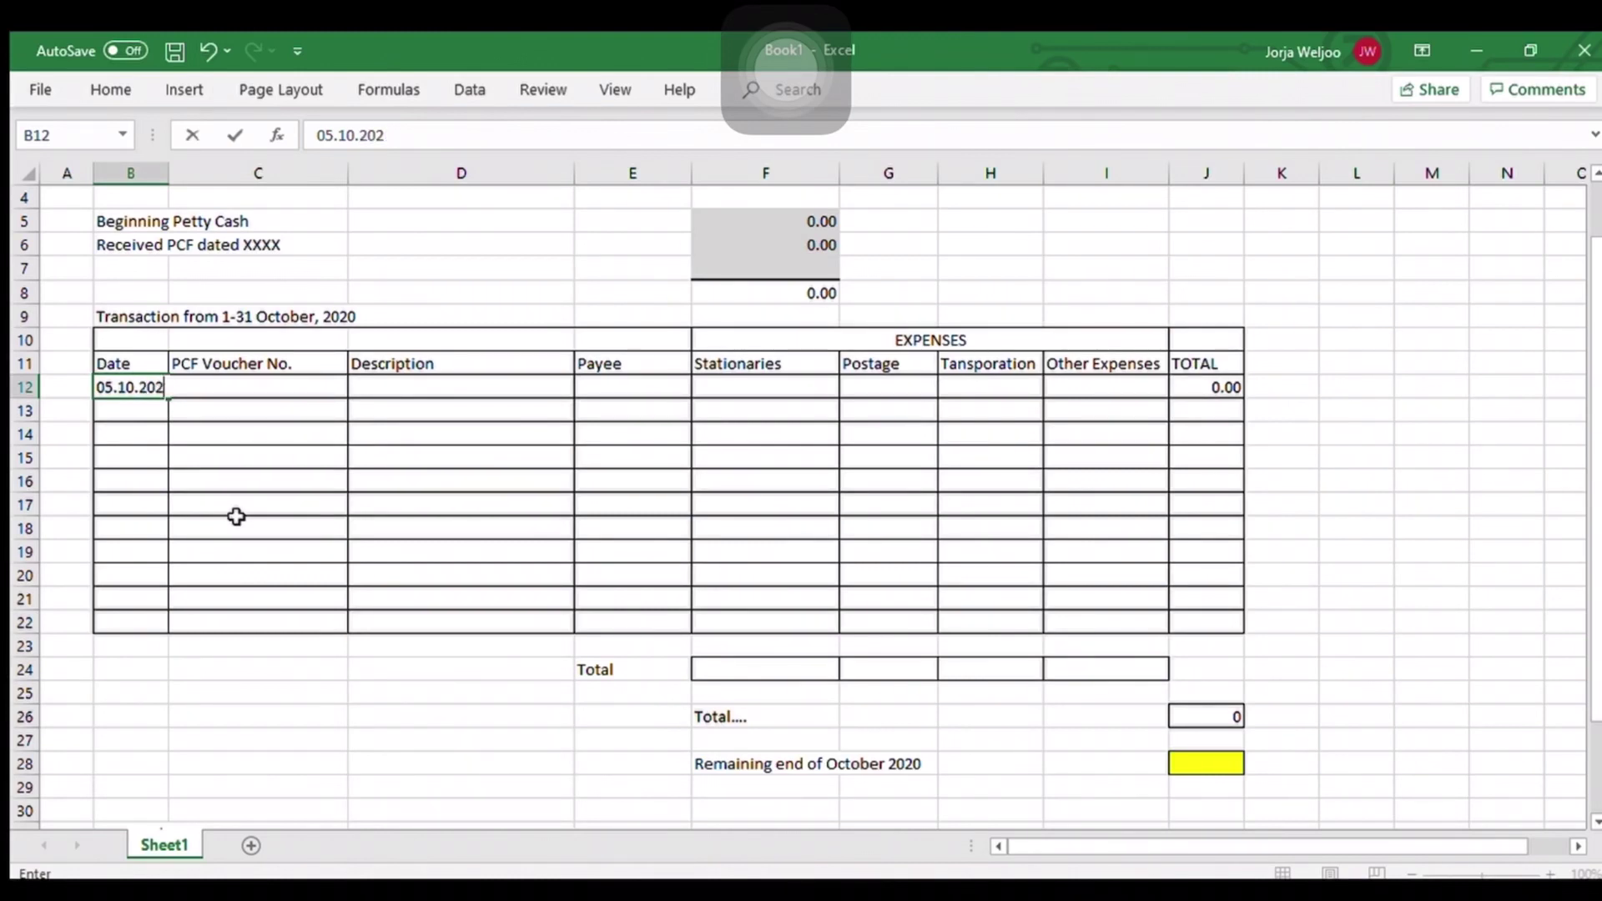
key("Return")
Step: Autofit columns B and C to their longest text
left_click(269, 509)
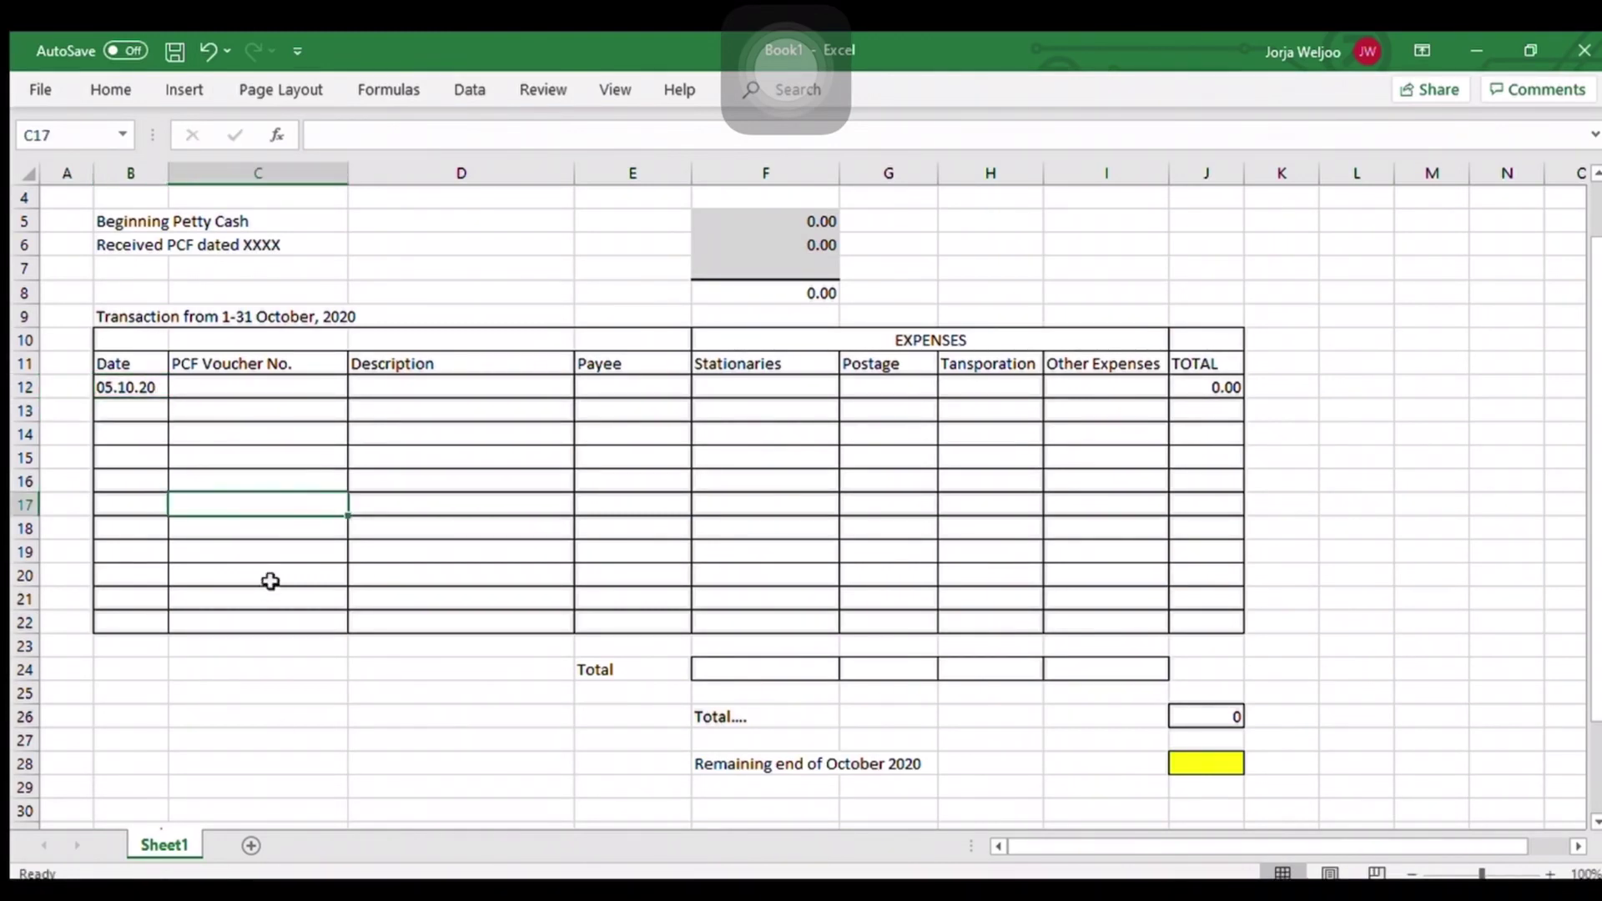
left_click_drag(339, 174, 318, 232)
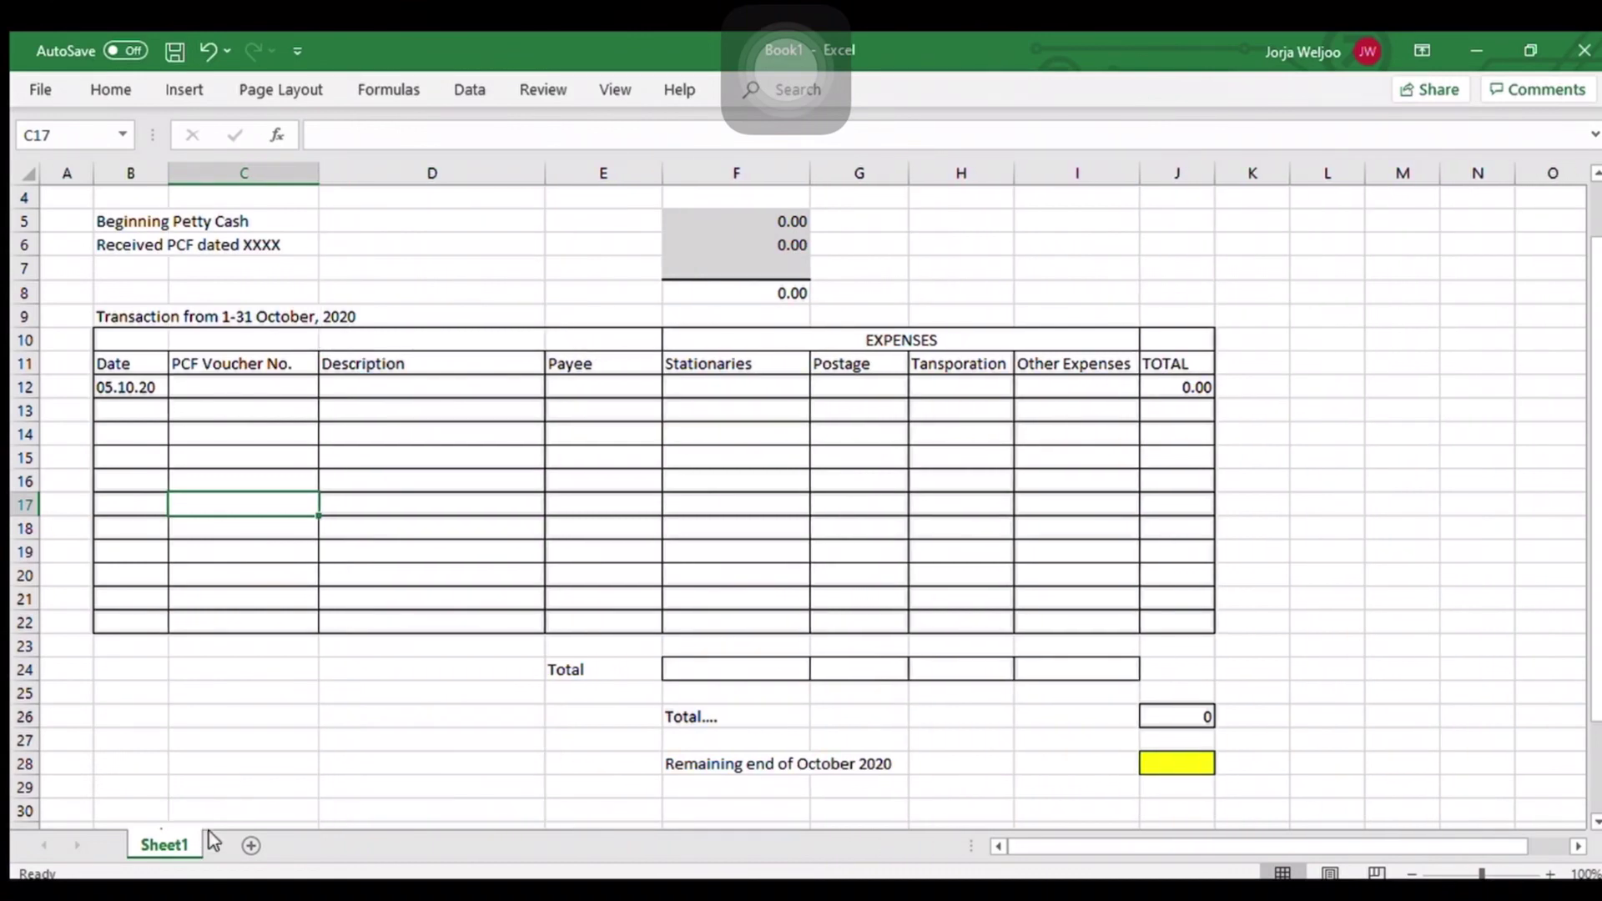
scroll(213, 706, "down", 2)
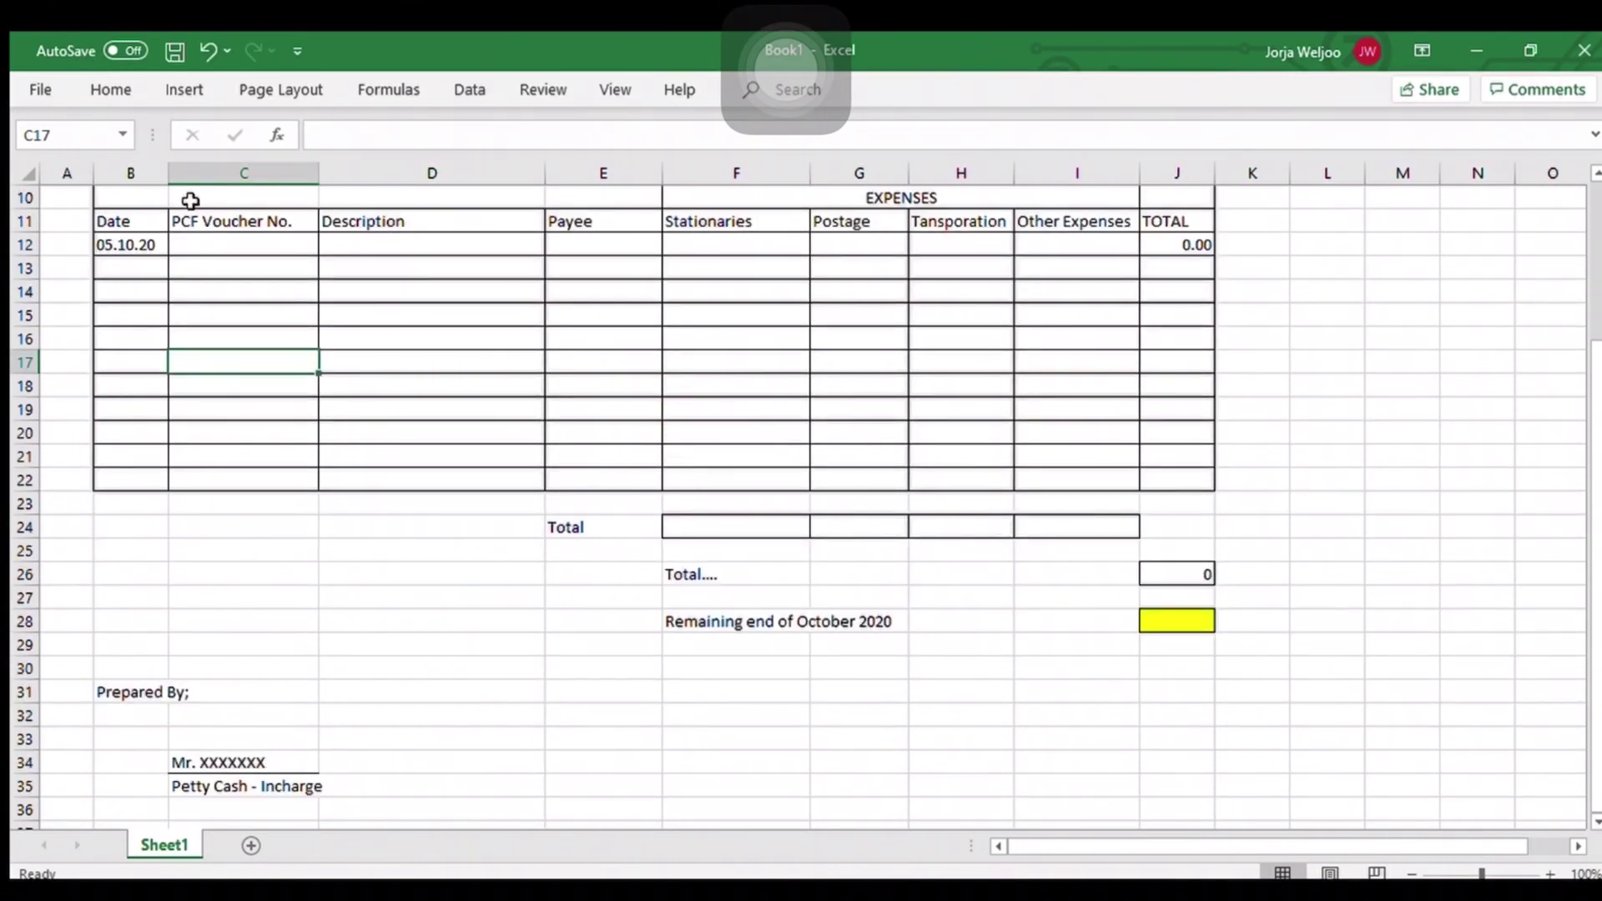
double_click(168, 173)
double_click(340, 174)
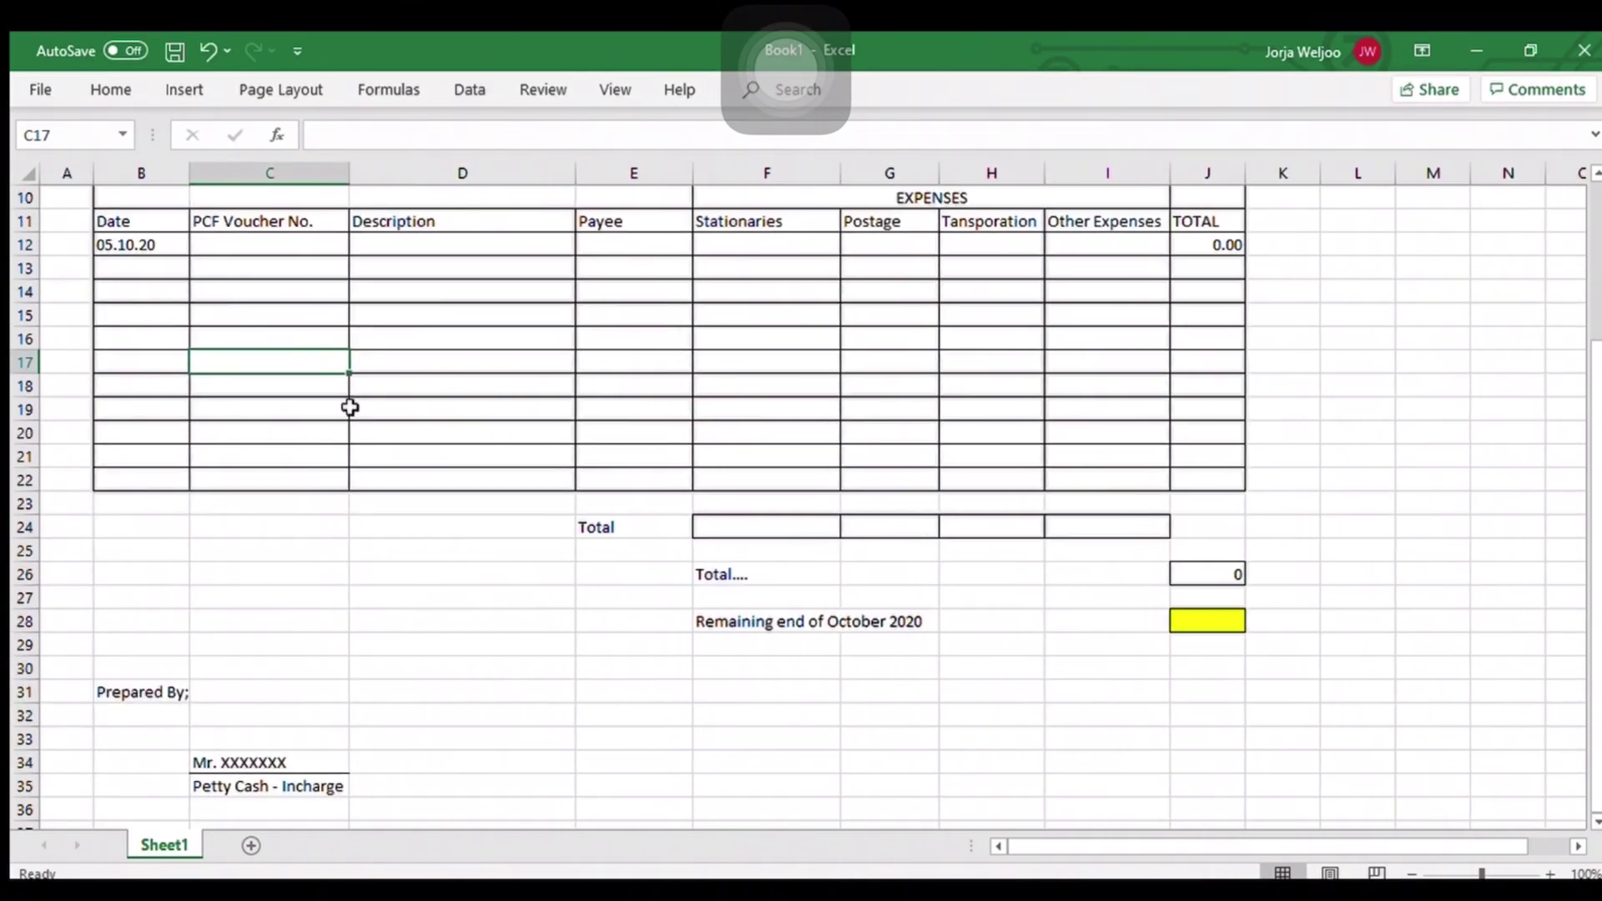
scroll(308, 376, "up", 1)
Step: Centre the Date, PCF Voucher No. and Payee-through-TOTAL headings in row 11
left_click(256, 317)
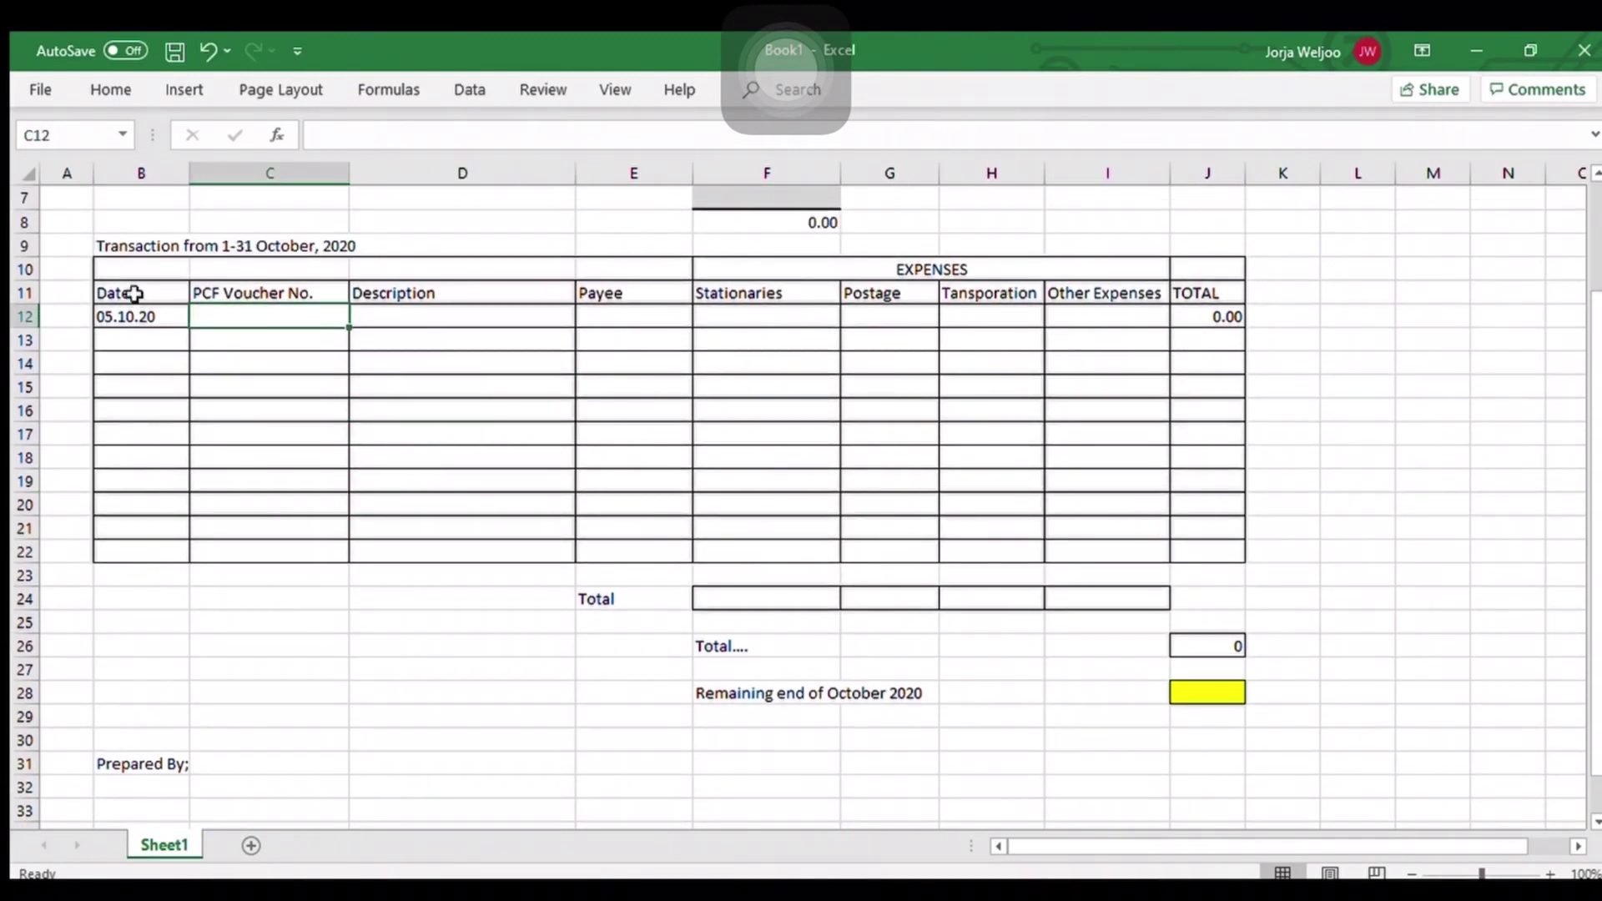
left_click_drag(134, 293, 286, 293)
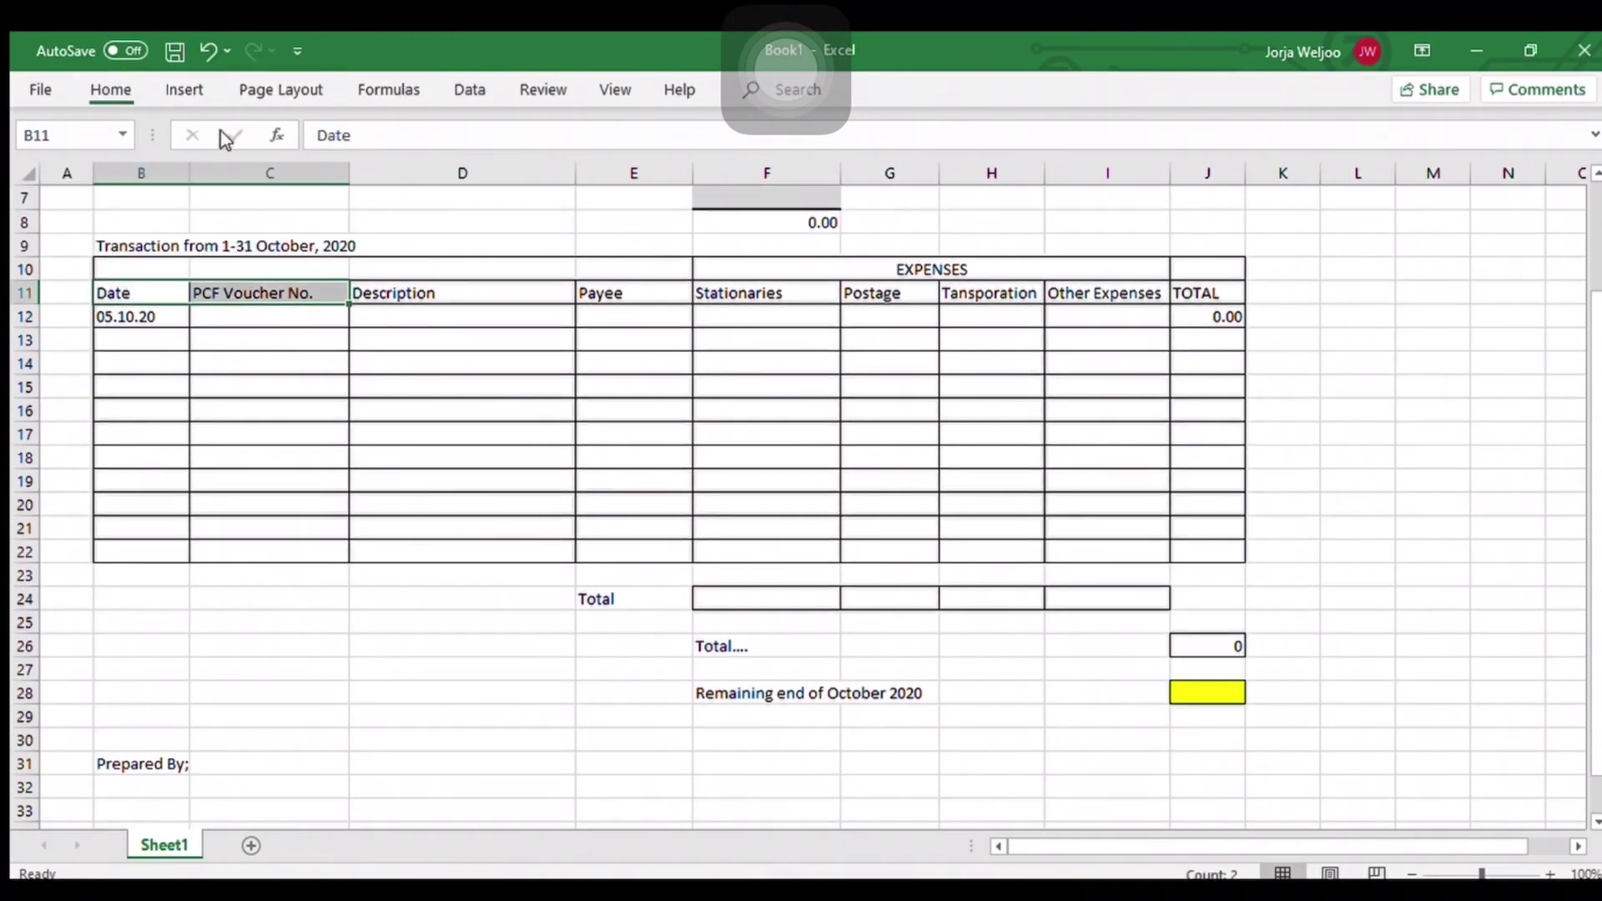
key("alt+h")
key("a")
key("c")
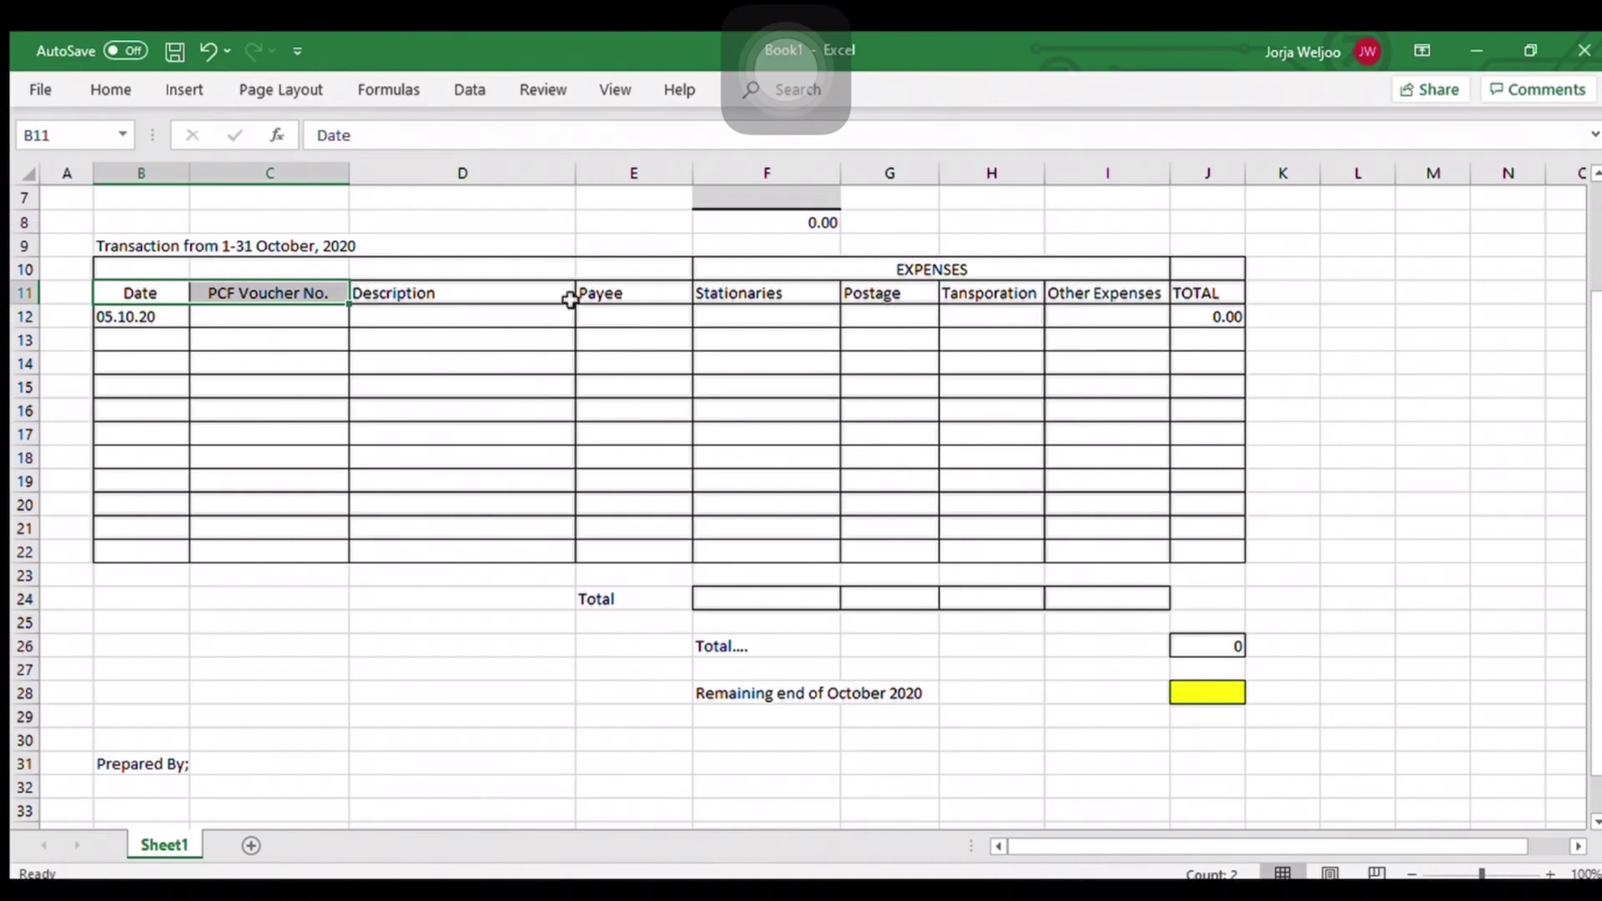
left_click_drag(580, 297, 1185, 299)
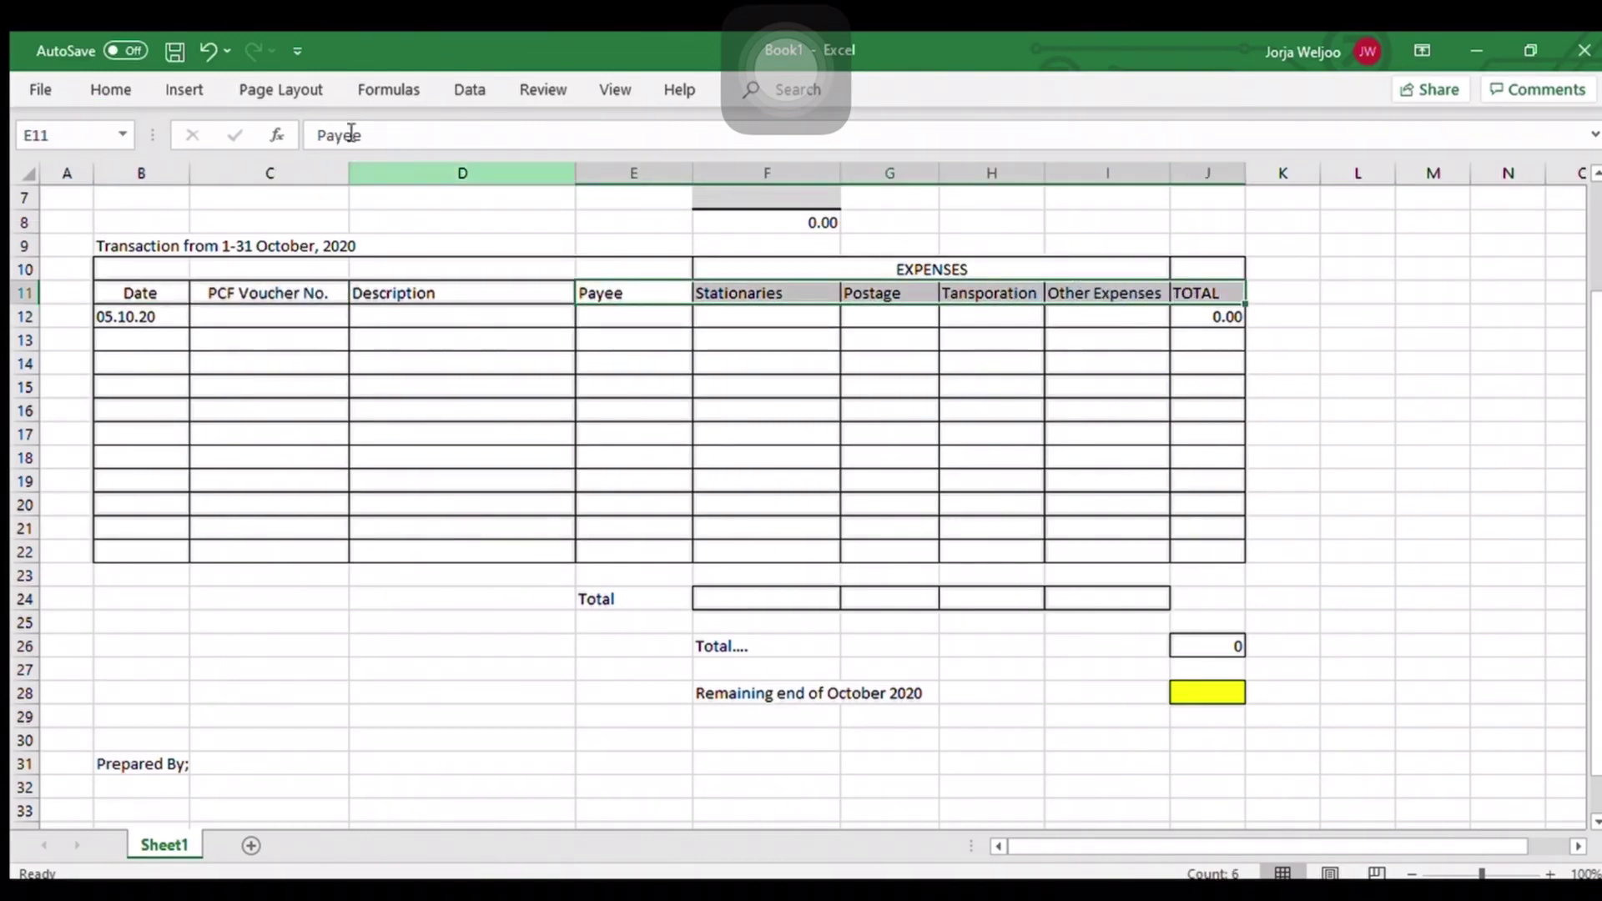
key("alt+h")
key("a")
key("c")
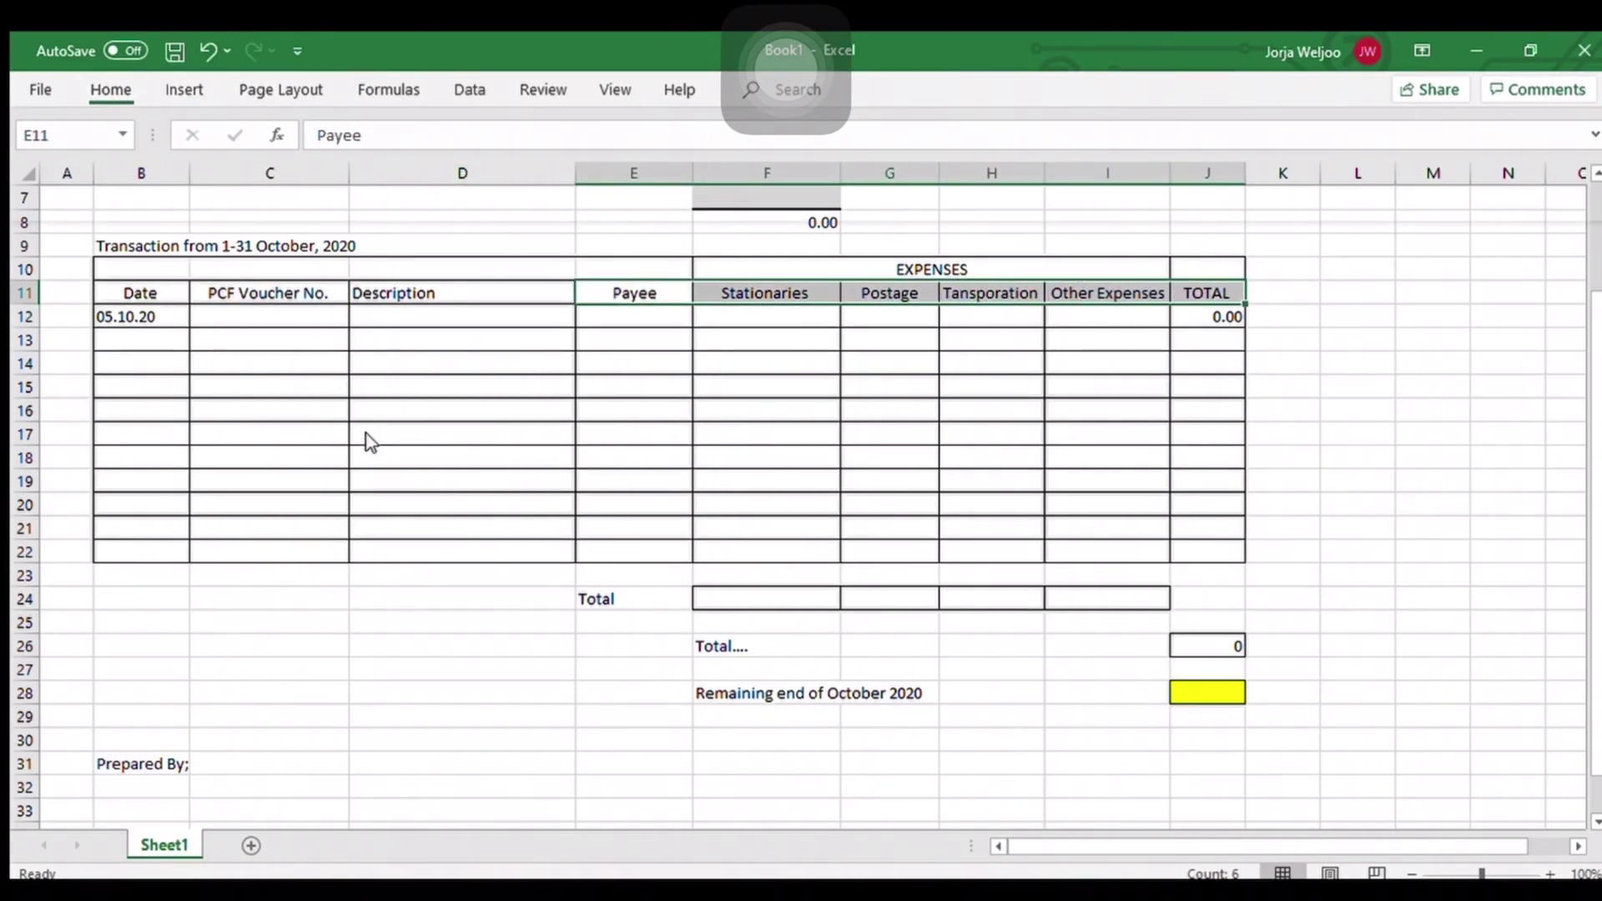
left_click(225, 320)
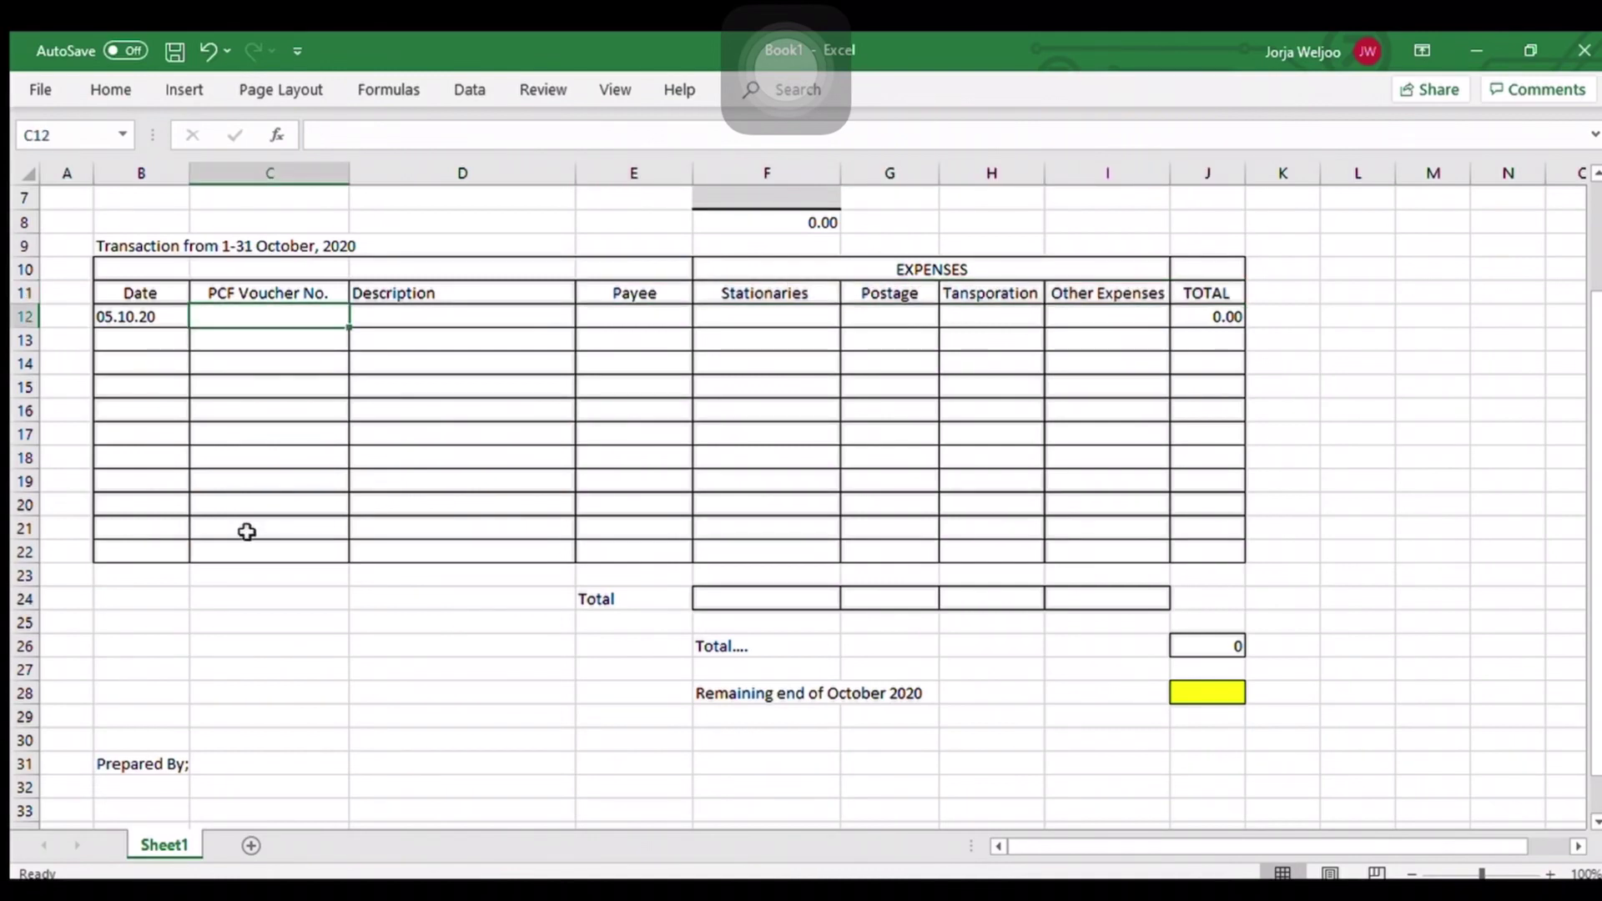
Step: Enter 00001 as the first voucher number in C12
type("00001")
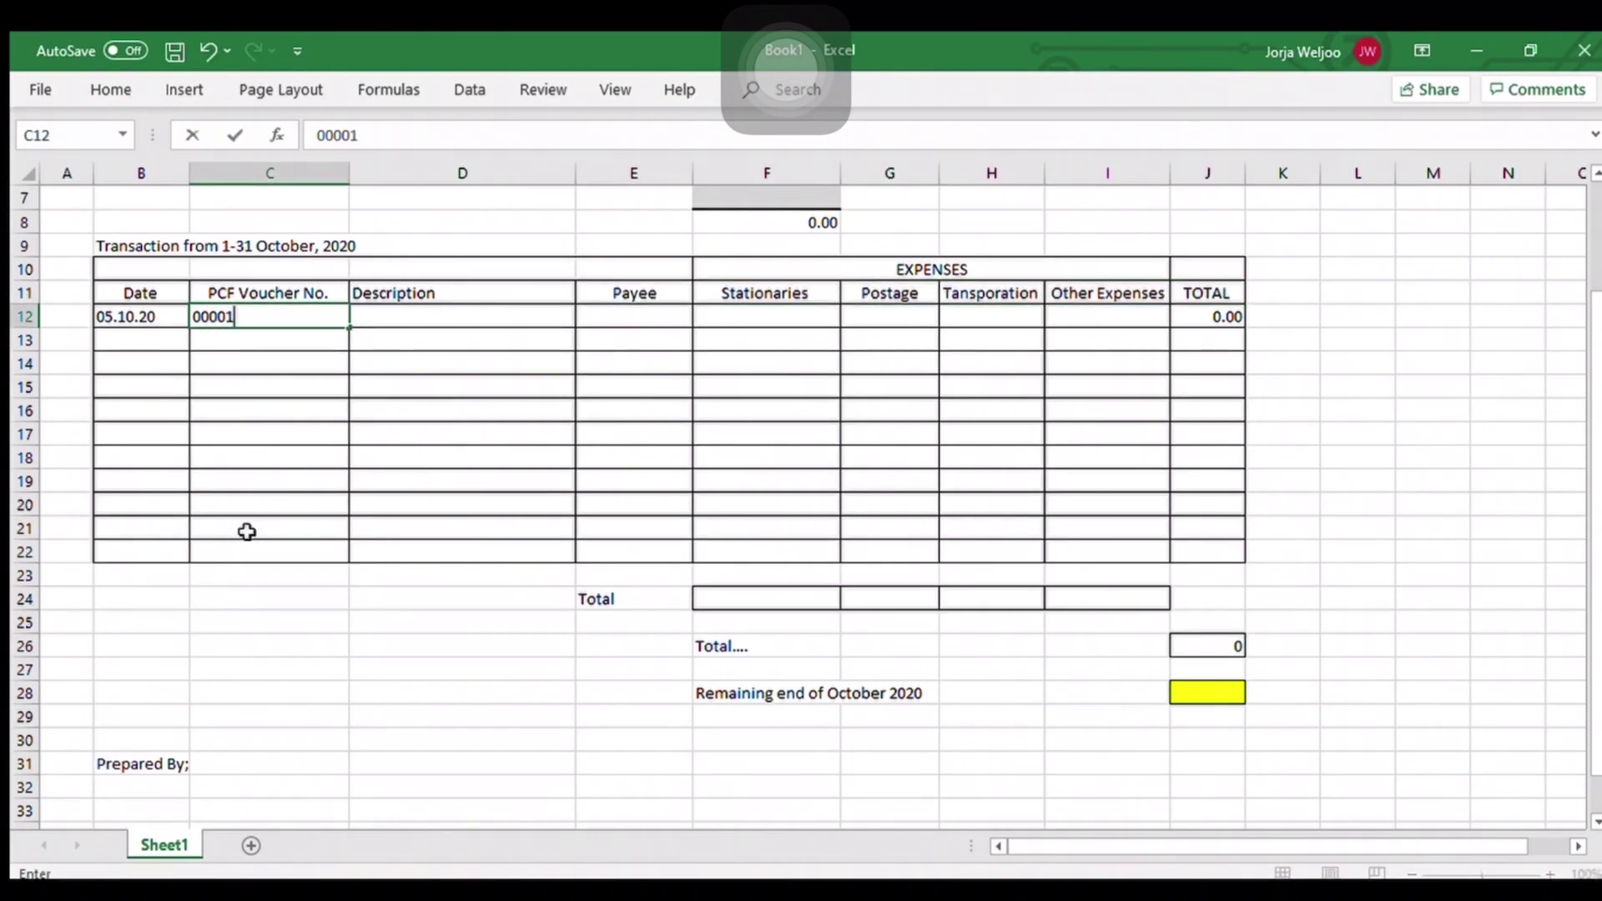
key("Return")
left_click_drag(213, 319, 248, 530)
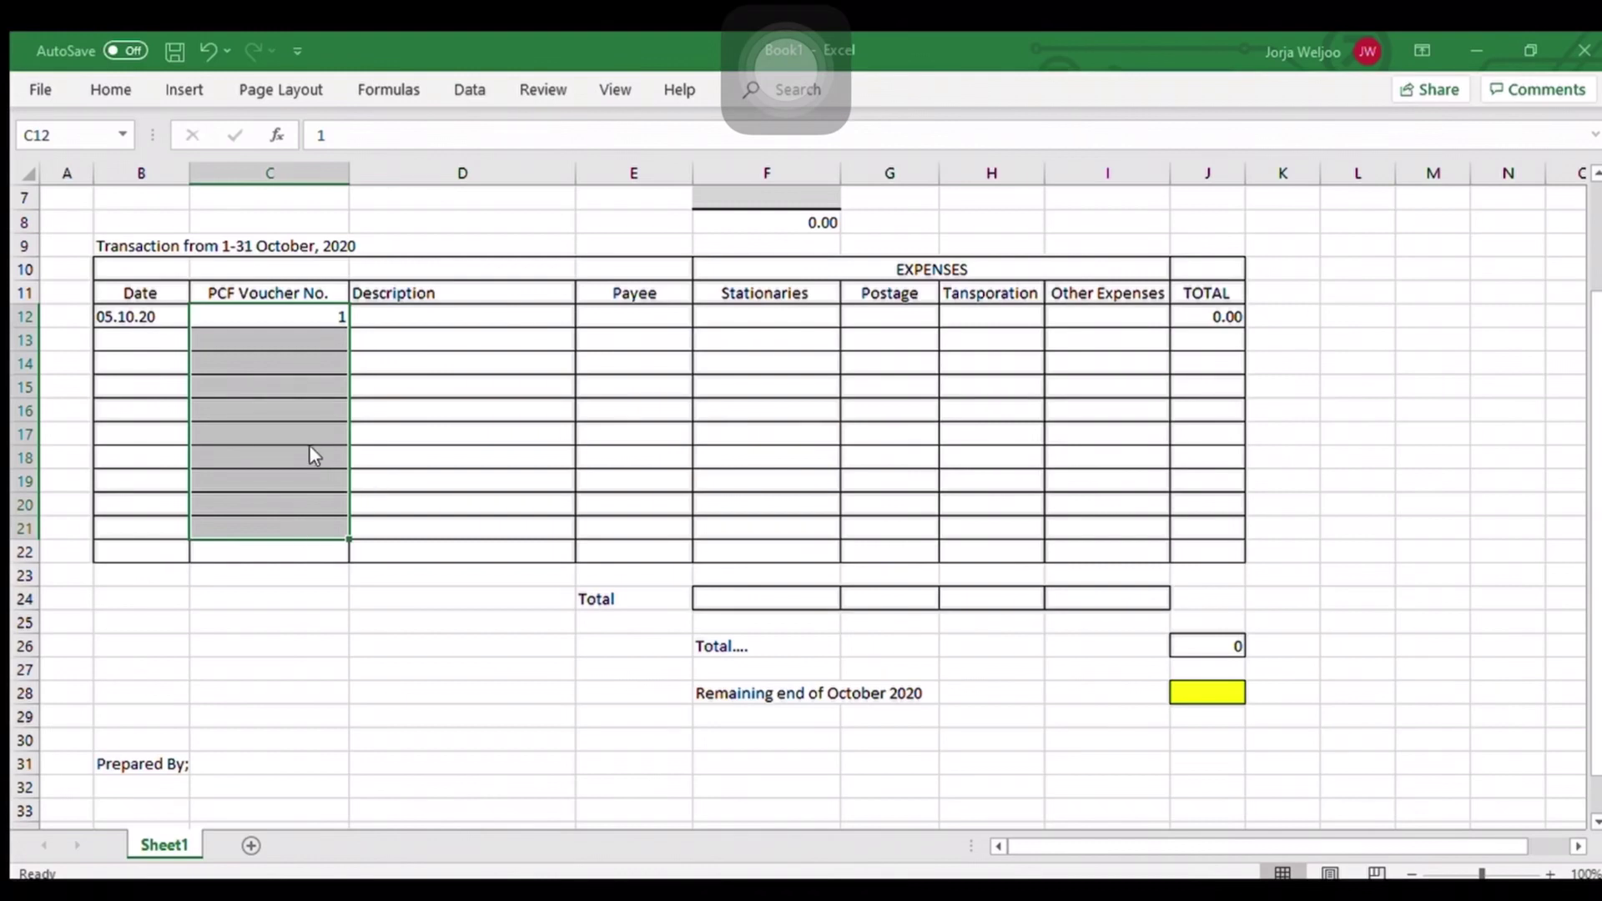
left_click(257, 324)
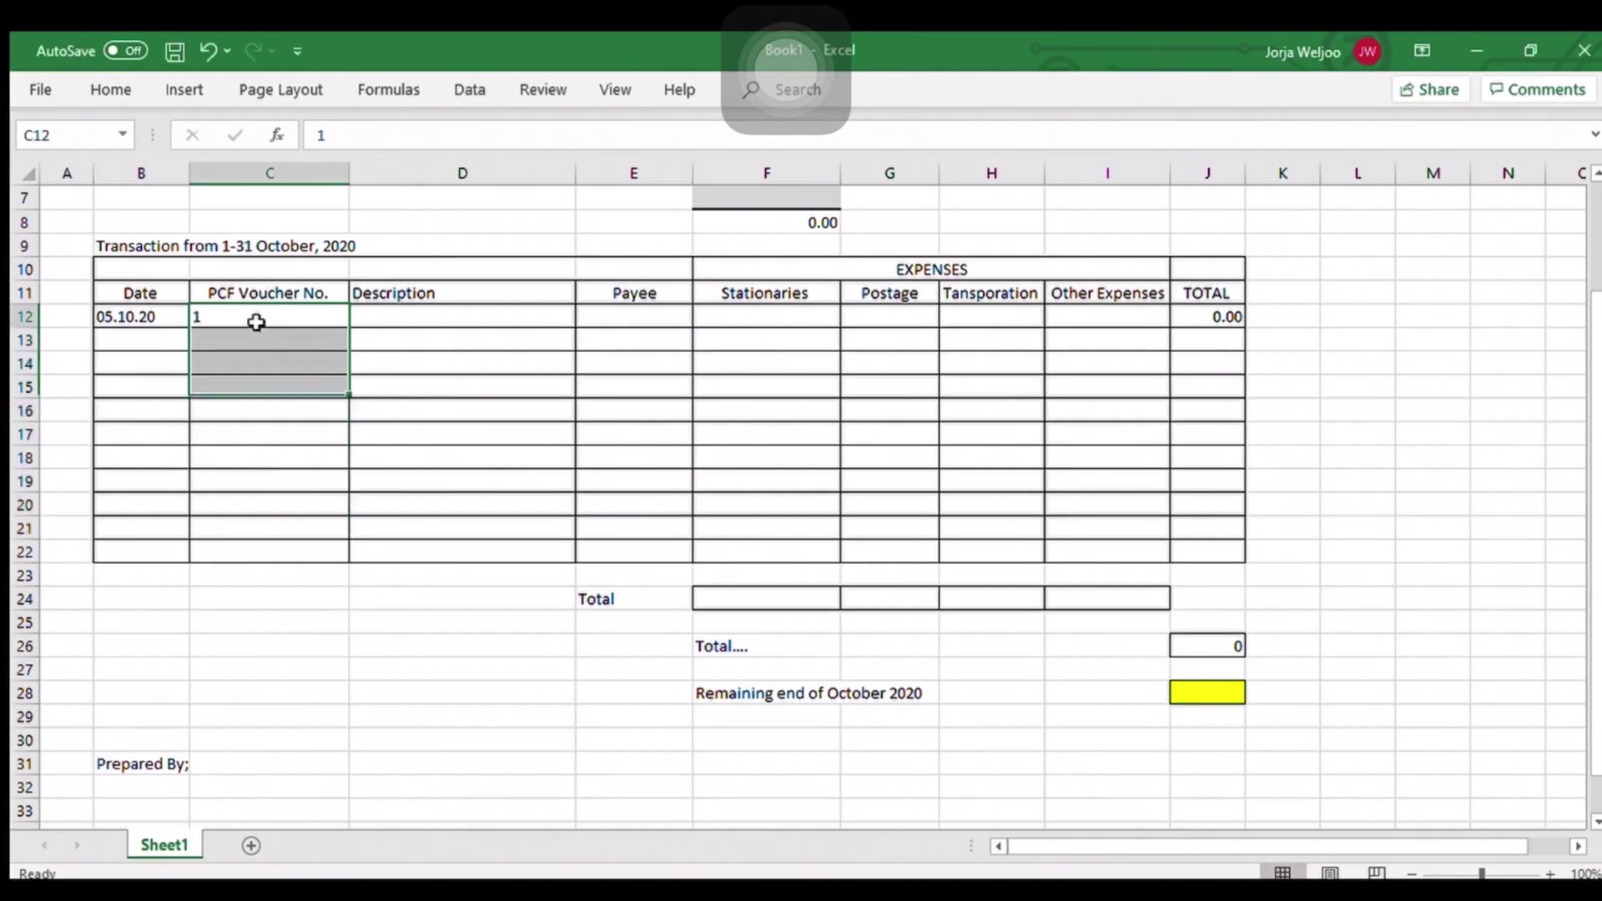
type("0000")
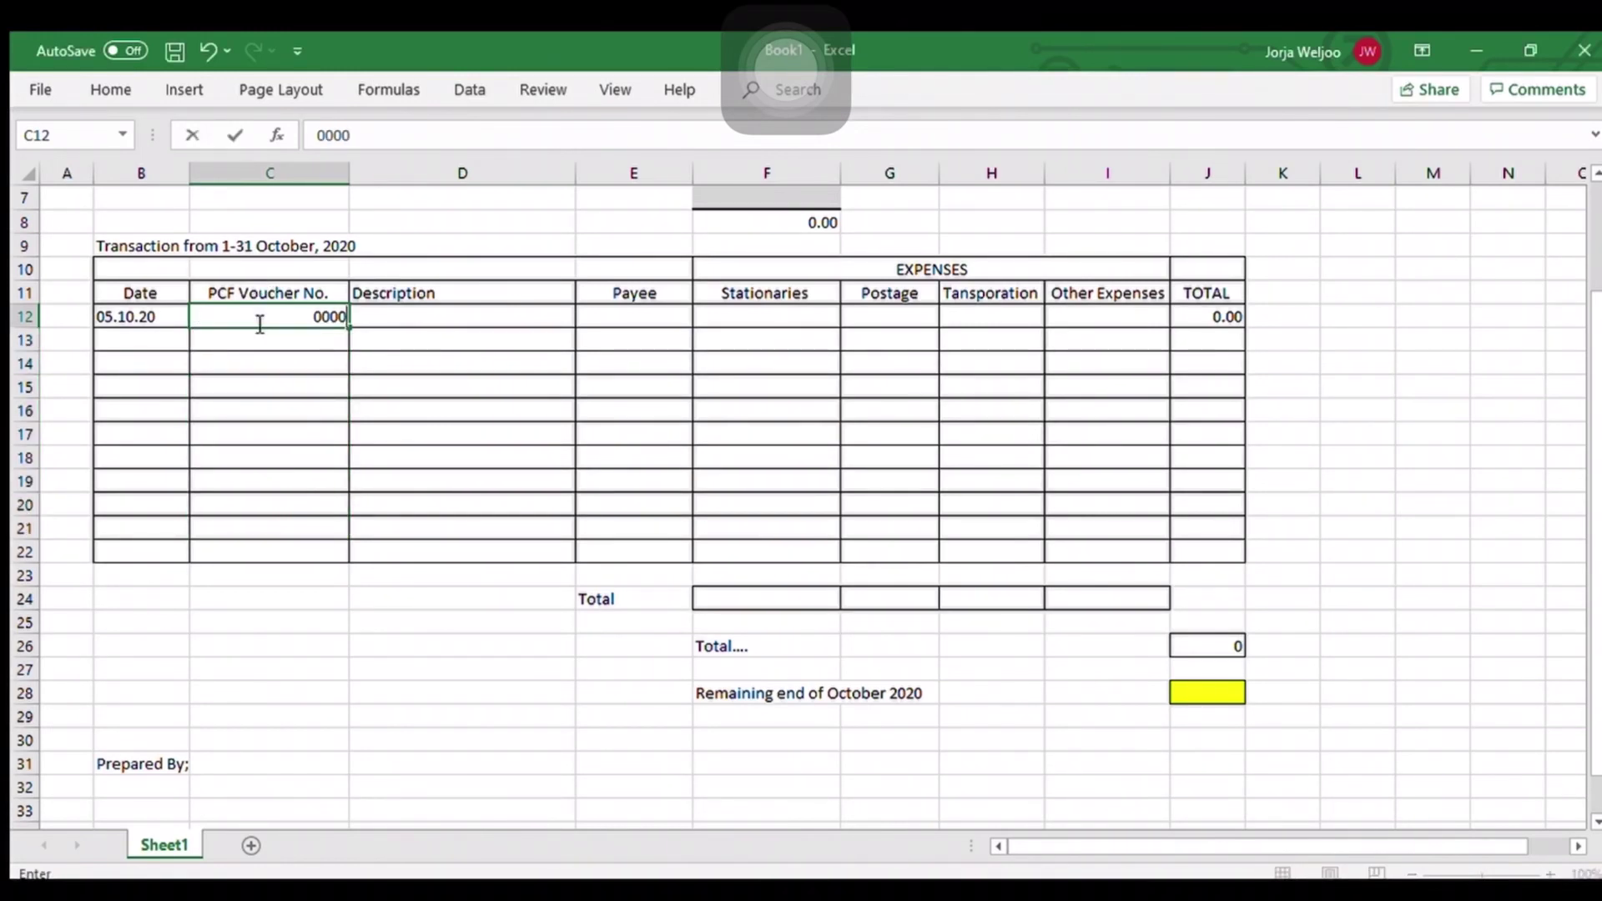
type("1")
key("Return")
Step: Centre the voucher numbers C12:C20 and widen the Description column
left_click_drag(256, 321, 272, 507)
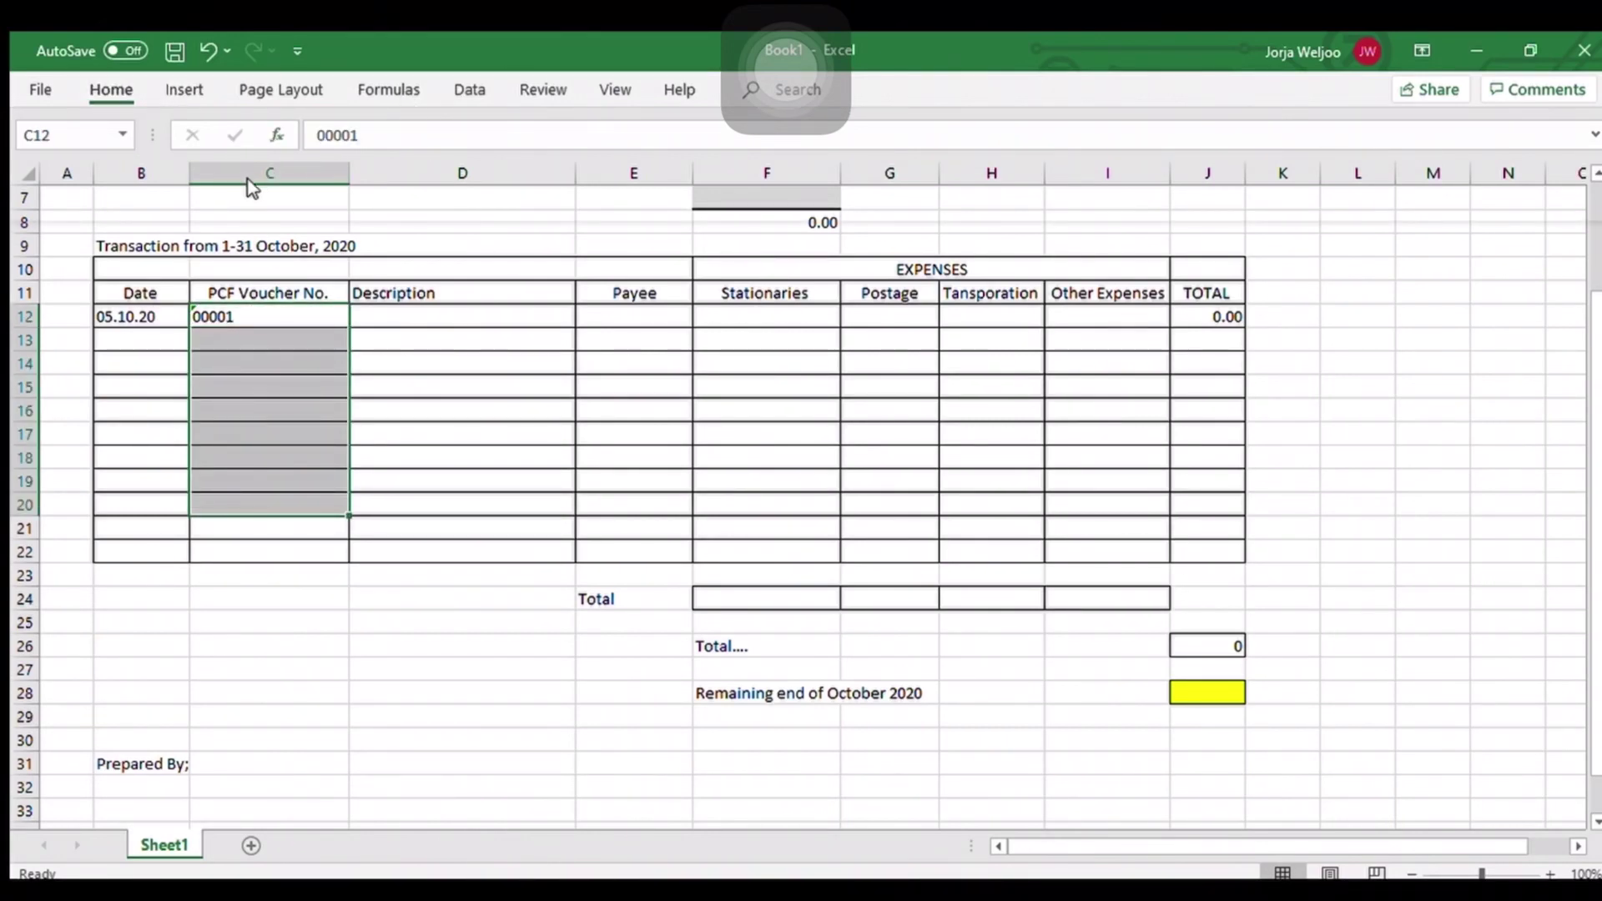
key("alt+h")
key("a")
key("c")
left_click(461, 386)
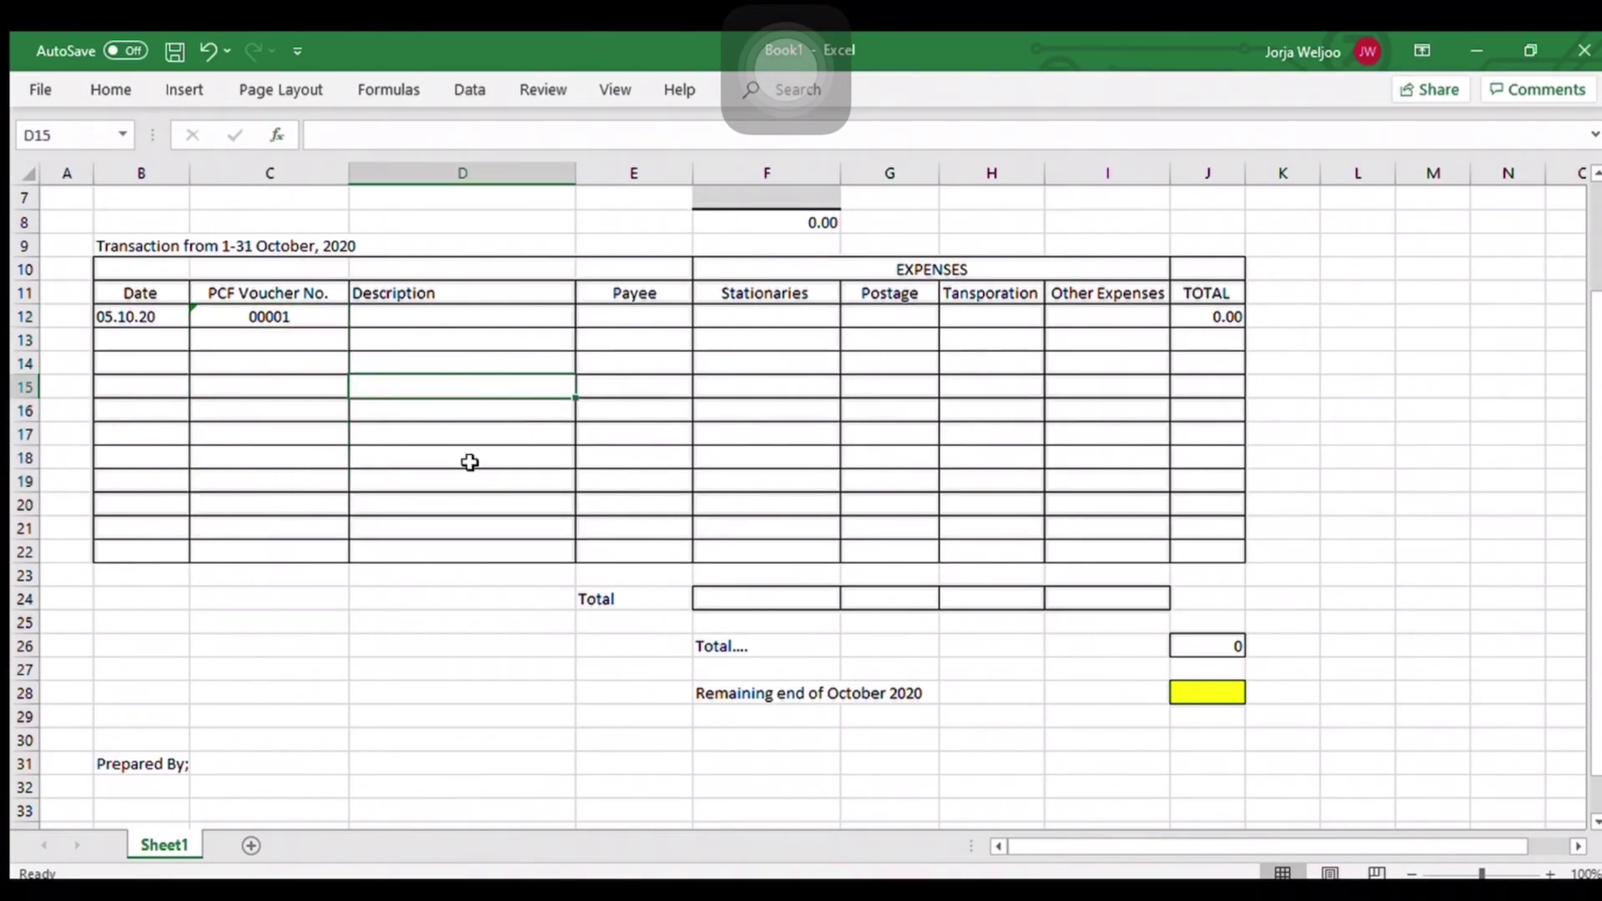
left_click_drag(576, 173, 679, 250)
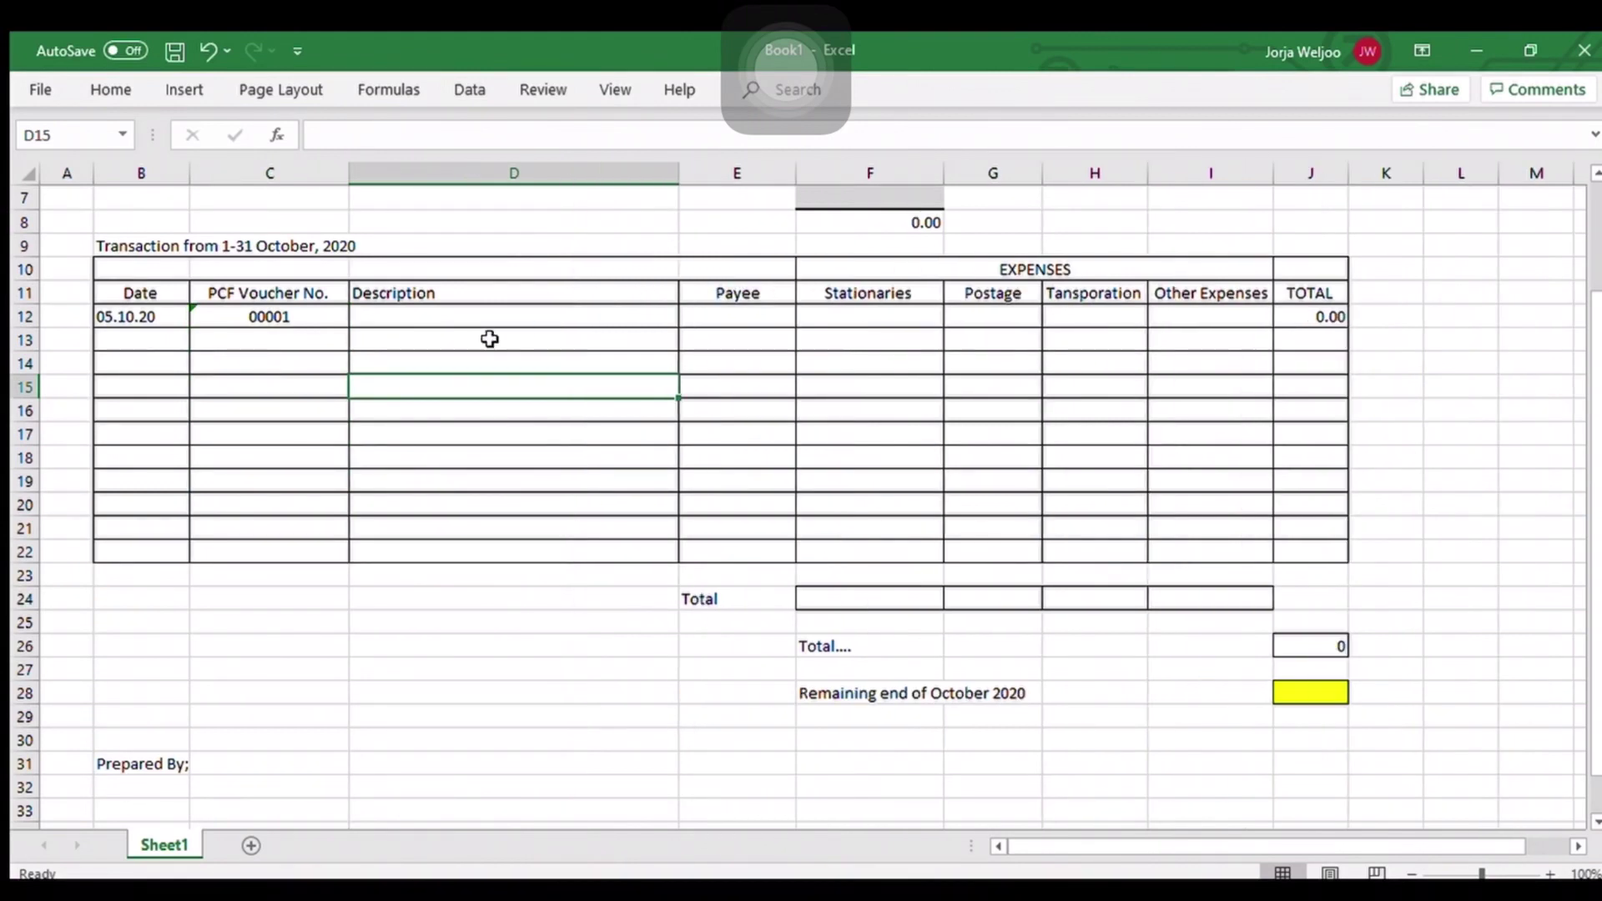
Step: Enter 'Purchase of A4 Bondpaper' with 15 under Stationaries in the first row
left_click(449, 315)
type("Purchase of")
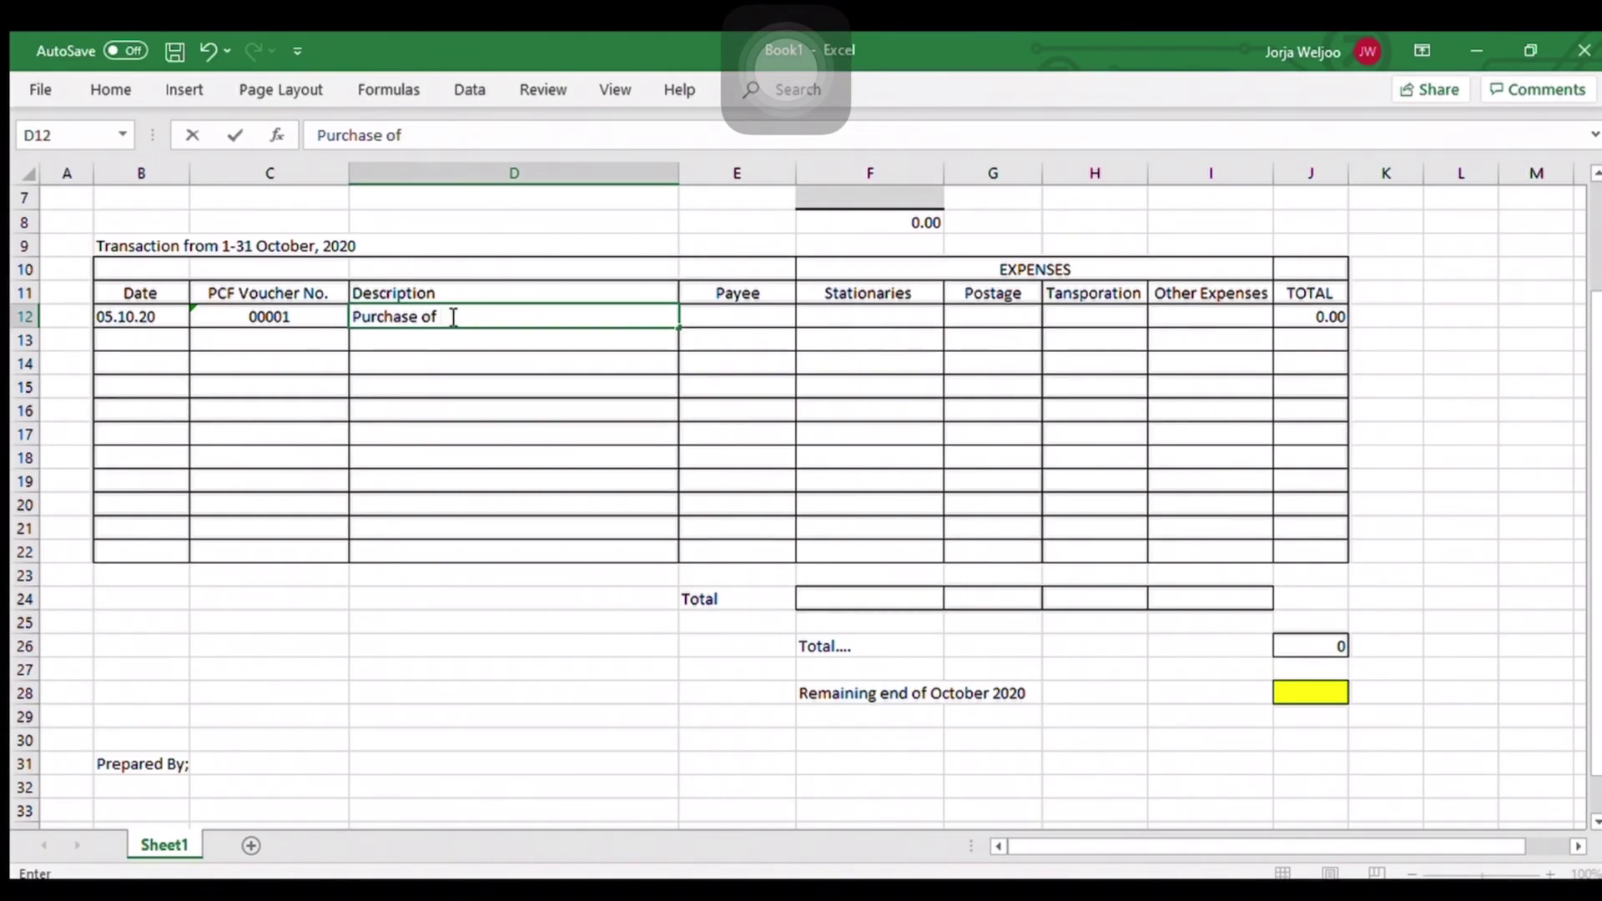
type("A4 Boin")
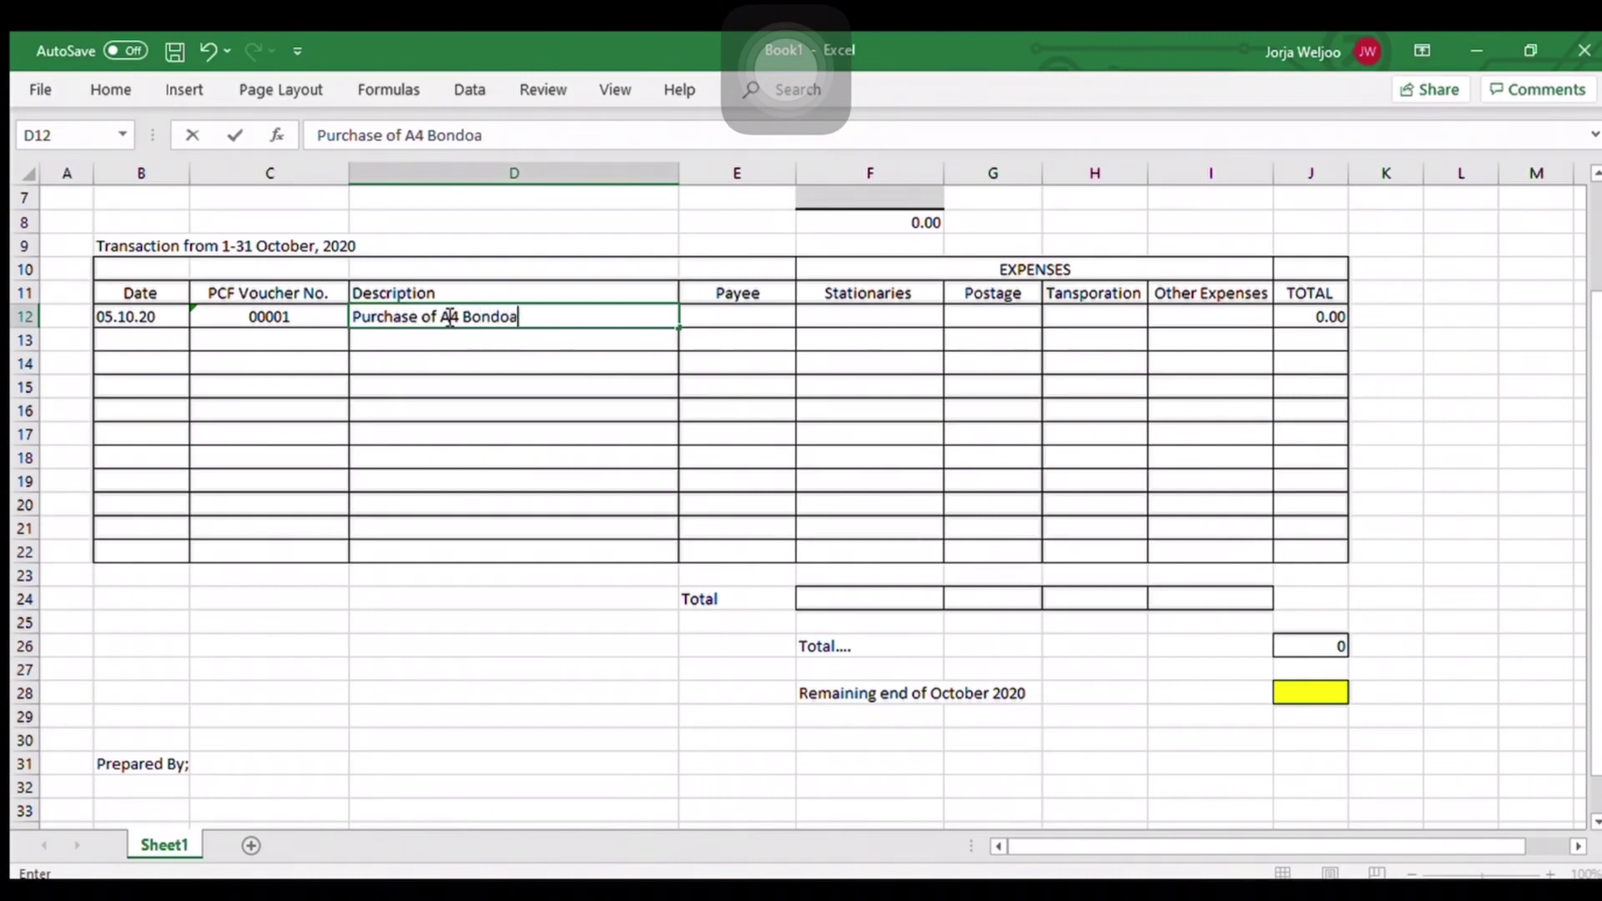
type("paper")
key("Tab")
key("Tab")
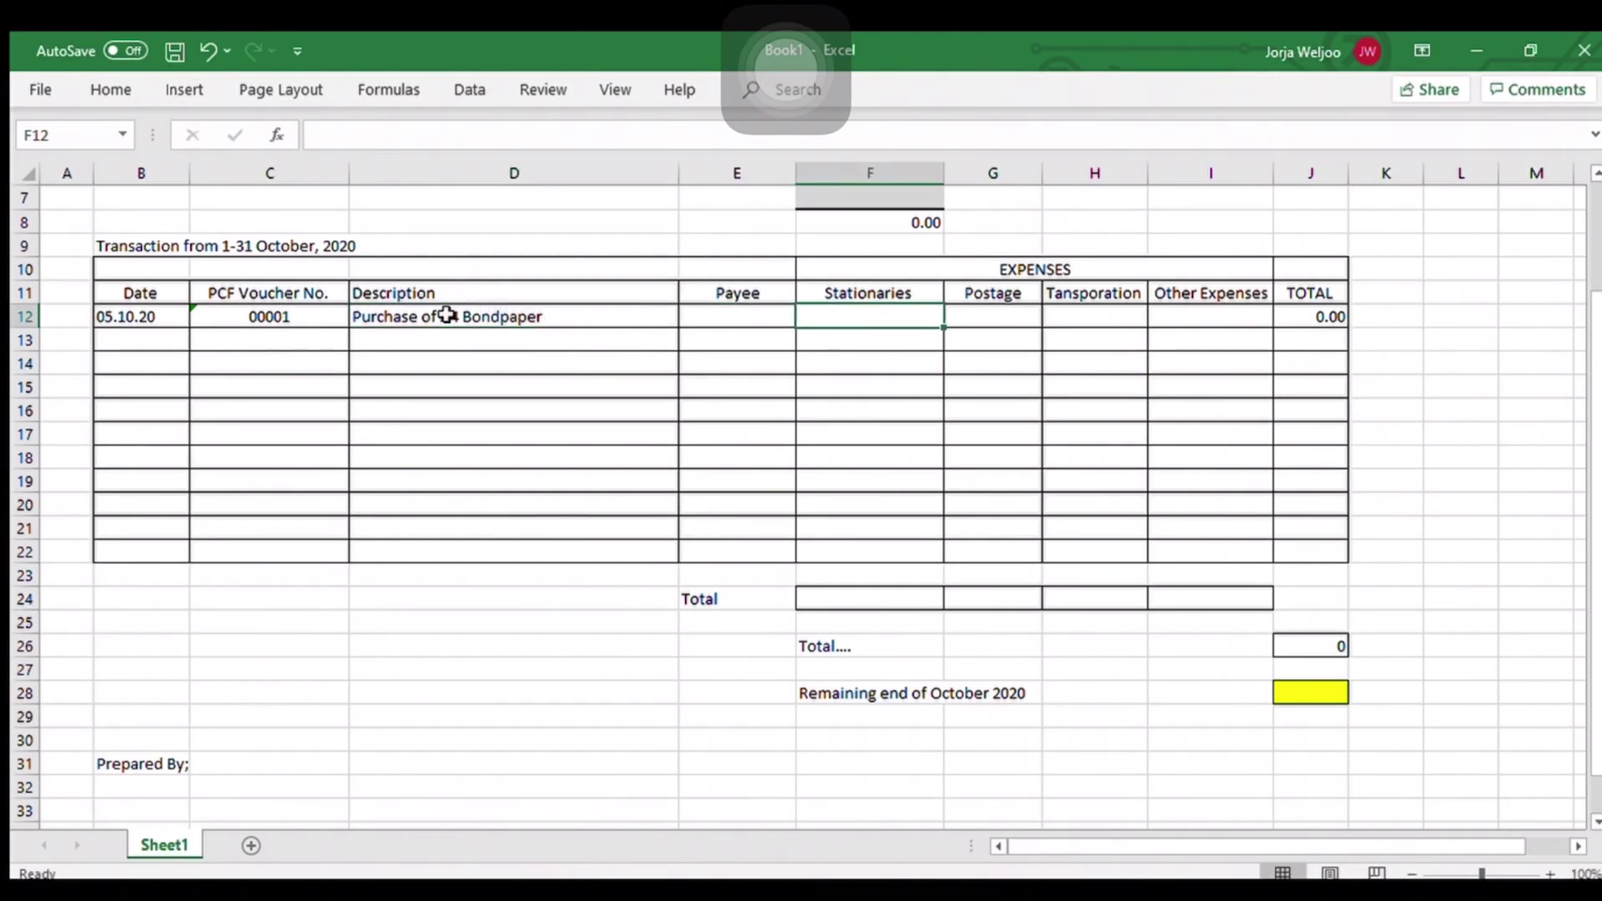
type("15")
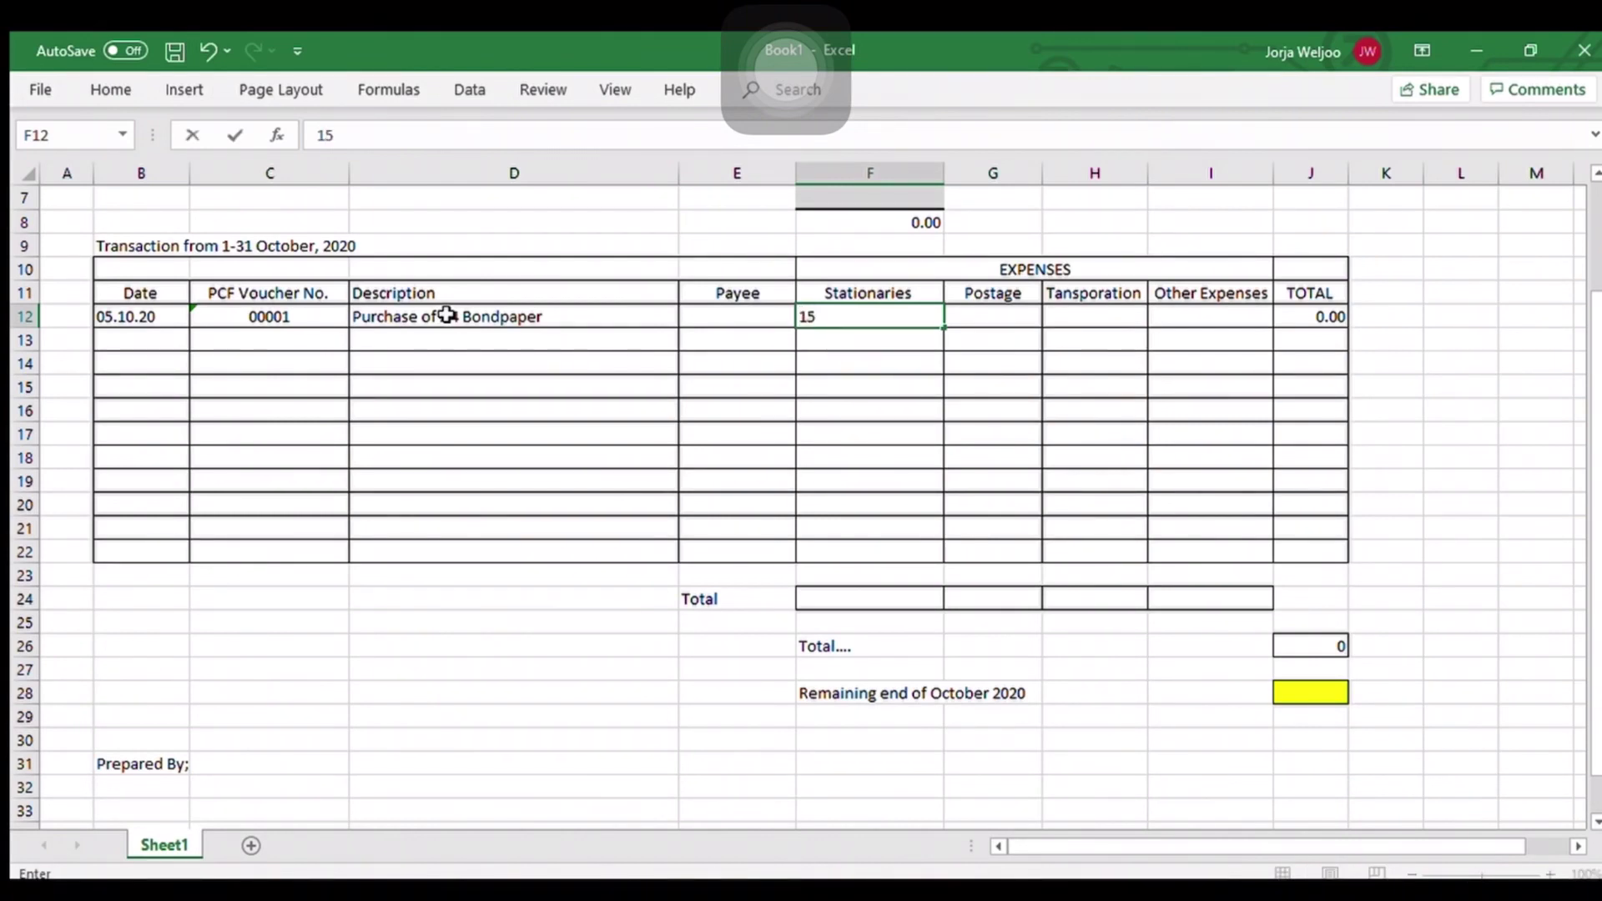
key("Return")
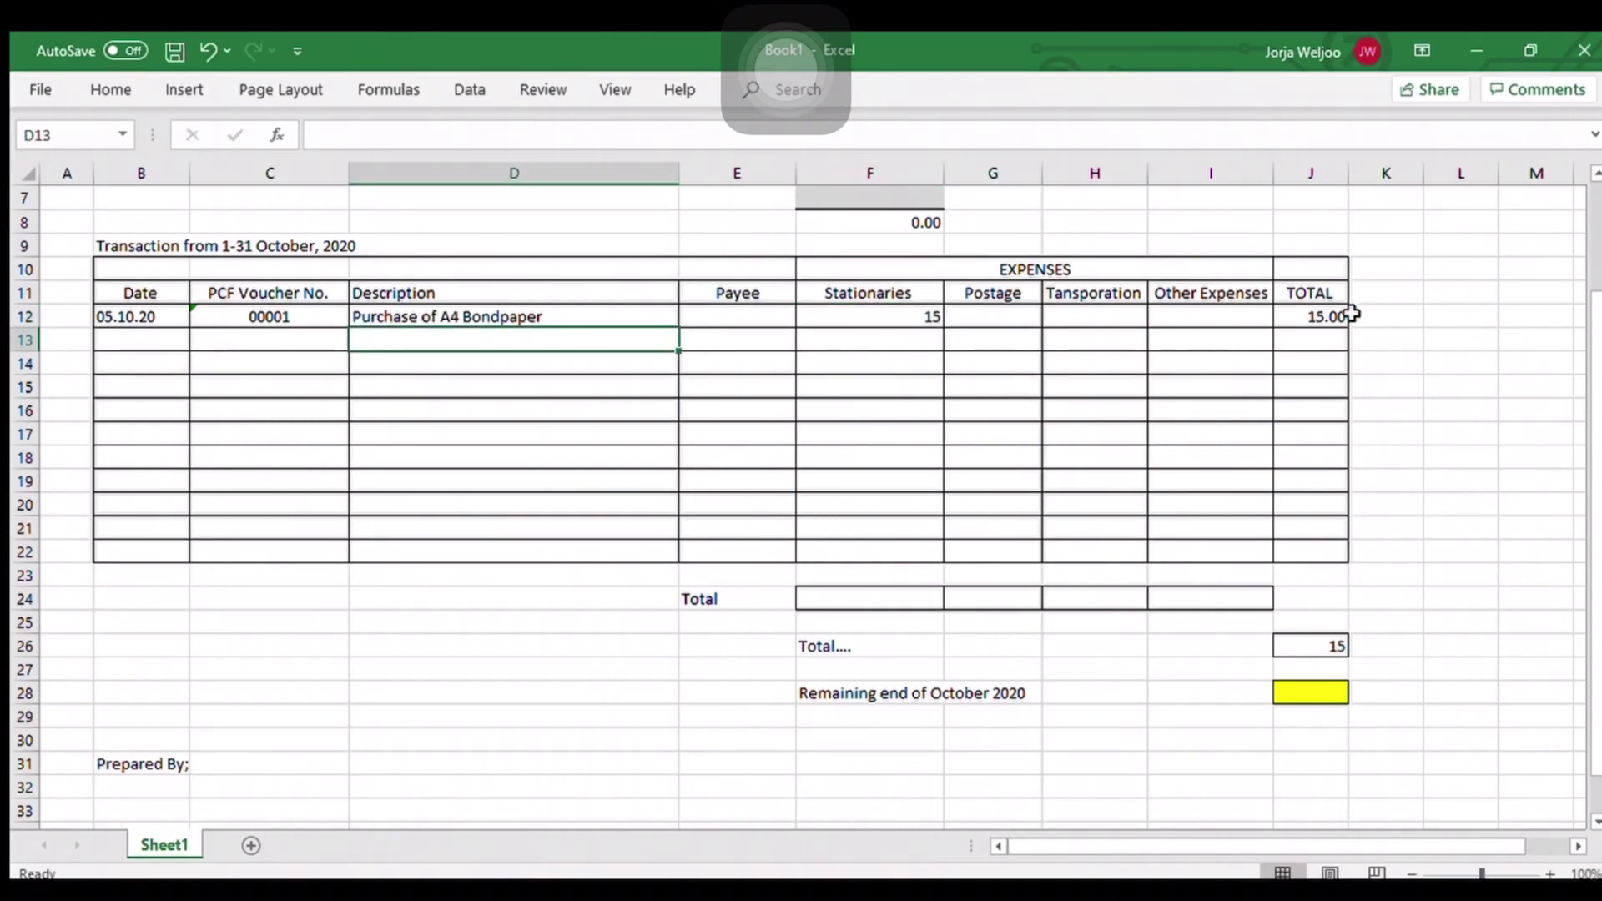
Step: Enter BookStore LLC as the first entry's payee
left_click_drag(823, 315, 1264, 546)
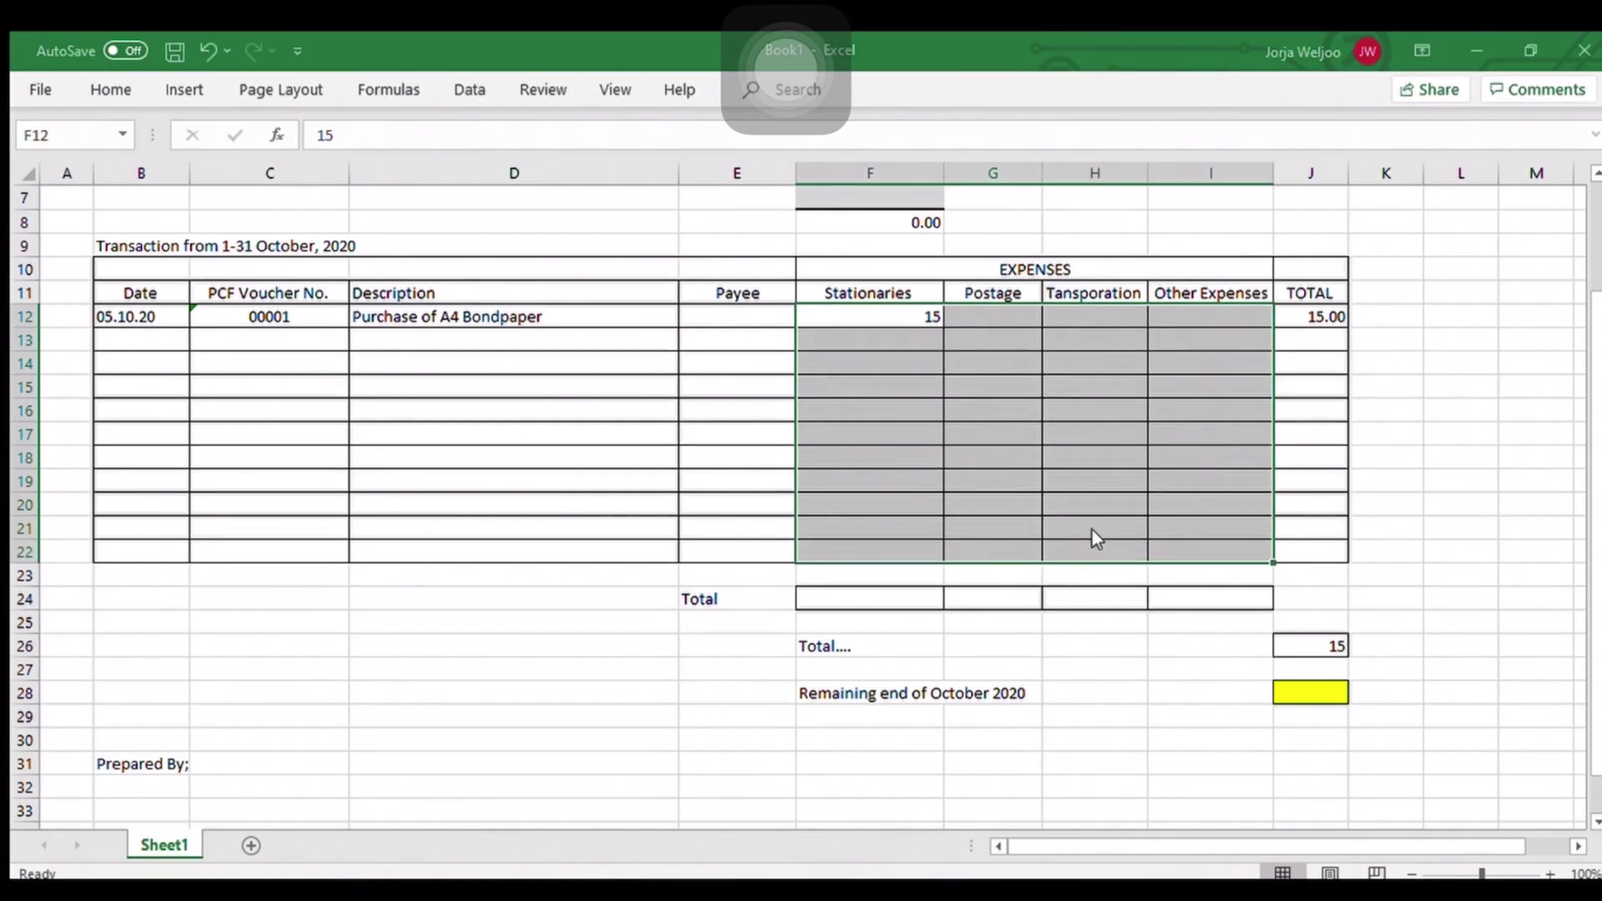
left_click(709, 309)
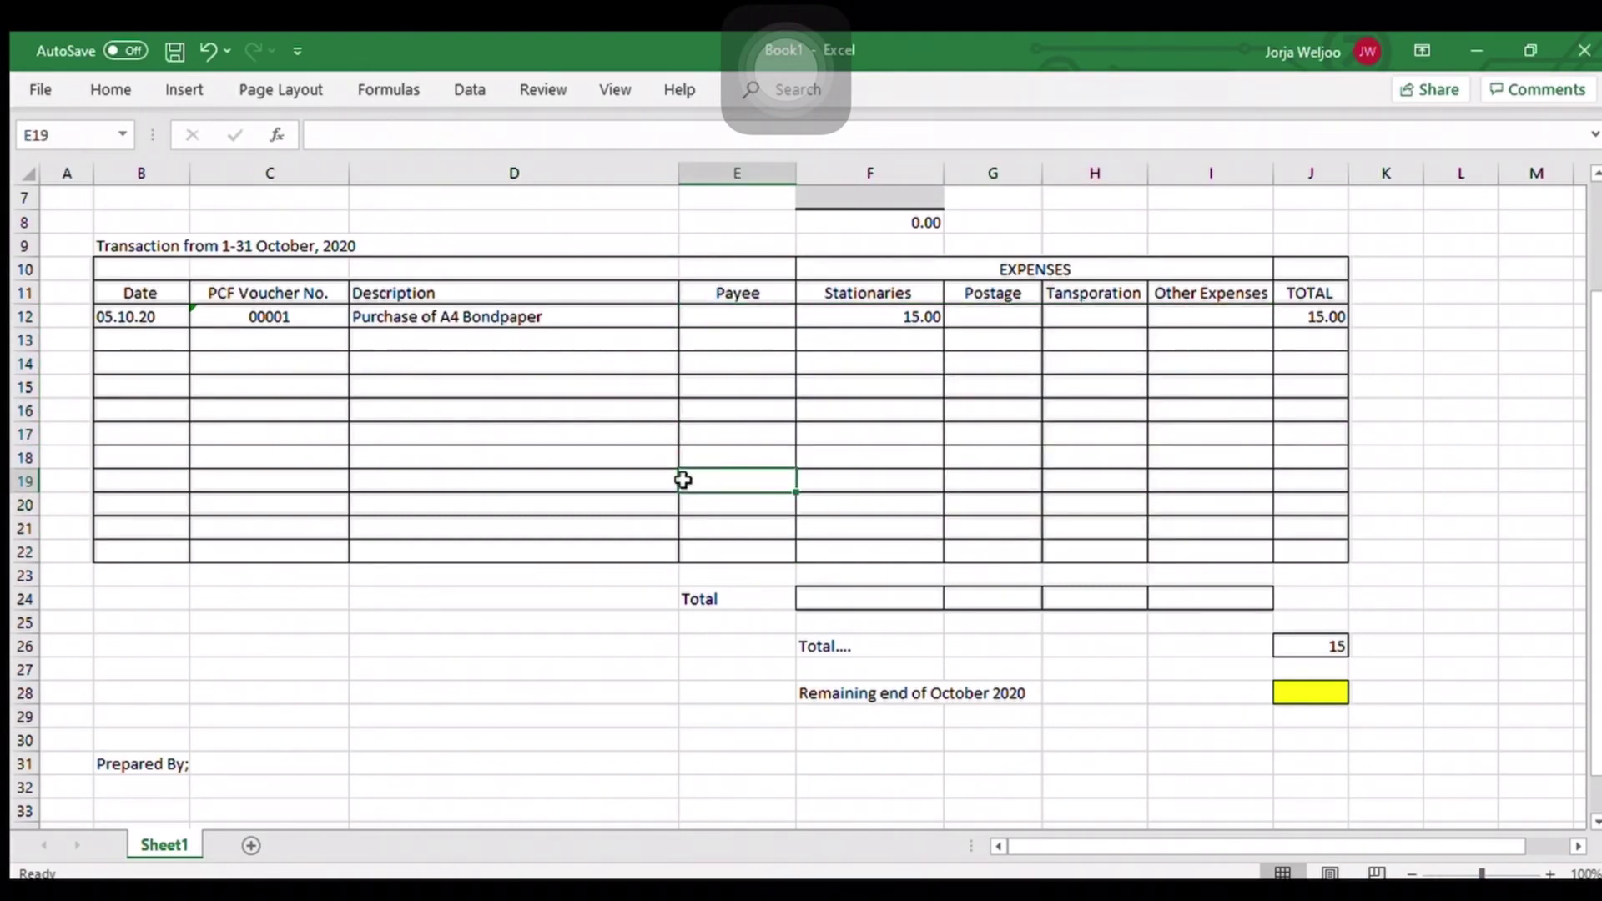
type("Book")
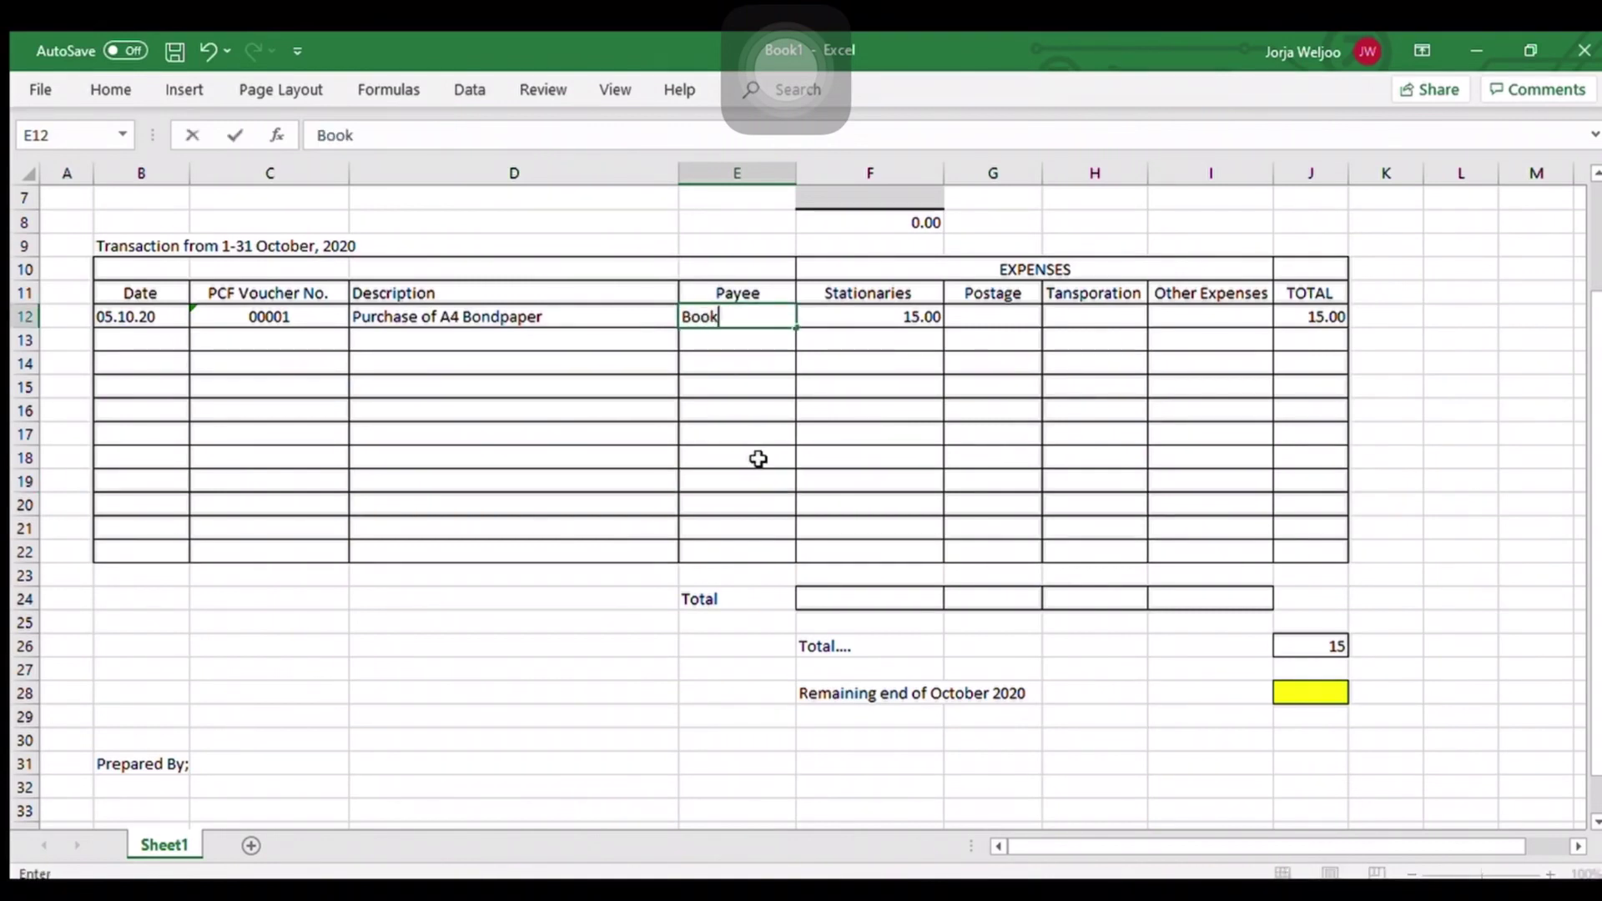
type("s")
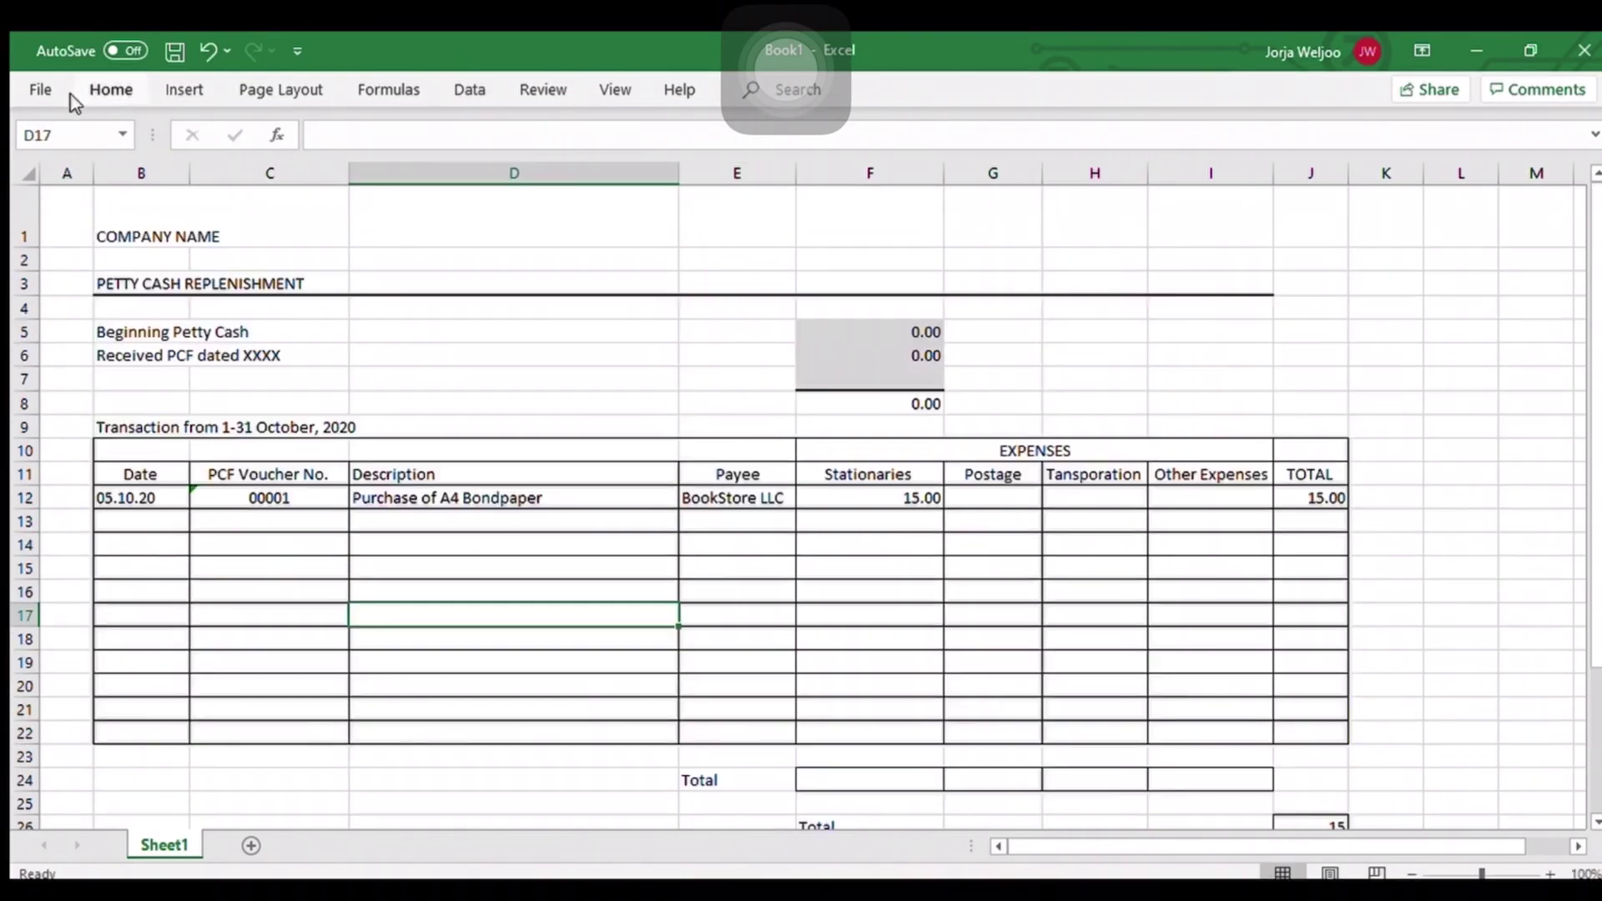
left_click(616, 90)
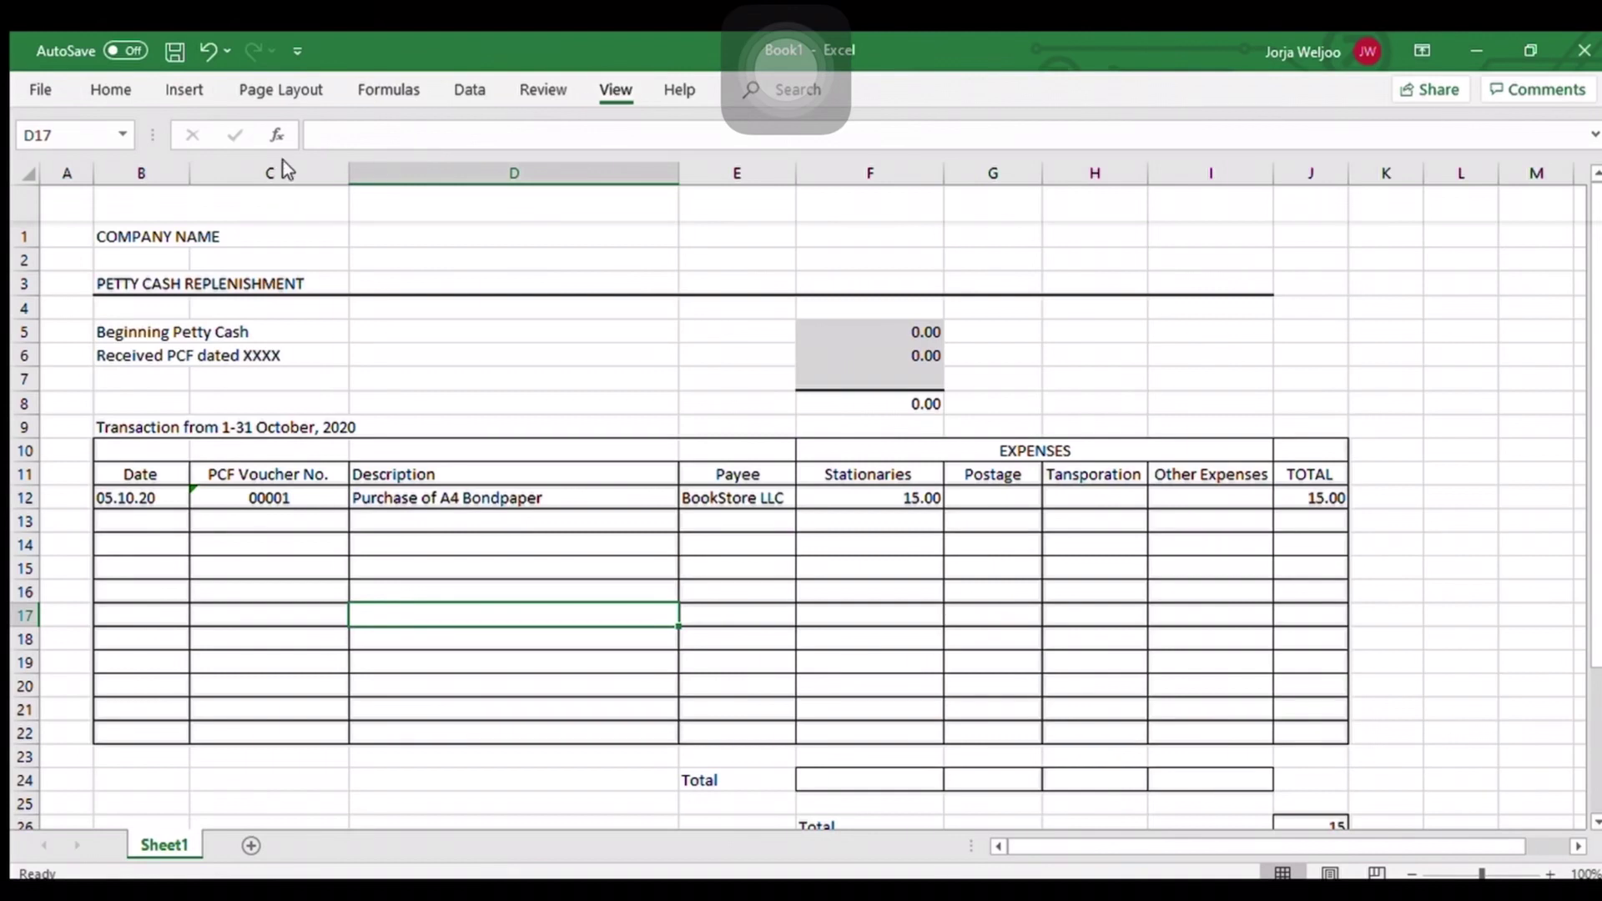
scroll(955, 493, "down", 2)
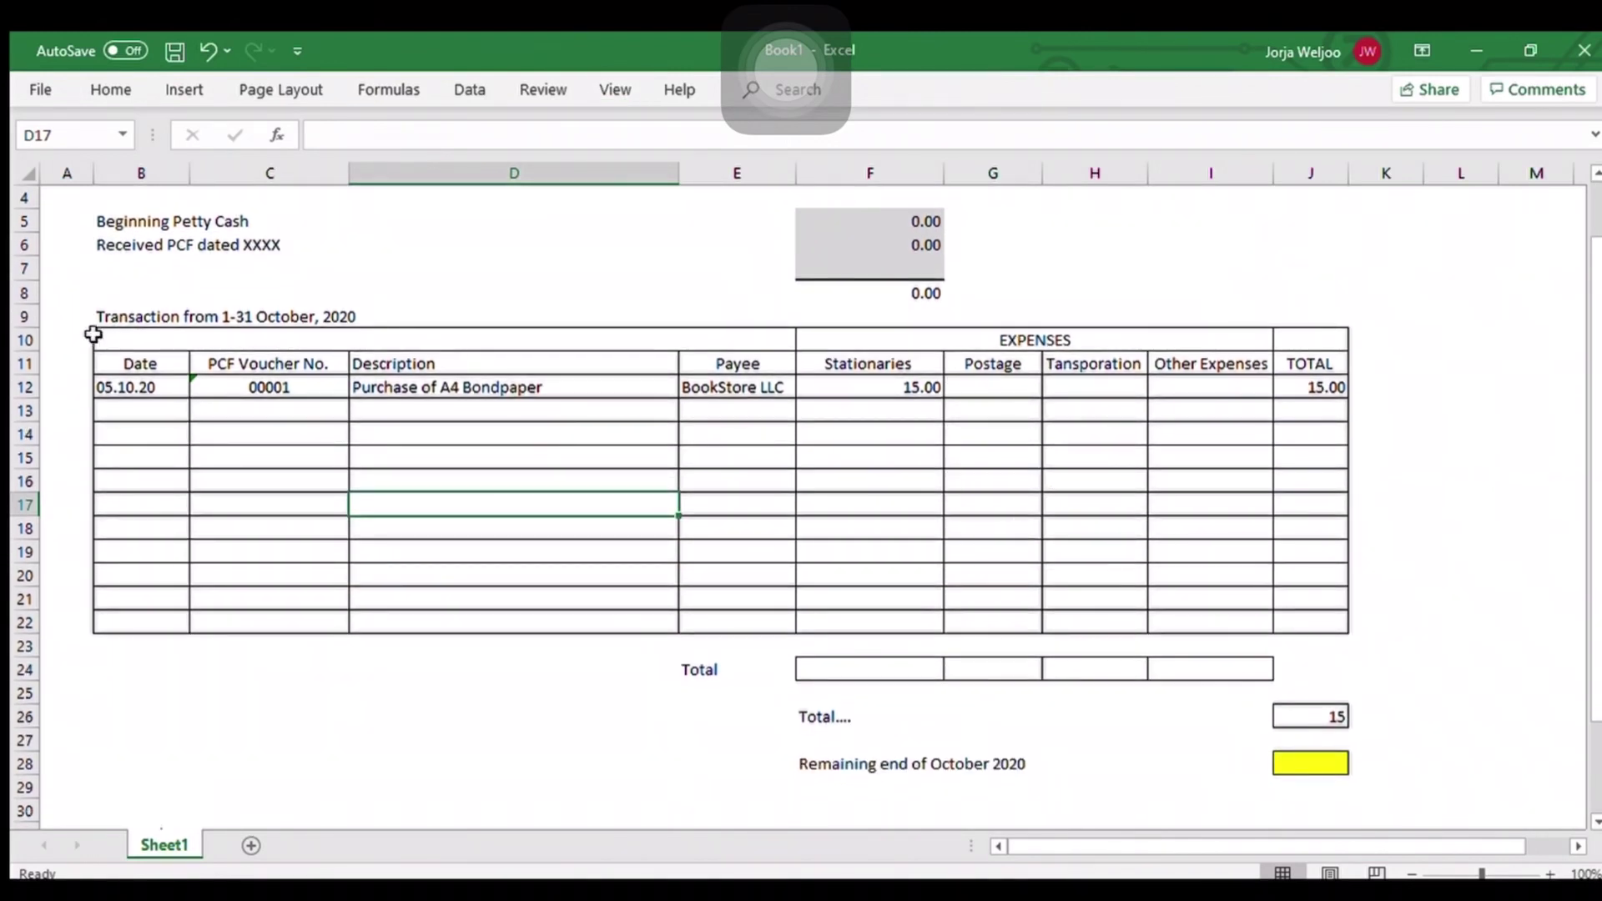
Step: Fill header rows B10:J11 light grey and zoom the sheet out to 89%
left_click_drag(195, 340, 1065, 371)
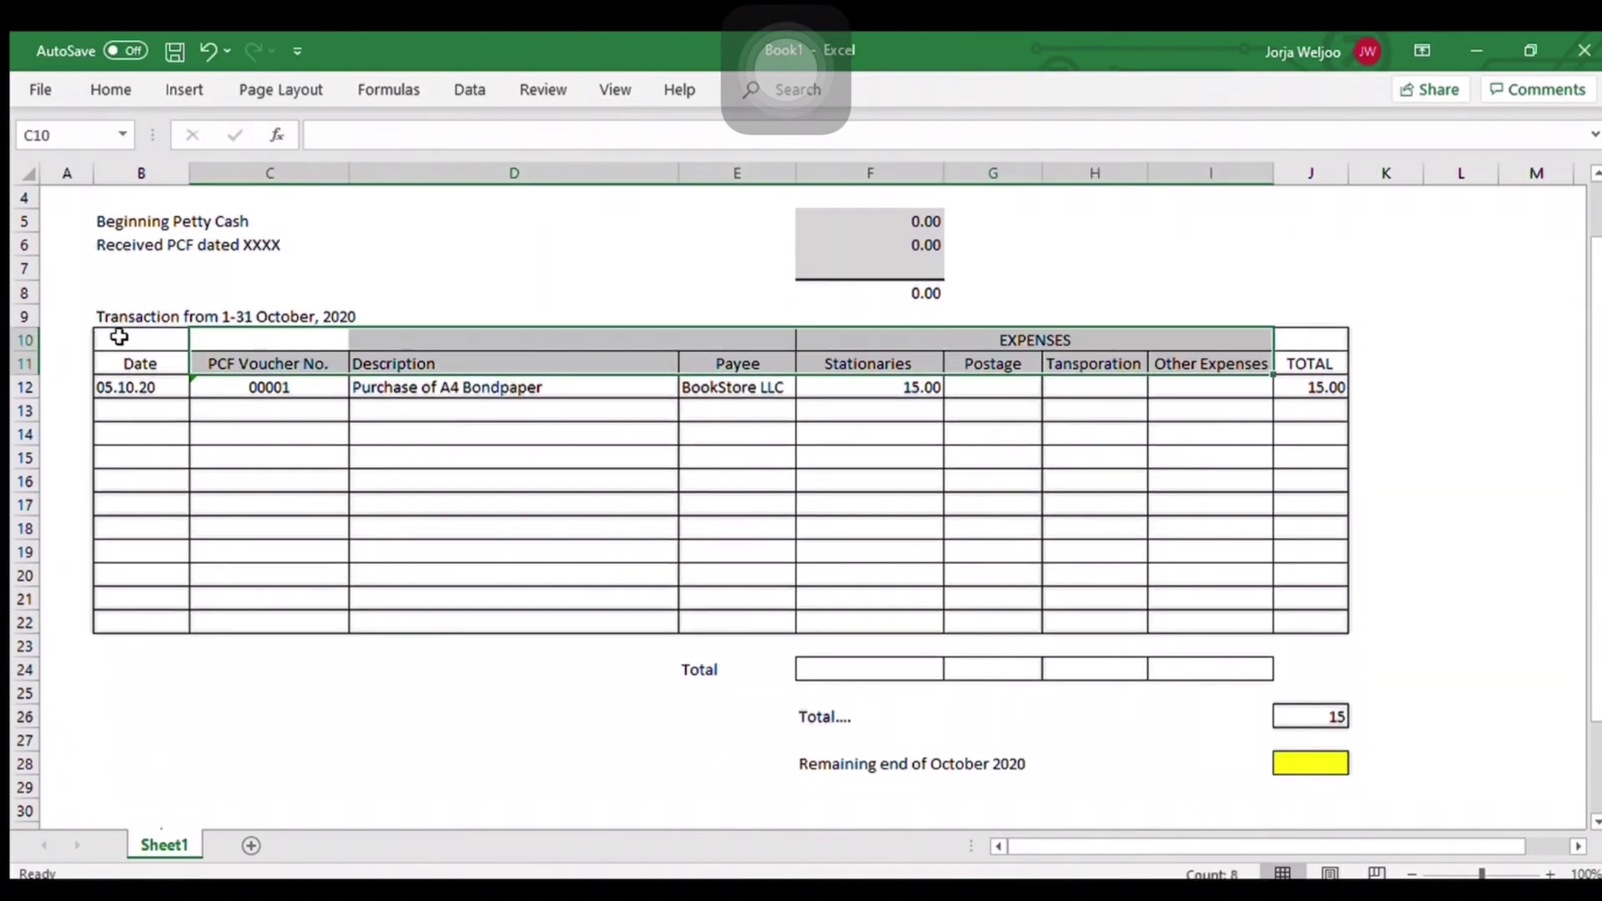
left_click_drag(118, 339, 1306, 366)
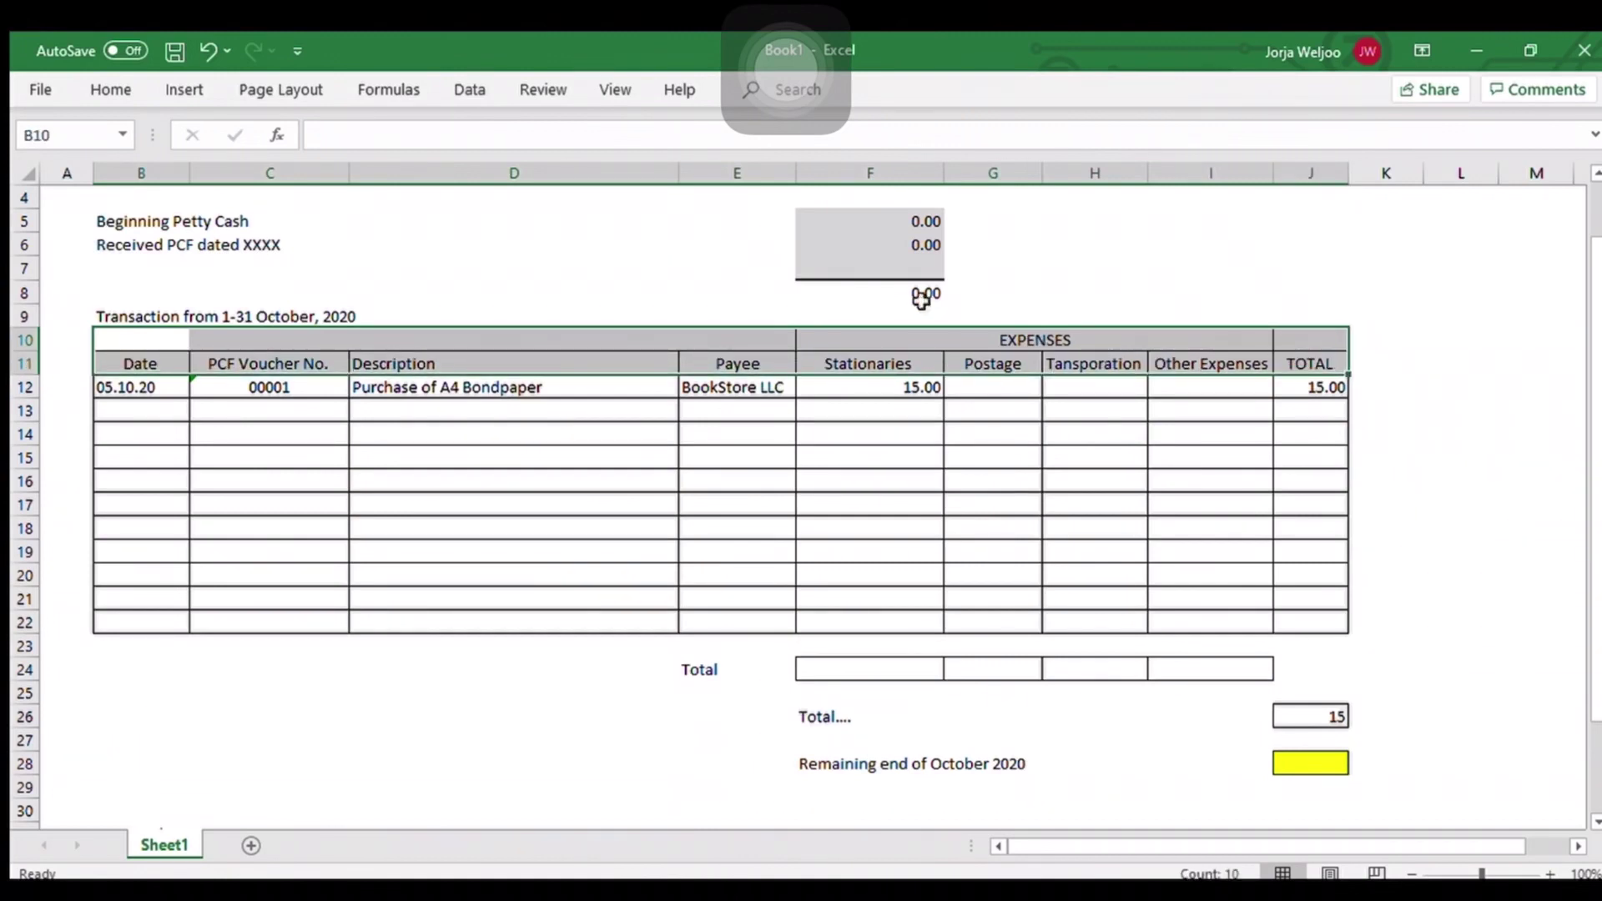
left_click(111, 89)
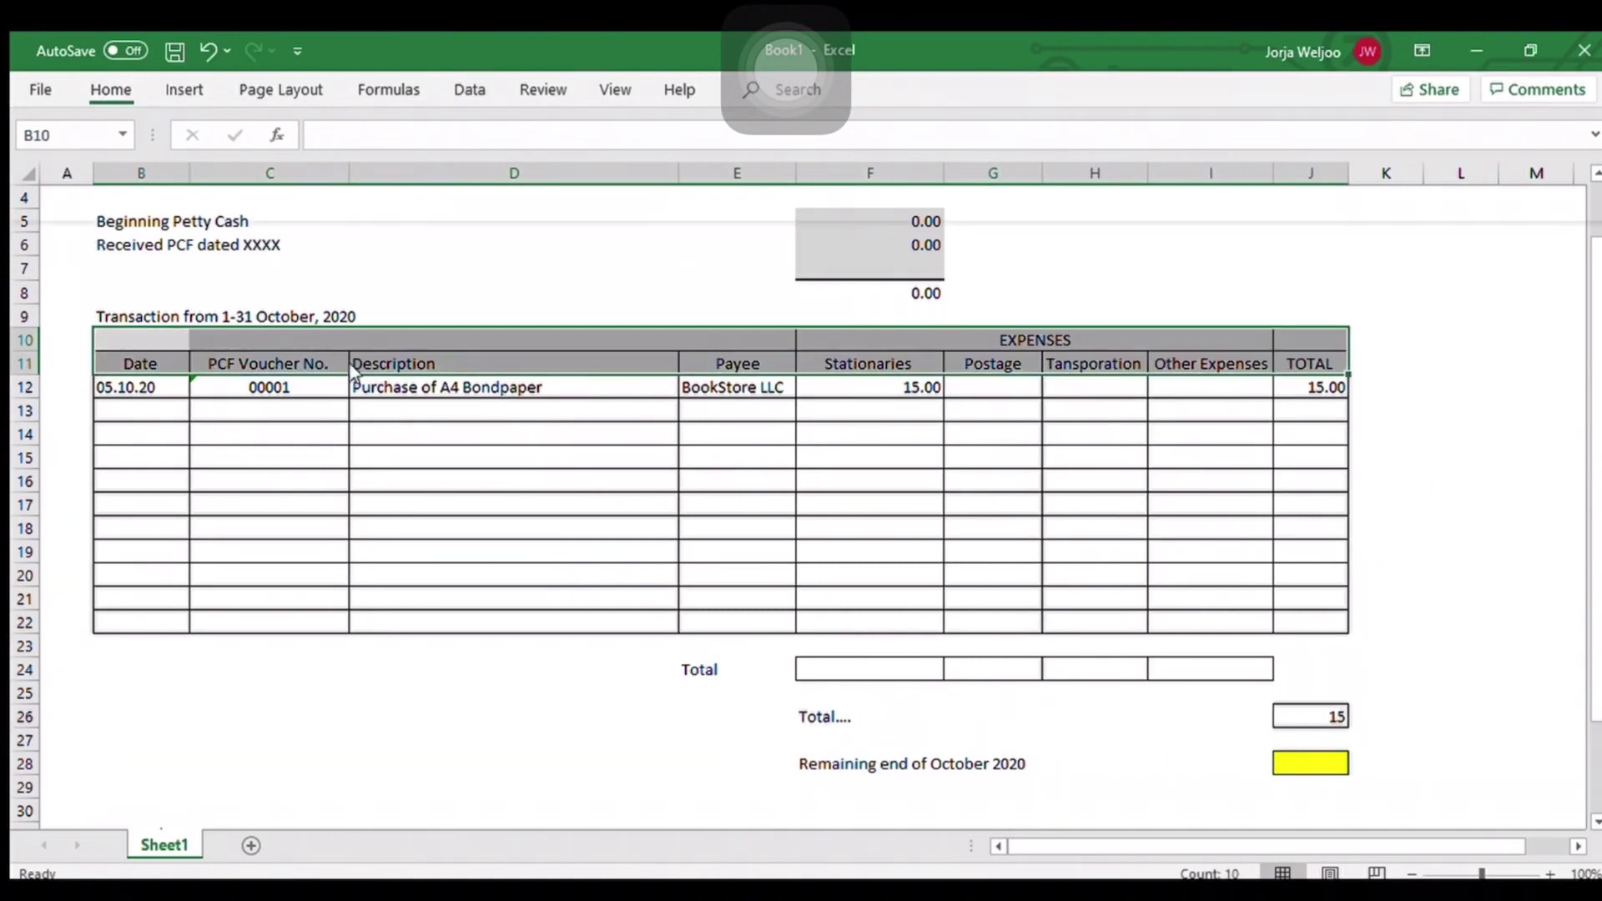
left_click(453, 530)
scroll(476, 544, "down", 2)
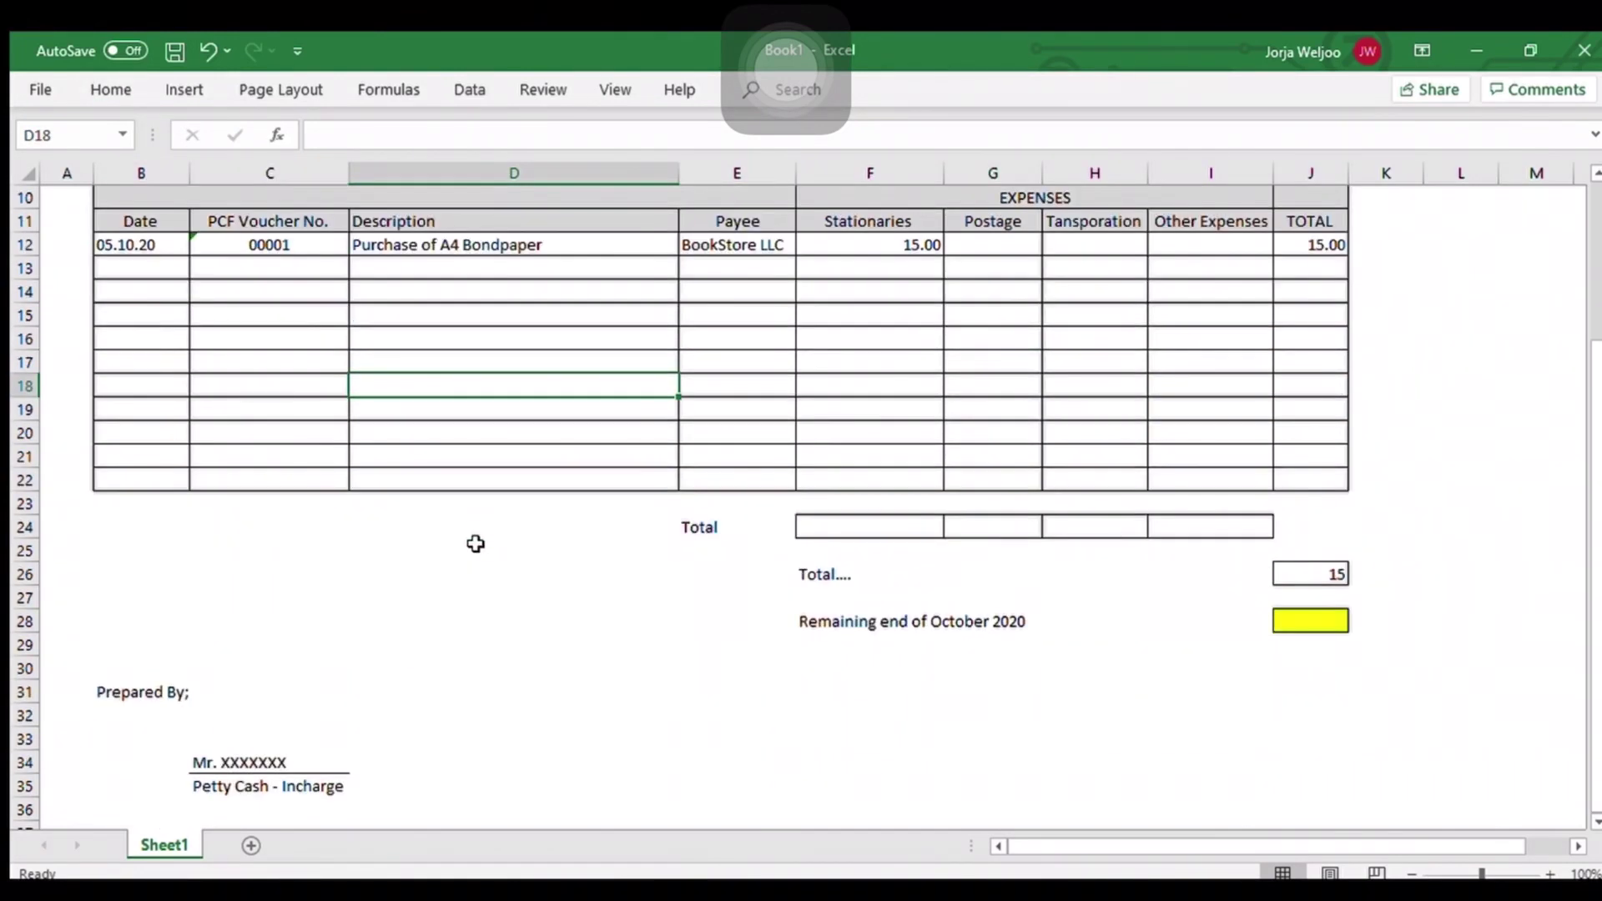
scroll(476, 544, "up", 1)
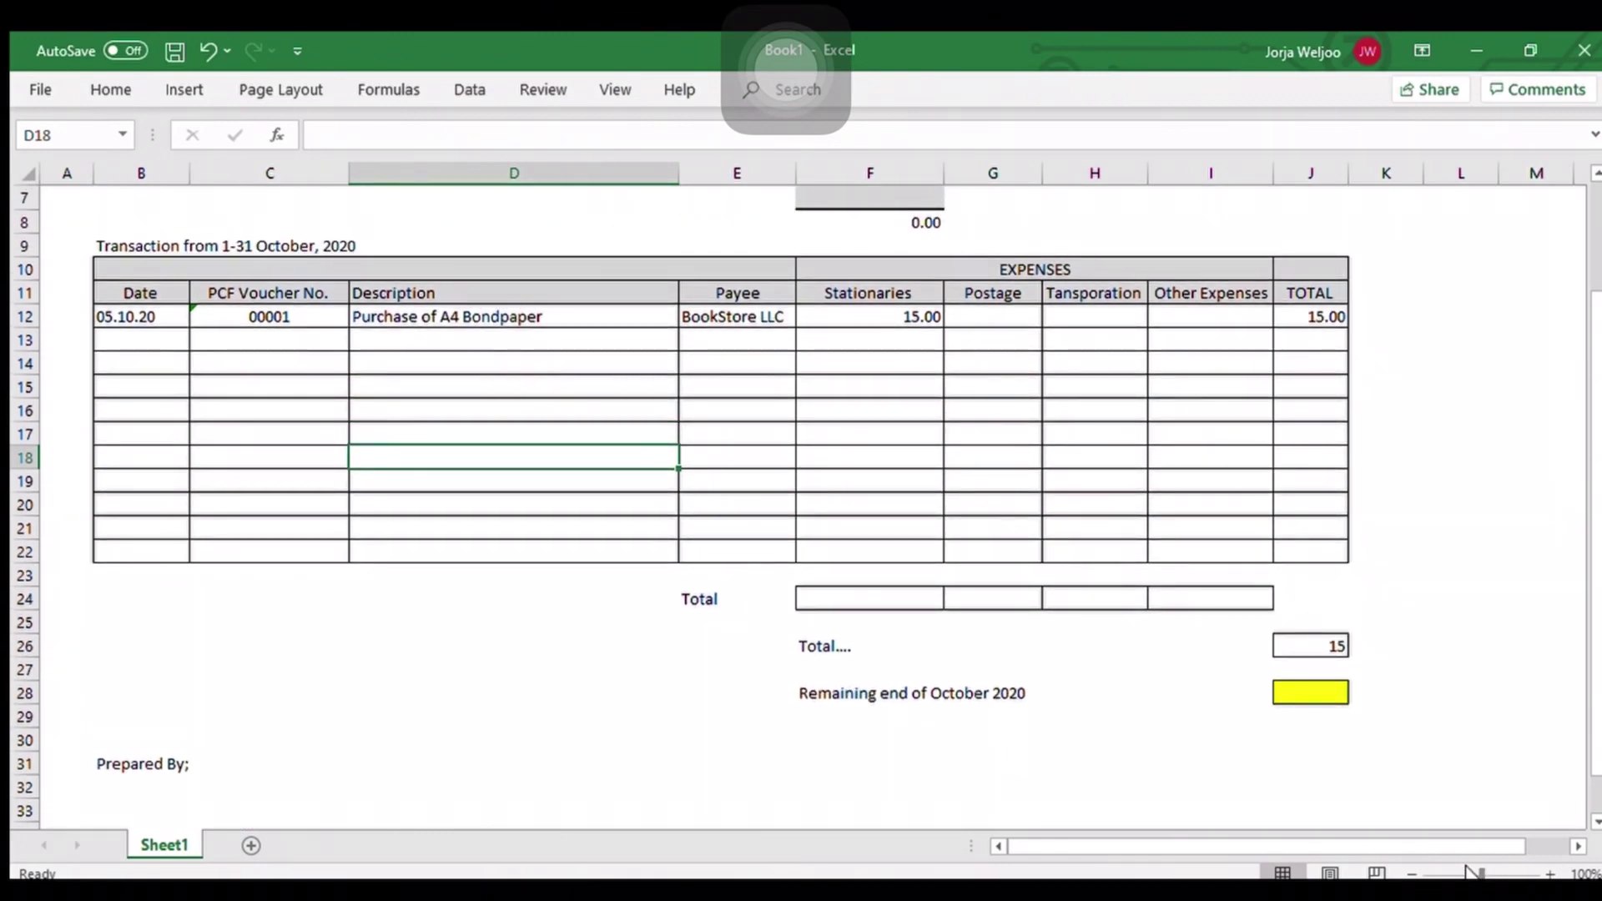
left_click_drag(1474, 872, 1471, 872)
left_click(1152, 681)
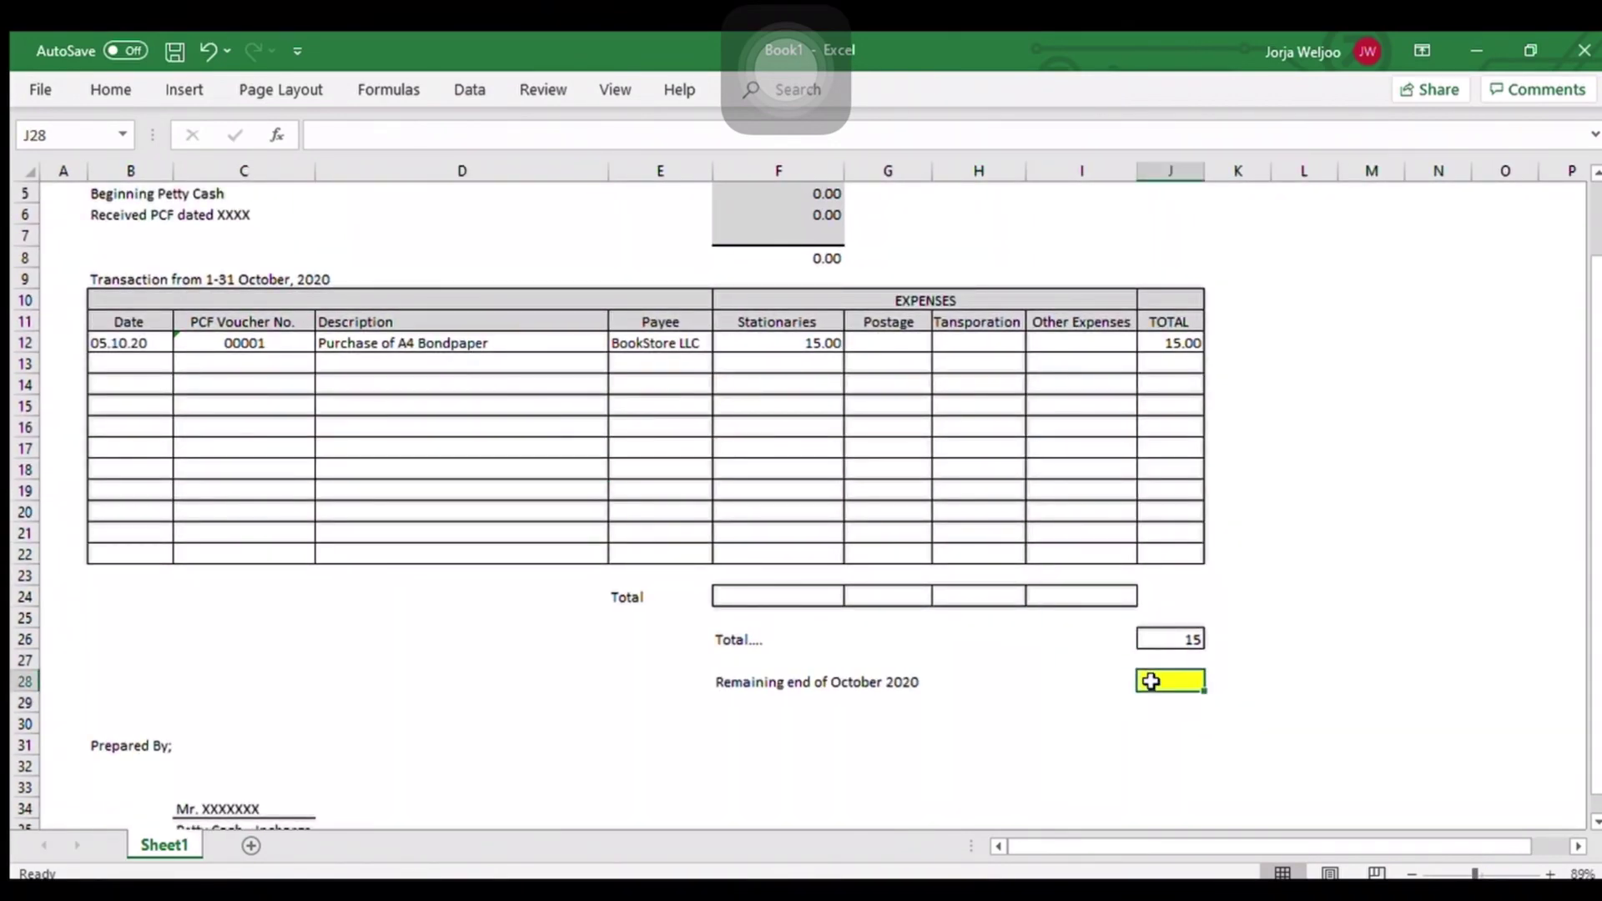
scroll(890, 686, "up", 2)
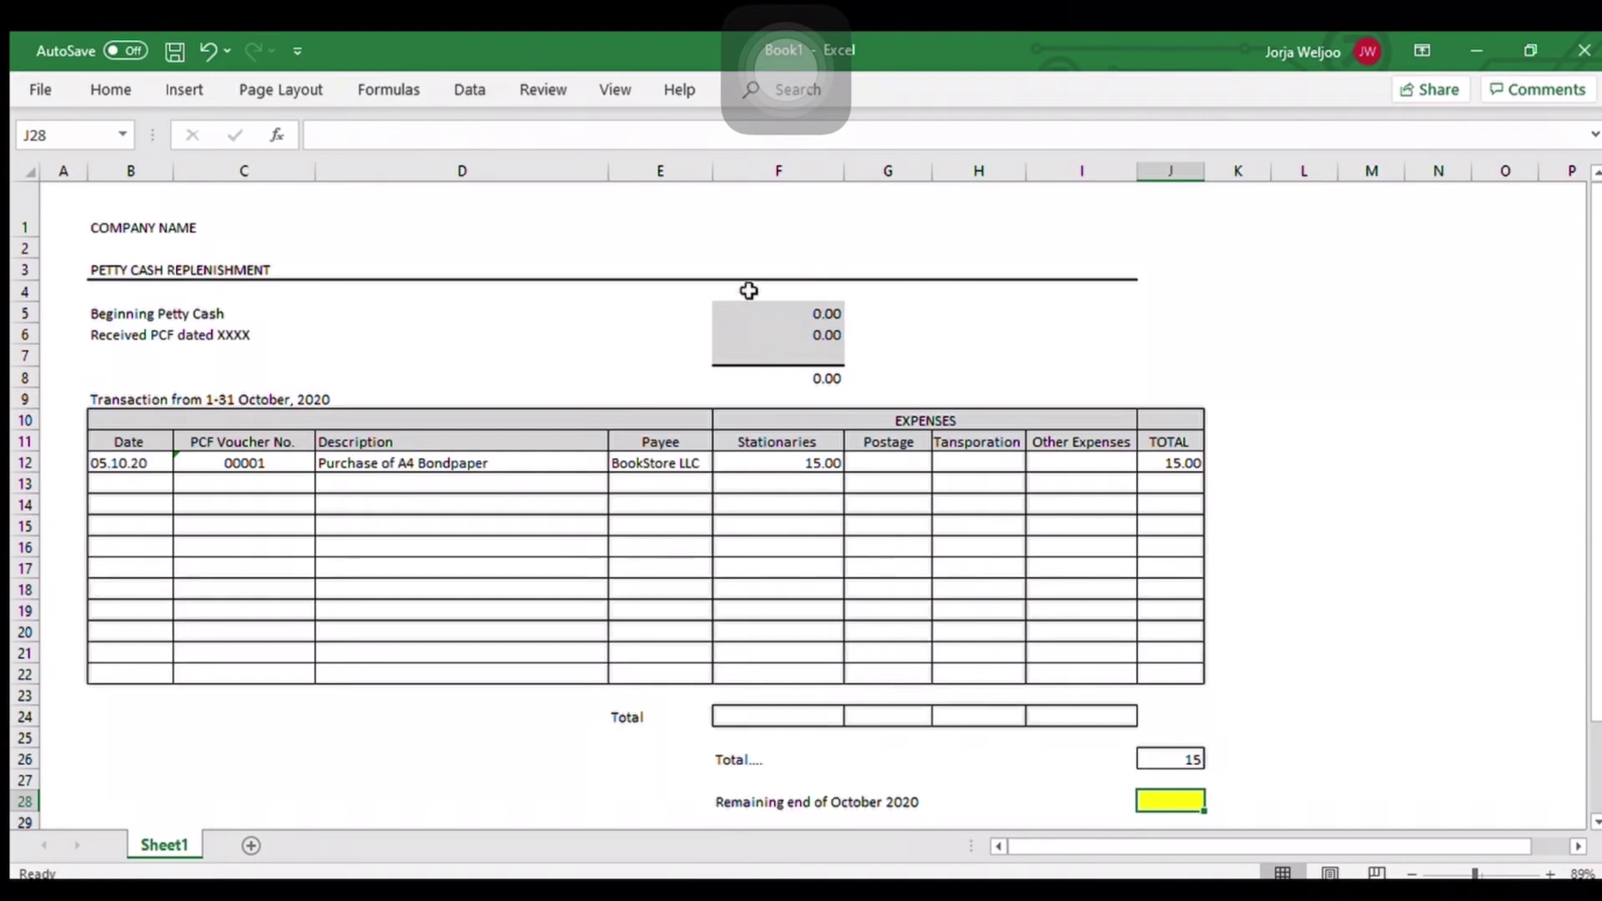
Step: Enter 100 as the beginning petty cash amount in F5
left_click(760, 313)
type("100")
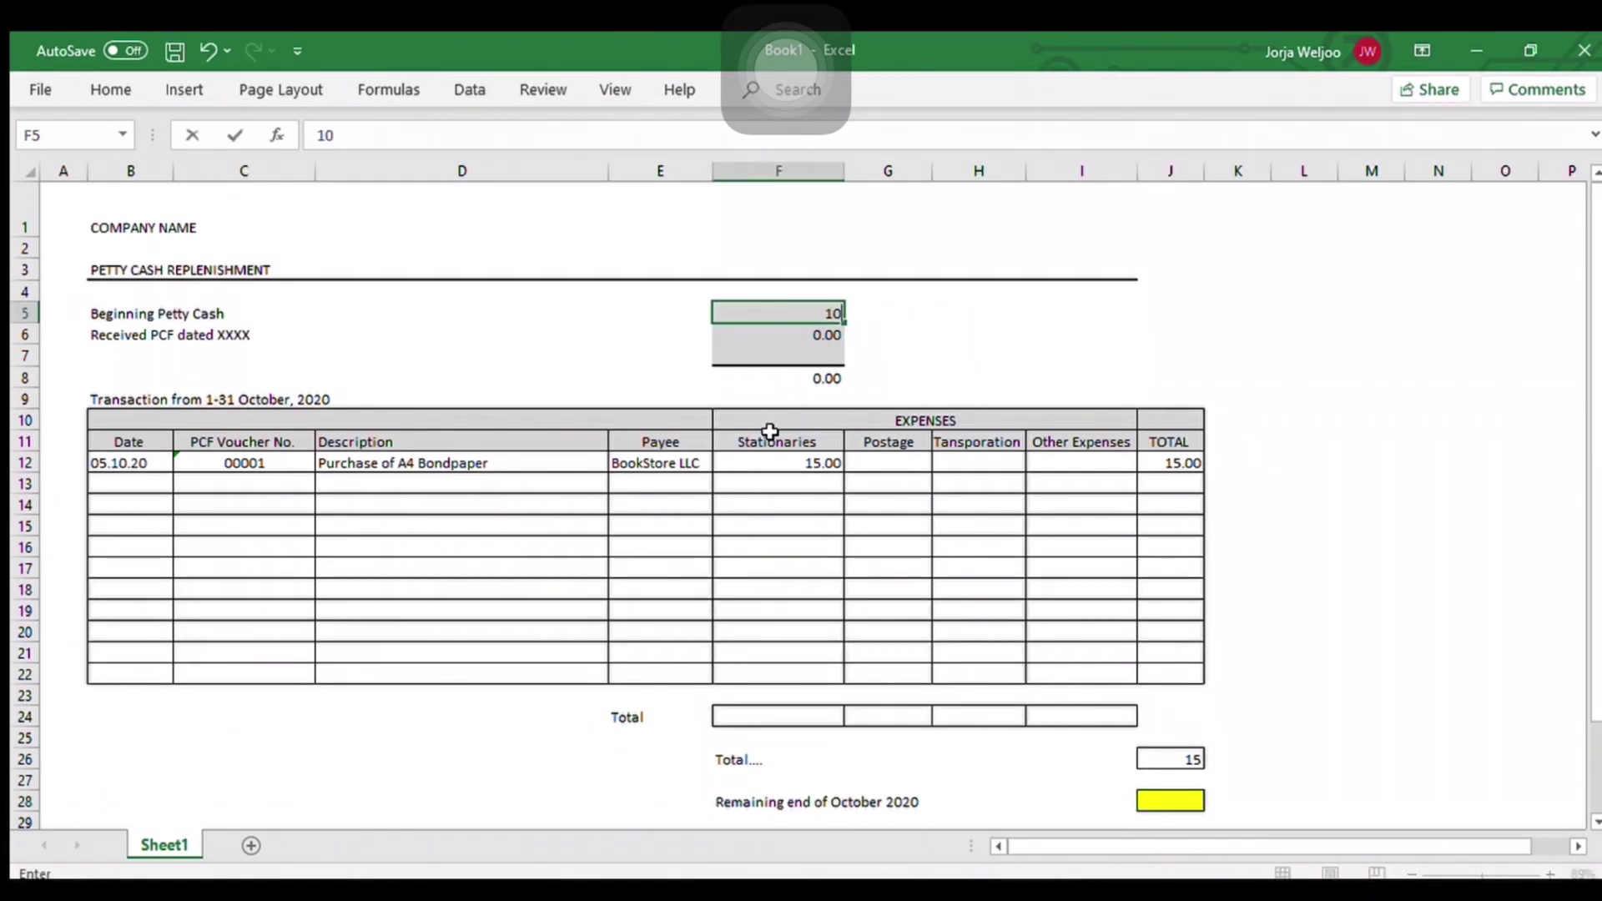
key("Return")
left_click_drag(869, 372, 872, 355)
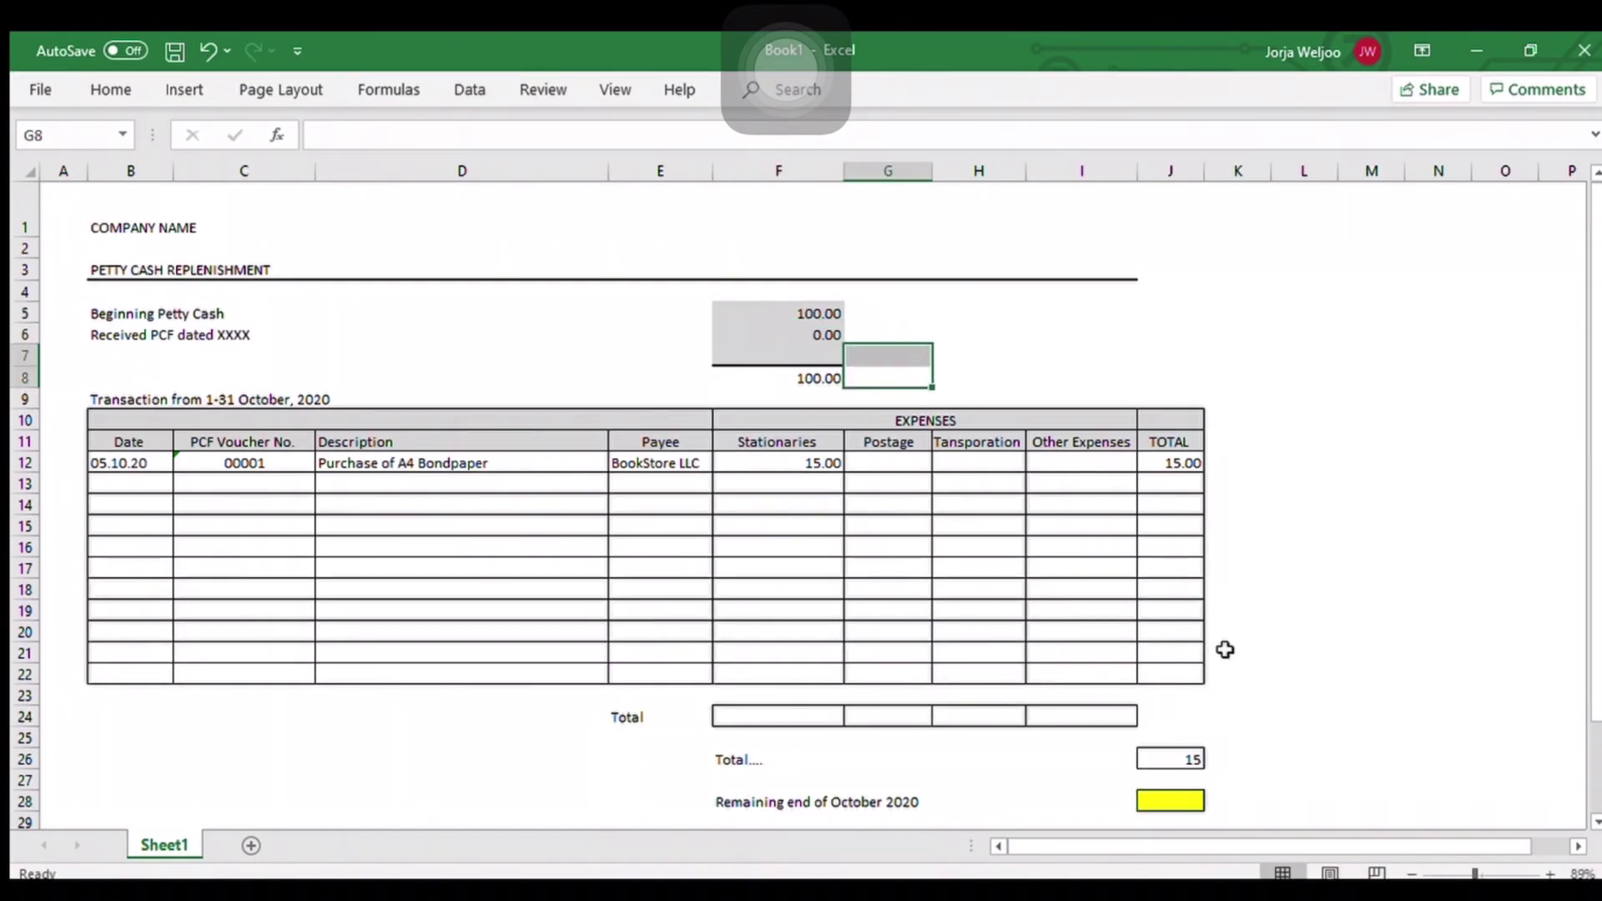
Step: Make J28 compute the remaining balance with =F8-J26, showing 85.00
scroll(993, 695, "down", 2)
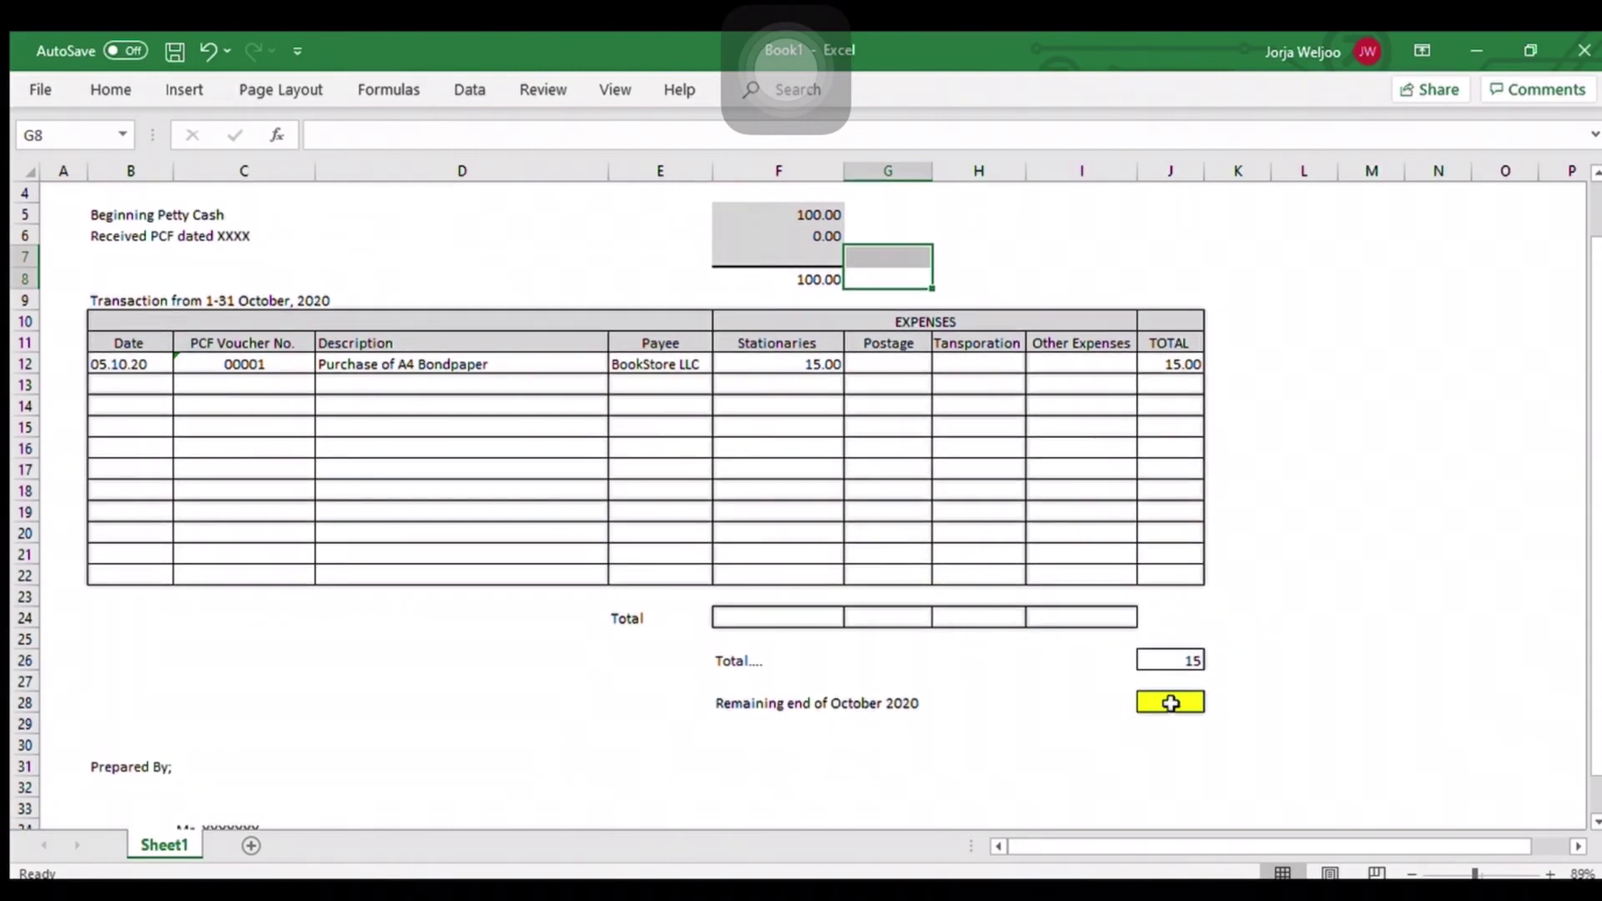
left_click(1171, 704)
type("=")
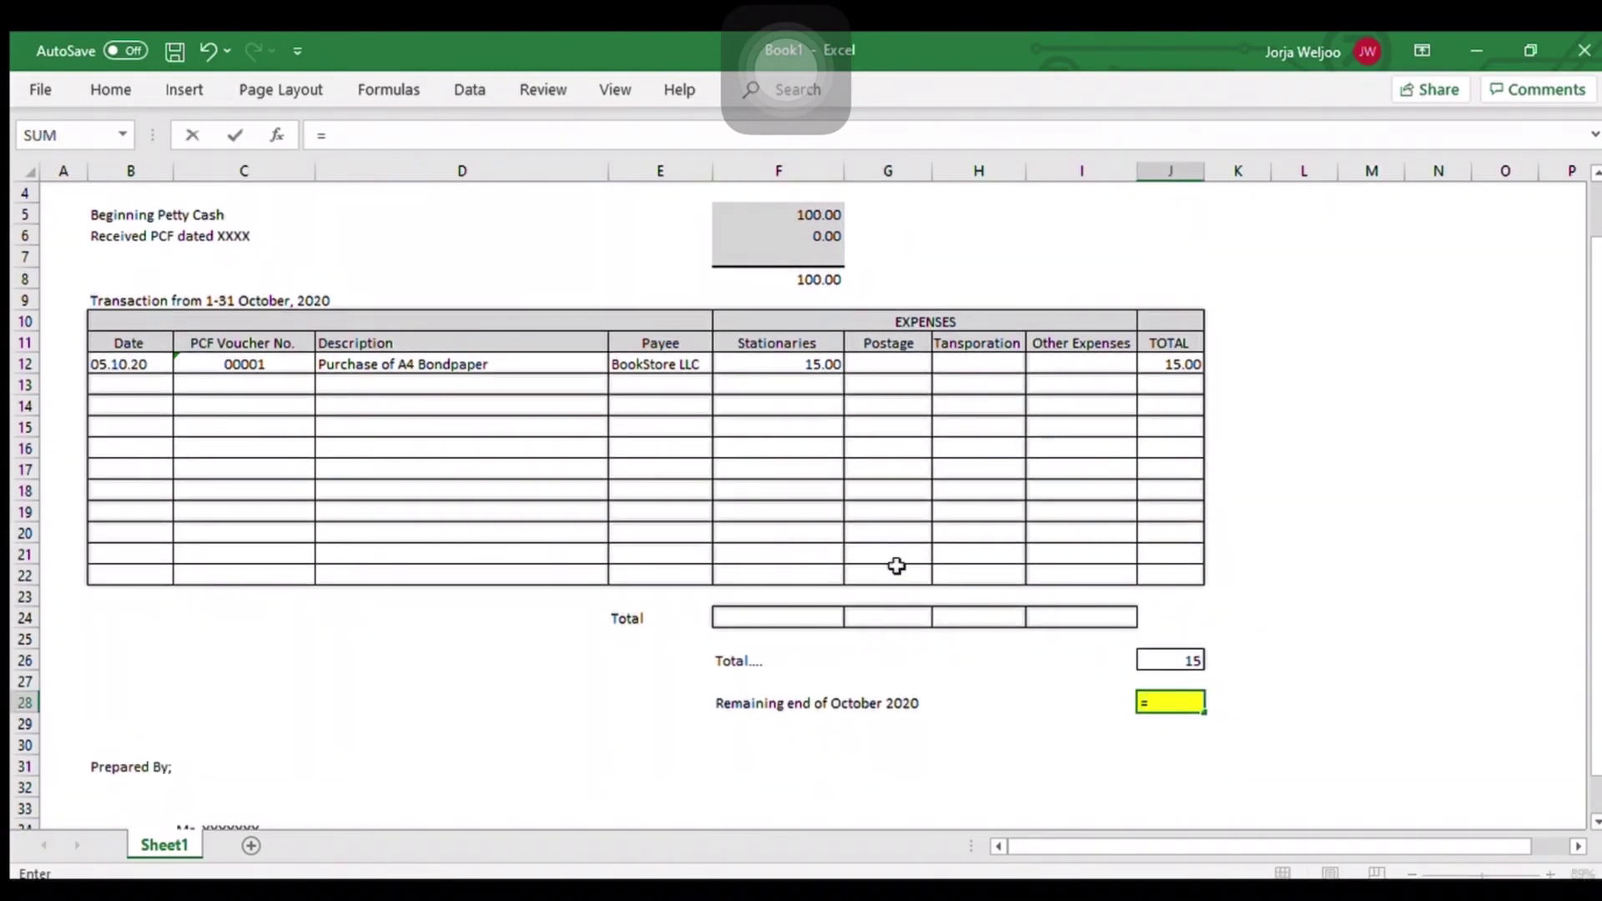
left_click(808, 280)
type("-")
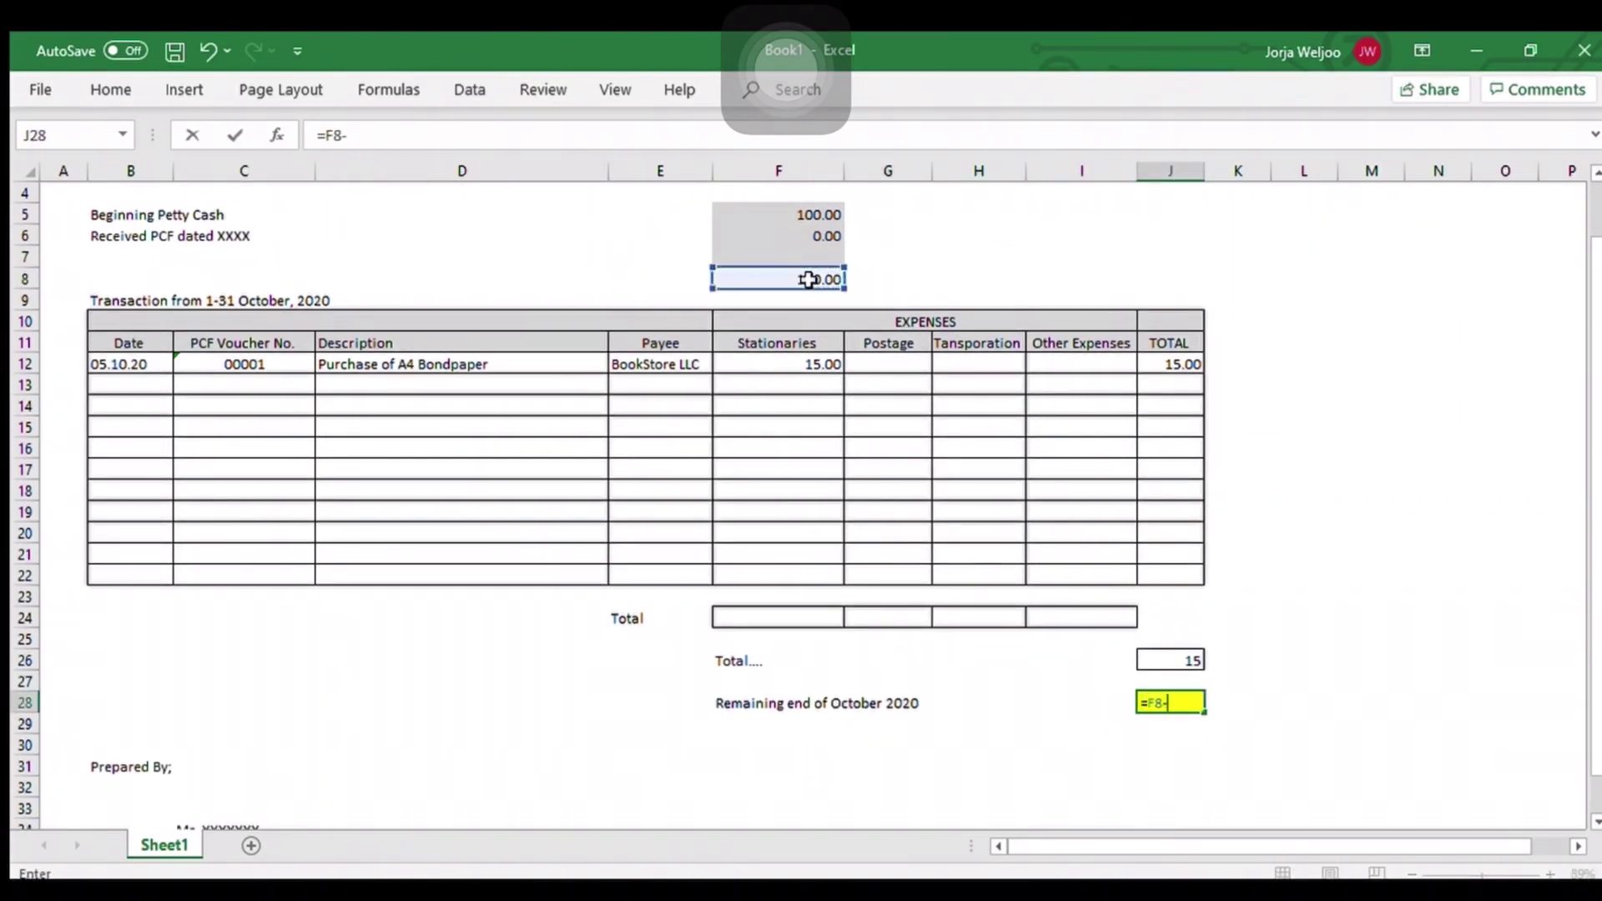
left_click_drag(1169, 641, 1181, 658)
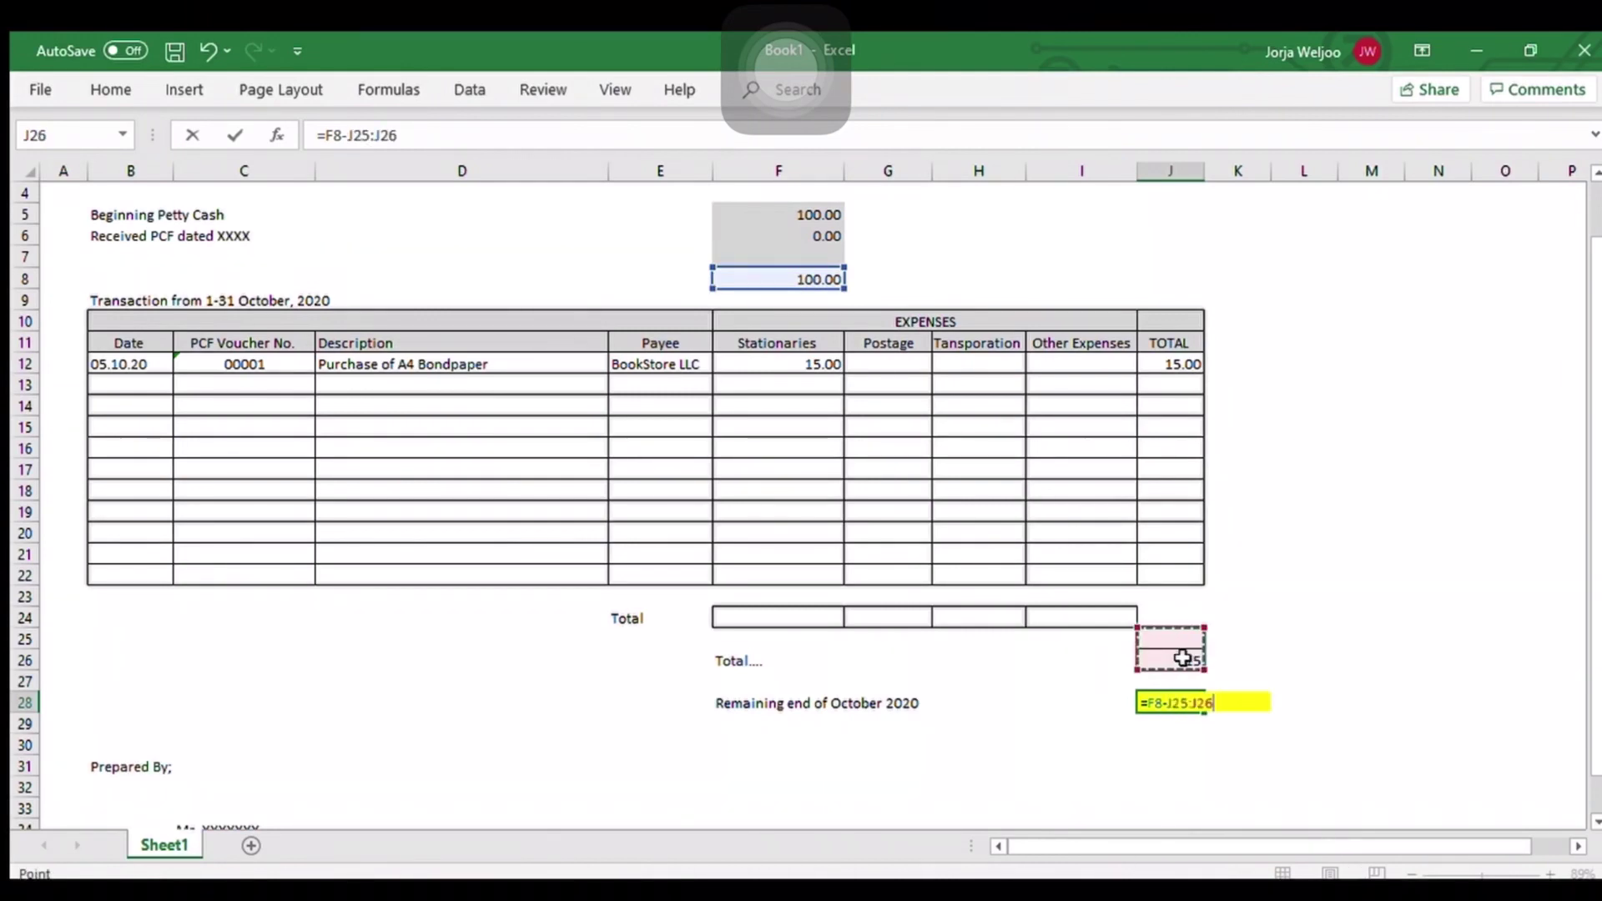
key("Down")
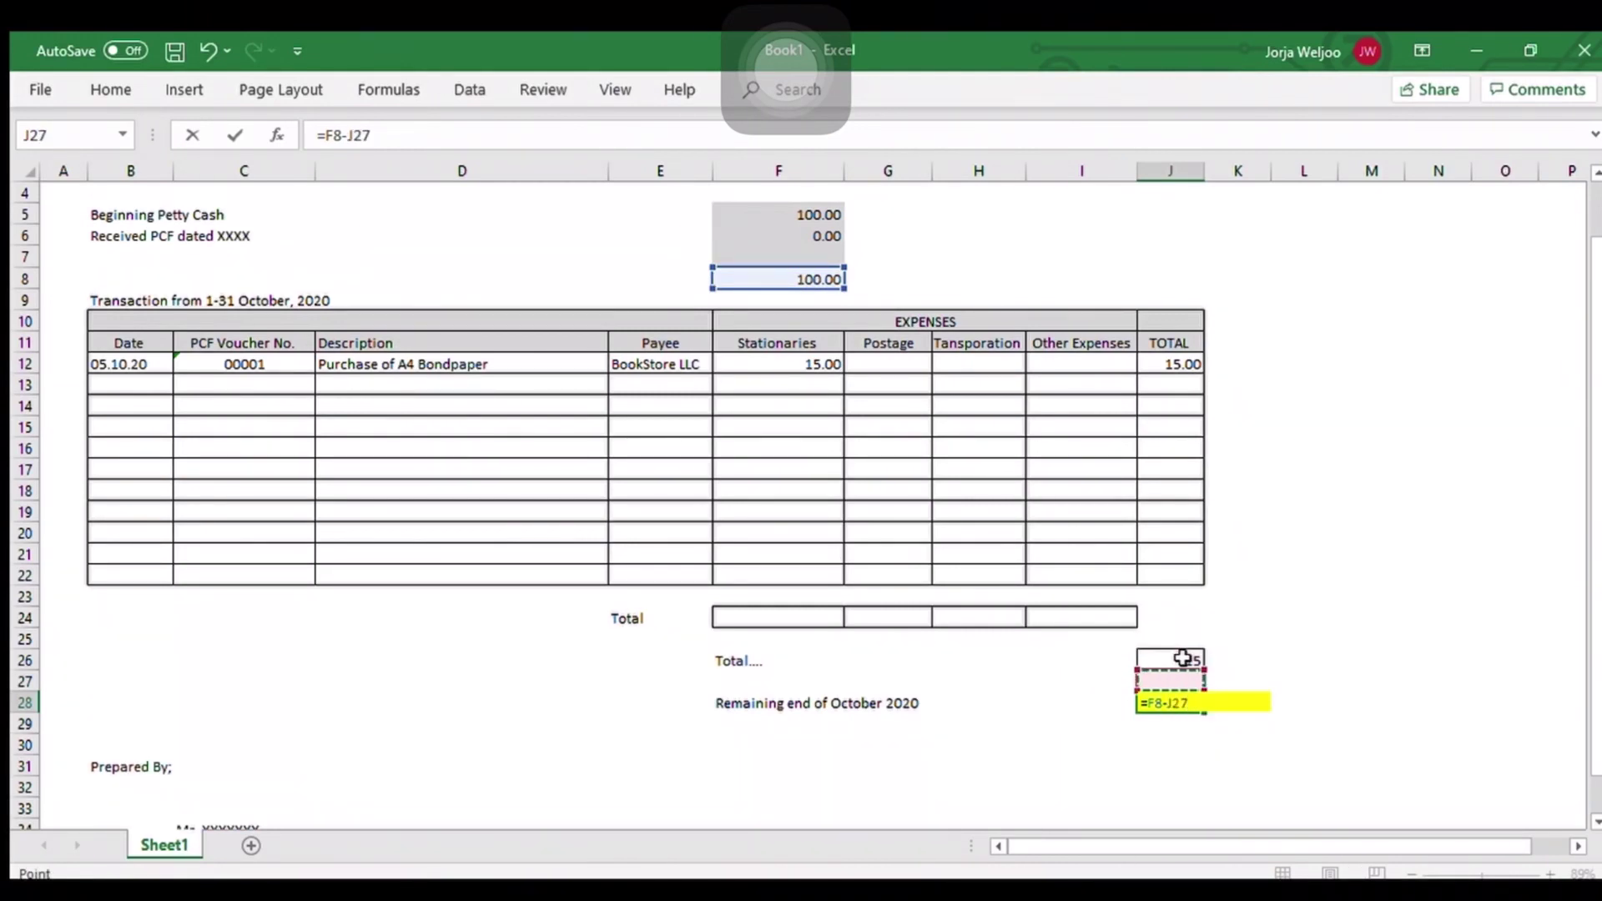
left_click(1183, 658)
key("Return")
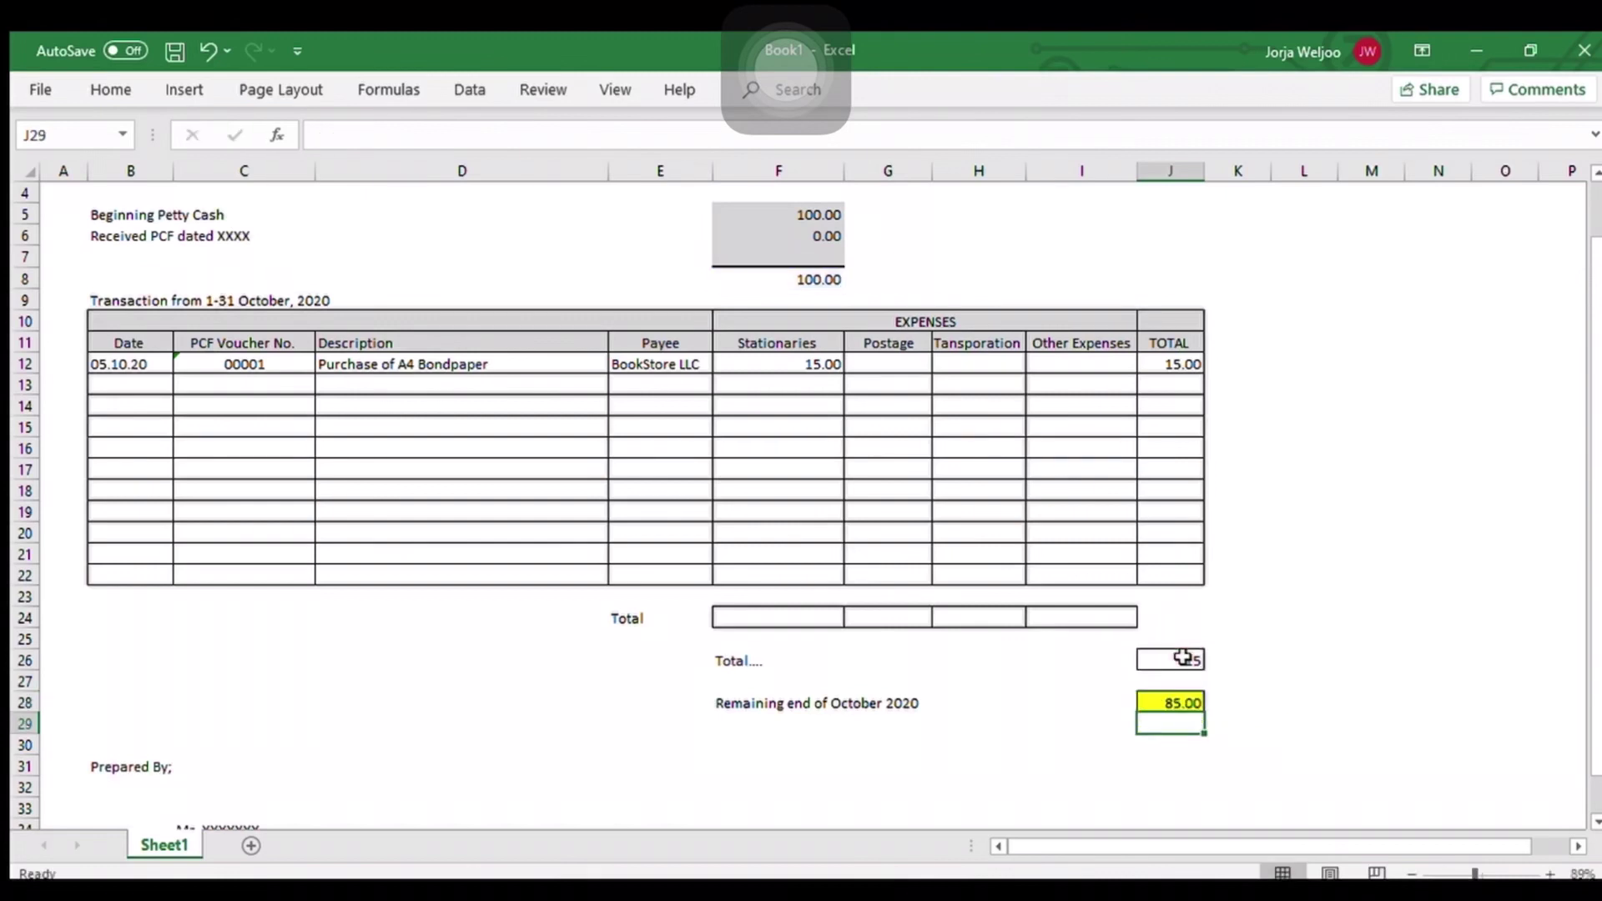
left_click_drag(1169, 656, 1225, 744)
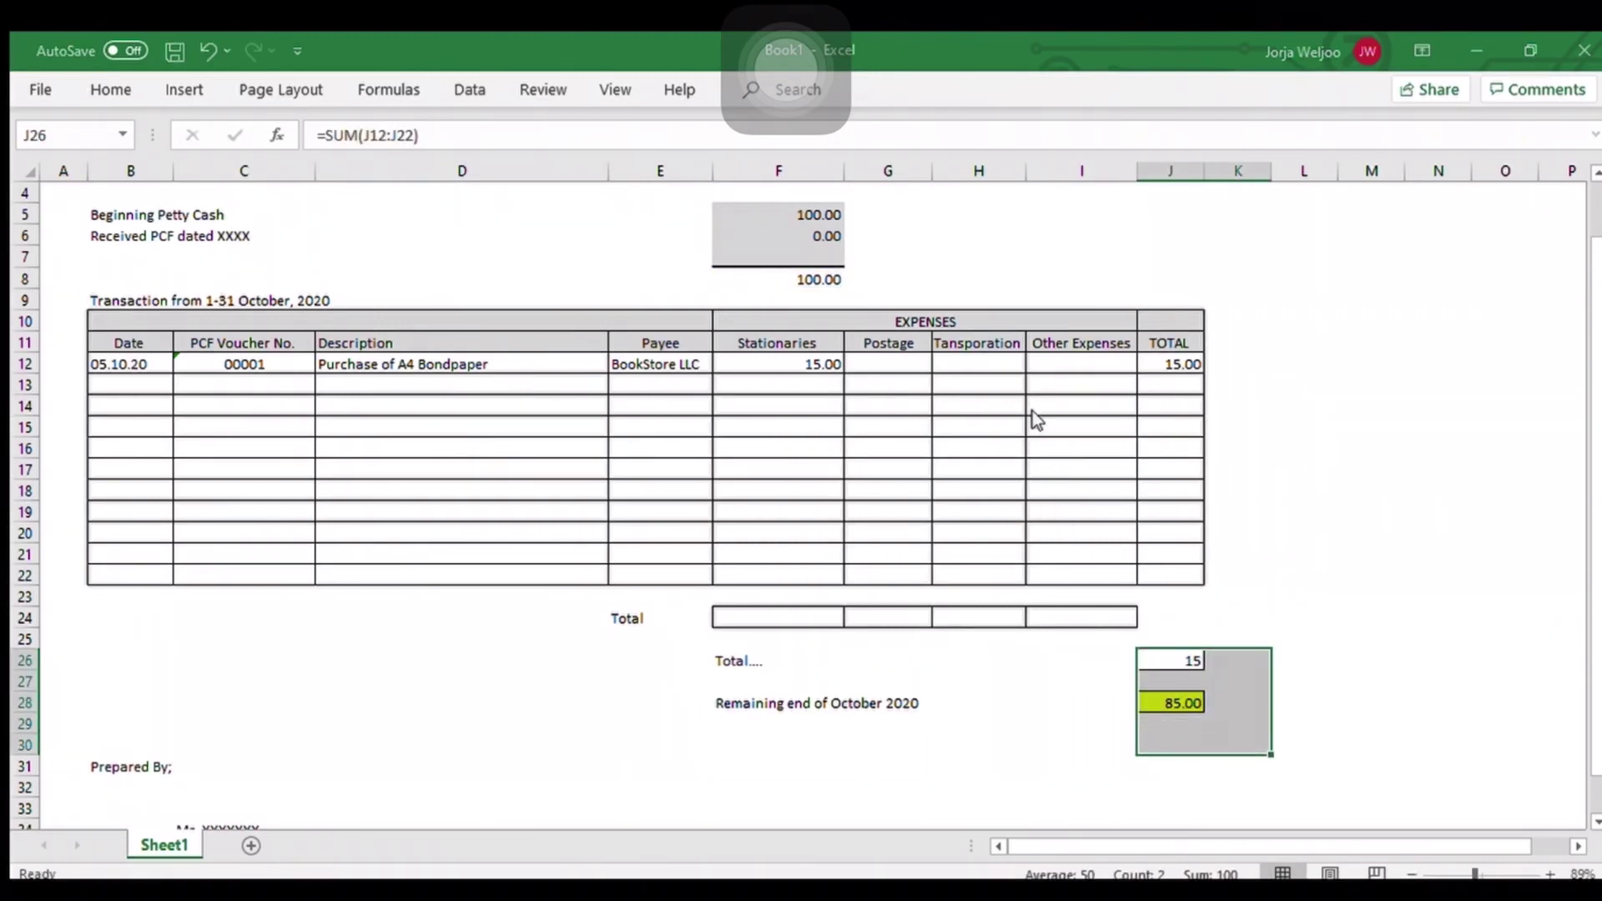
Step: Total the Stationaries column in F24 with =SUM(F12:F22)
left_click(1040, 703)
left_click(791, 617)
type("=sum(")
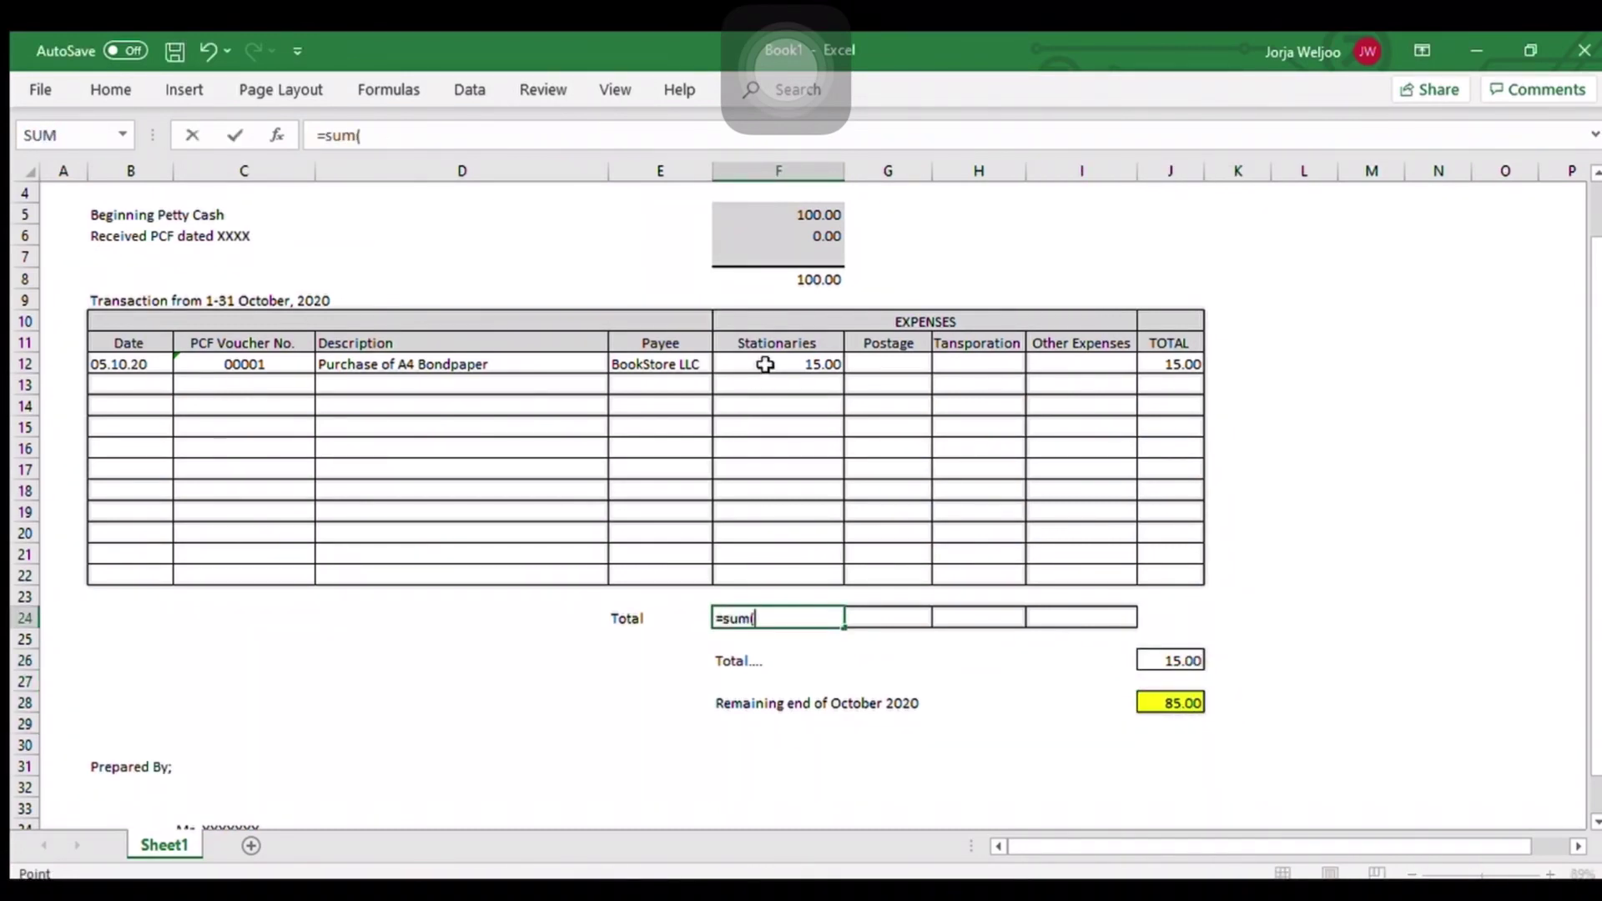
left_click(758, 364)
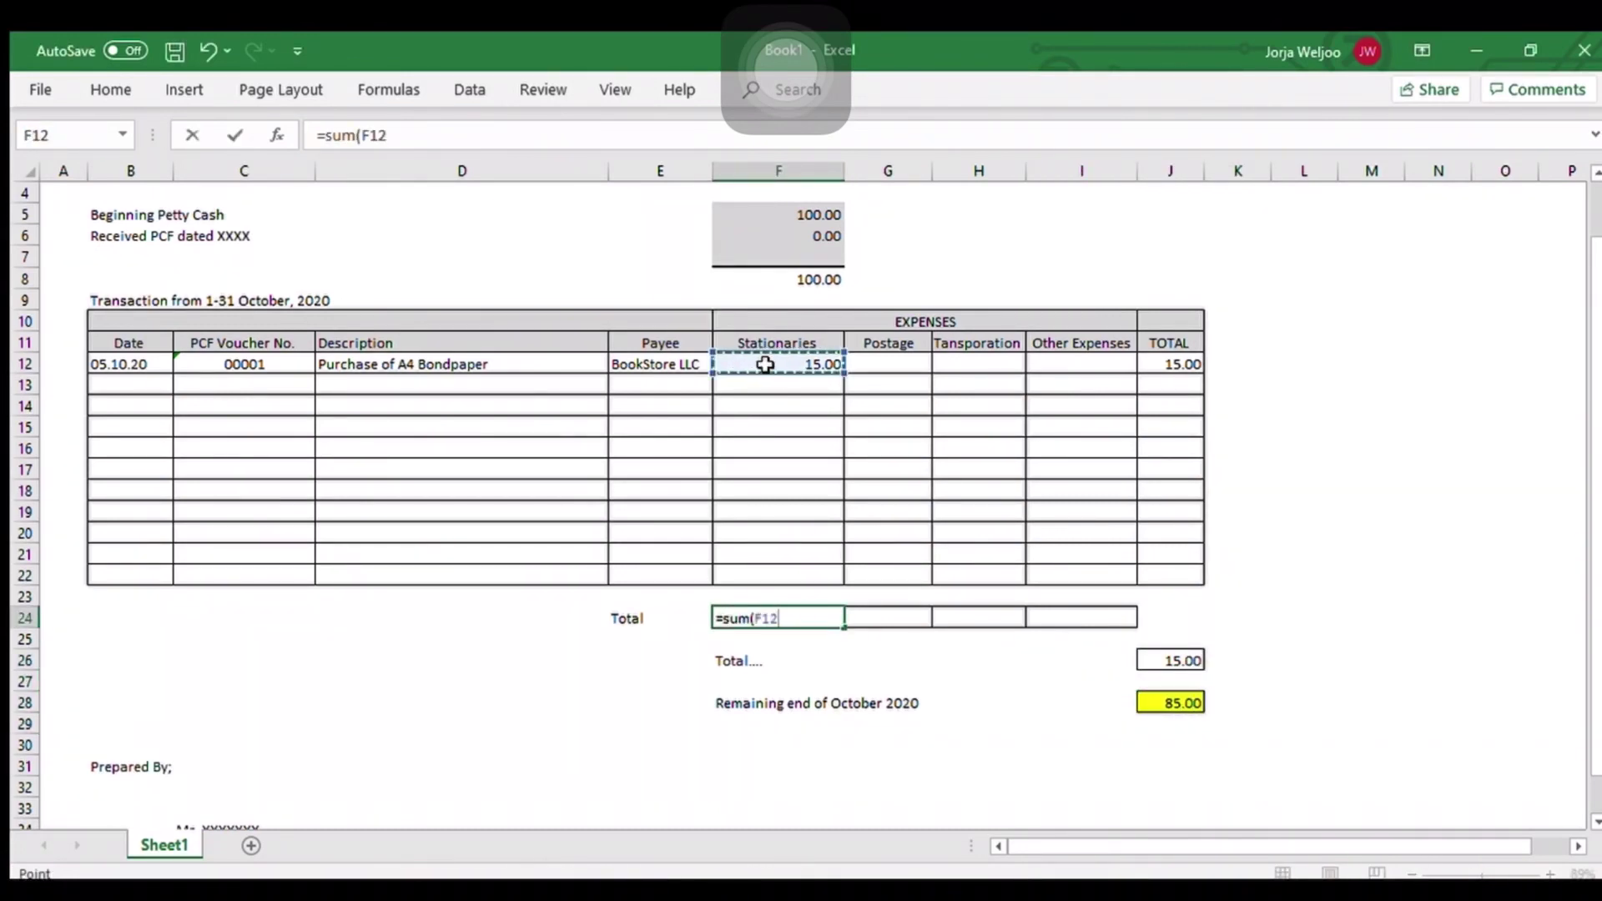
key("F8")
key("Down")
key("Down")
key("Down")
key("Down")
key("Down")
key("Down")
key("Down")
key("Down")
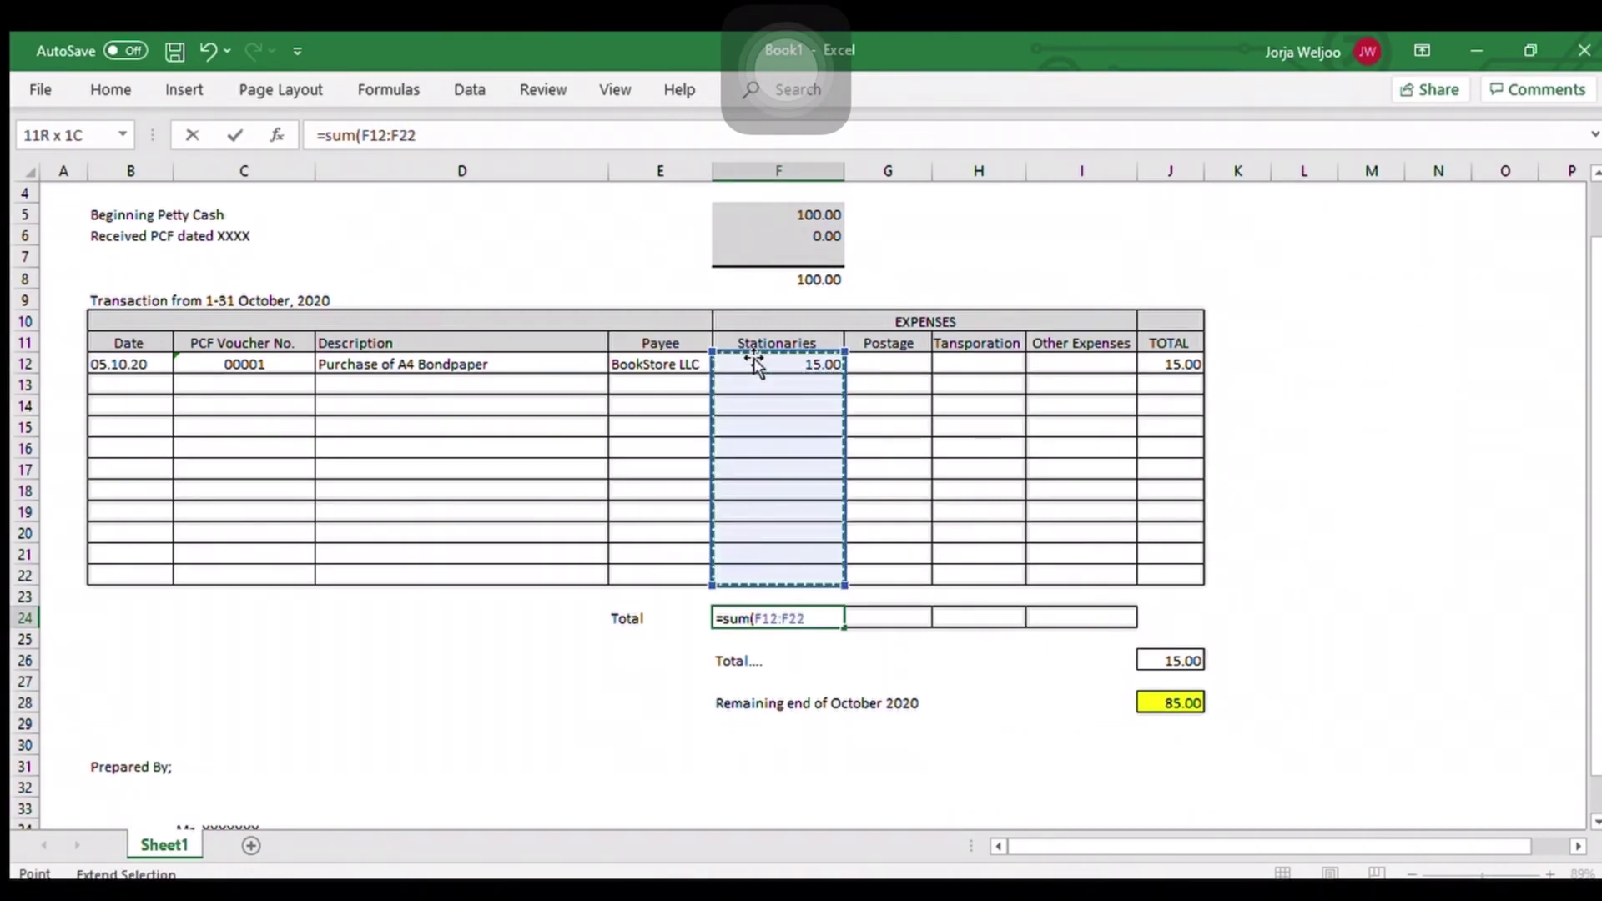
key("Return")
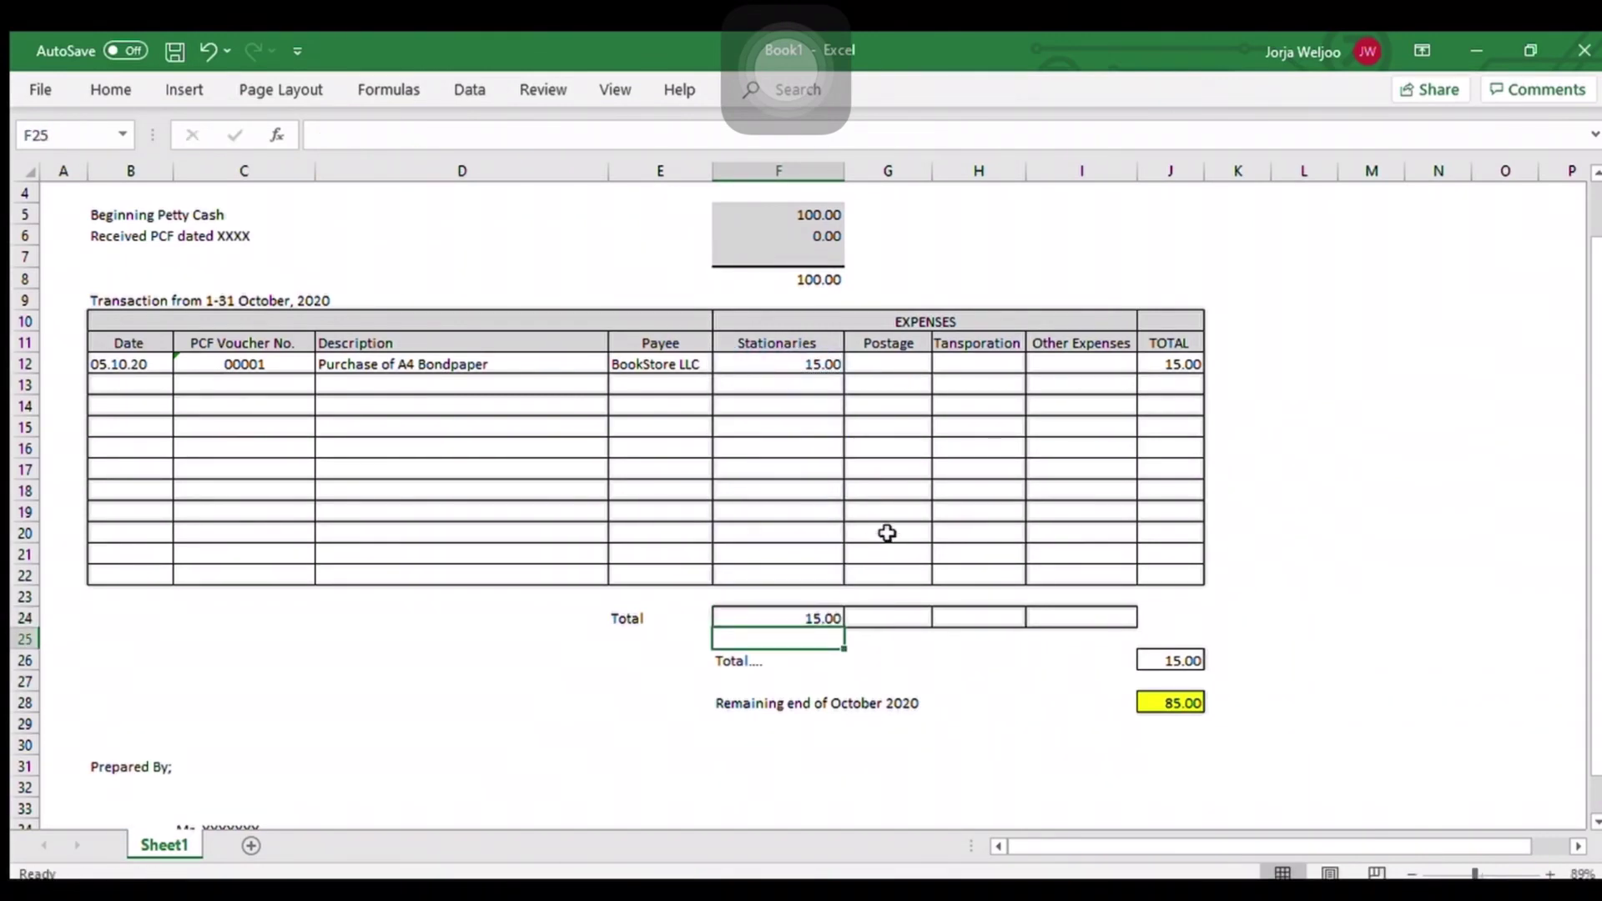
Step: Copy the total formula across to I24 and widen the TOTAL column J
left_click(783, 618)
left_click_drag(841, 624, 1128, 626)
left_click(1081, 680)
left_click_drag(1205, 170, 1254, 228)
left_click_drag(1381, 409, 1419, 407)
left_click(234, 702)
Step: Zoom the sheet out to 84%
scroll(252, 680, "up", 1)
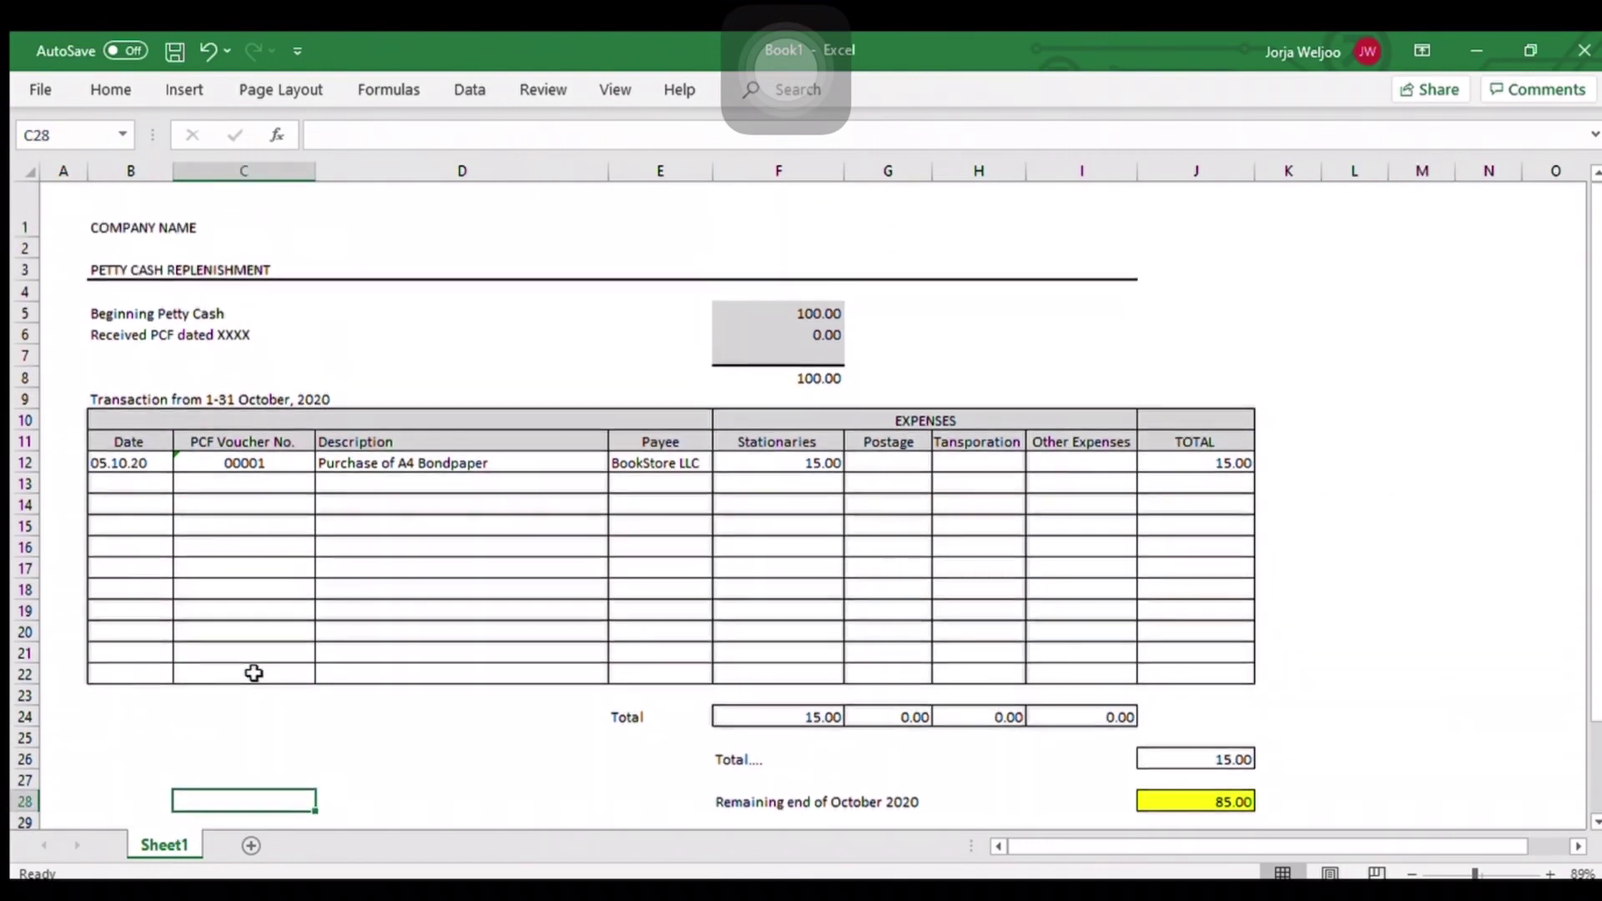
left_click_drag(1481, 873, 1471, 874)
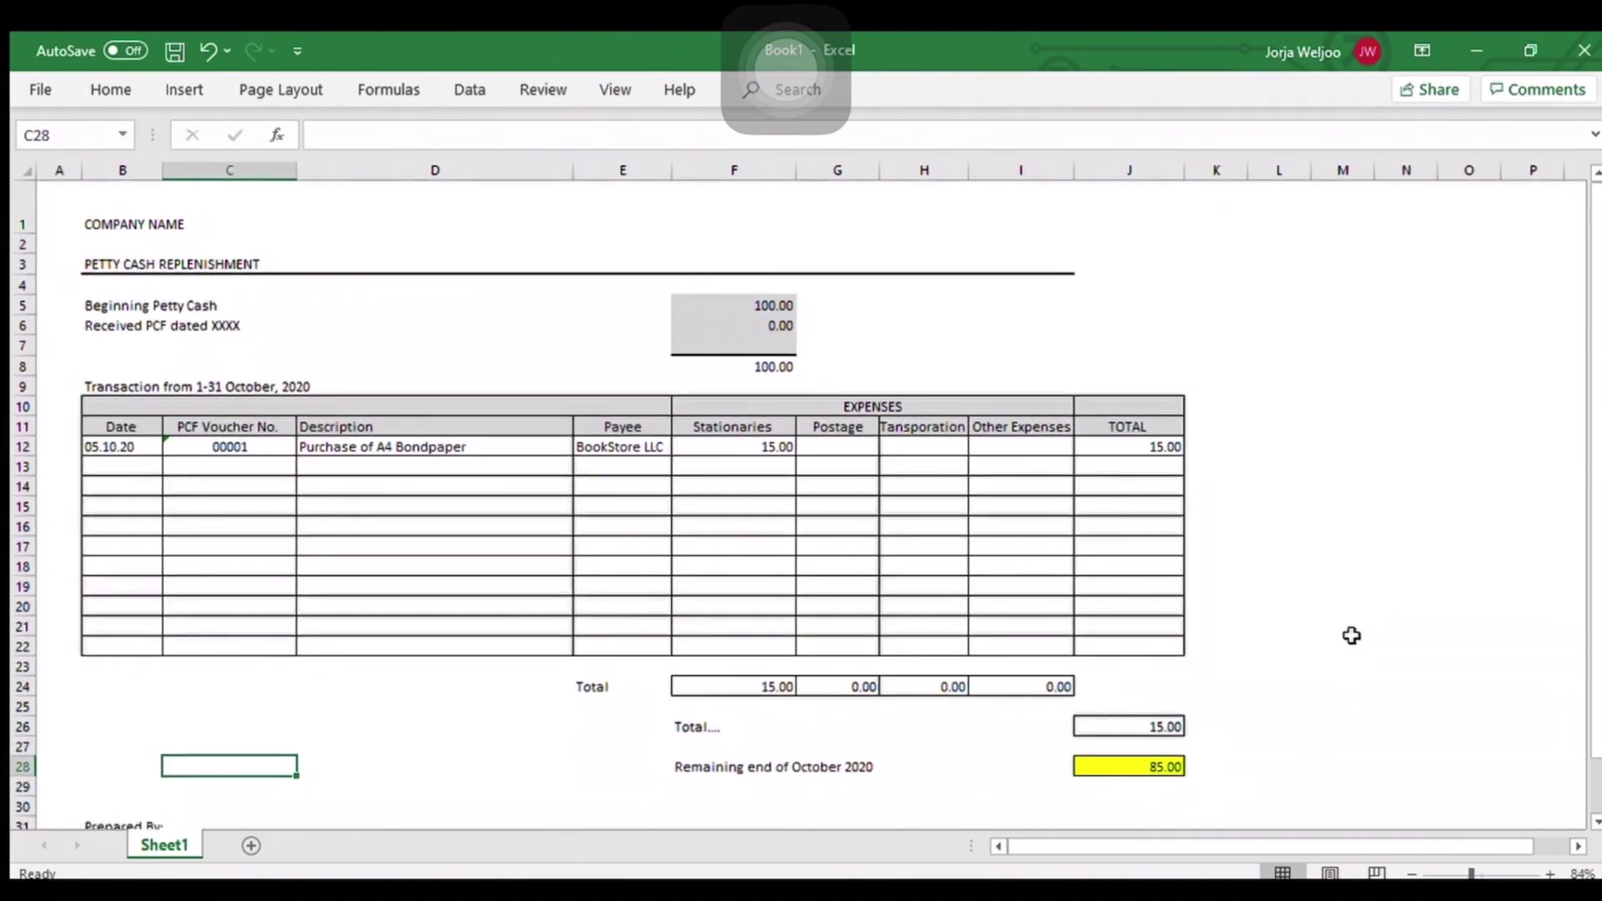
left_click(1352, 631)
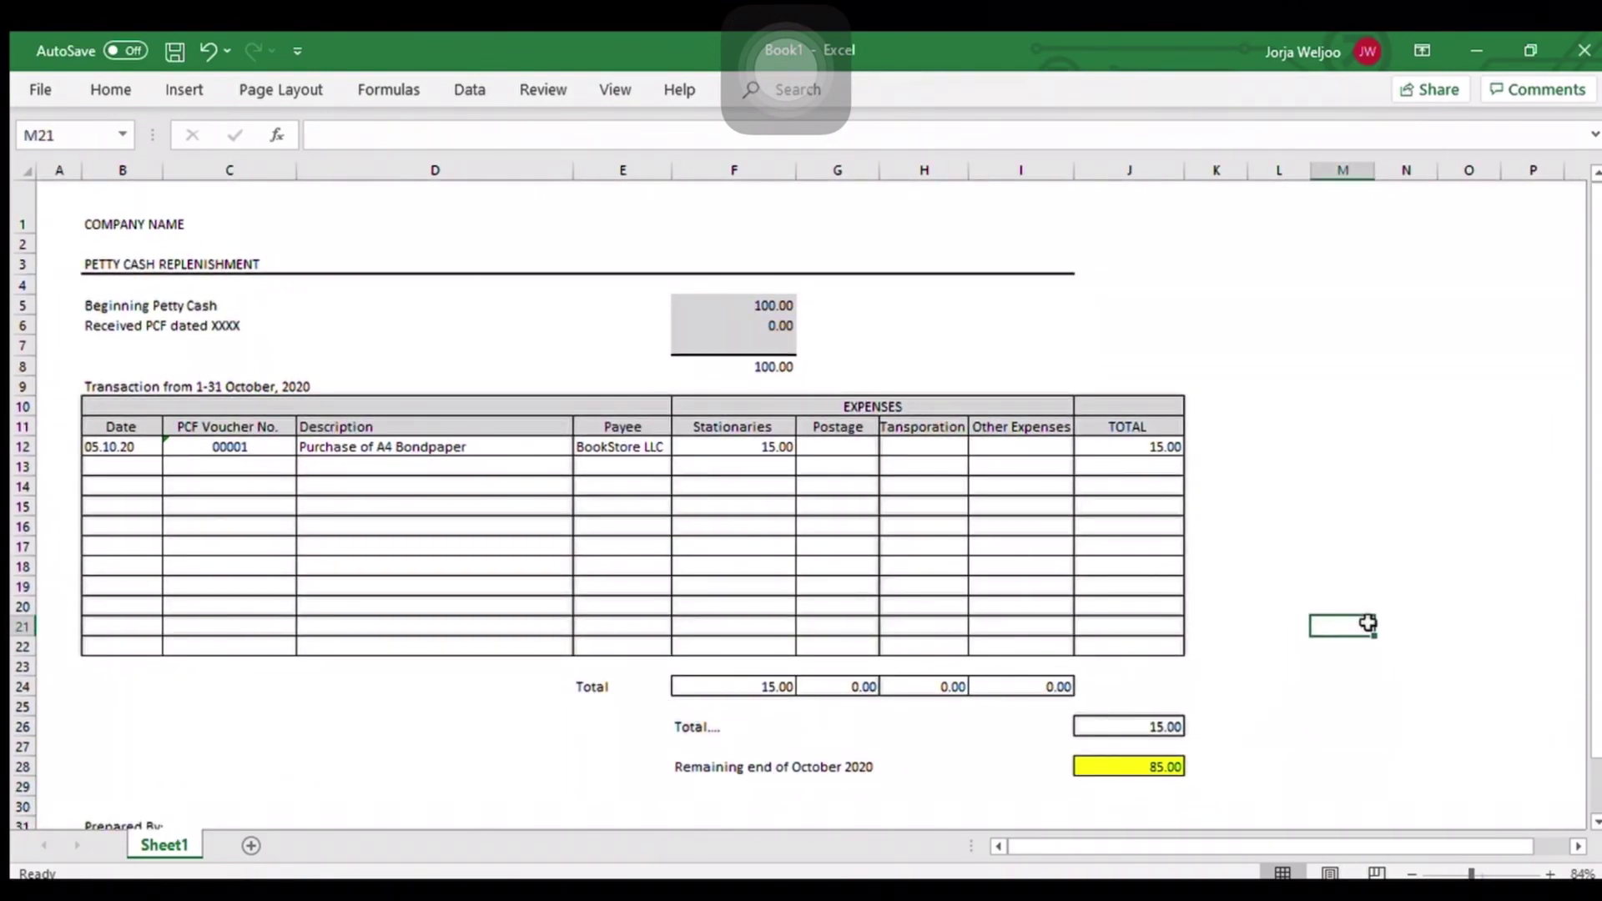
Step: Enlarge the COMPANY NAME heading font and make the PETTY CASH REPLENISHMENT title bold
left_click(121, 215)
left_click(111, 89)
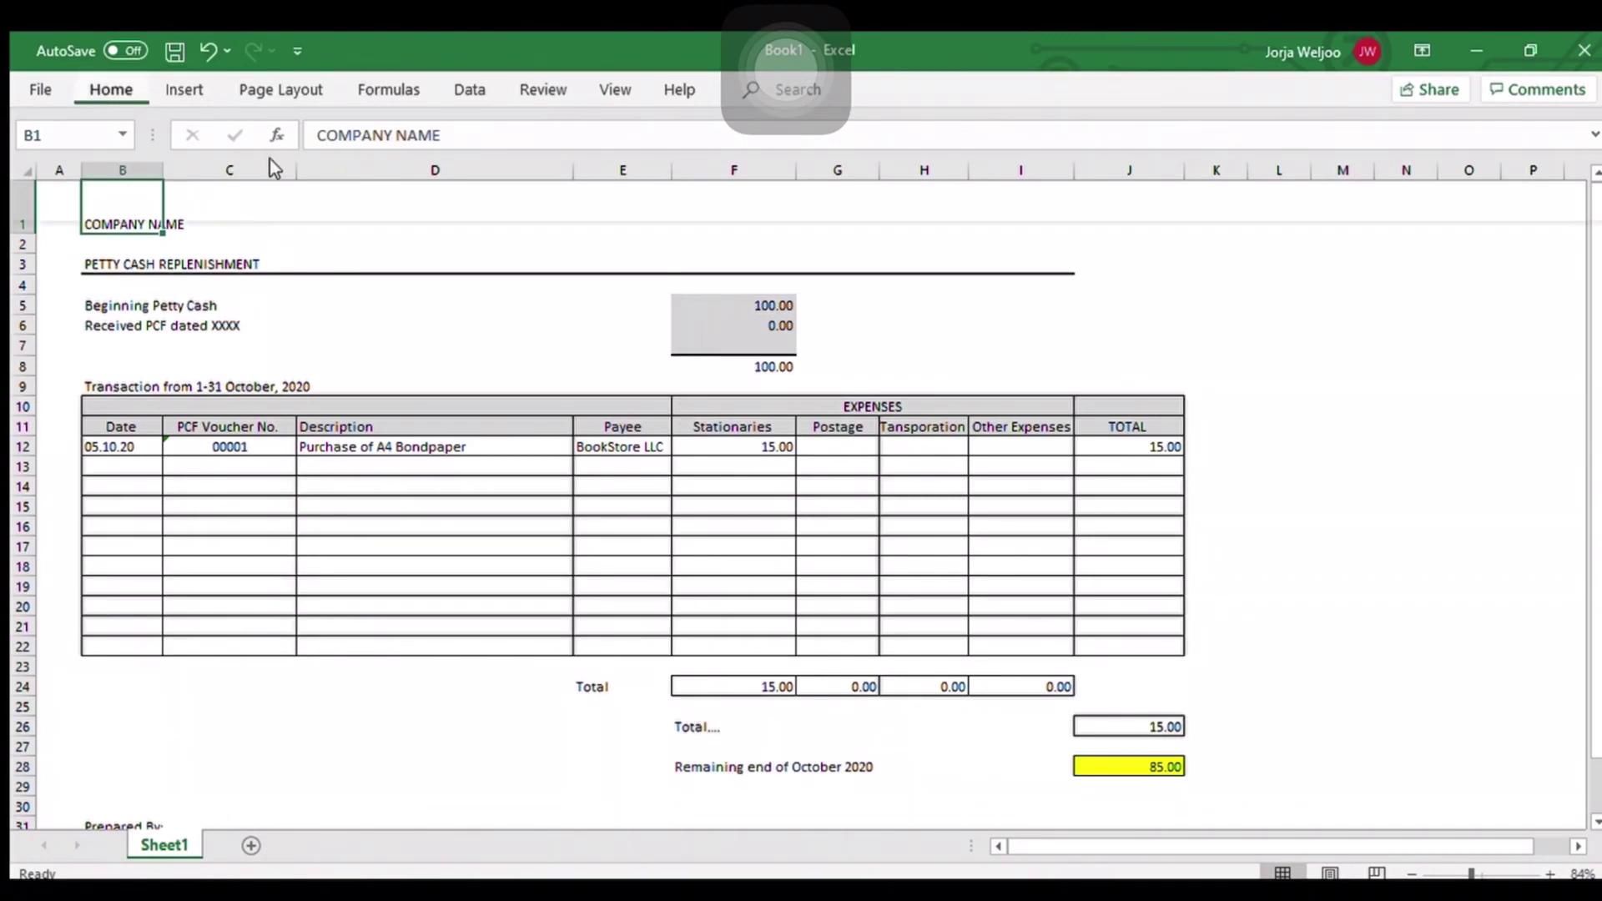
left_click(292, 349)
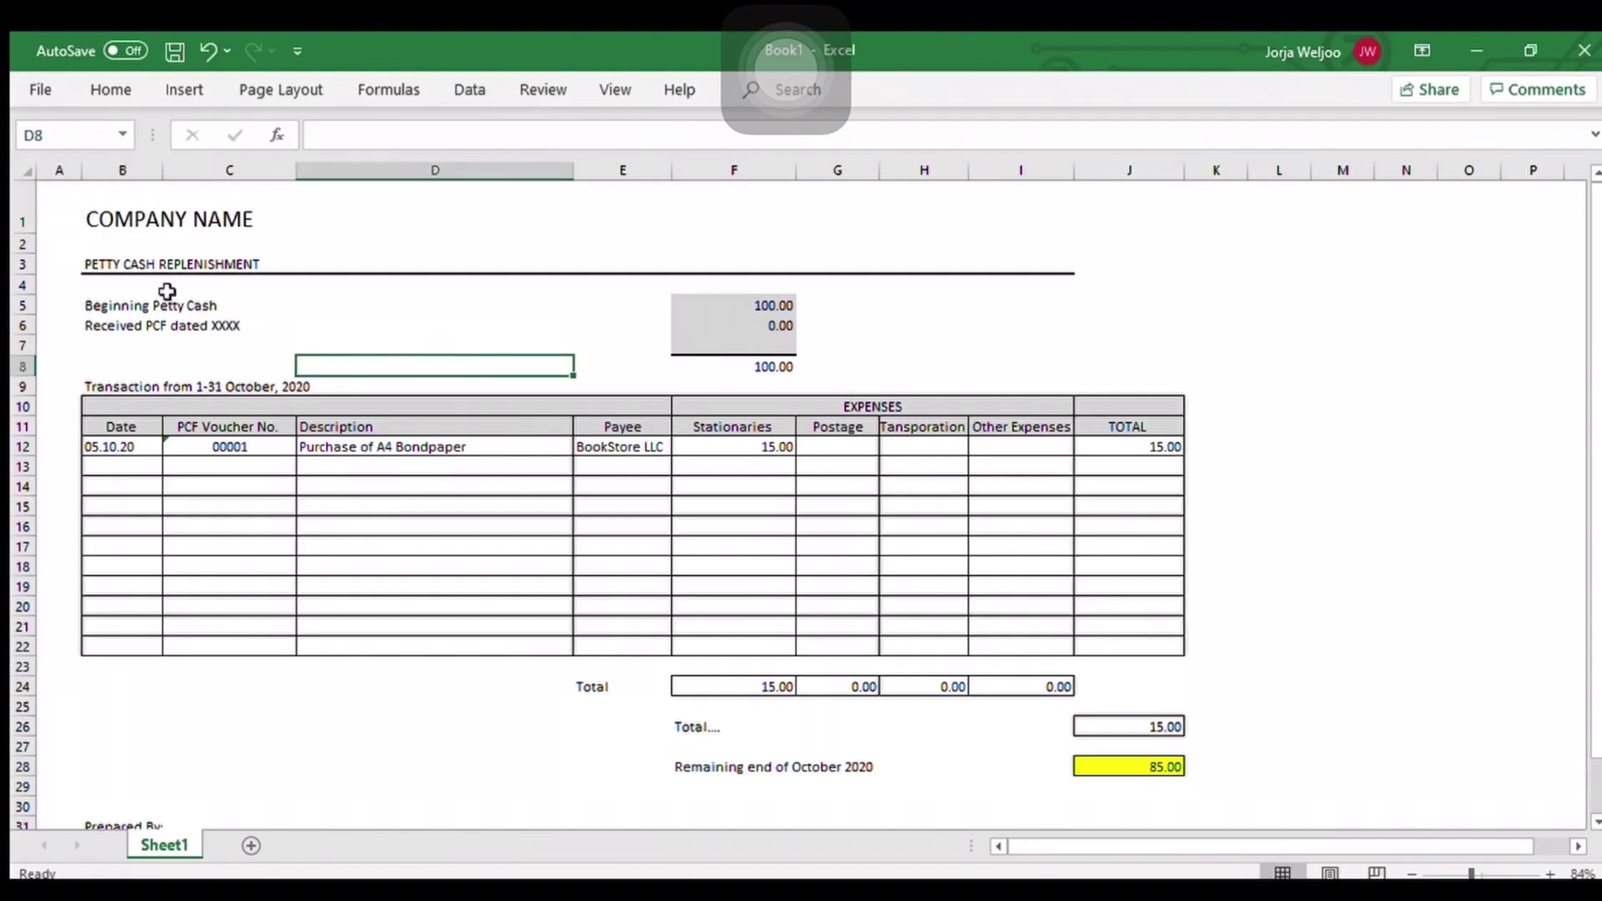
left_click(125, 265)
left_click(111, 90)
left_click(140, 167)
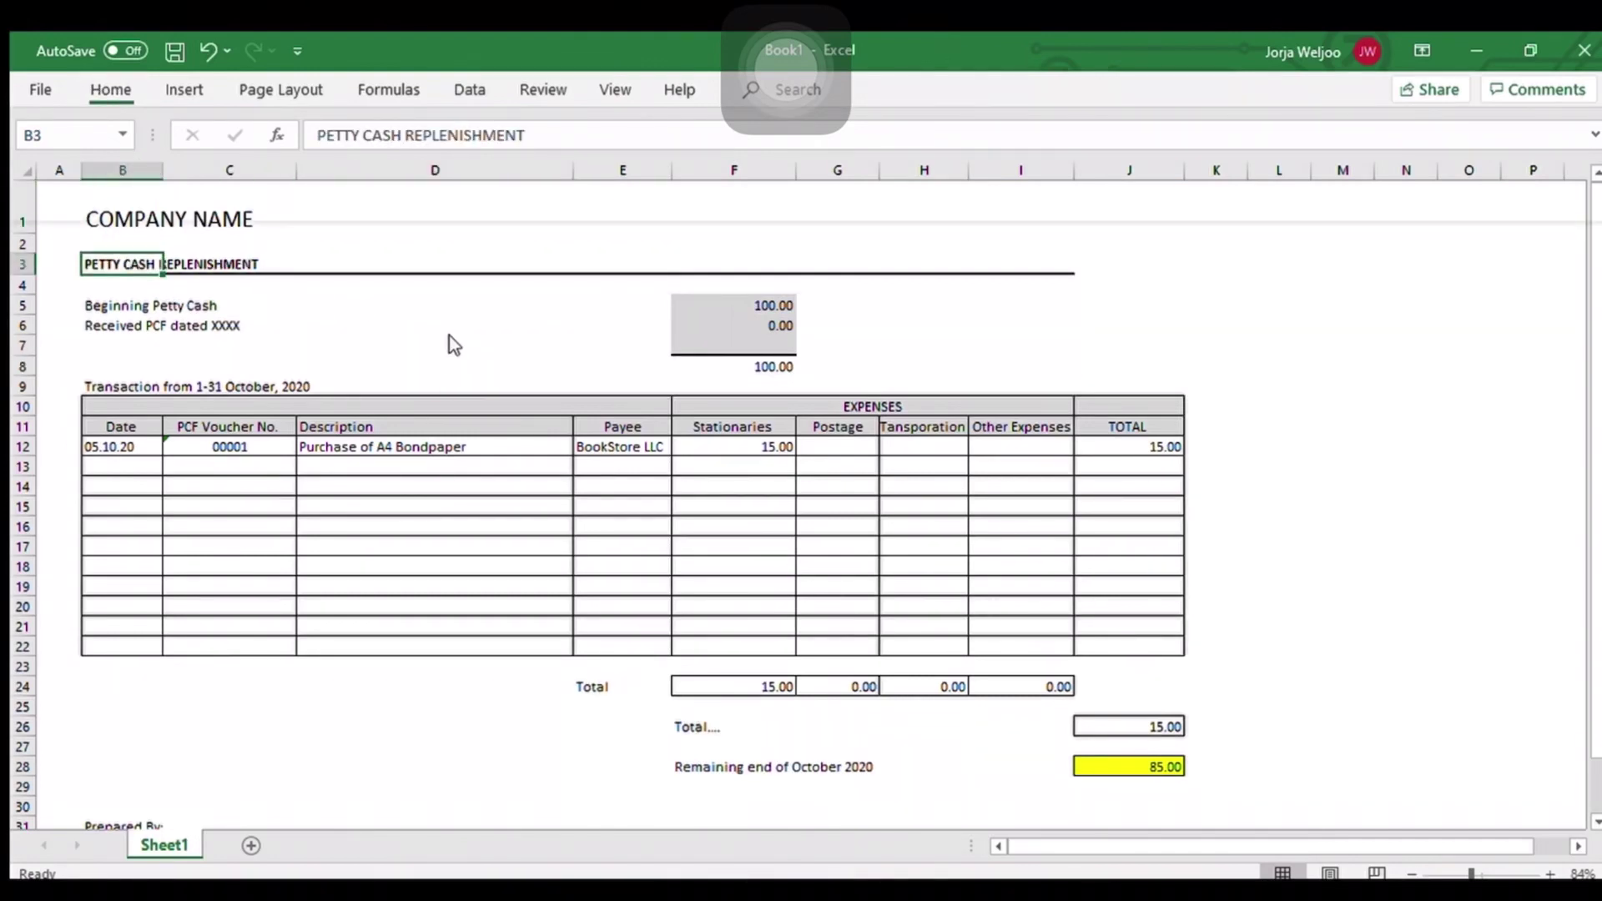
Step: Zoom out to about 73% so the whole form, down to the signature block, fits
left_click(470, 359)
left_click(1531, 407)
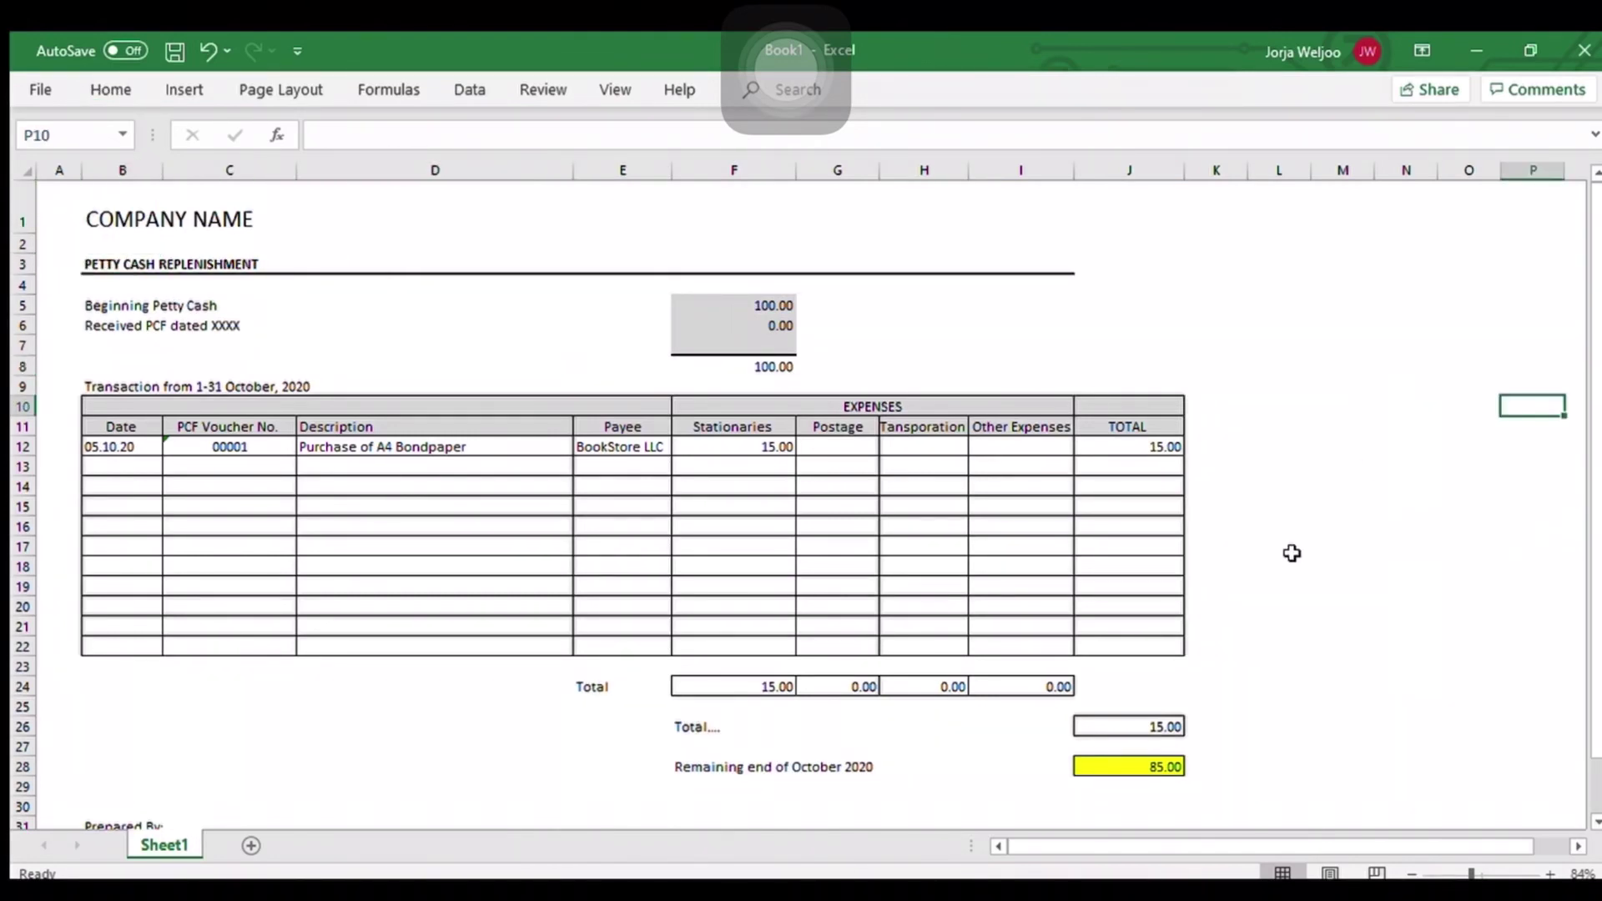
scroll(1286, 532, "down", 3)
scroll(1285, 530, "up", 1)
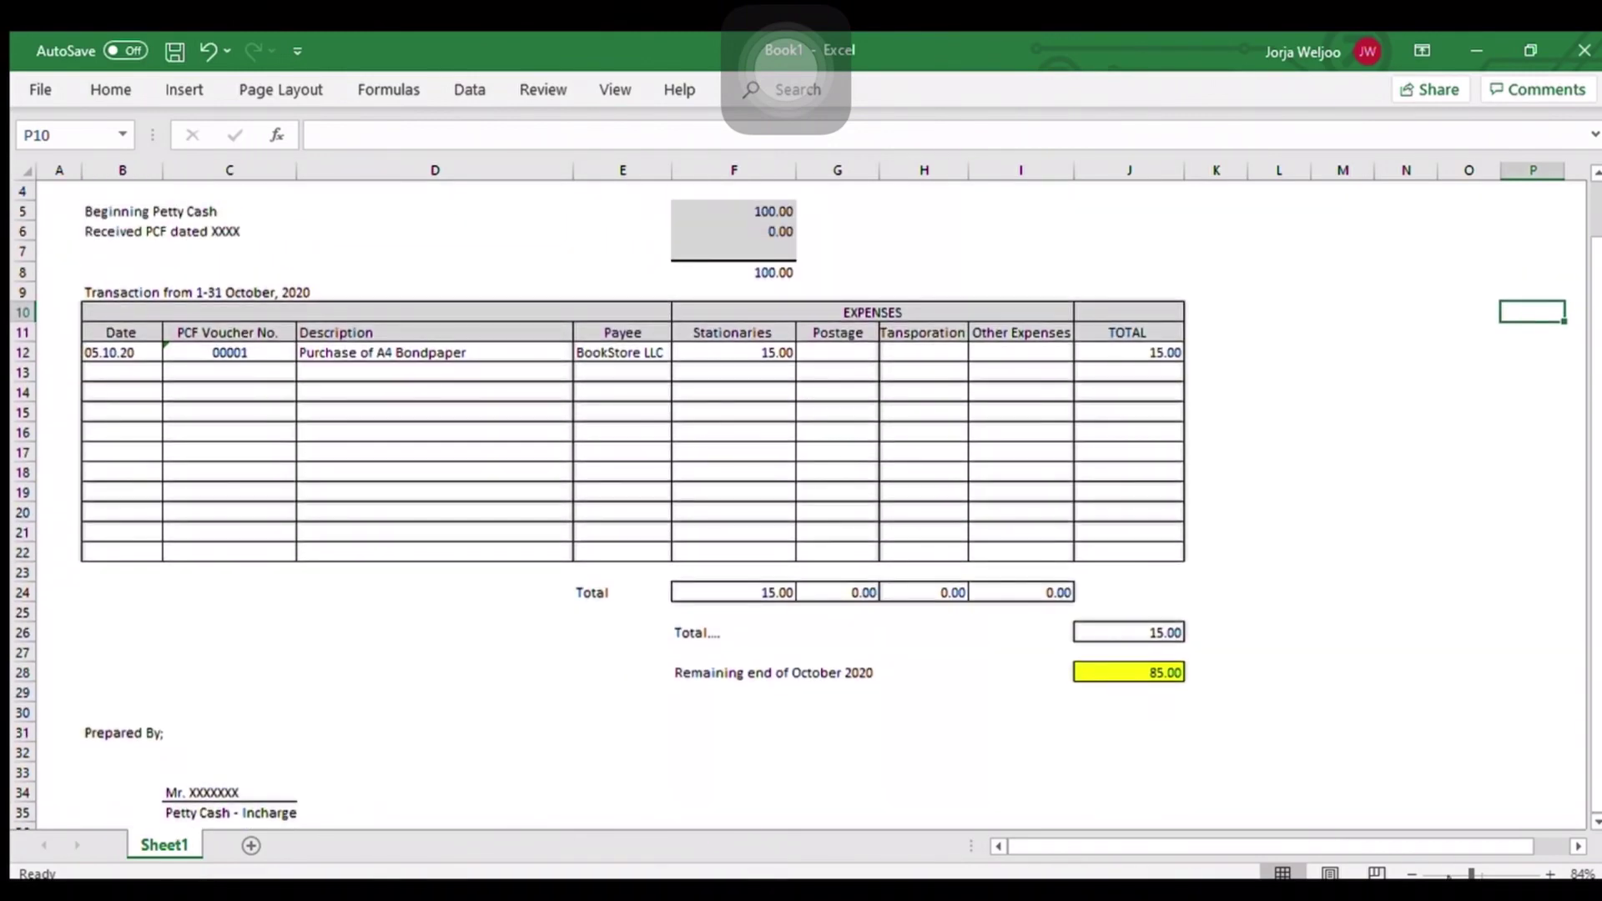
left_click_drag(1471, 874, 1456, 872)
left_click(1408, 665)
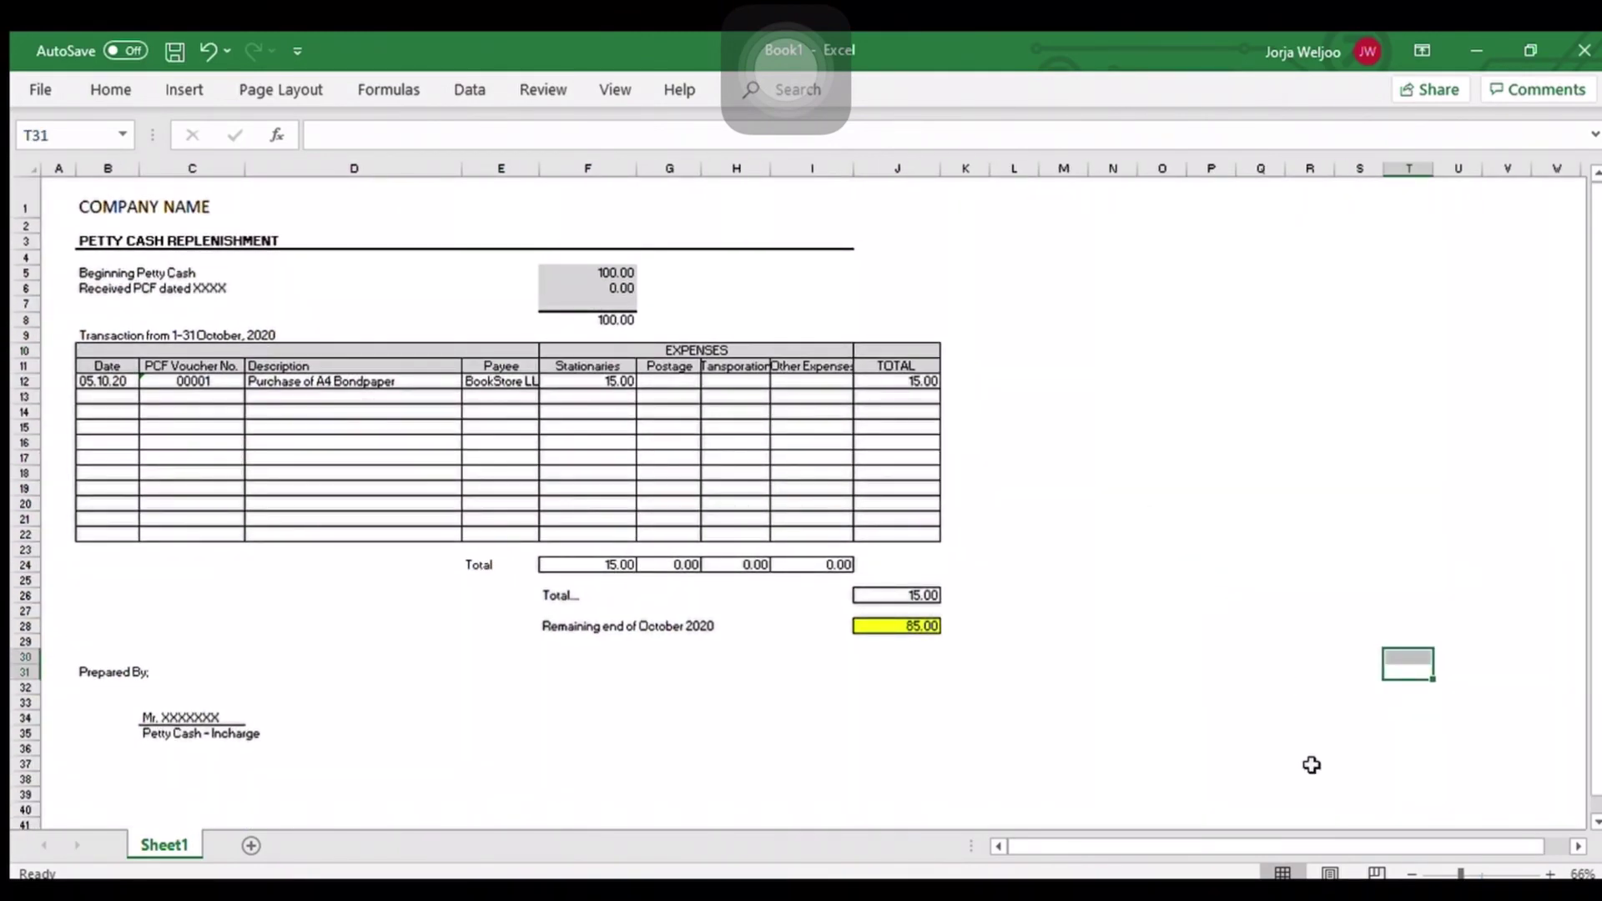
scroll(1309, 761, "up", 1, "ctrl")
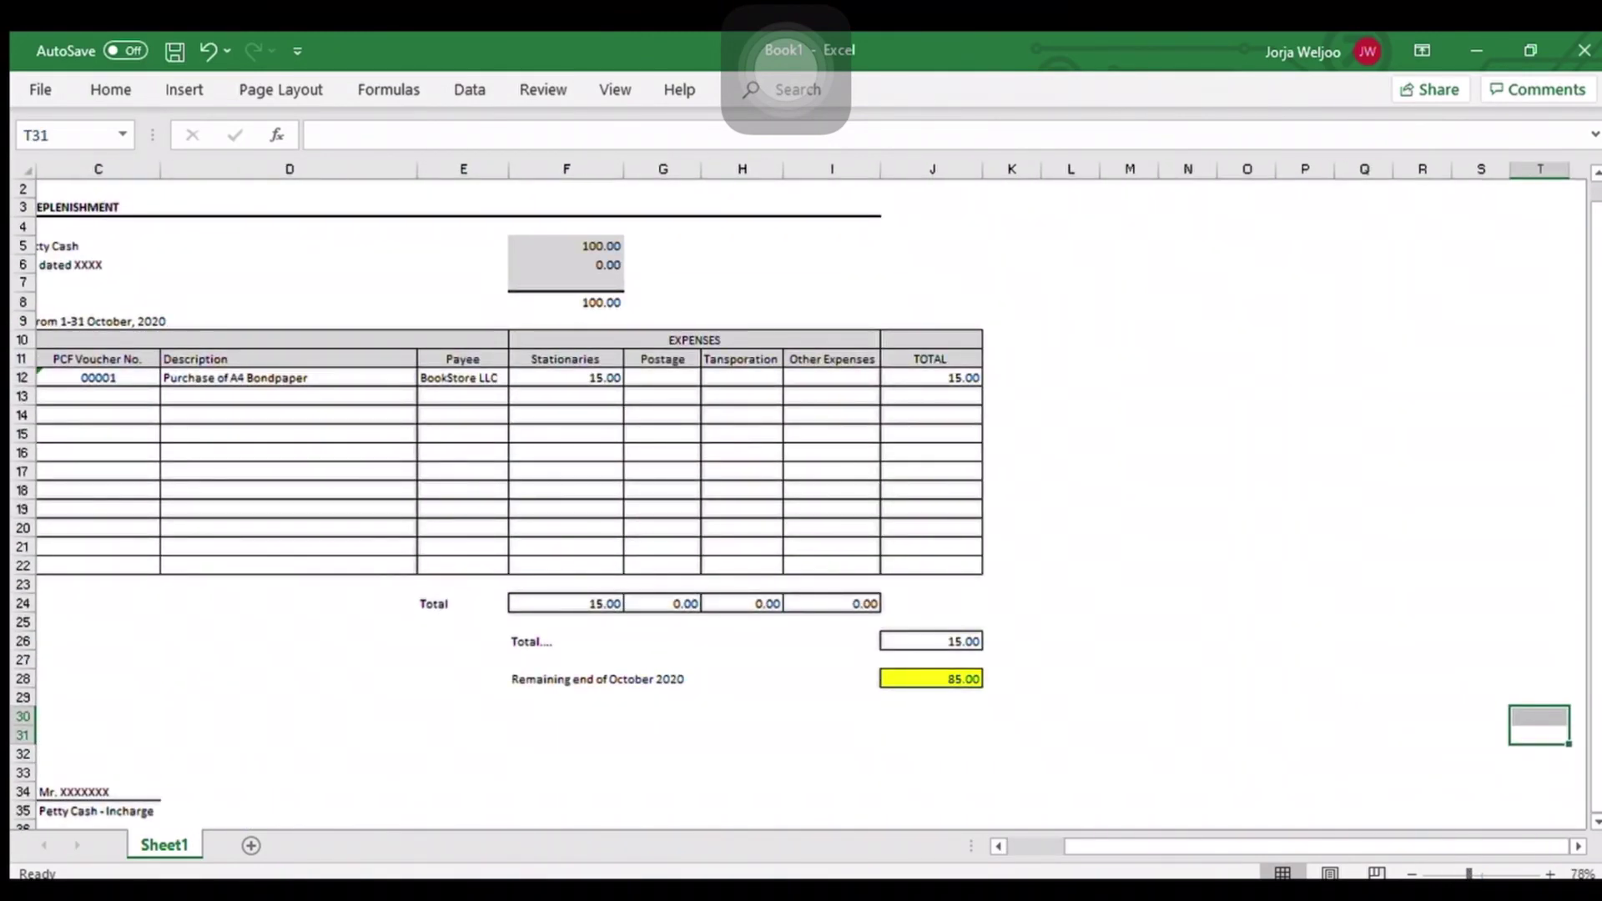
left_click(1461, 872)
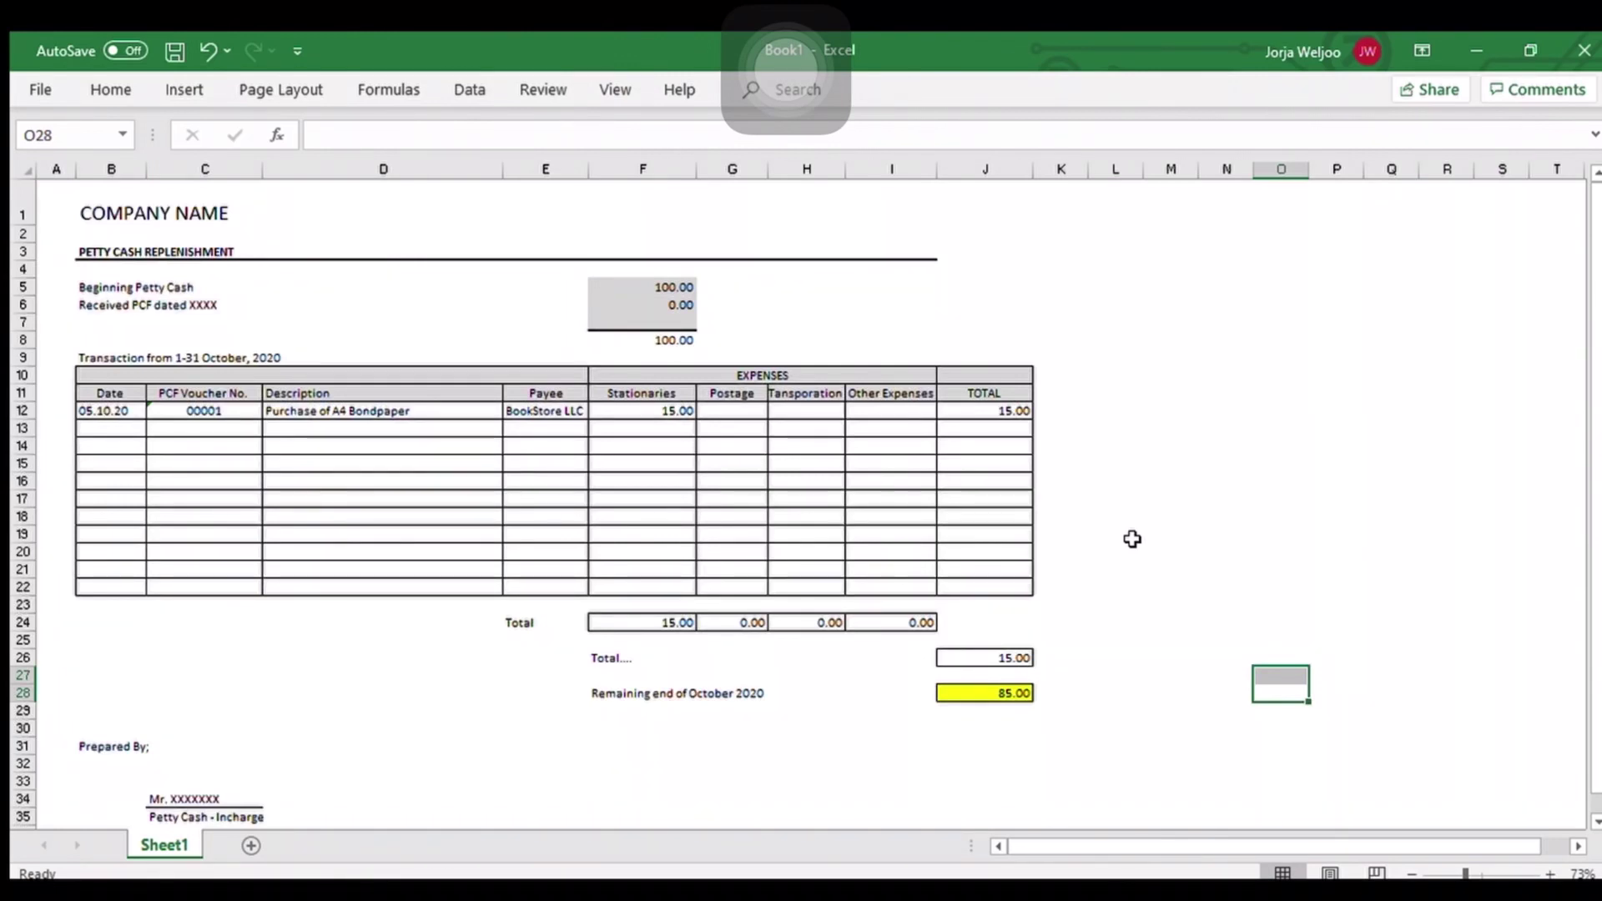
scroll(1132, 539, "down", 1)
scroll(1132, 539, "up", 1)
Step: Date the second entry 10.10.2020 and correct the first entry's date to 05.10.2020
left_click(251, 479)
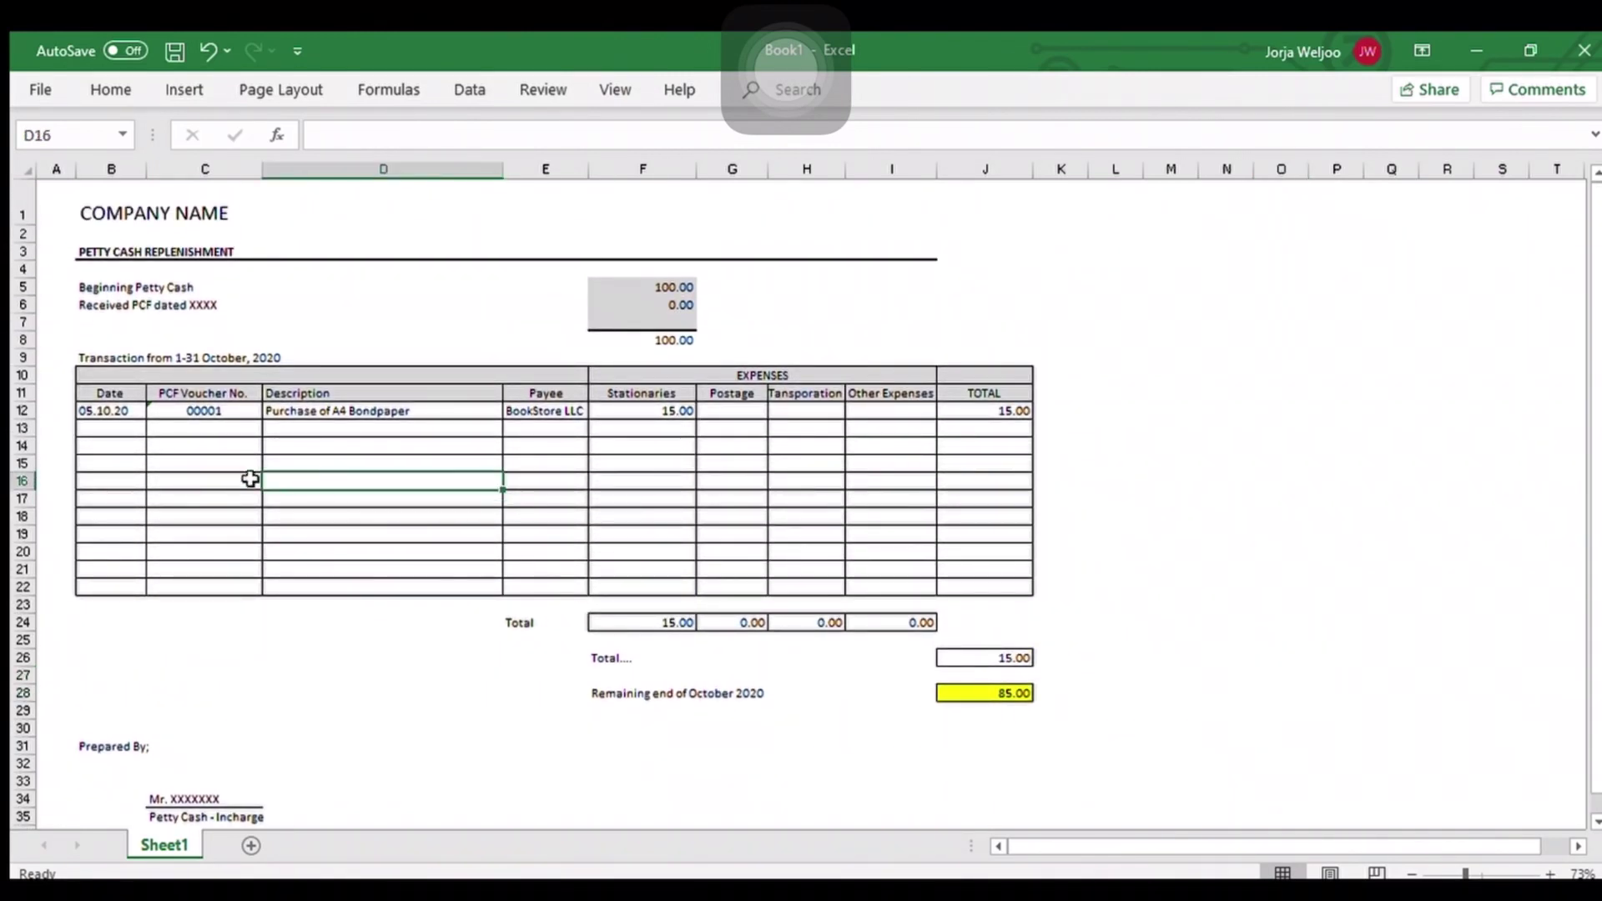
left_click(98, 428)
type("10.10.2020")
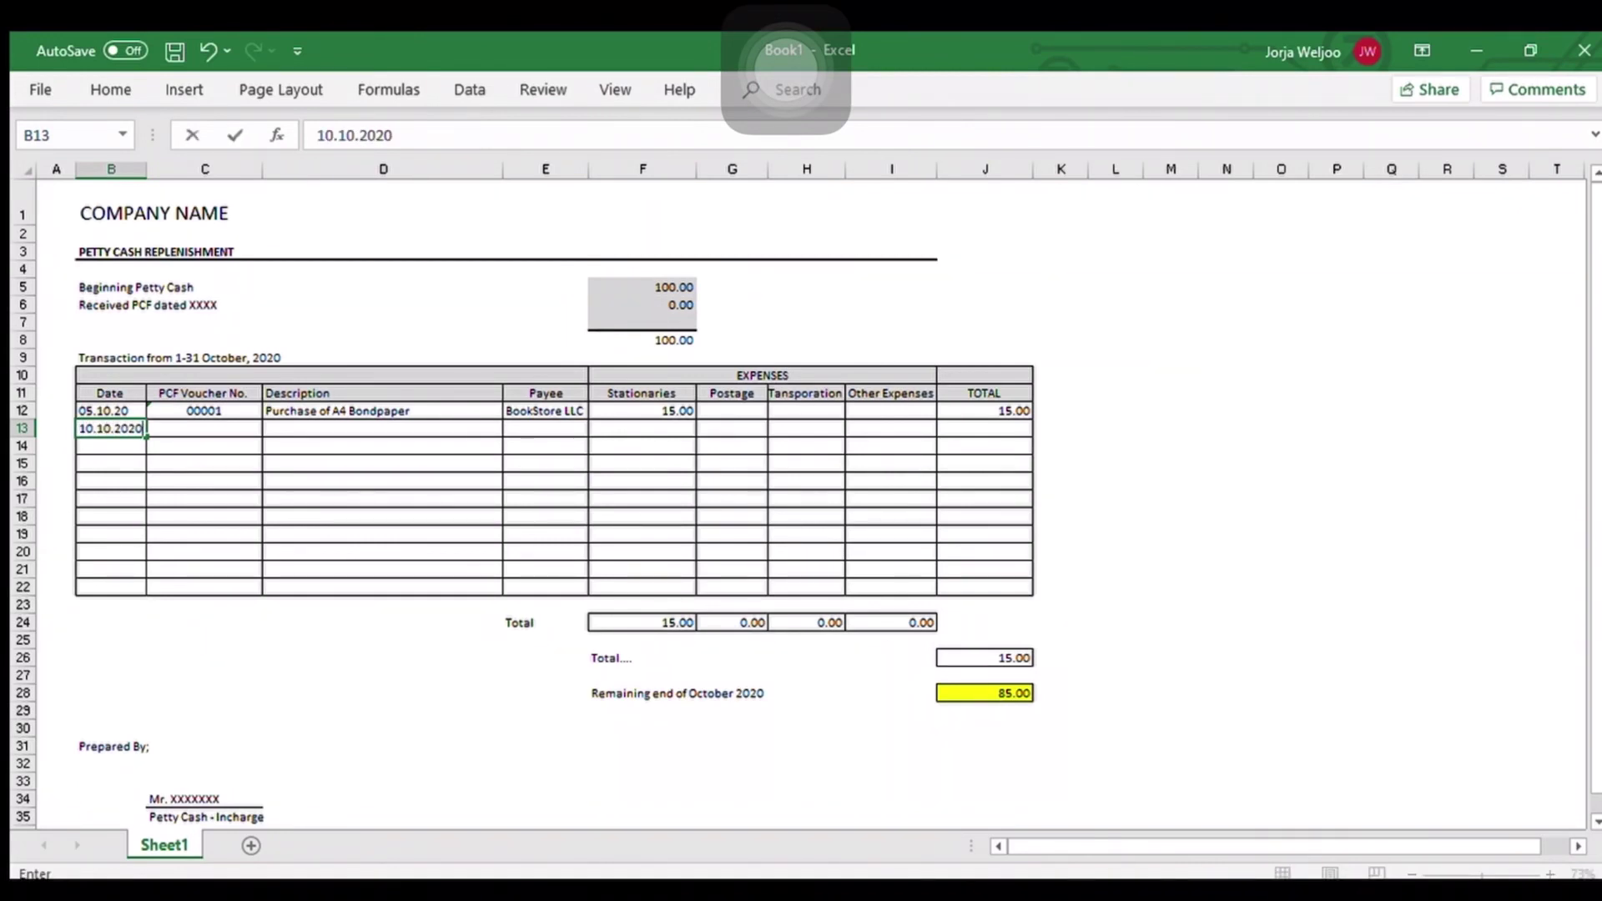
key("Return")
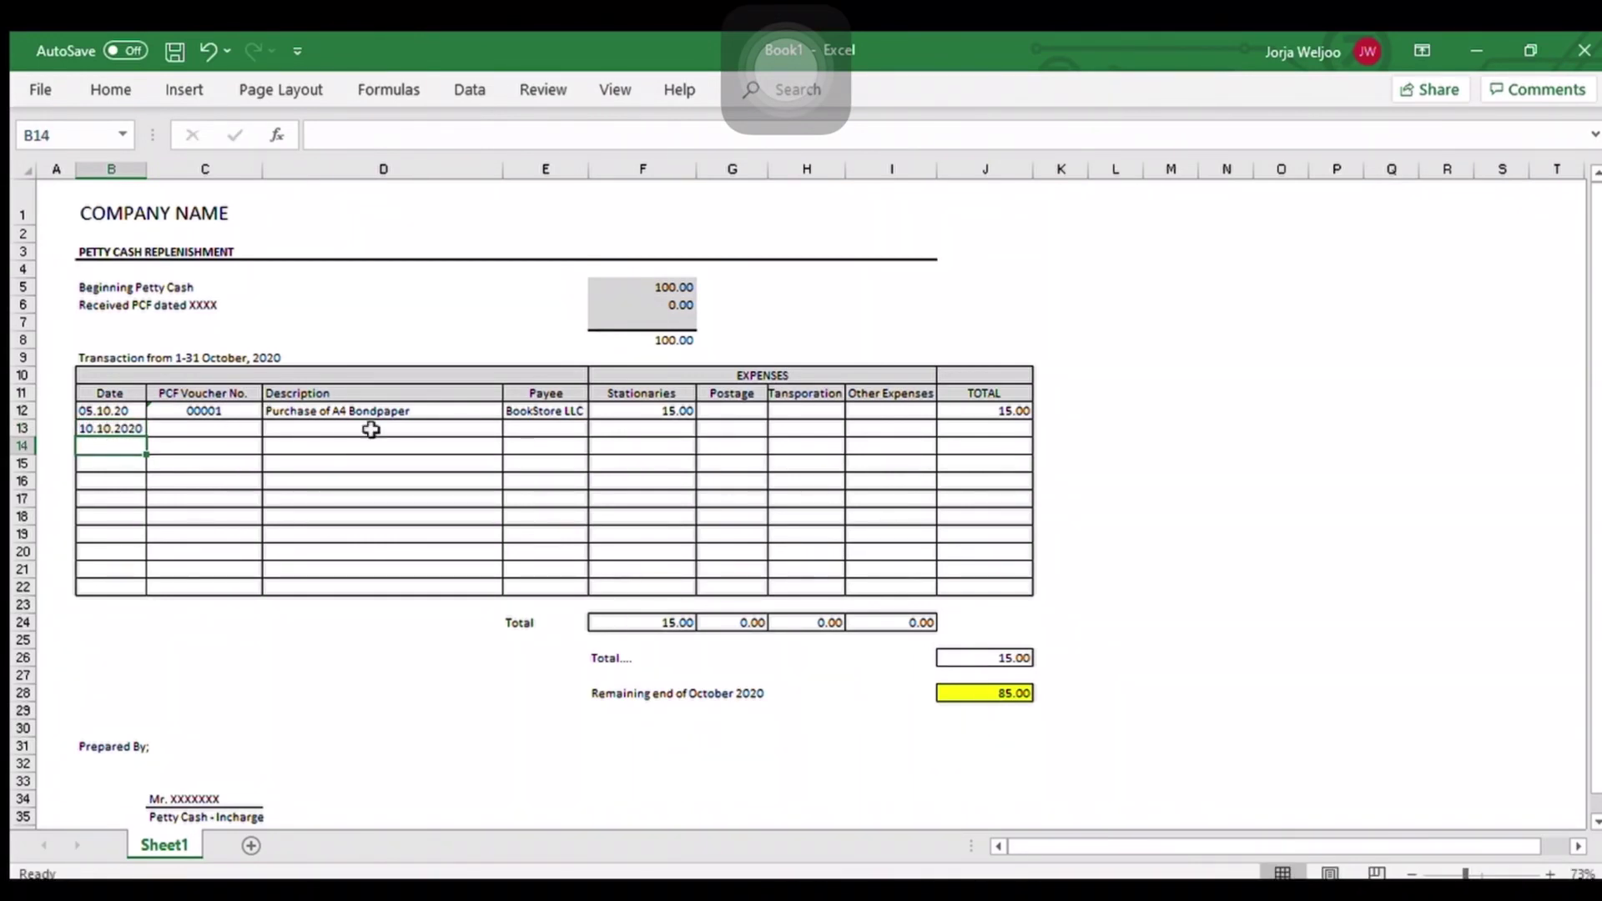
double_click(142, 413)
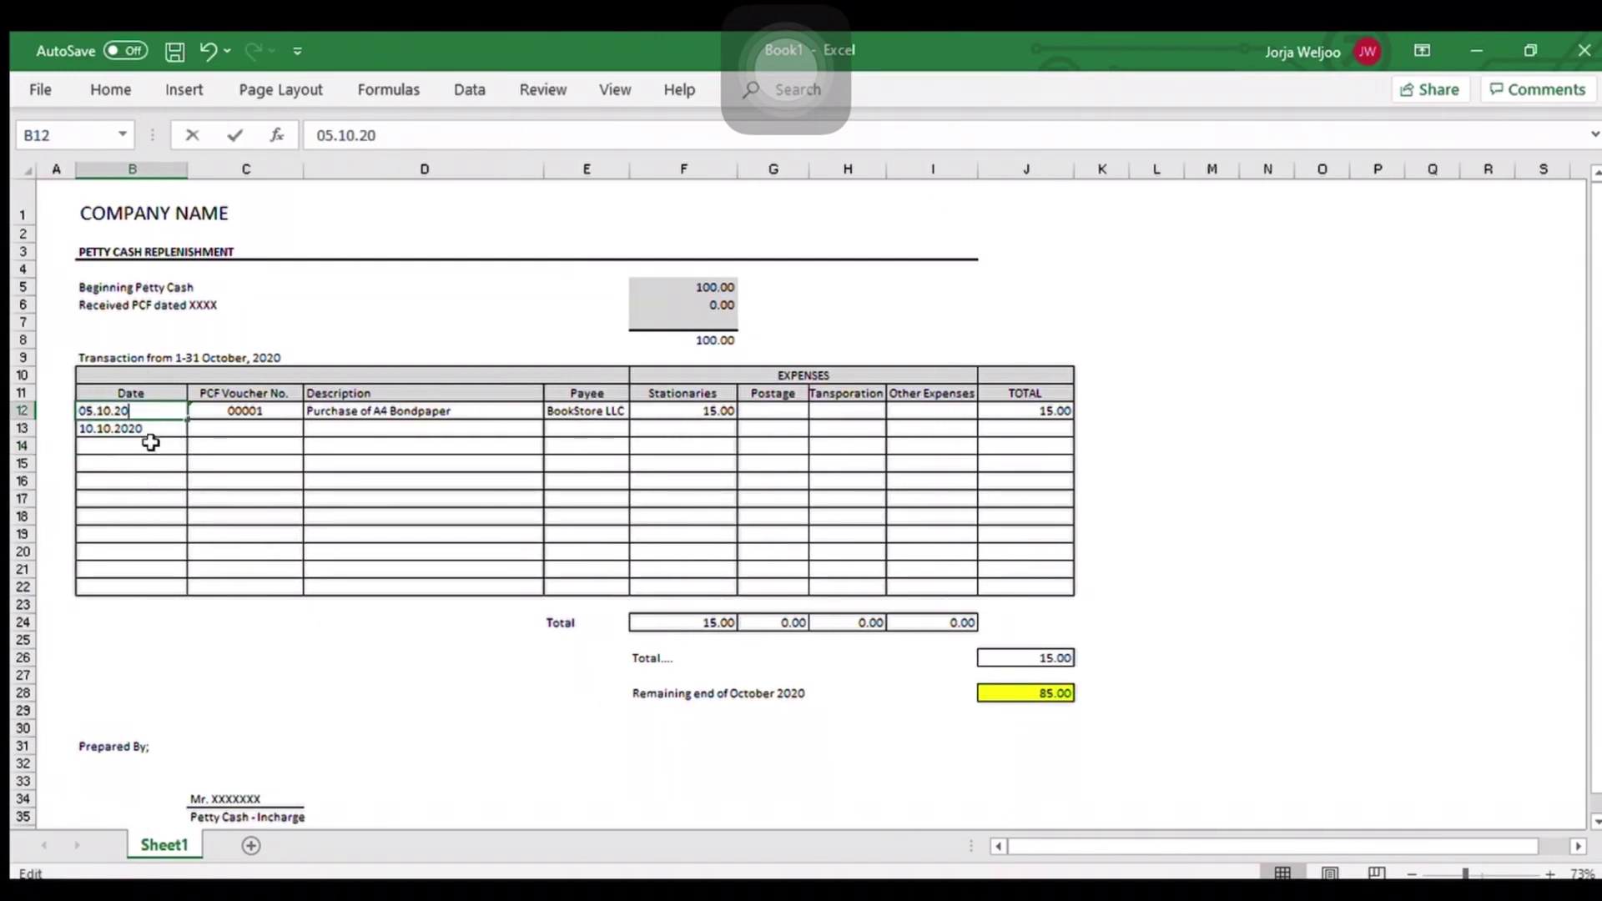
type("20")
key("Return")
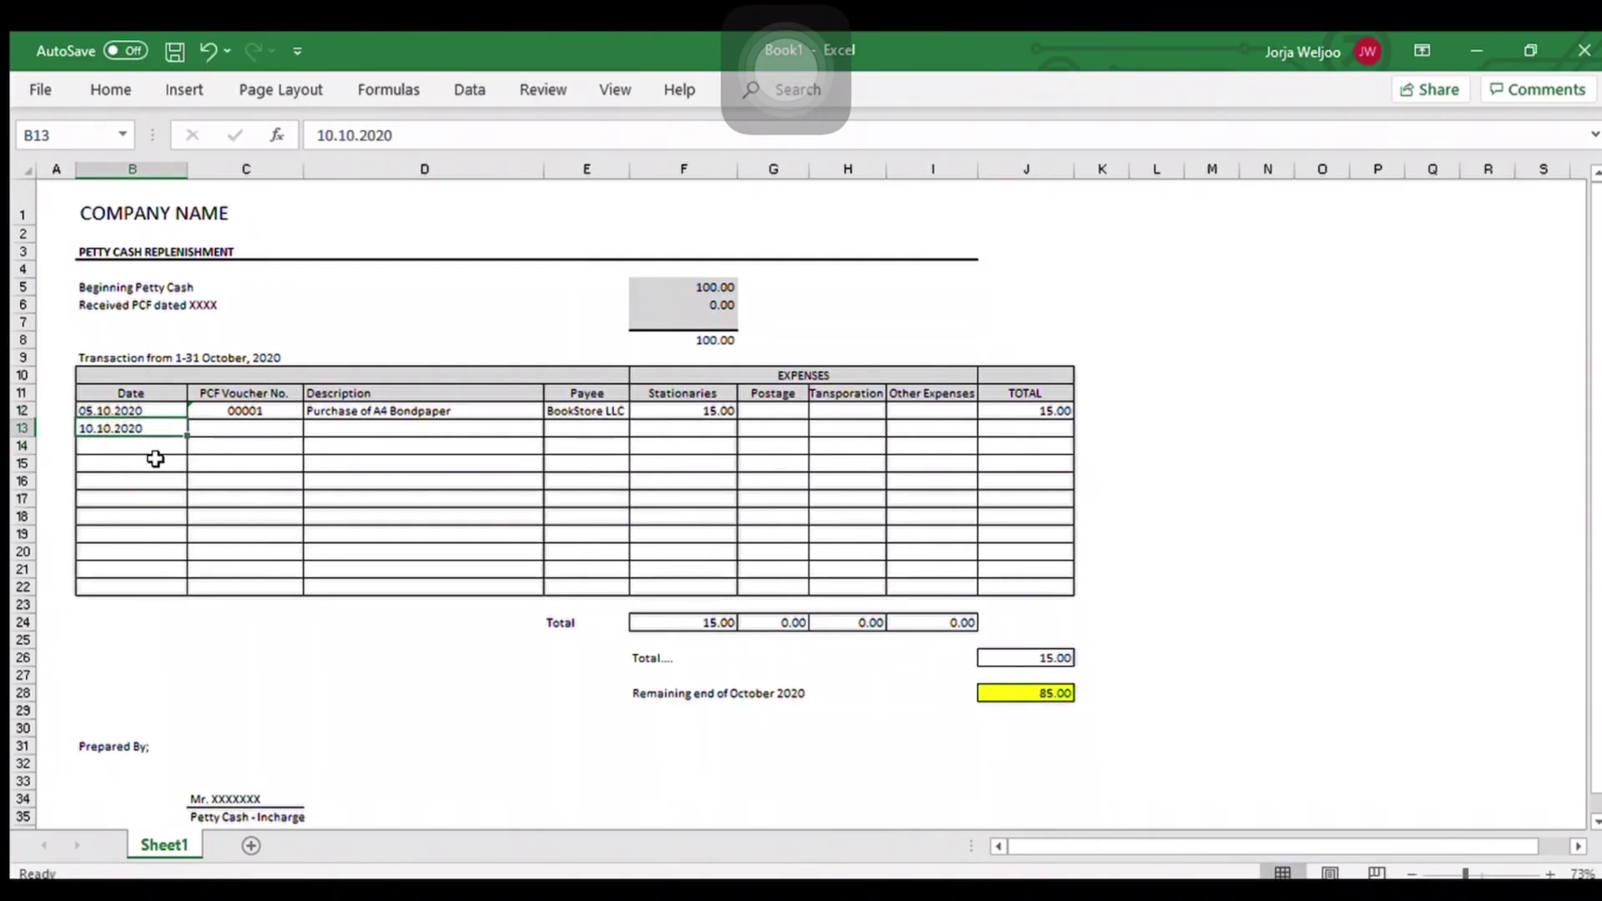
Step: Give the second entry voucher number 00002 and description Transportation
left_click(236, 462)
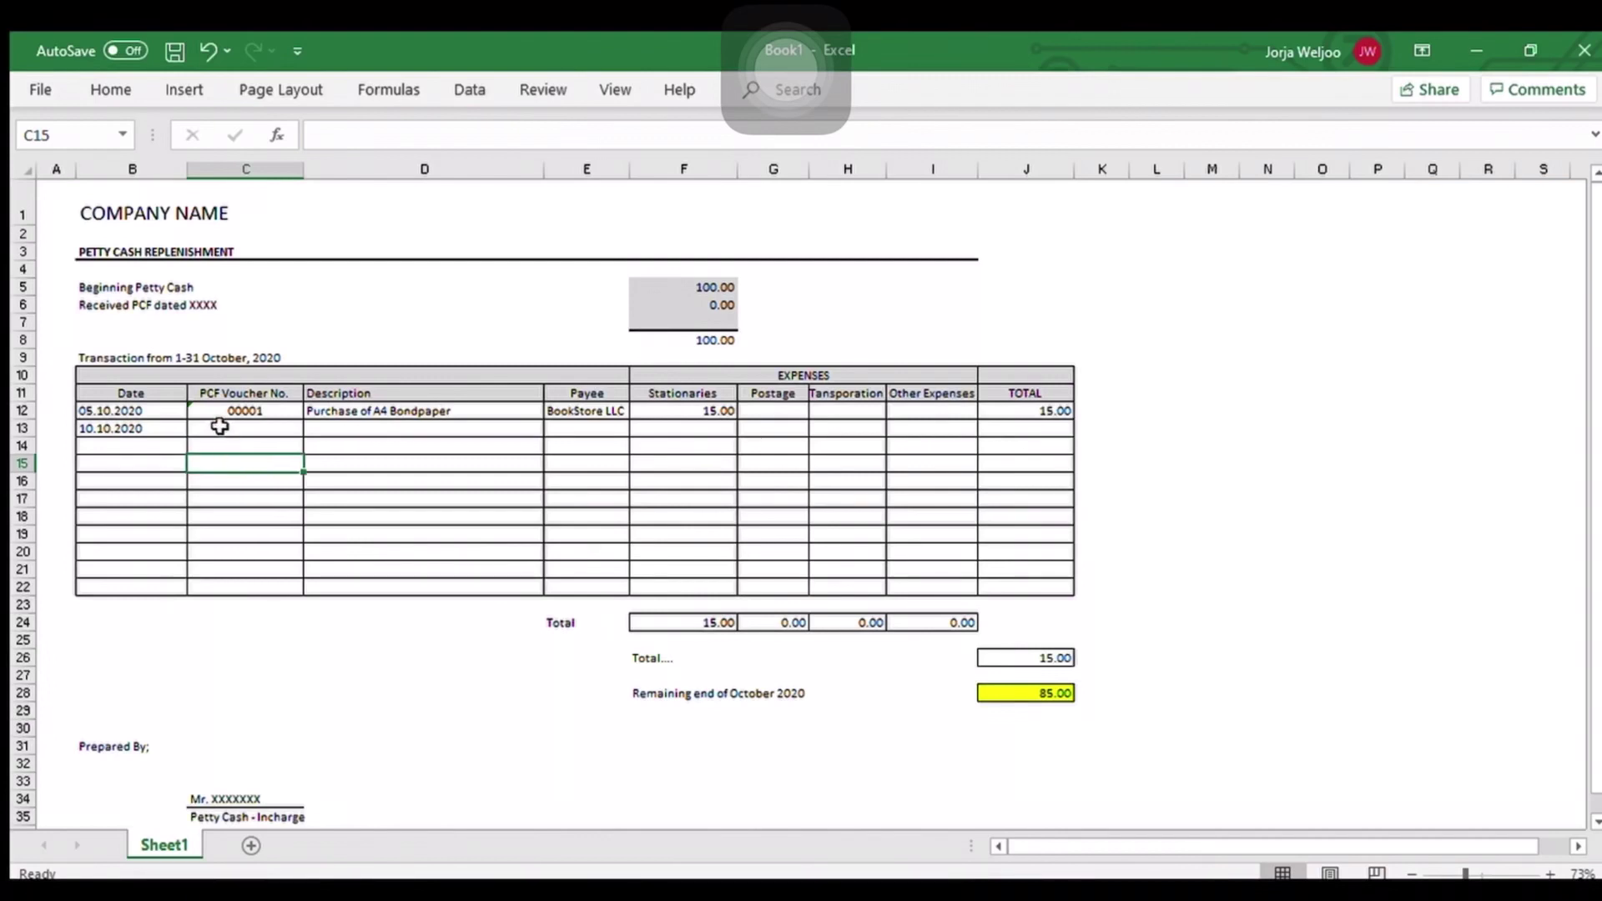
left_click(222, 425)
type("000")
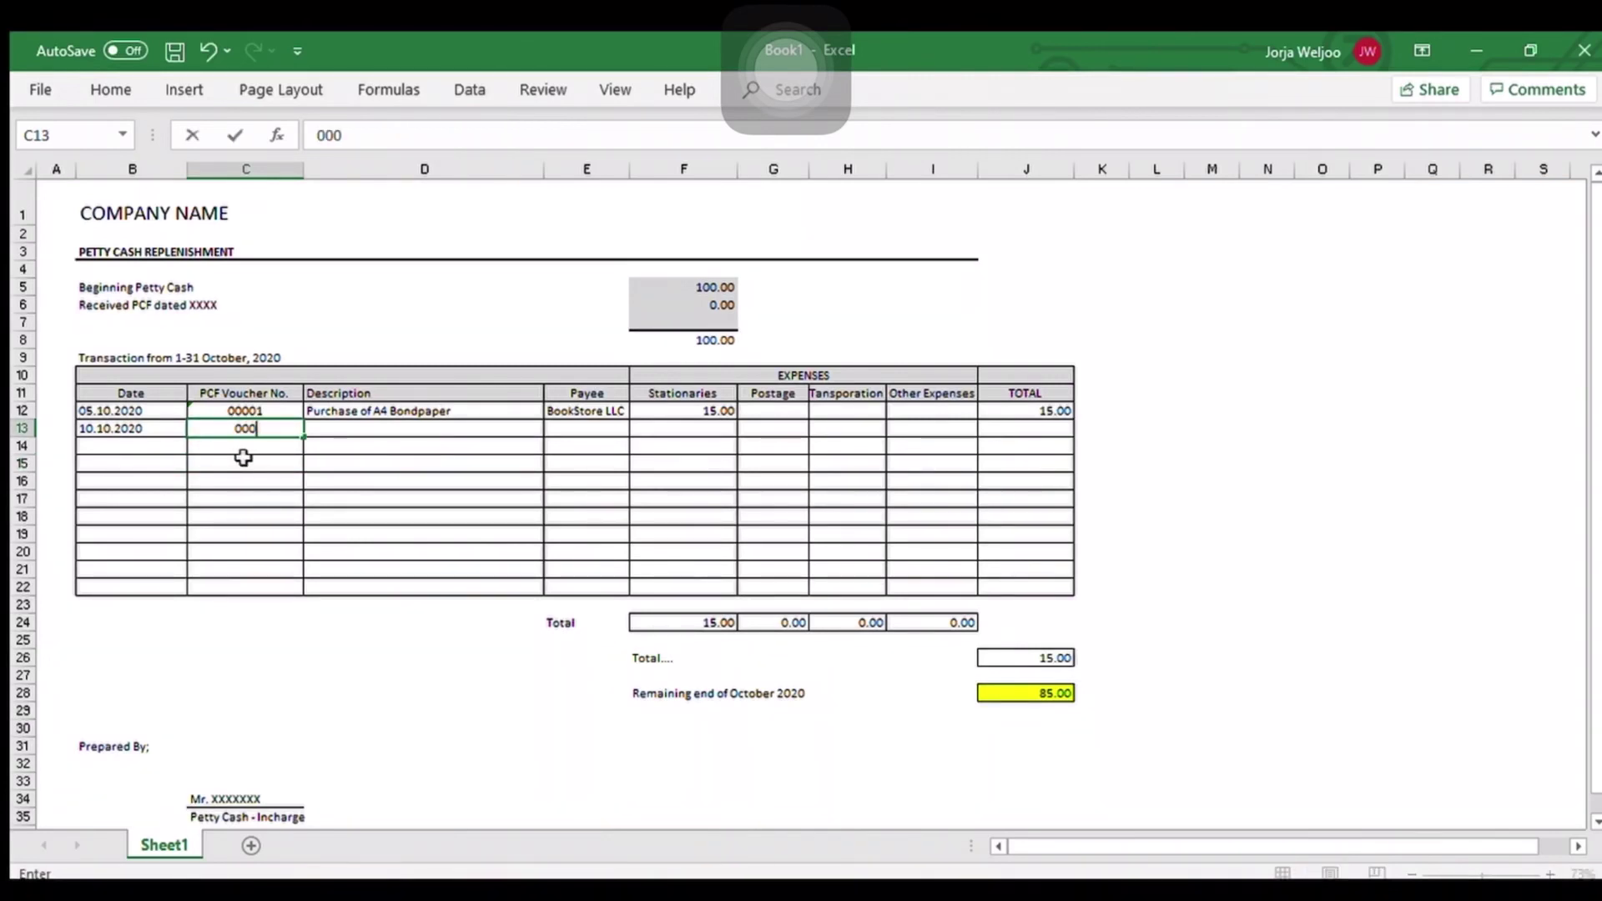
type("02")
key("Tab")
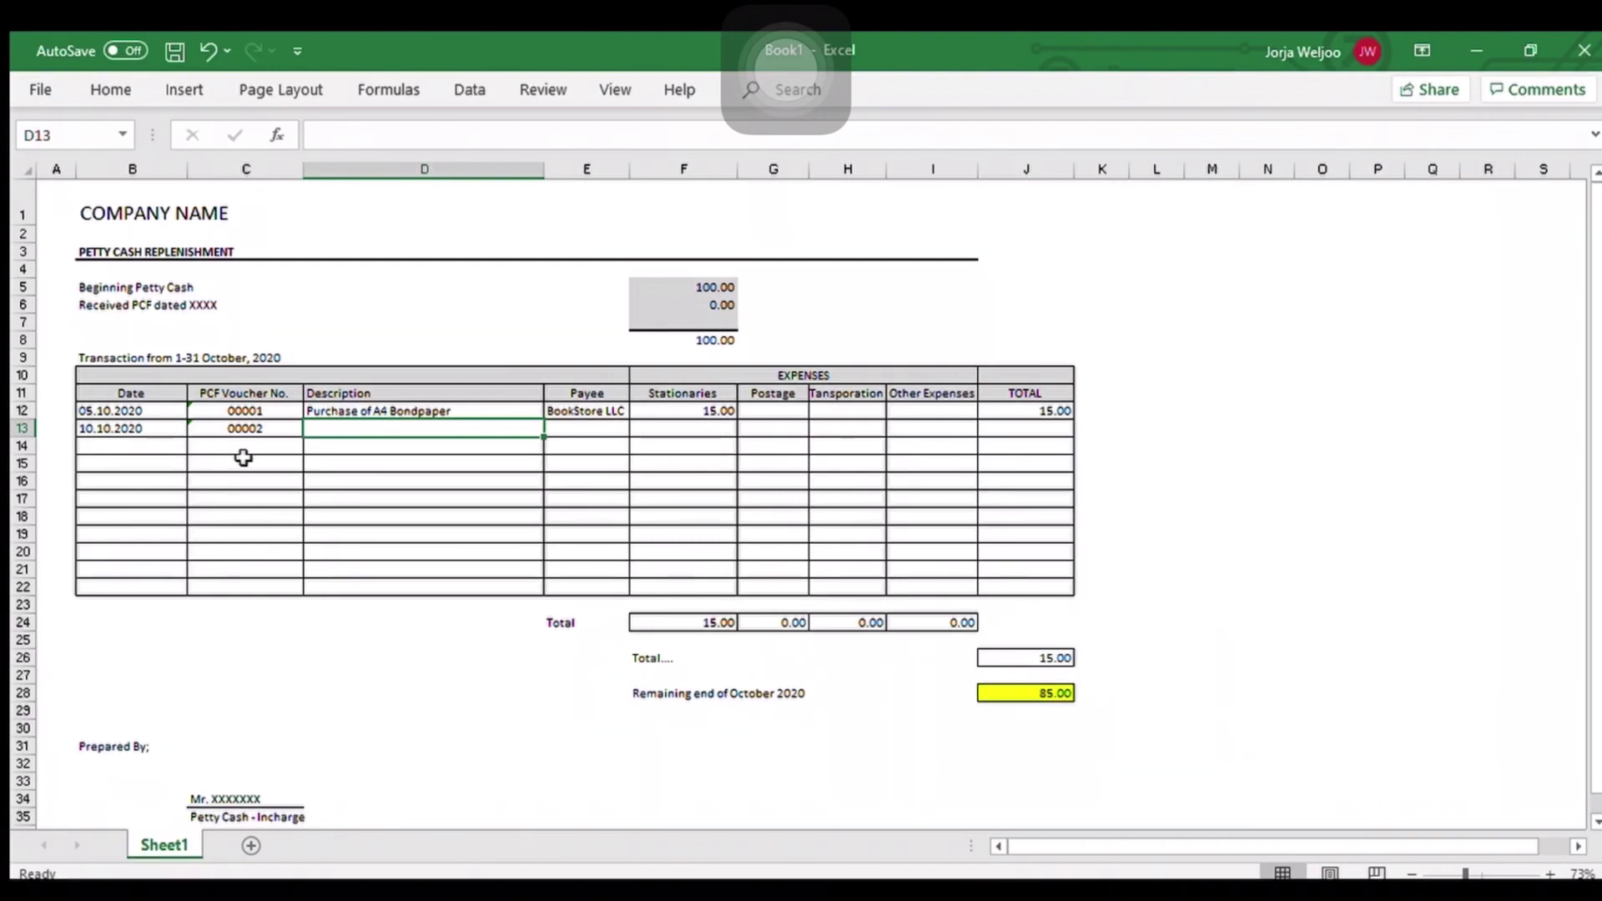
type("Trans")
key("BackSpace")
key("BackSpace")
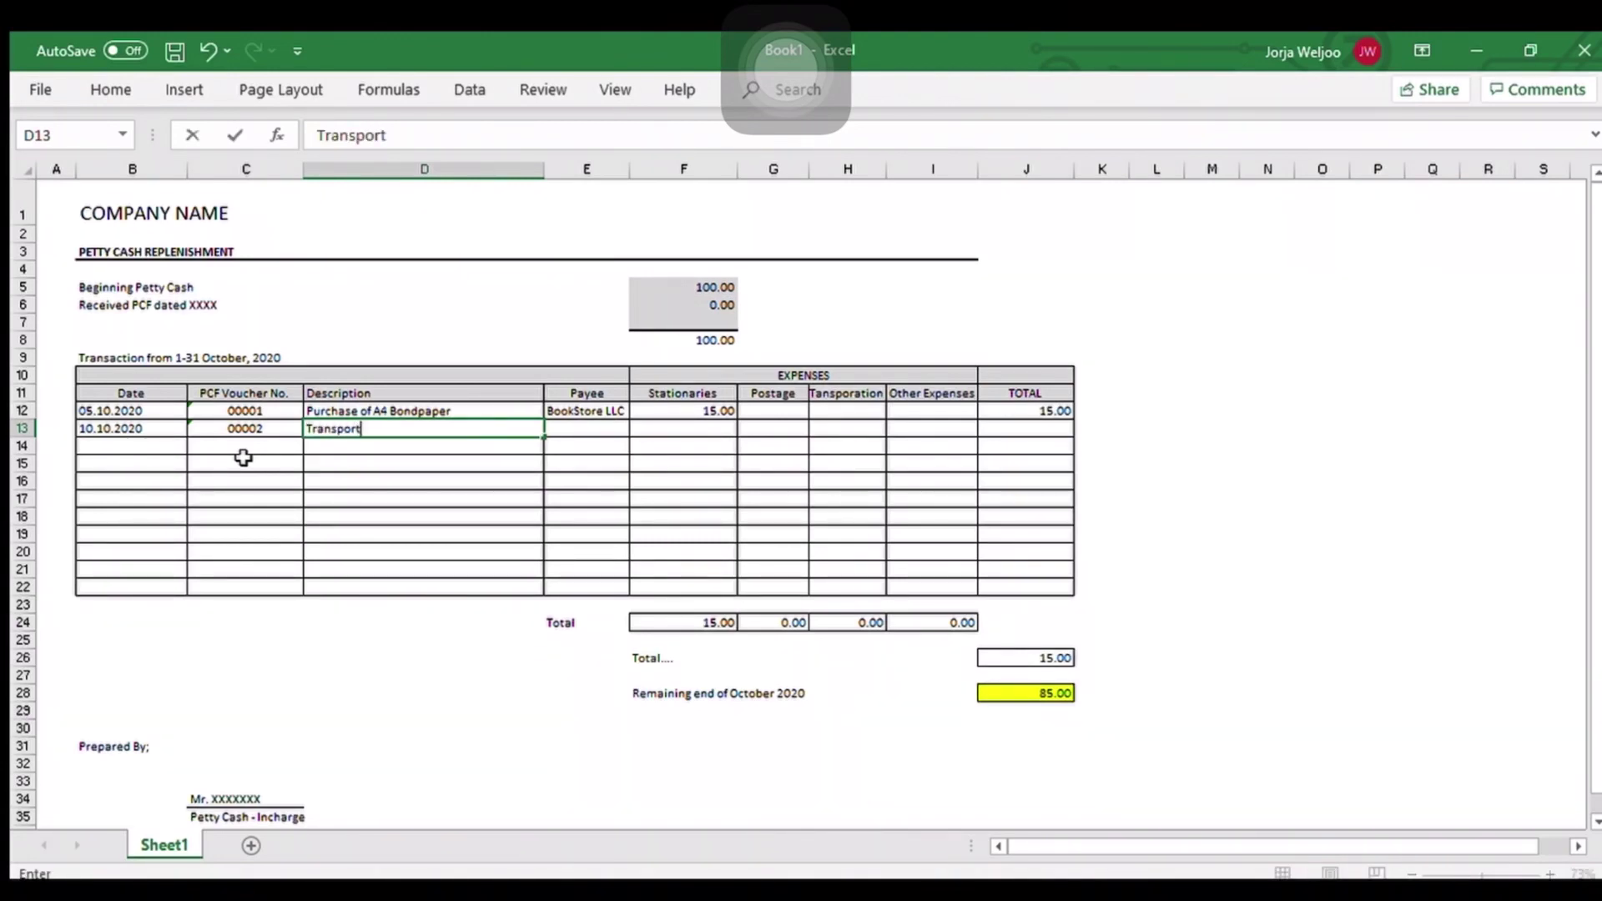
key("Tab")
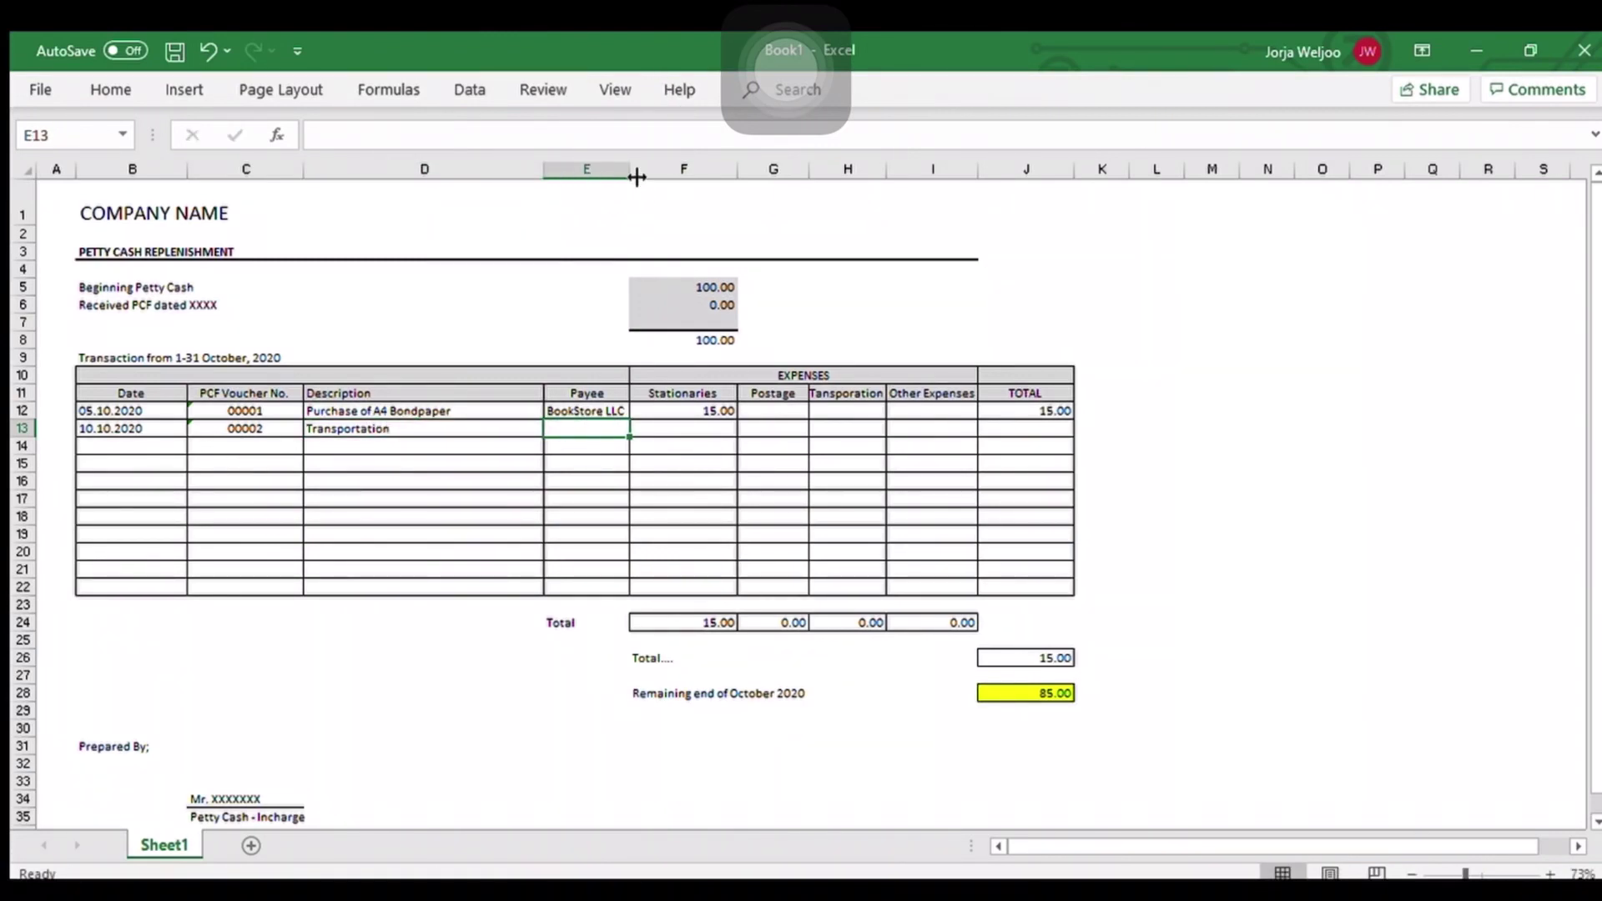
Step: Widen the Payee column and enter payee XXXX employee with 10.00 under Stationaries
left_click_drag(631, 170, 665, 171)
type("XXXX employee")
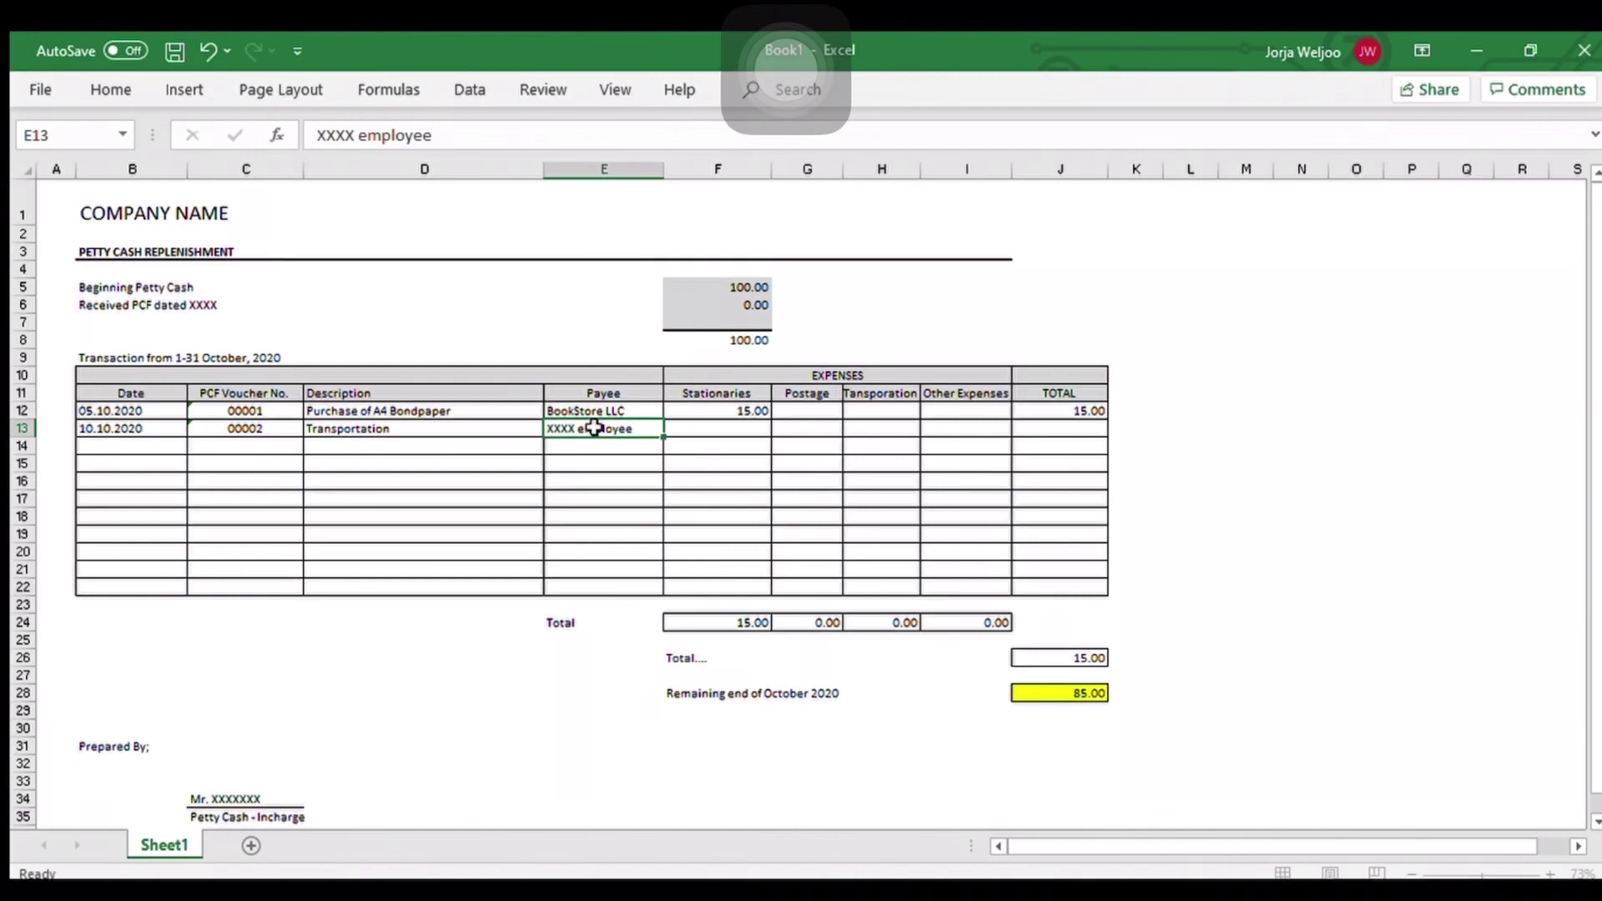
key("Tab")
type("1")
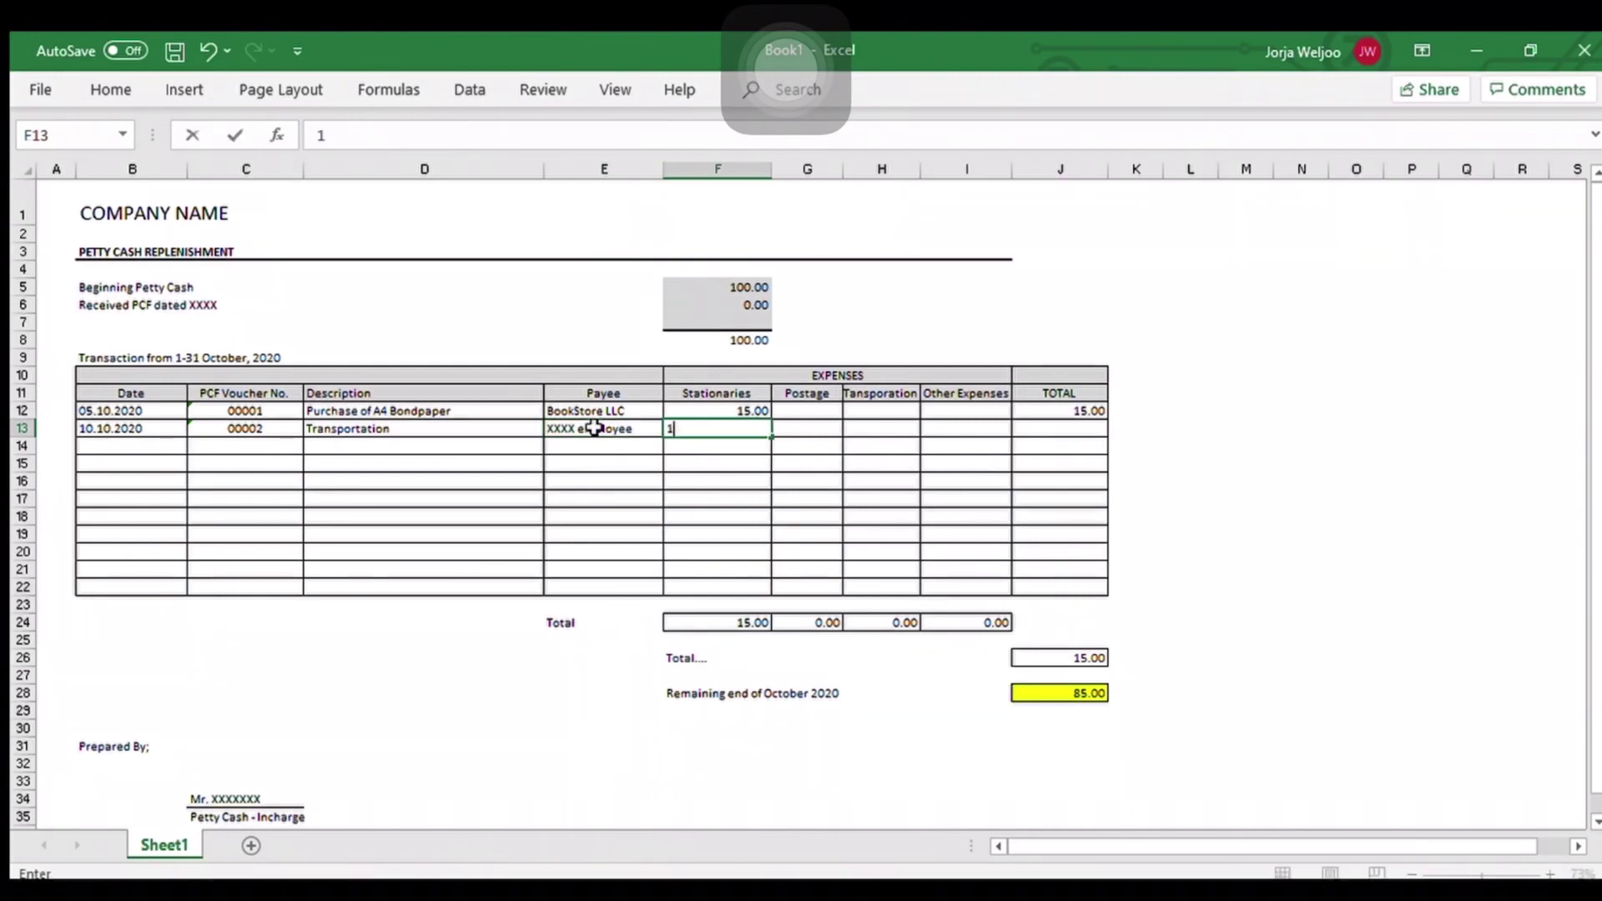
type("0")
key("Return")
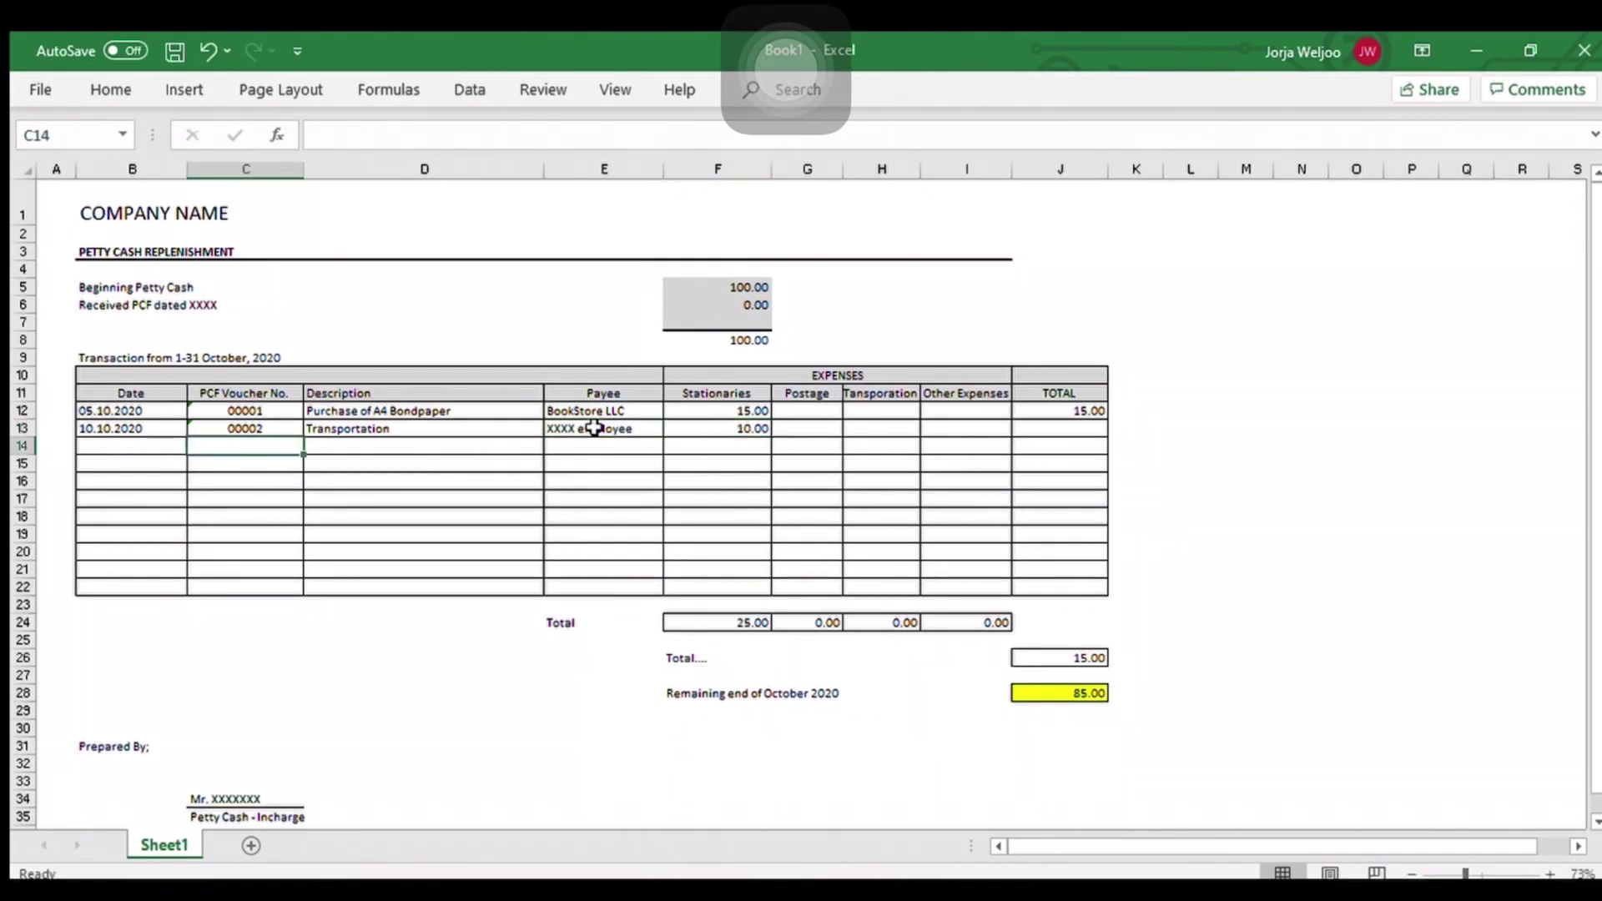
Step: Copy J12's row total formula down to J13, bringing the remaining balance to 75.00
left_click_drag(1082, 444, 1087, 427)
left_click(1087, 412)
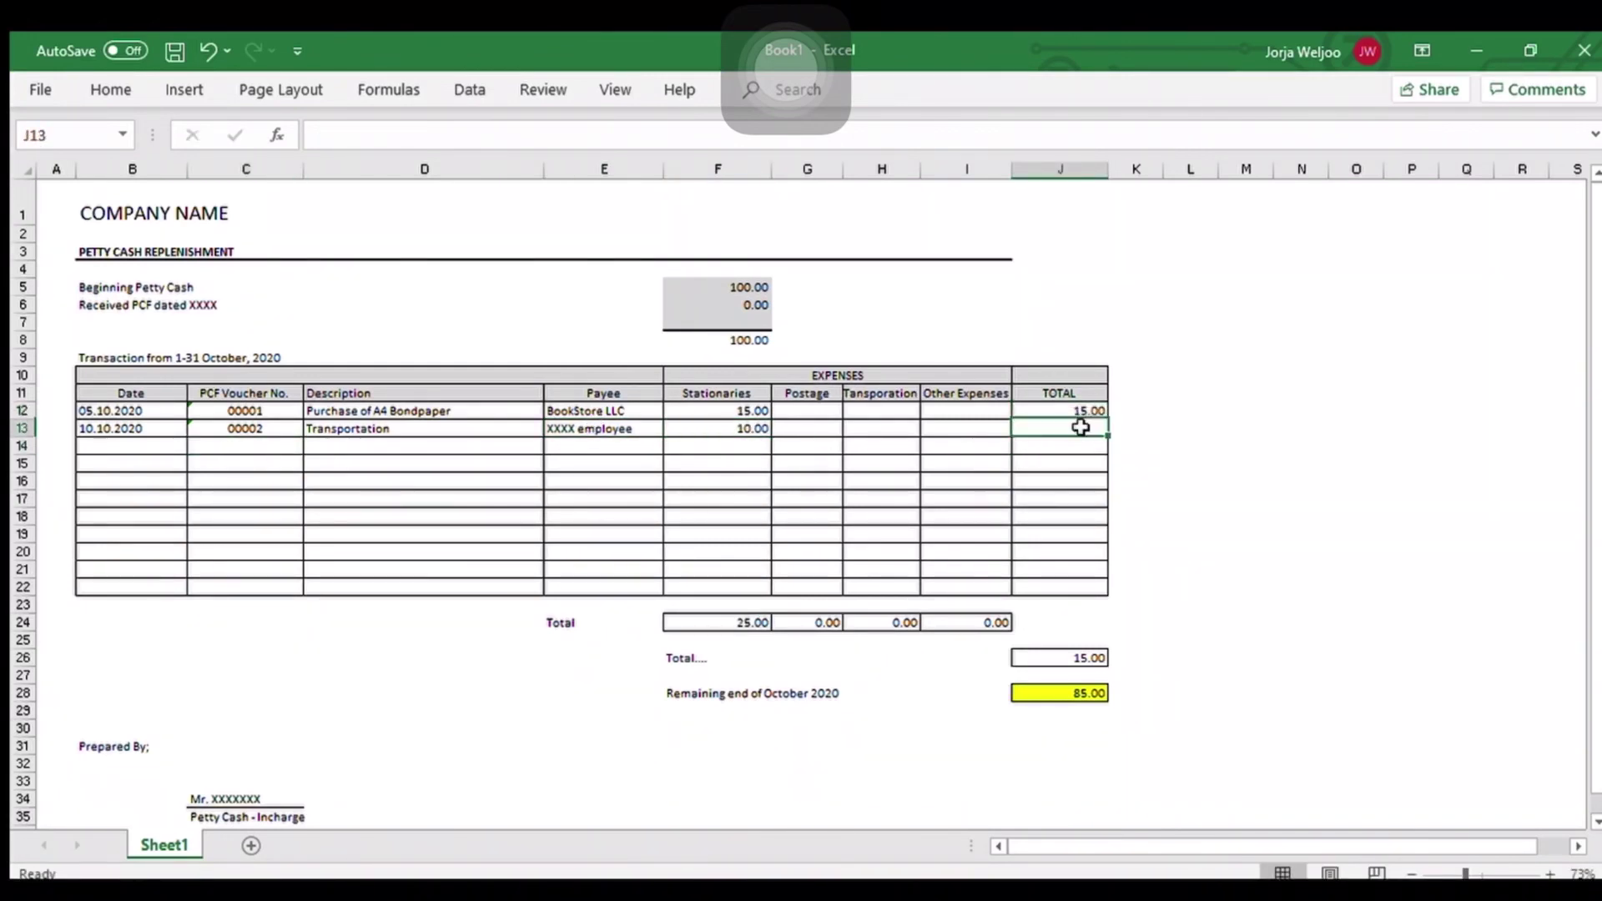
left_click_drag(1109, 420, 1111, 442)
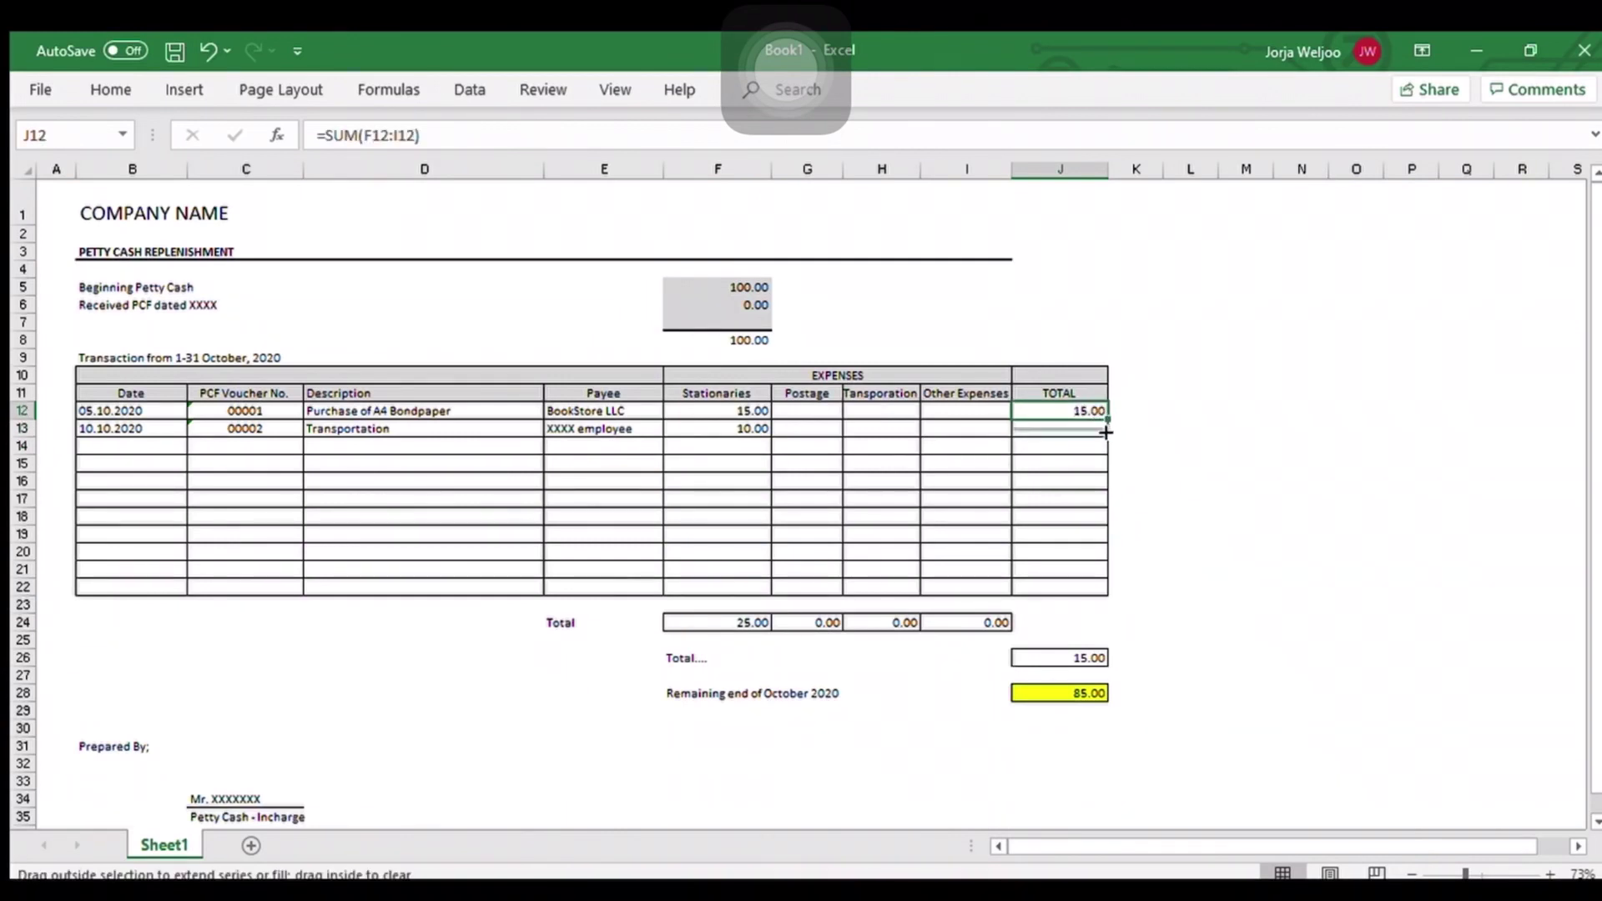
left_click(966, 480)
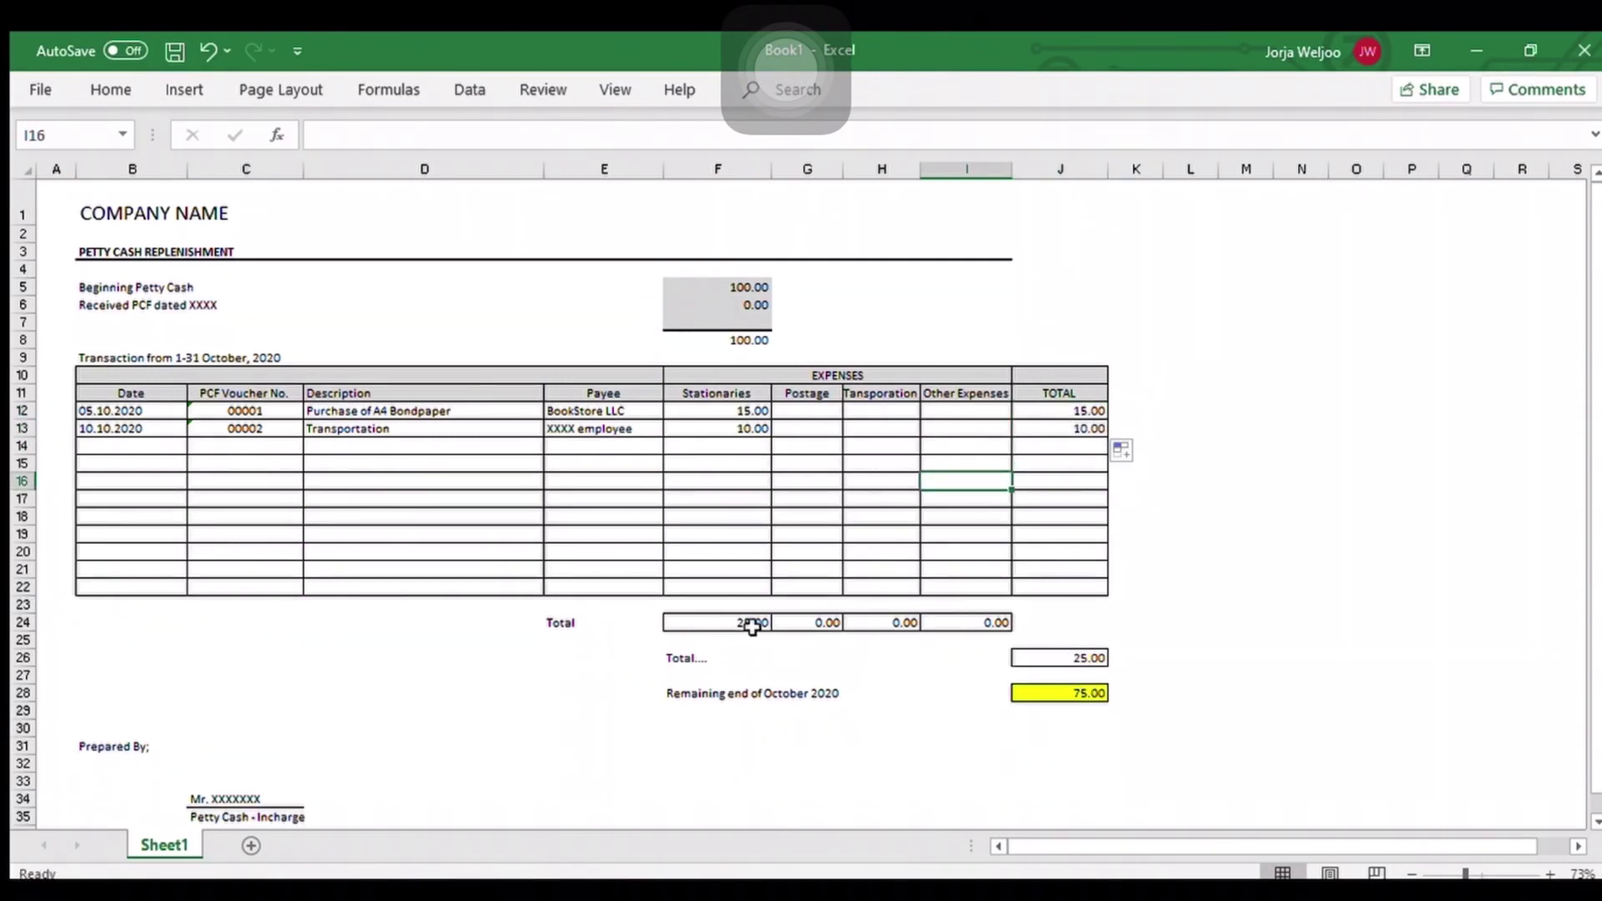
left_click(881, 514)
left_click(711, 428)
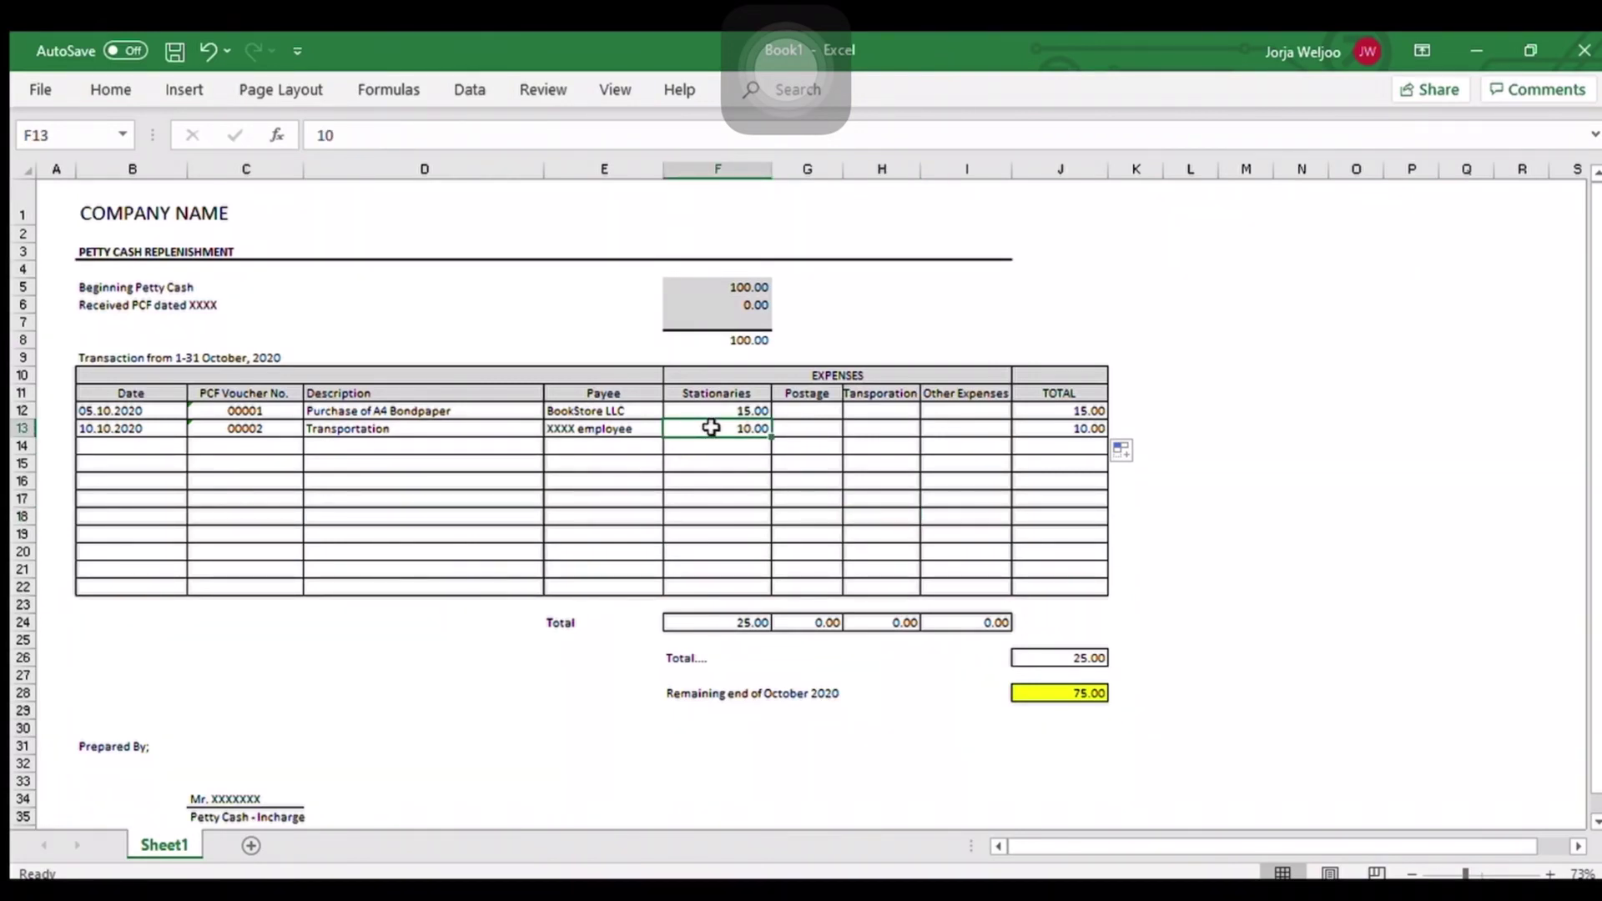
Step: Move the second entry's 10.00 from Stationaries (F13) to the Transportation column (H13)
key("Delete")
left_click(892, 427)
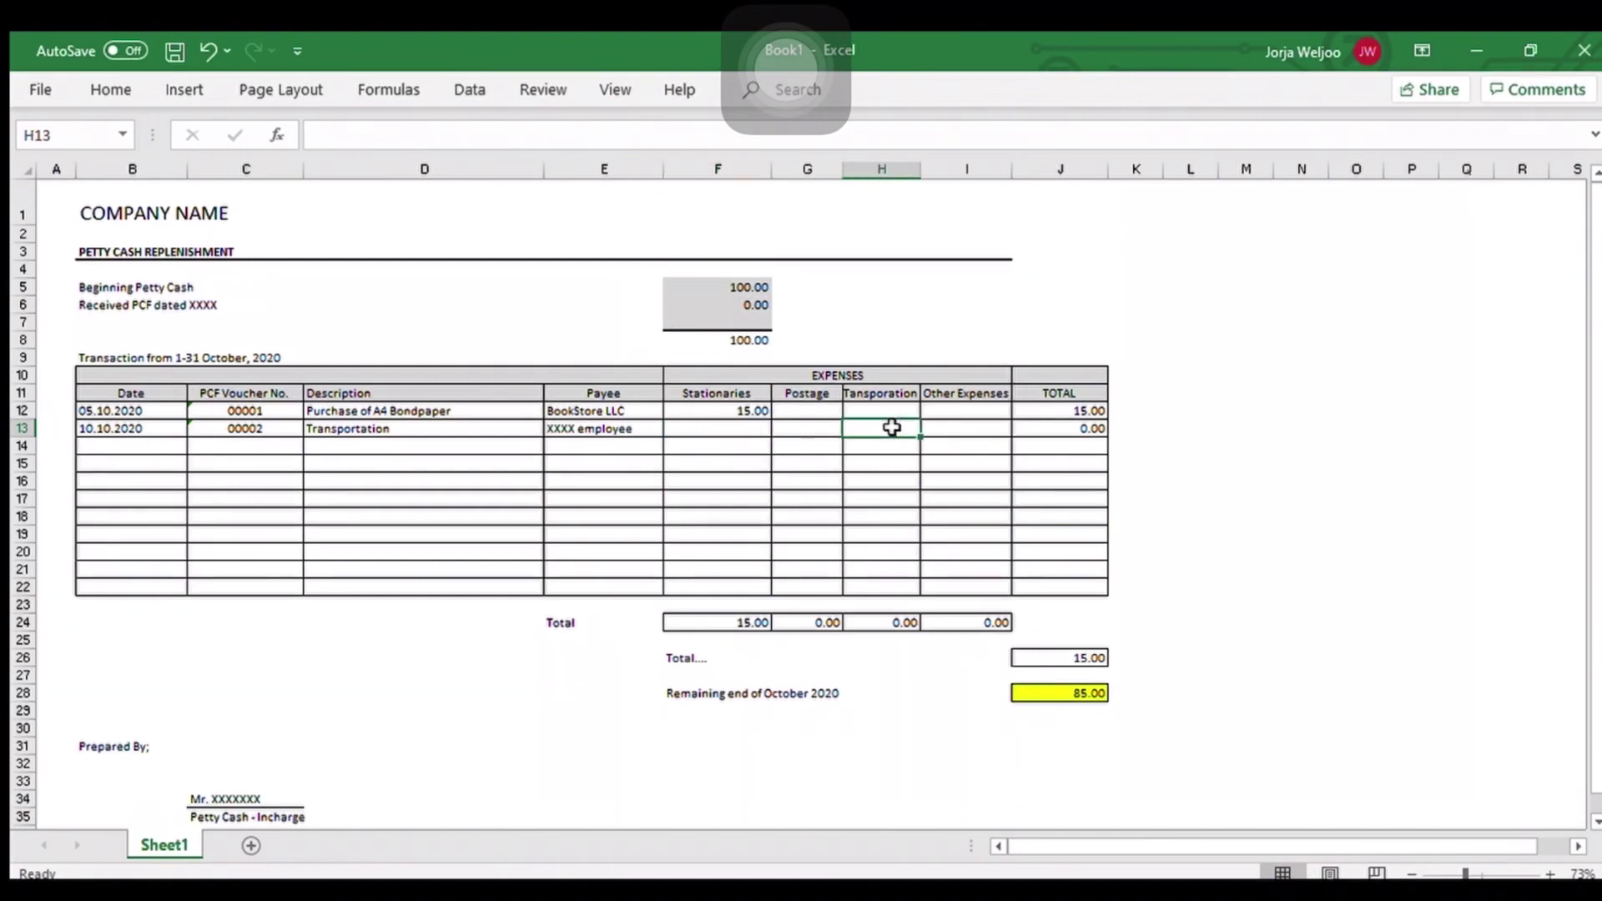
type("10")
key("Return")
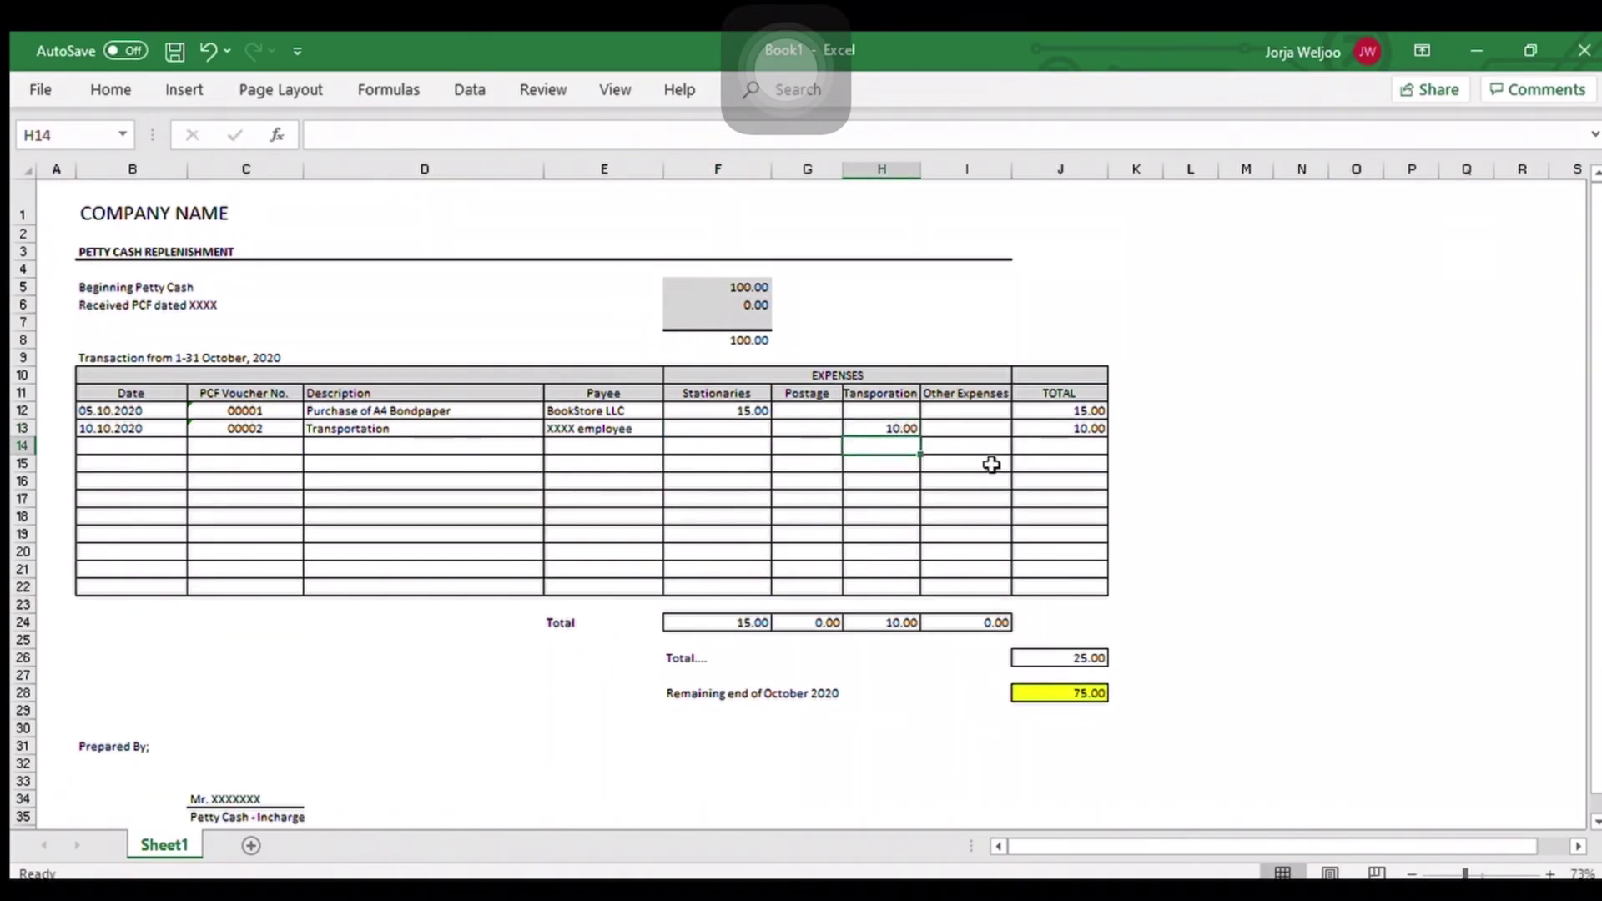
left_click(1314, 598)
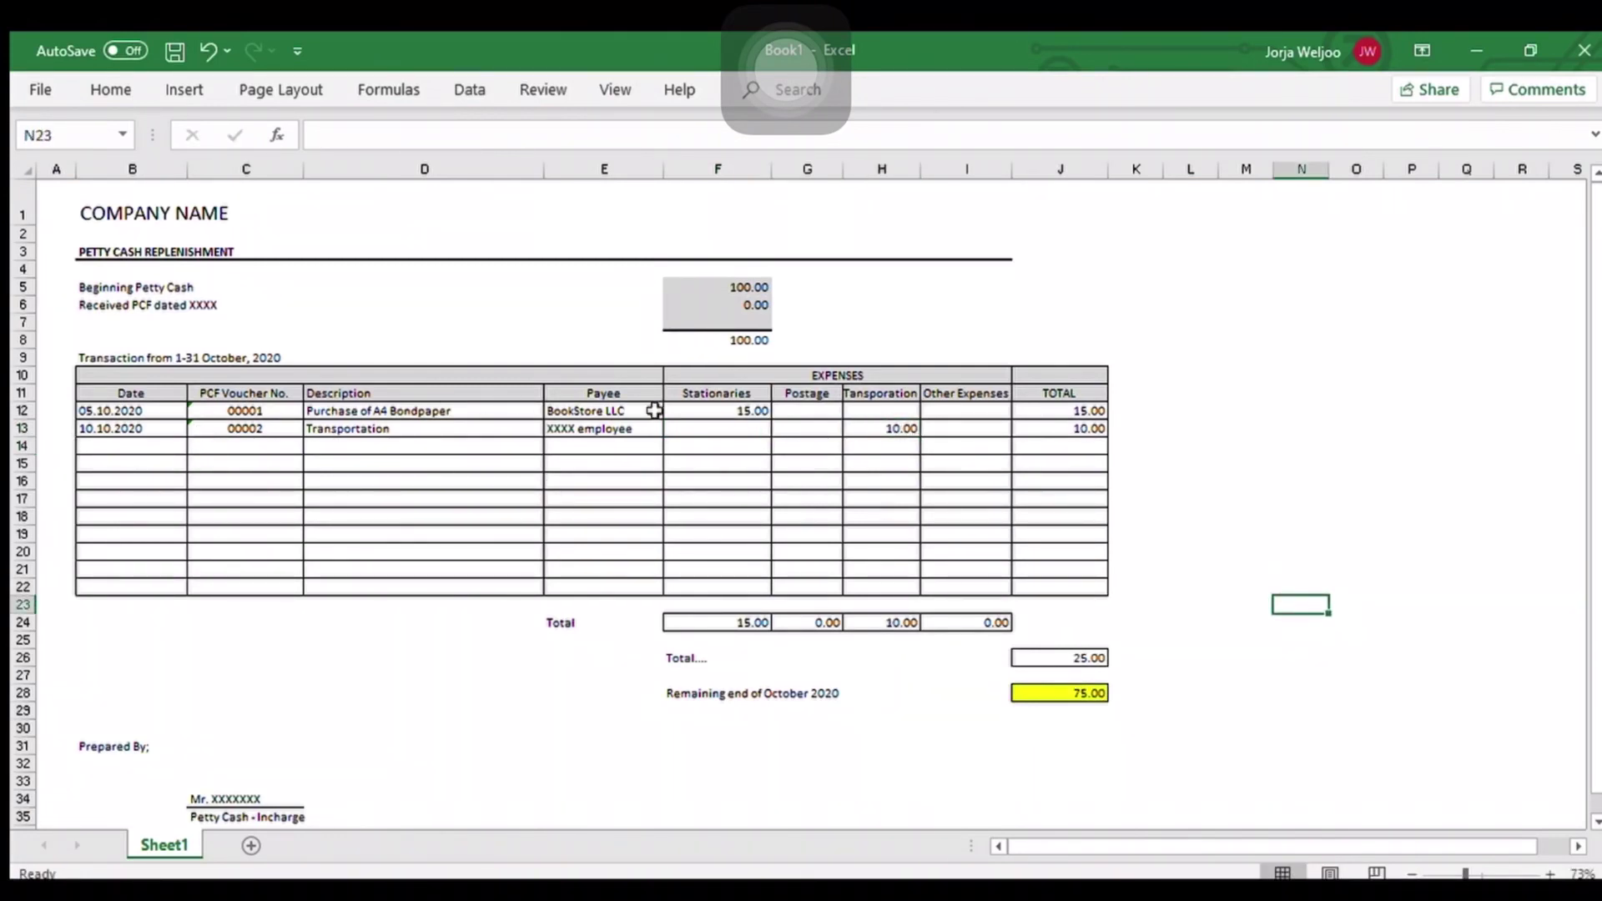
left_click(415, 709)
scroll(418, 704, "down", 1)
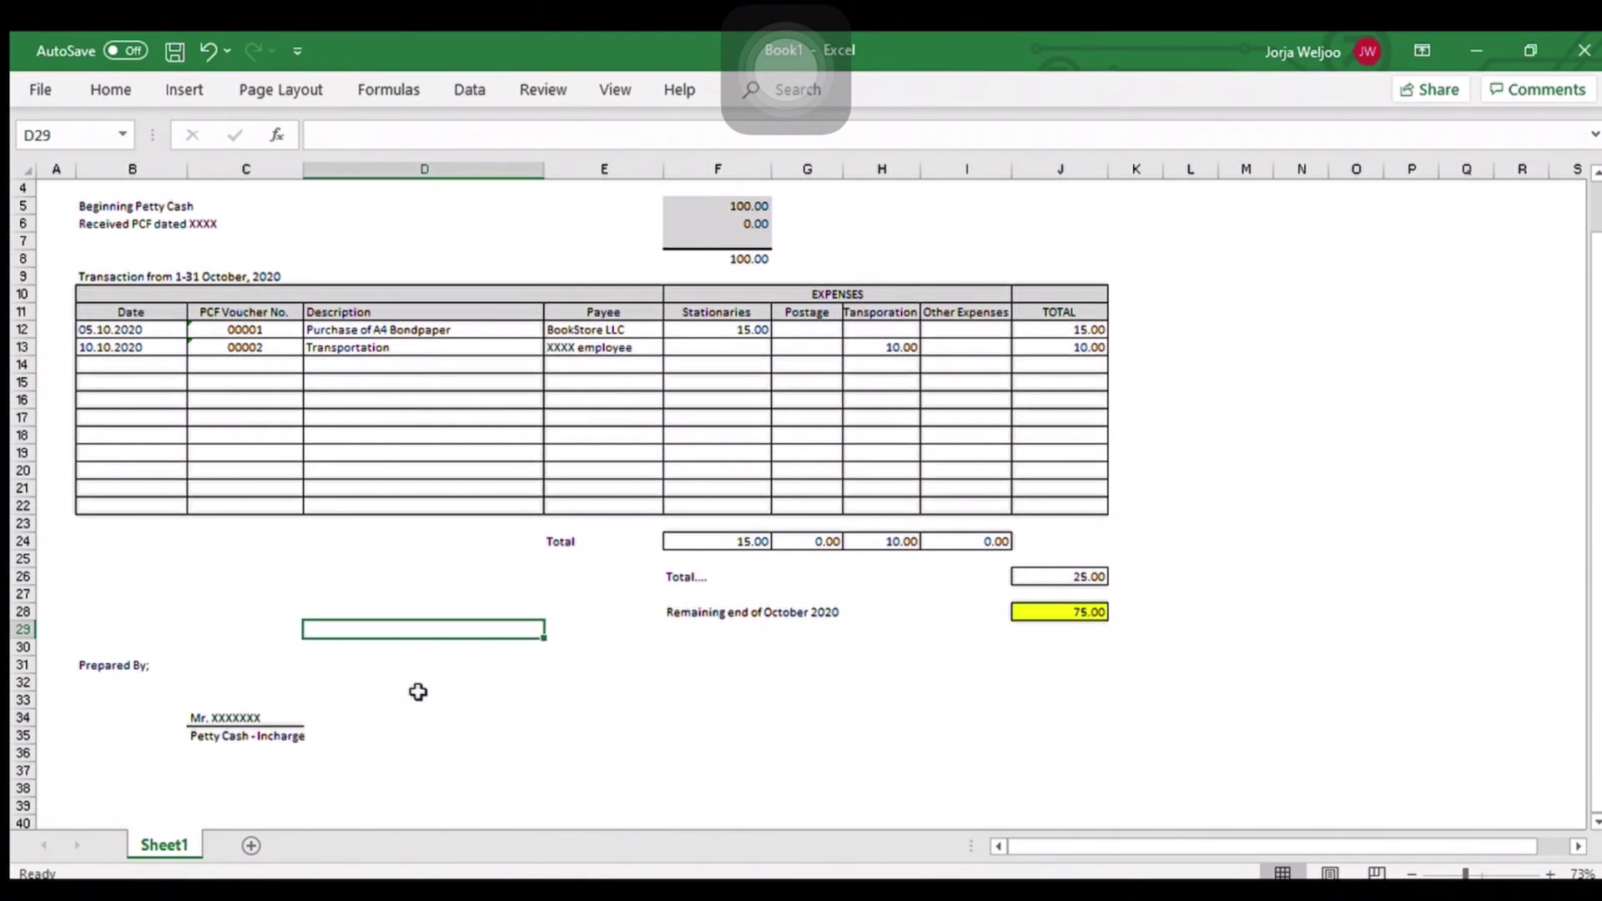
scroll(418, 692, "up", 1)
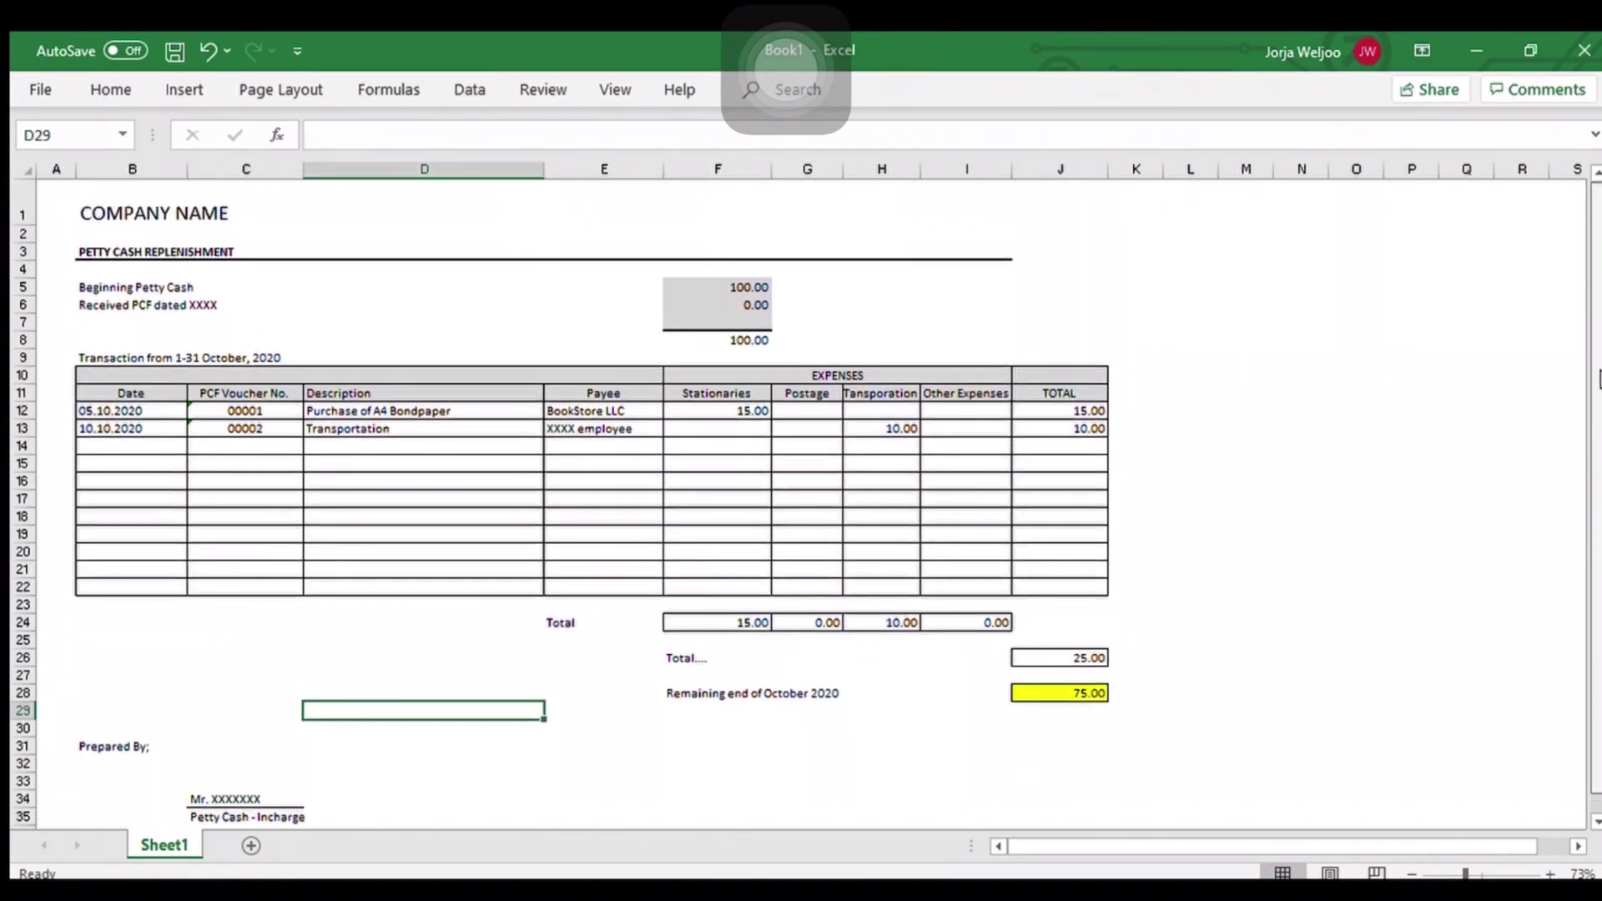
scroll(1599, 380, "down", 1)
scroll(1599, 379, "up", 1)
left_click(1254, 499)
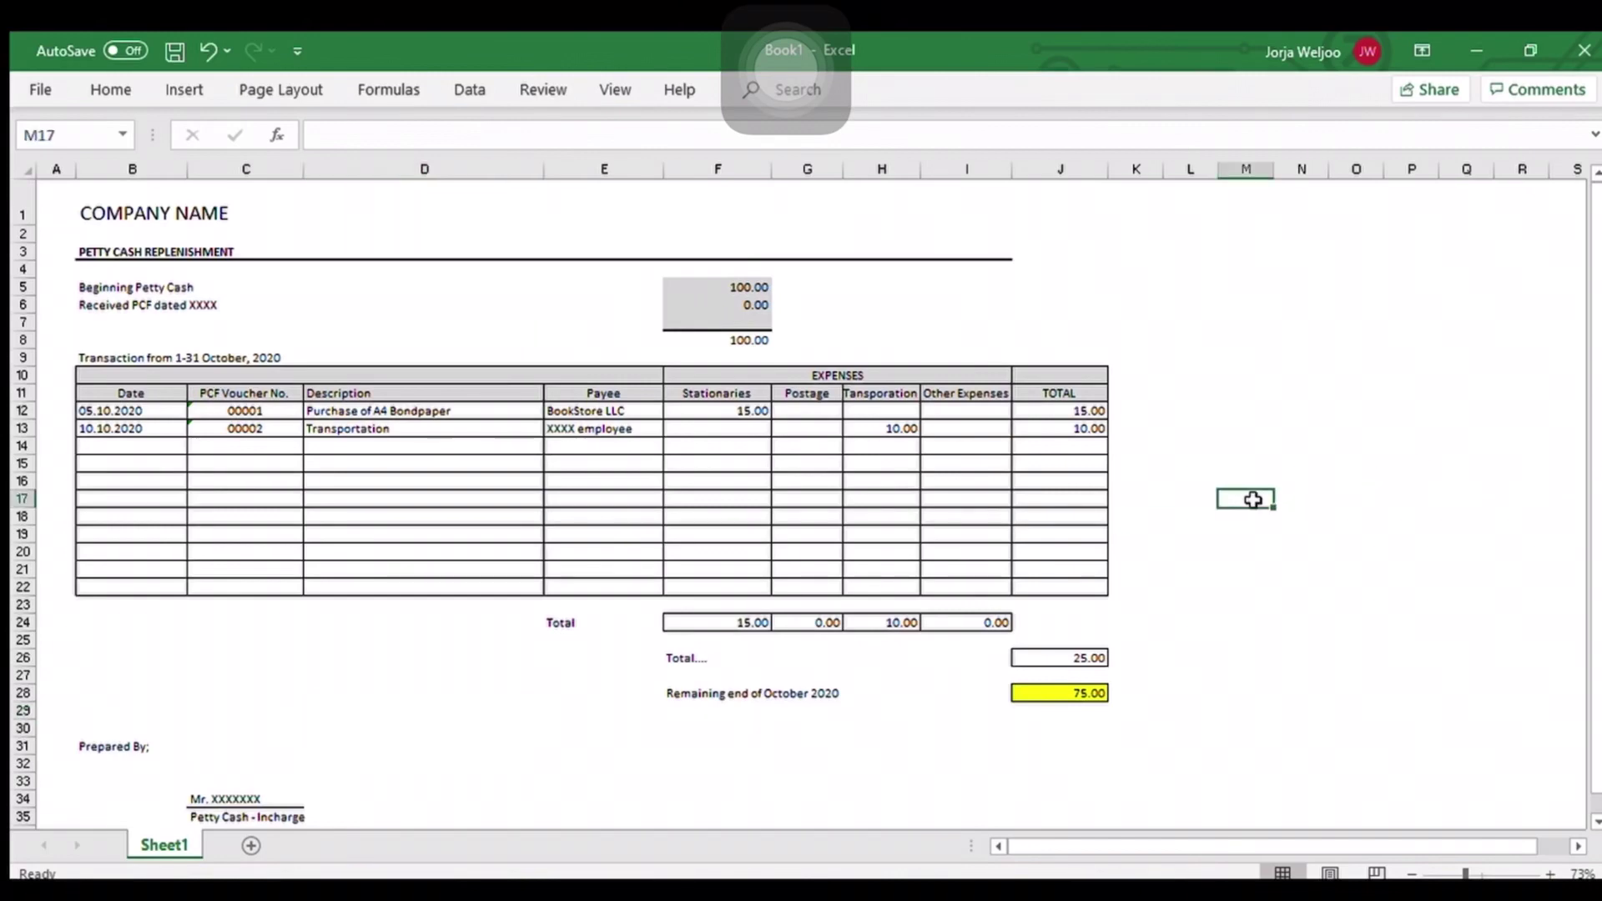